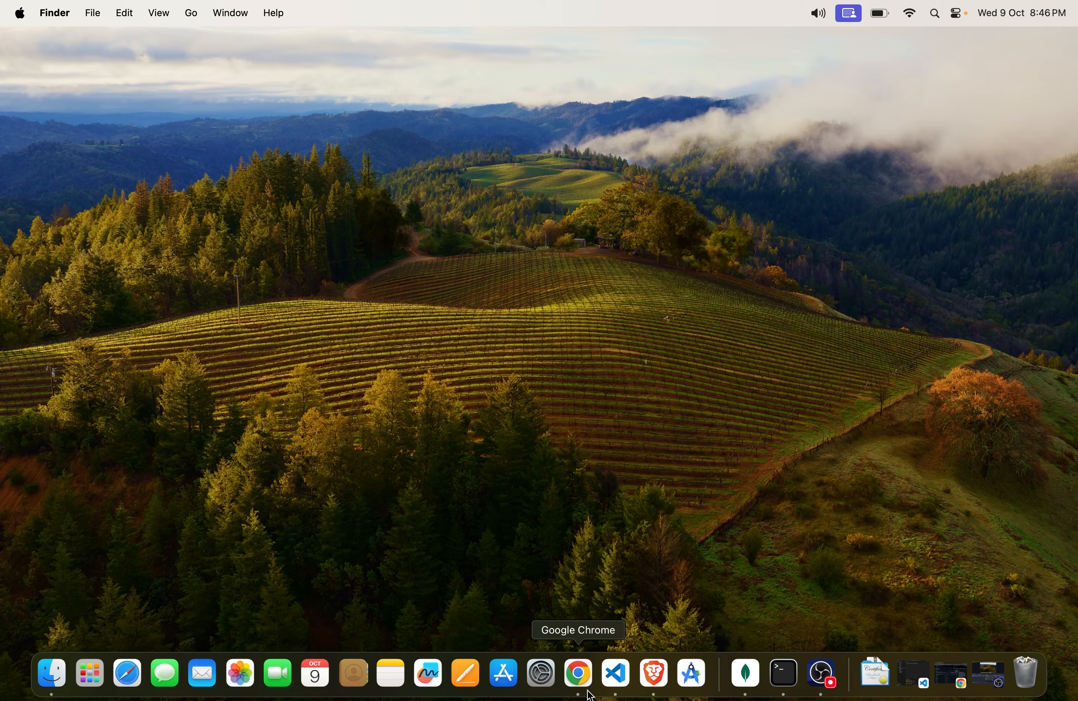
Step: Switch to Chrome and look over the forked todo-app repository's name, files and address on GitHub
{"action": "left_click", "coordinate": [587, 672]}
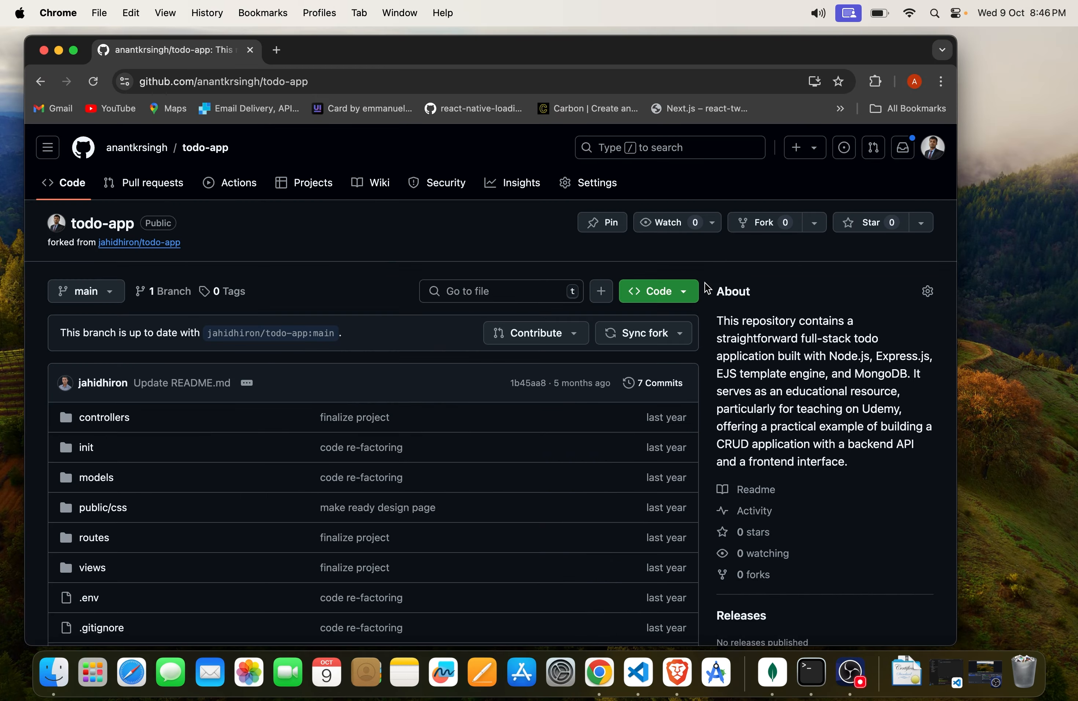
{"action": "scroll", "coordinate": [315, 414], "scroll_direction": "down", "scroll_amount": 10}
{"action": "scroll", "coordinate": [315, 414], "scroll_direction": "up", "scroll_amount": 10}
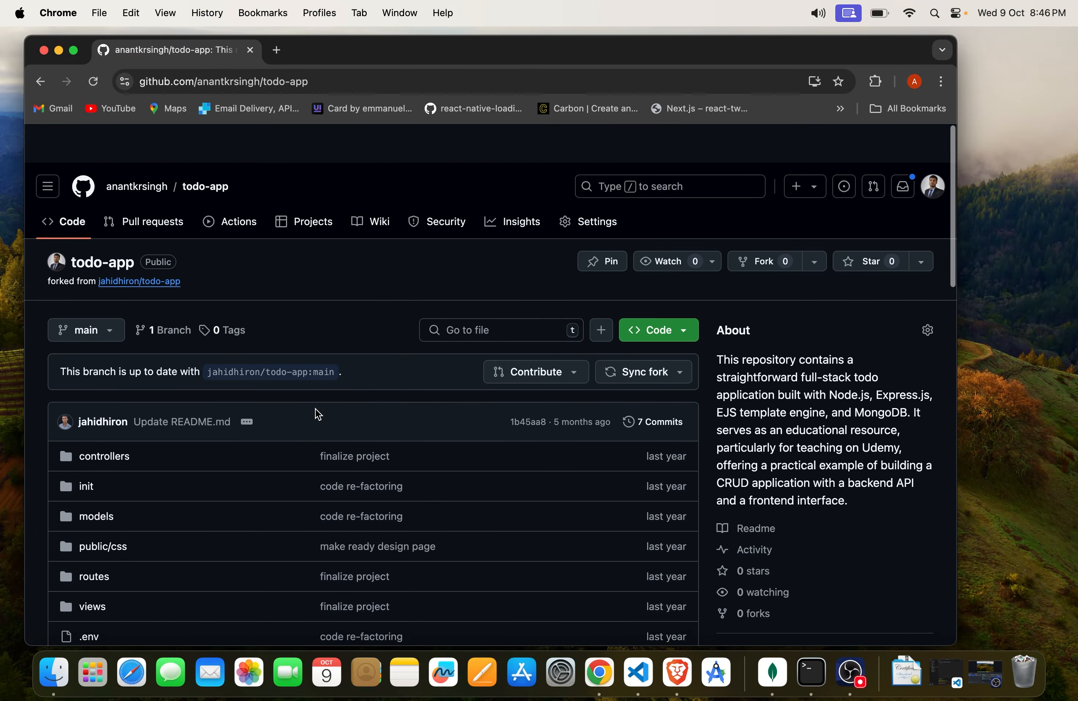
{"action": "left_click_drag", "start_coordinate": [237, 150], "coordinate": [190, 156]}
{"action": "left_click", "coordinate": [258, 251]}
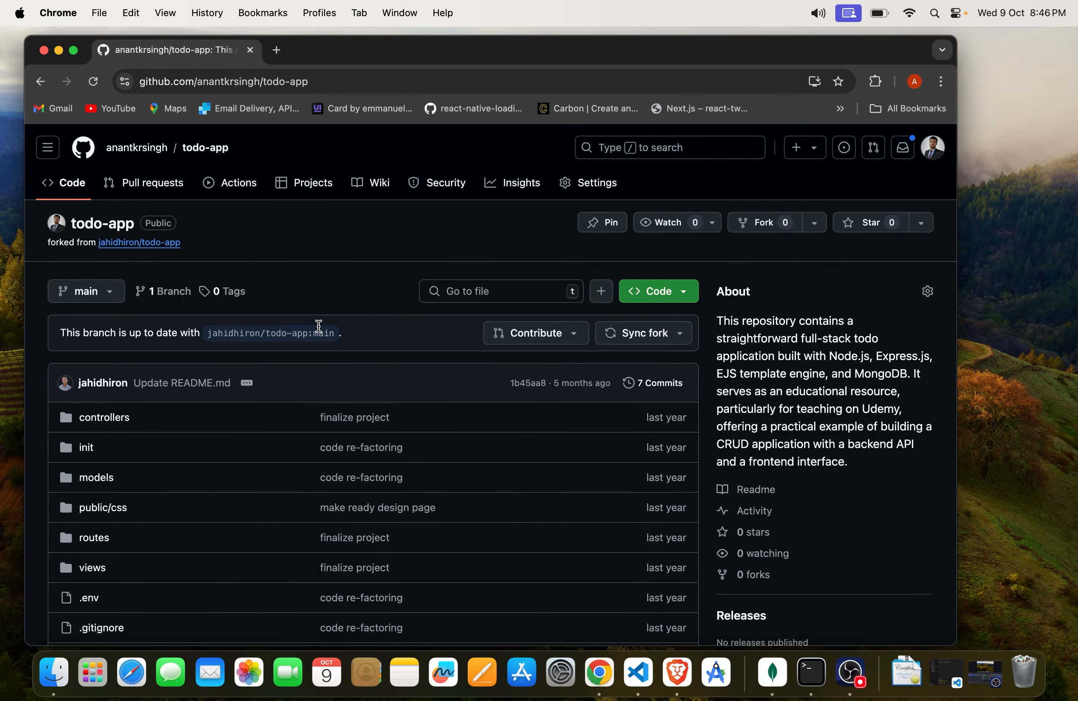
{"action": "left_click", "coordinate": [326, 81]}
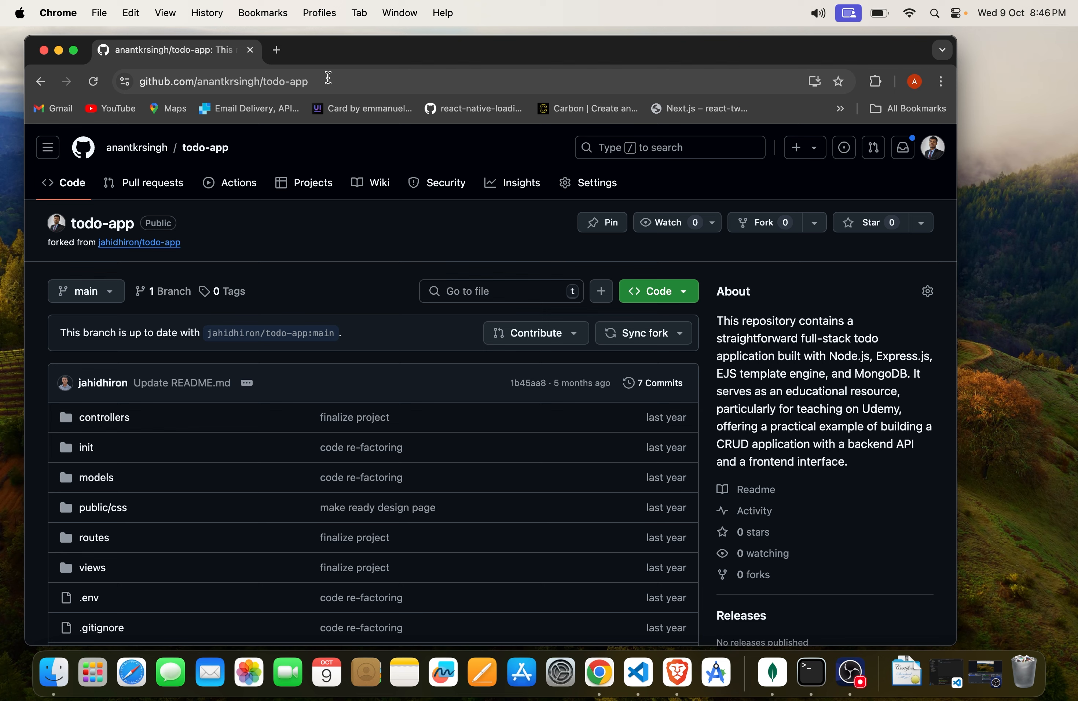
{"action": "left_click", "coordinate": [336, 291]}
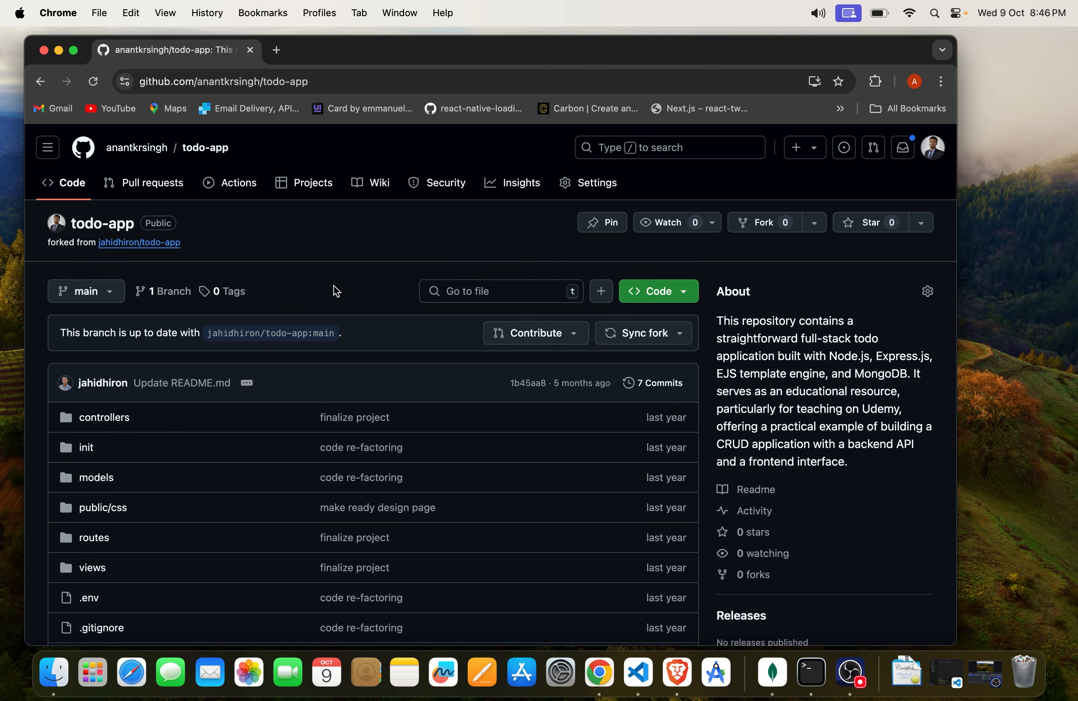
Step: Switch to Visual Studio Code, close its current project window and reopen the recent todo-app-main project
{"action": "left_click", "coordinate": [643, 675]}
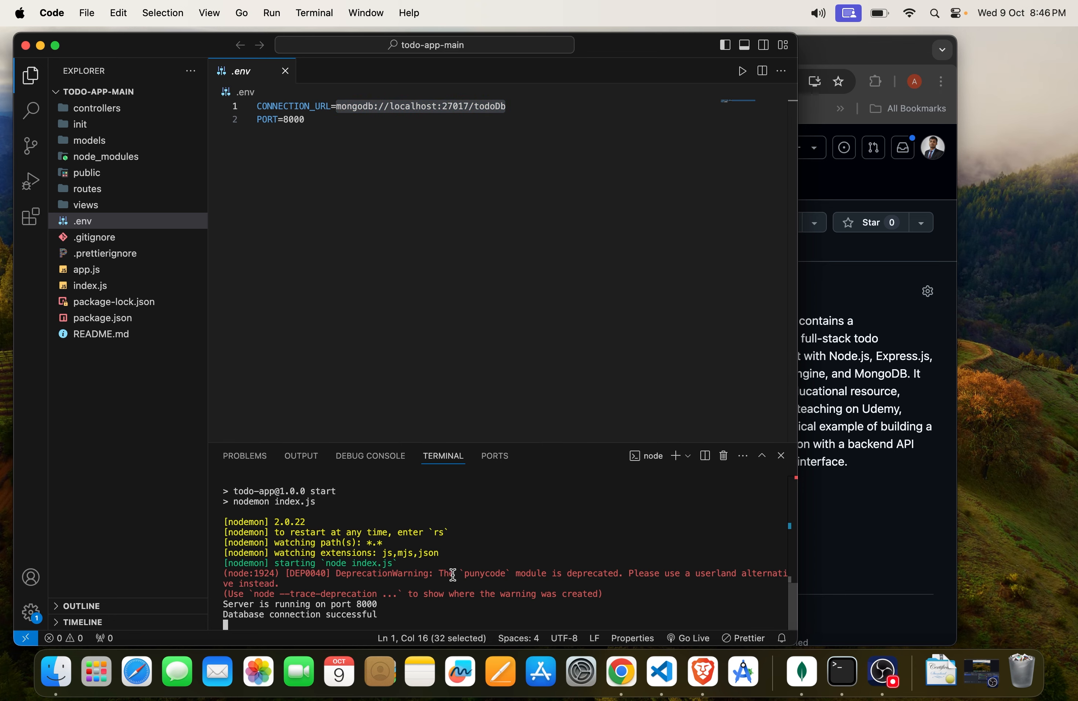
{"action": "left_click", "coordinate": [26, 45]}
{"action": "left_click", "coordinate": [674, 671]}
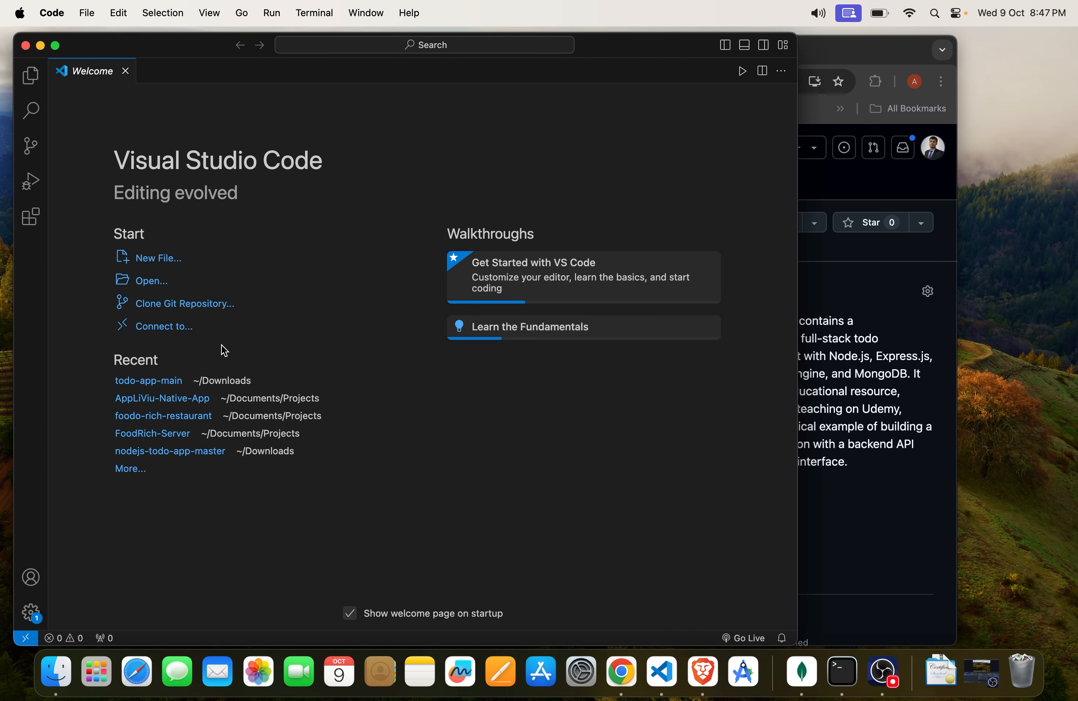
{"action": "left_click", "coordinate": [139, 380]}
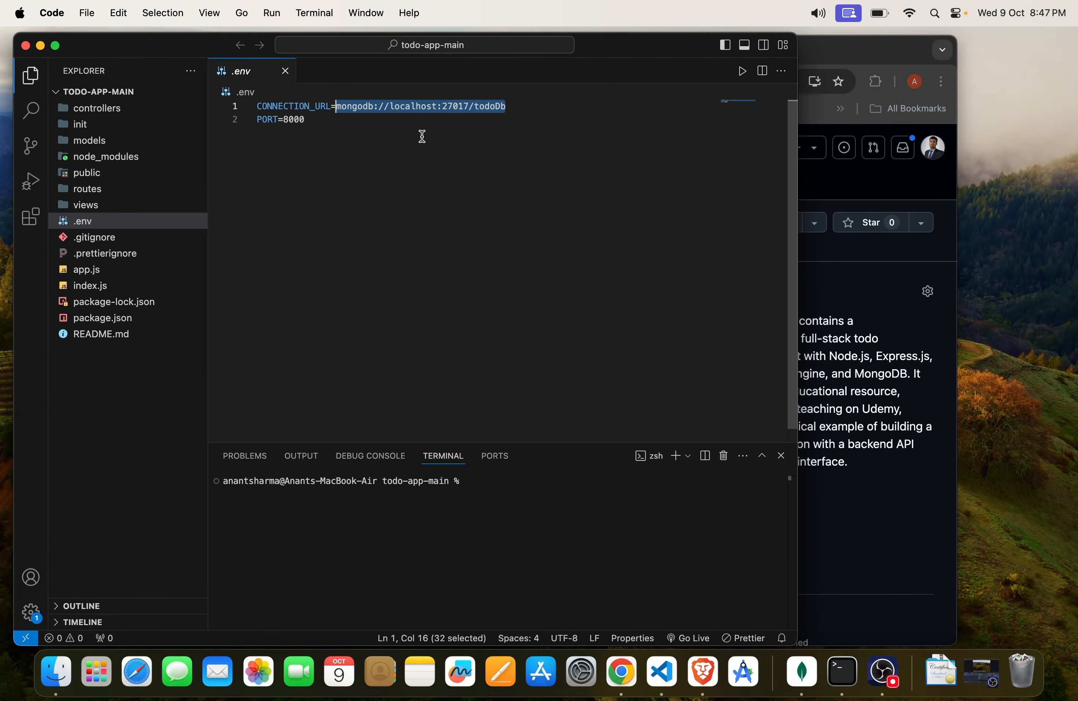
Step: Start the todo app's server from the integrated terminal with npm start
{"action": "left_click", "coordinate": [405, 166]}
{"action": "left_click", "coordinate": [484, 531]}
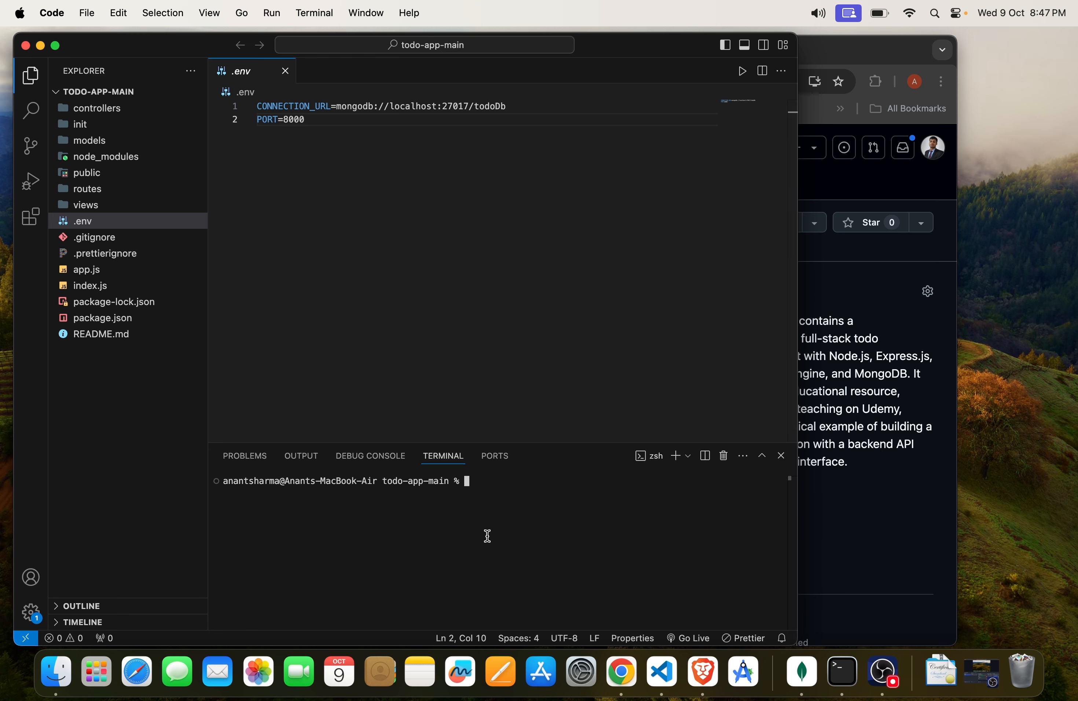
{"action": "type", "text": "npm start"}
{"action": "key", "text": "Return"}
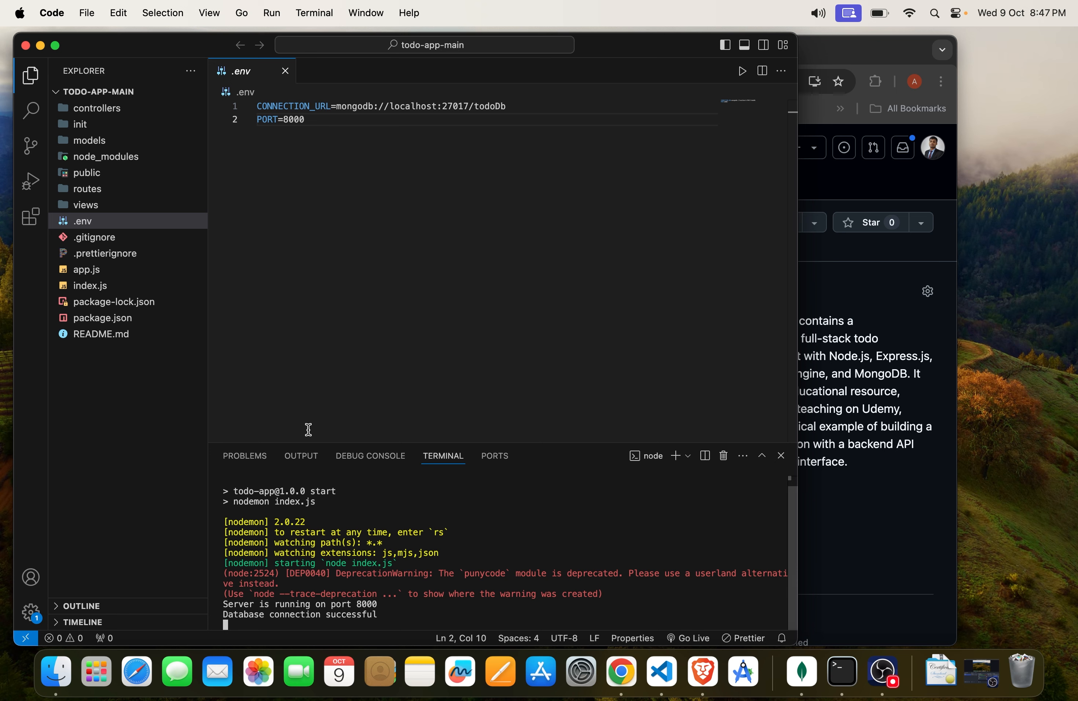
Step: Inspect the node_modules folder and the server port and database connection lines in the terminal output
{"action": "left_click", "coordinate": [141, 159]}
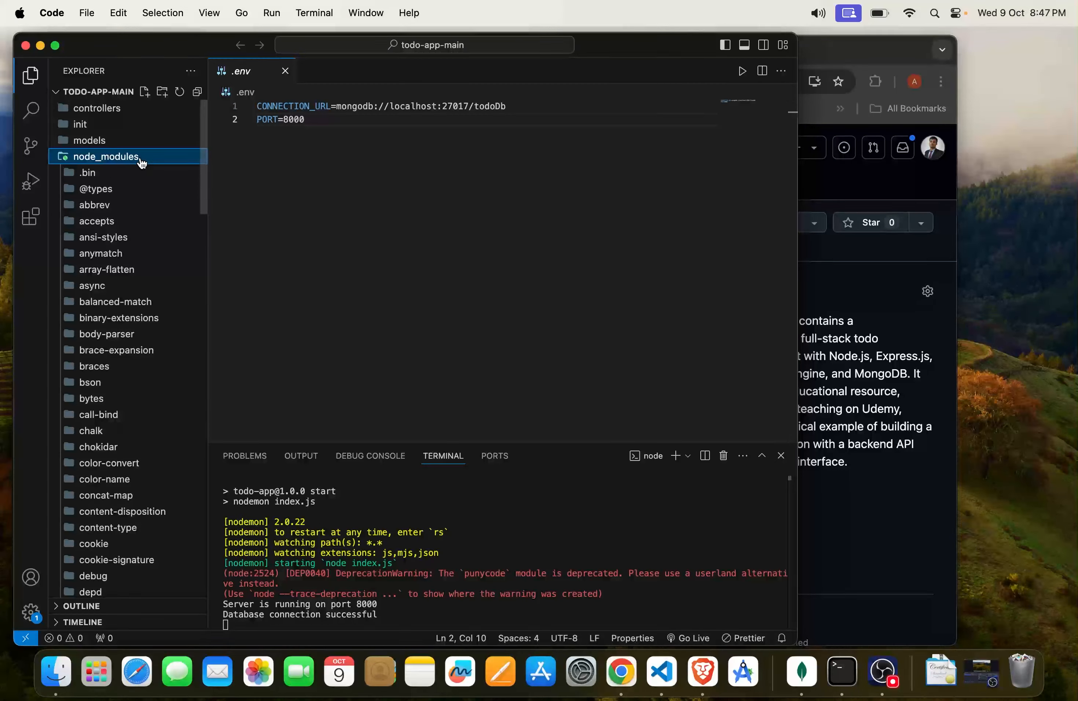
{"action": "left_click", "coordinate": [145, 160]}
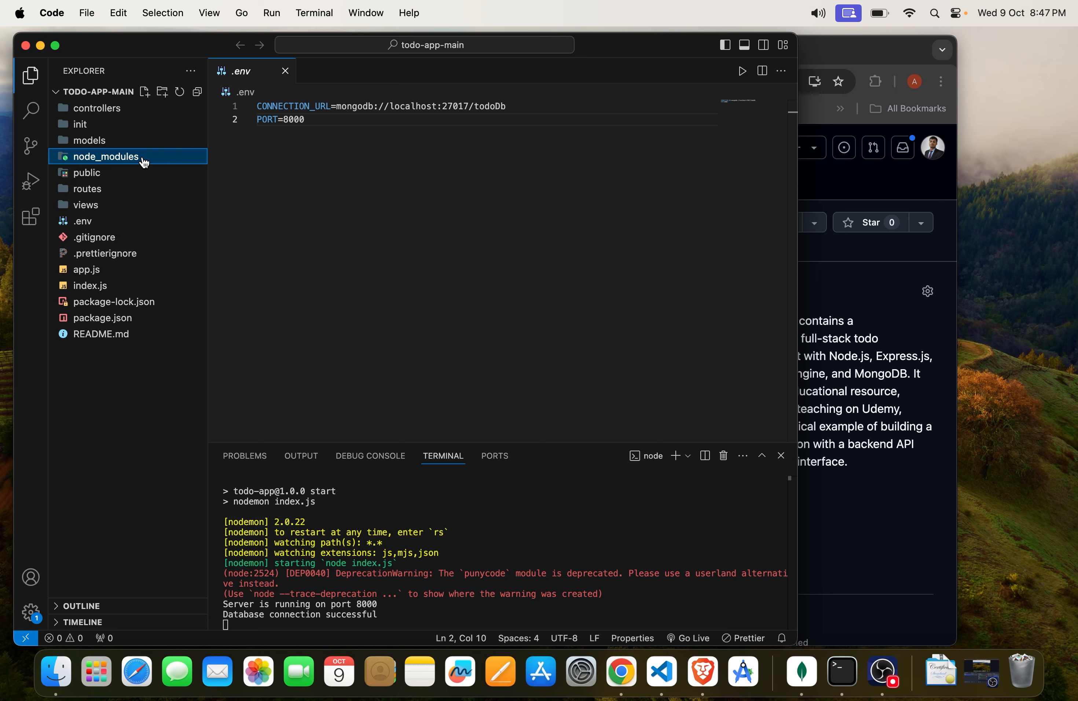
{"action": "left_click_drag", "start_coordinate": [254, 605], "coordinate": [393, 604]}
{"action": "left_click", "coordinate": [393, 604]}
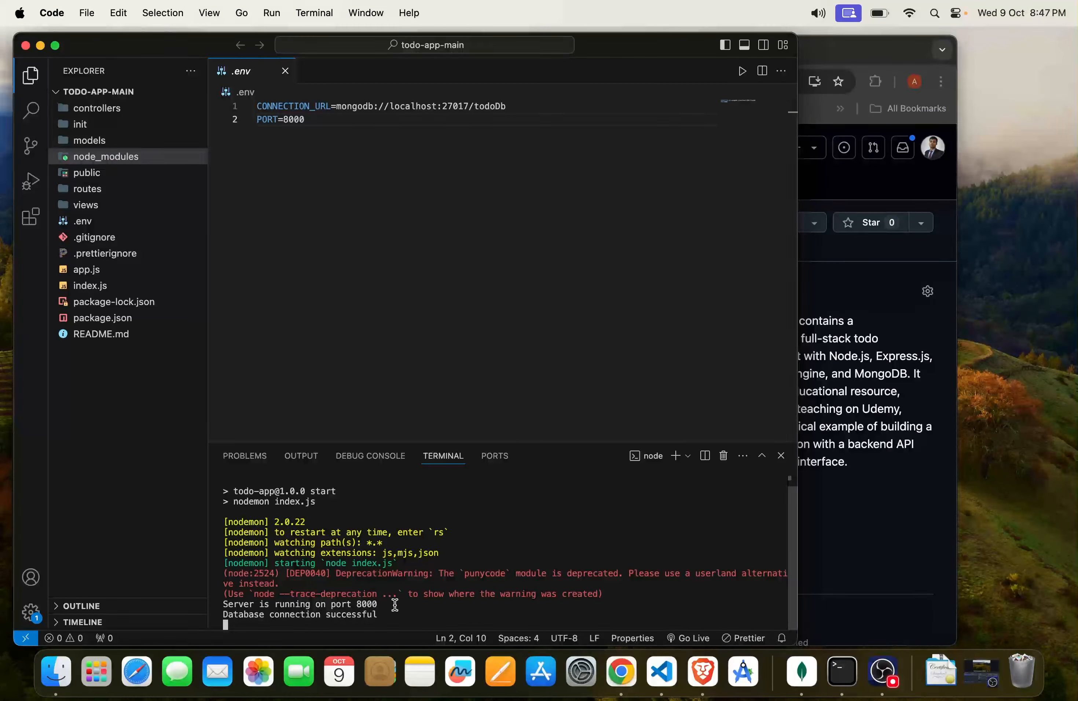
{"action": "left_click_drag", "start_coordinate": [260, 614], "coordinate": [403, 616]}
{"action": "left_click", "coordinate": [402, 614]}
Step: Examine the MongoDB address assigned to CONNECTION_URL in the .env file
{"action": "left_click", "coordinate": [141, 222]}
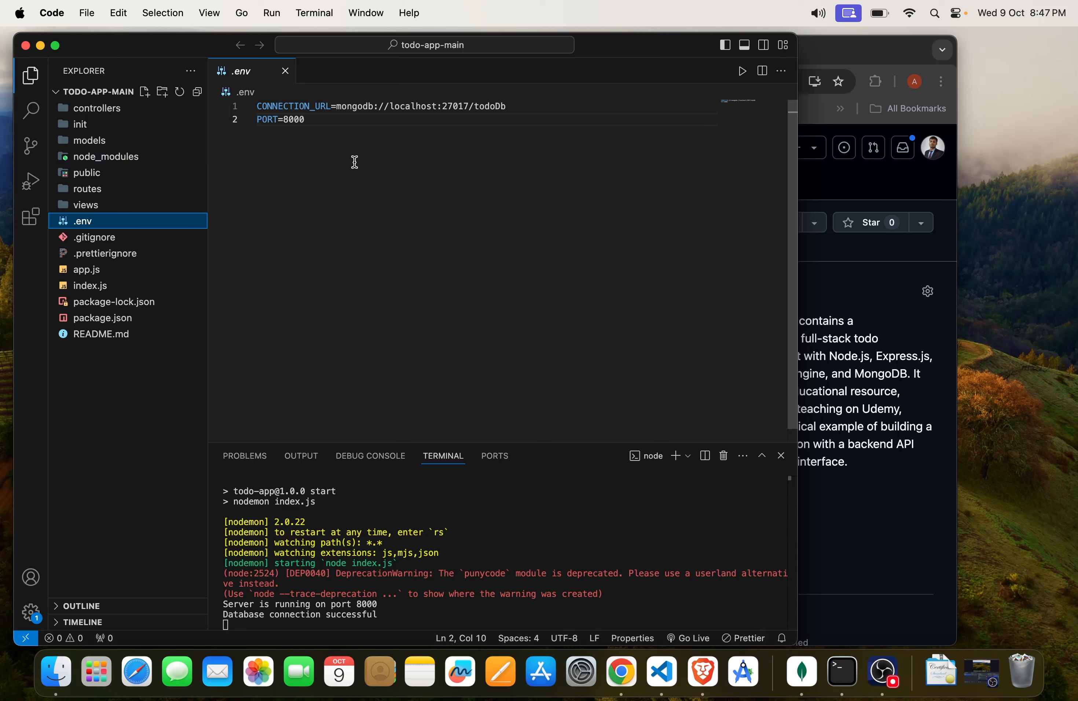
{"action": "left_click", "coordinate": [339, 108]}
{"action": "left_click_drag", "start_coordinate": [339, 109], "coordinate": [570, 106]}
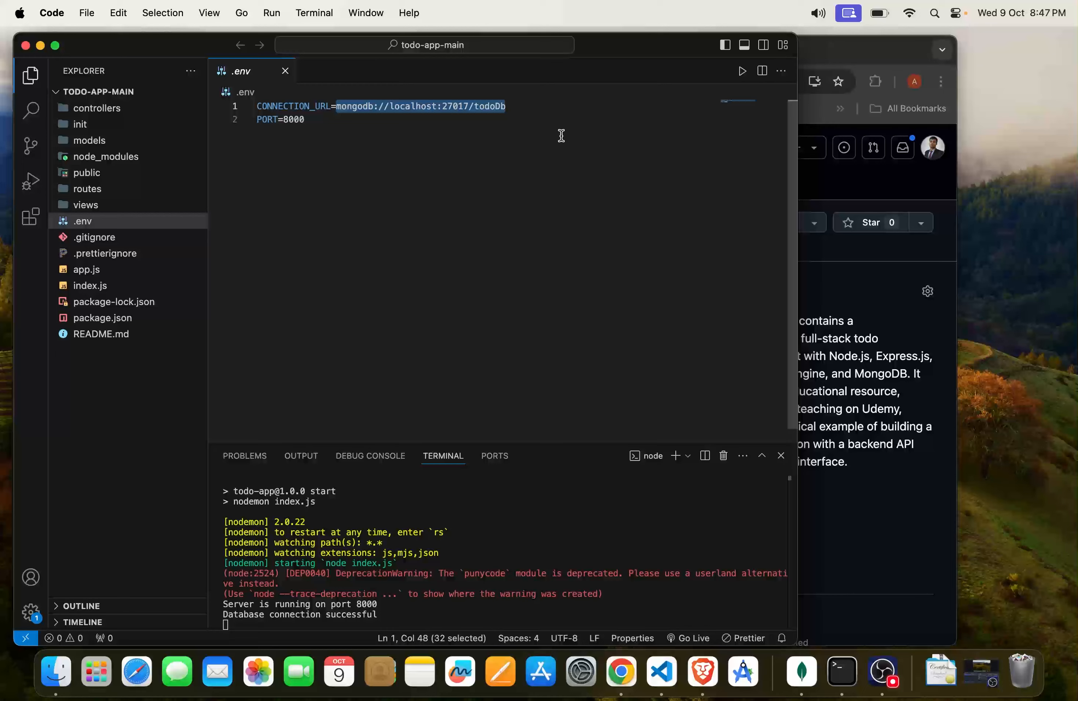
Step: Switch to Chrome and open the running todo app at localhost:8000 in a new tab
{"action": "left_click", "coordinate": [816, 526]}
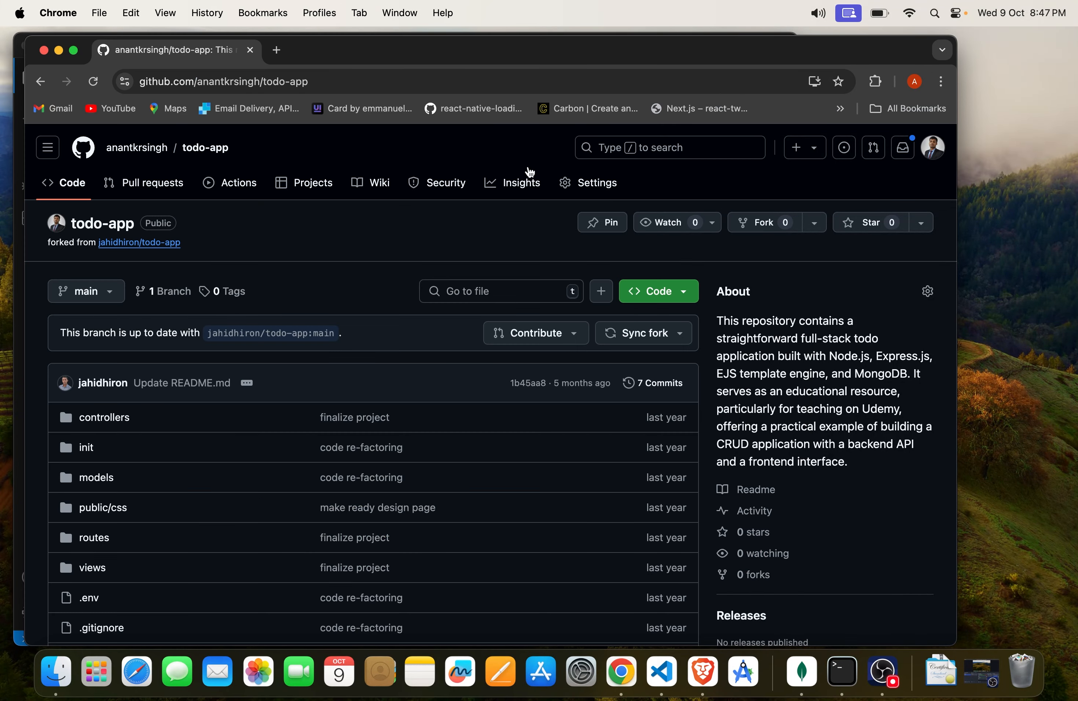
{"action": "left_click", "coordinate": [276, 50]}
{"action": "type", "text": "local"}
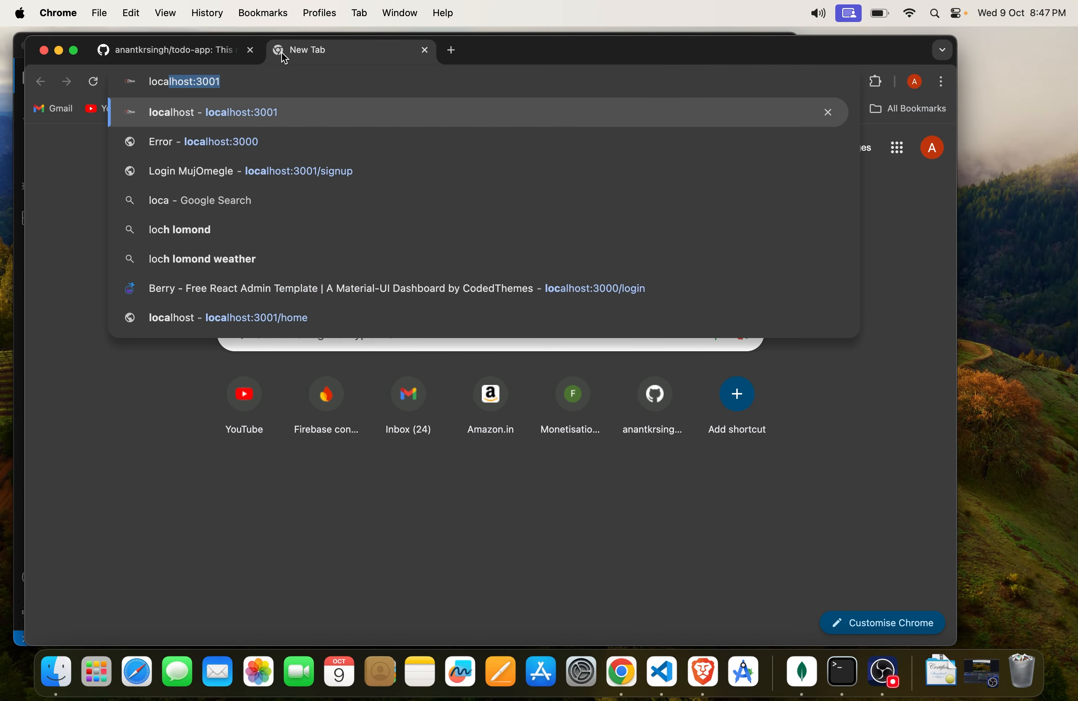
{"action": "key", "text": "Right"}
{"action": "key", "text": "BackSpace"}
{"action": "key", "text": "BackSpace"}
{"action": "key", "text": "BackSpace"}
{"action": "key", "text": "BackSpace"}
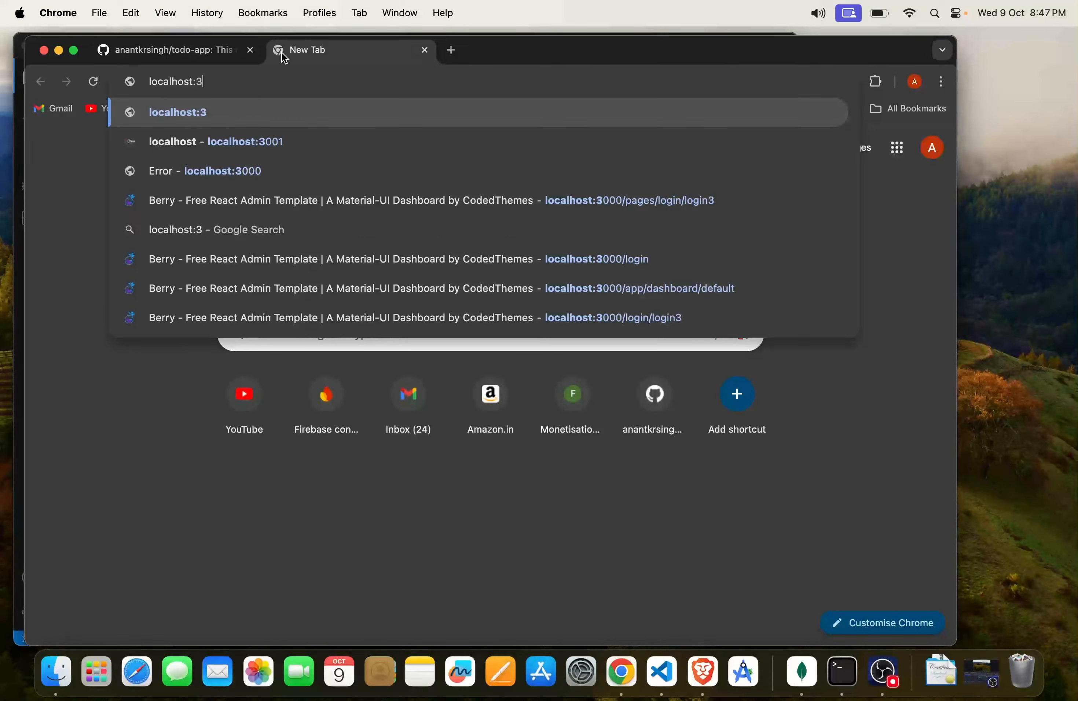
{"action": "type", "text": "8"}
{"action": "key", "text": "Return"}
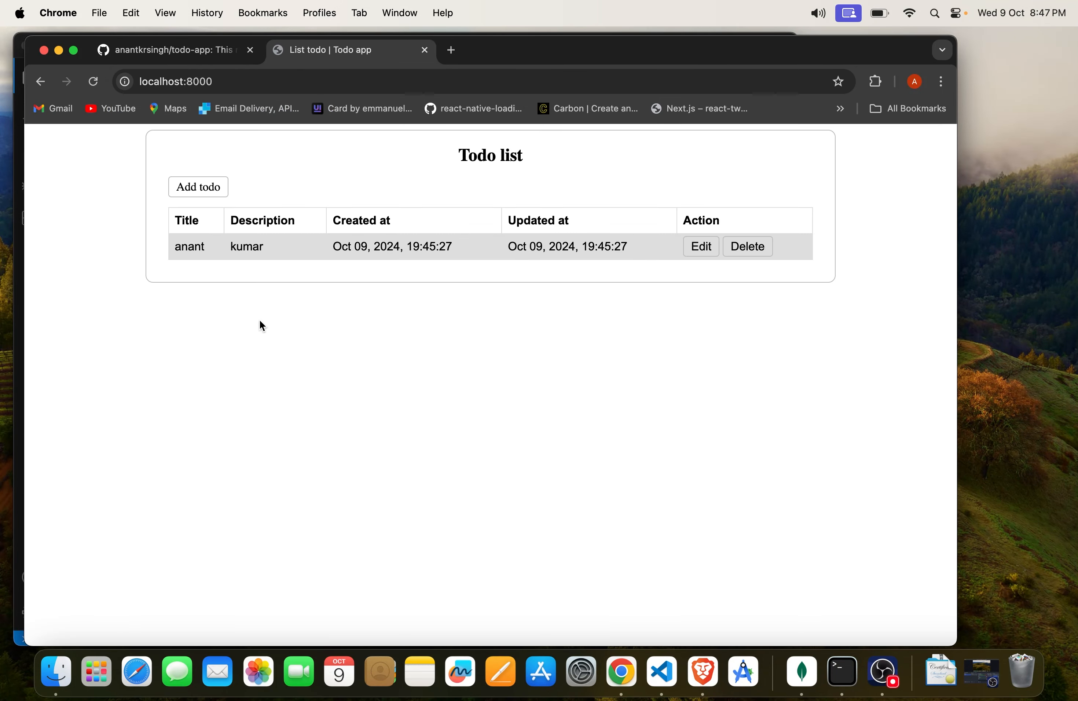
Step: Delete the only existing entry from the todo list and confirm the deletion
{"action": "left_click_drag", "start_coordinate": [443, 158], "coordinate": [566, 163]}
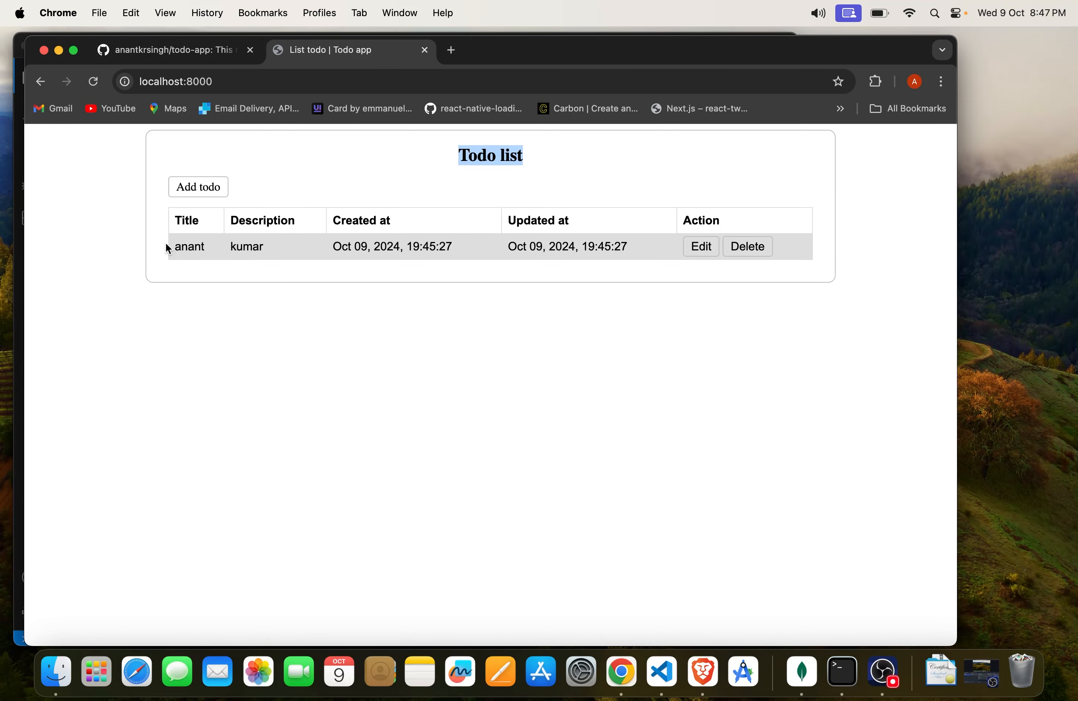
{"action": "left_click_drag", "start_coordinate": [167, 248], "coordinate": [568, 236]}
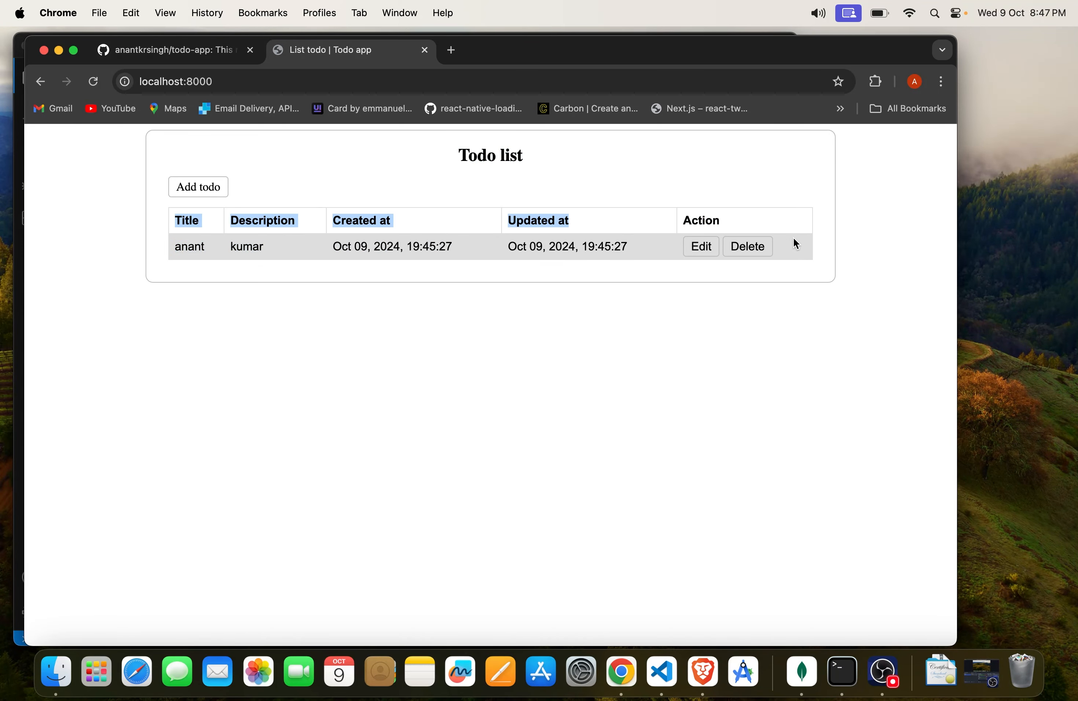
{"action": "left_click", "coordinate": [228, 245]}
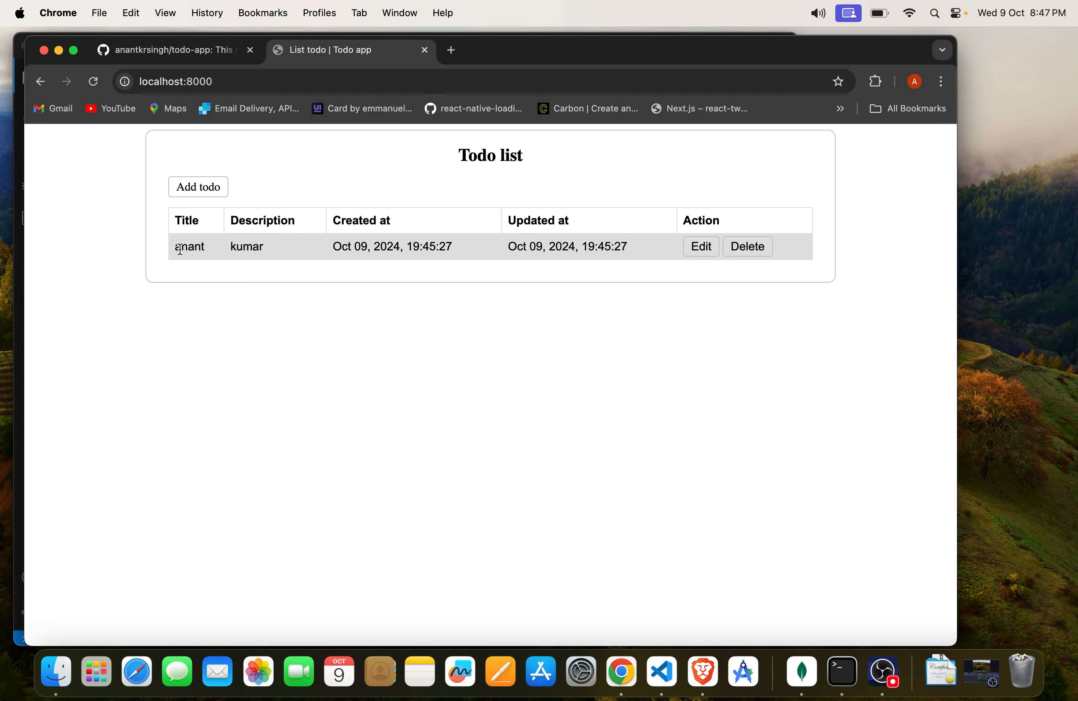
{"action": "left_click", "coordinate": [736, 249]}
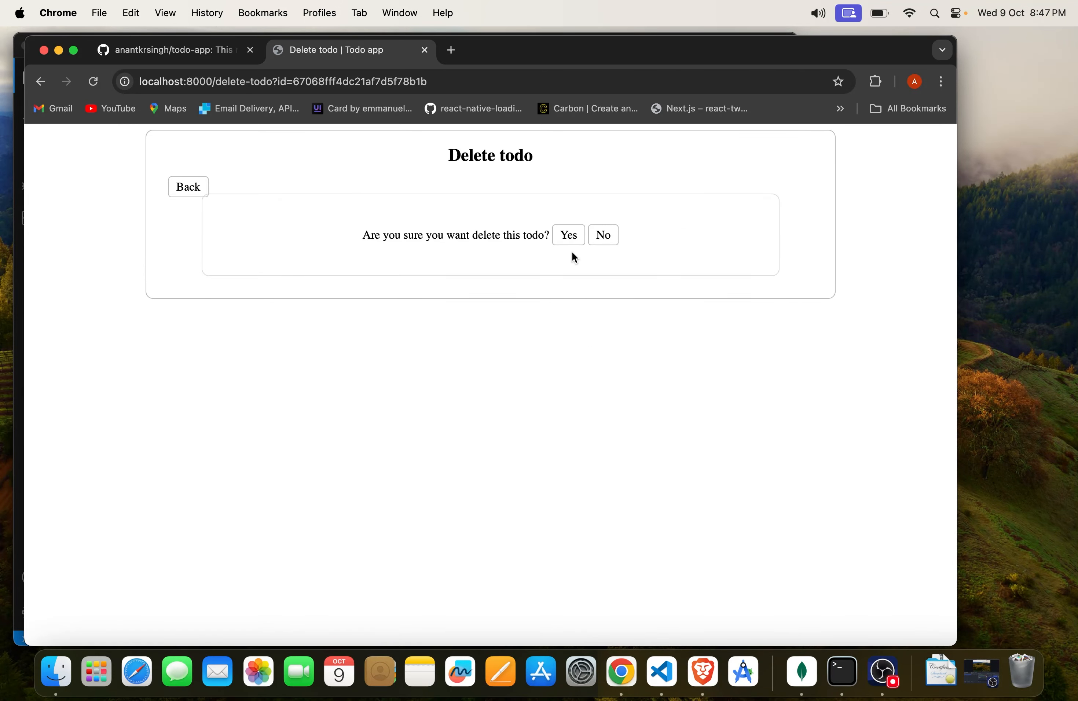
{"action": "left_click", "coordinate": [575, 236]}
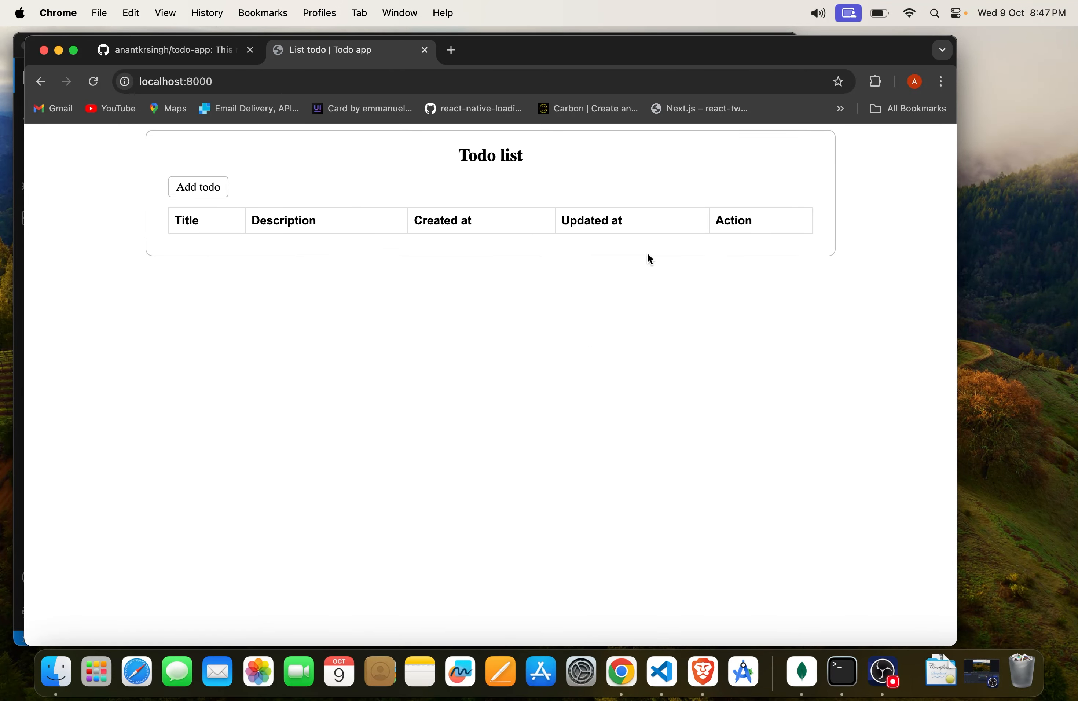
Step: Add a todo titled "test data" with the description "hi this is test description" and save it
{"action": "left_click", "coordinate": [192, 199]}
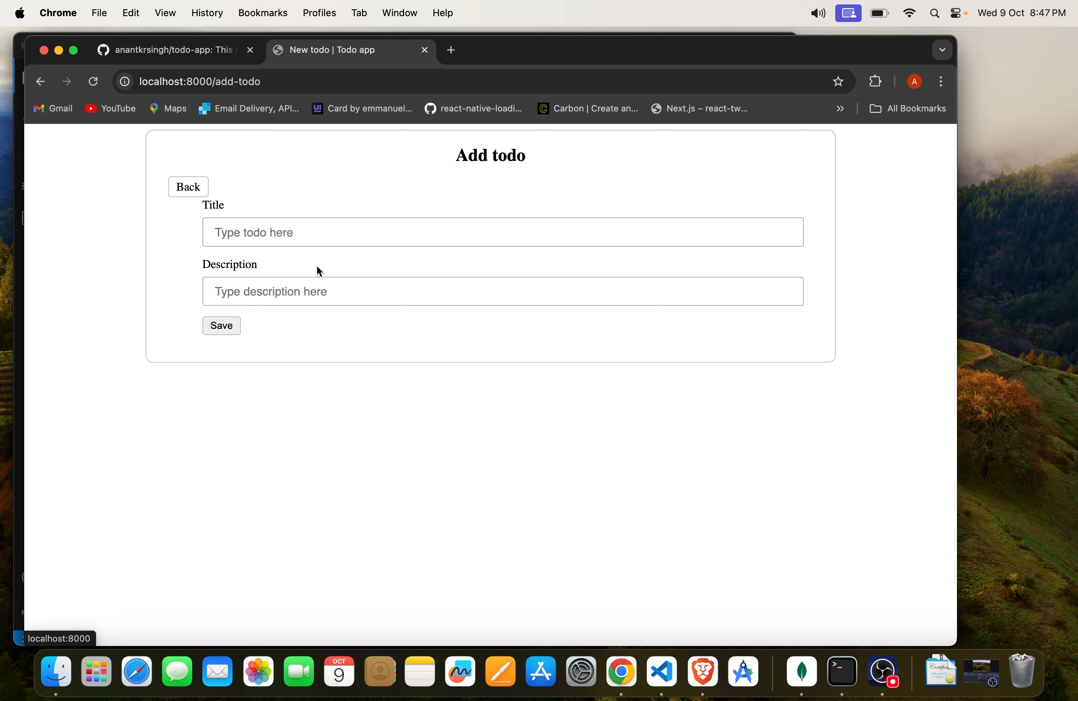
{"action": "left_click", "coordinate": [310, 239]}
{"action": "type", "text": "test "}
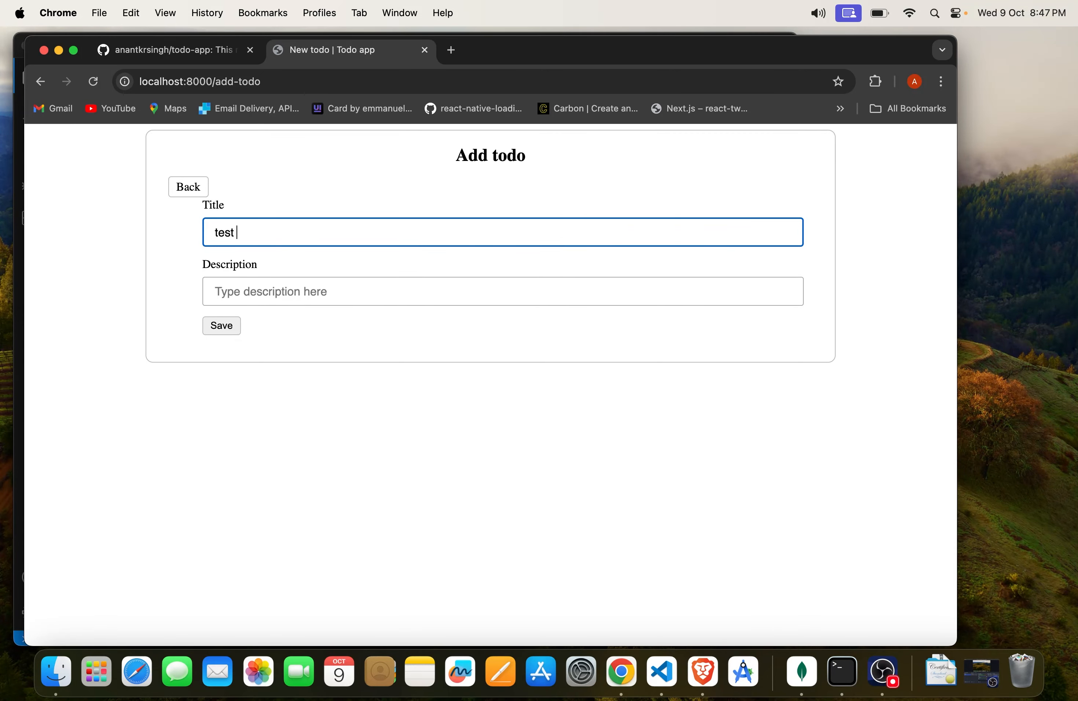
{"action": "type", "text": "data"}
{"action": "key", "text": "Tab"}
{"action": "type", "text": "hi "}
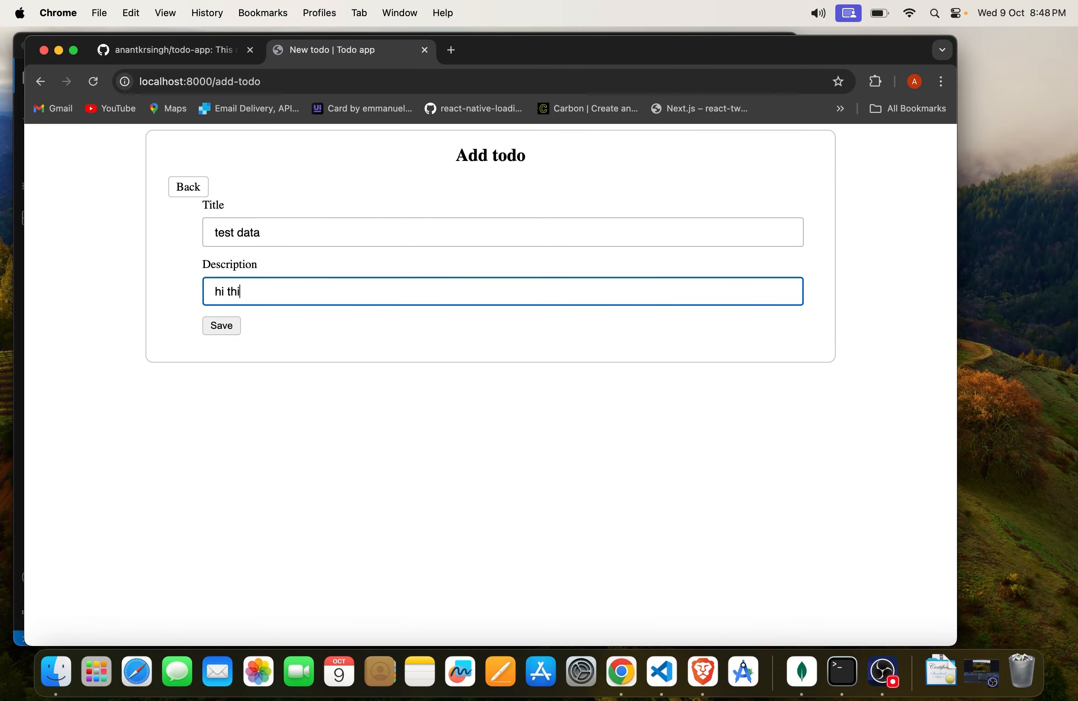
{"action": "type", "text": "this is test description"}
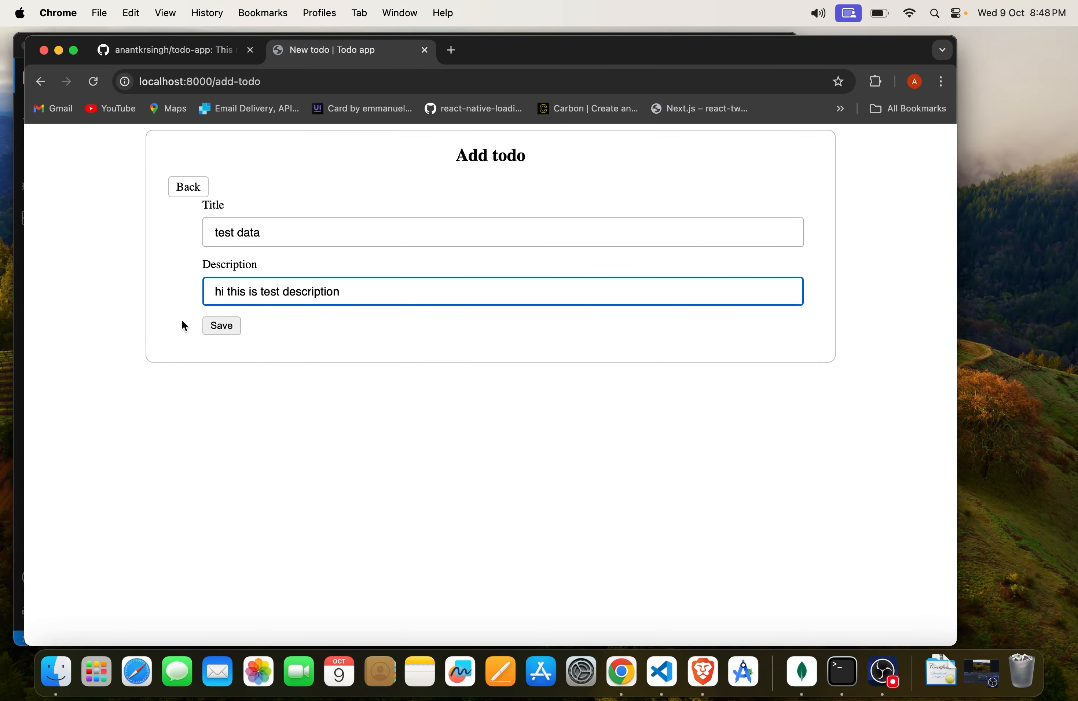
{"action": "left_click", "coordinate": [229, 329]}
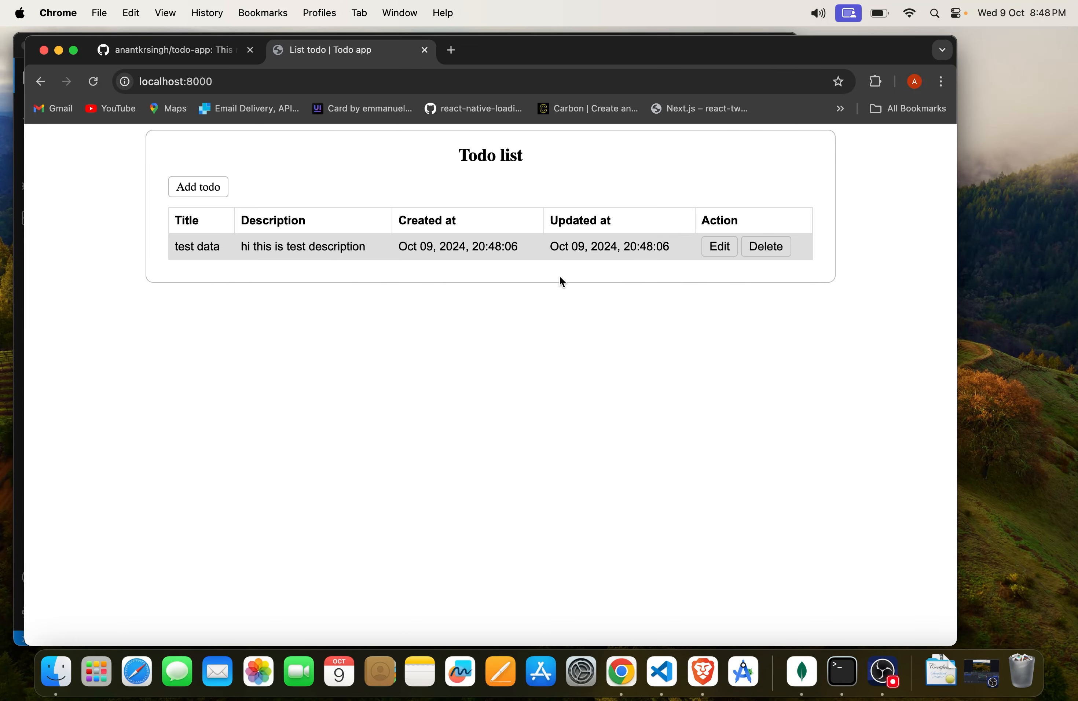
{"action": "left_click_drag", "start_coordinate": [178, 250], "coordinate": [806, 272]}
{"action": "left_click", "coordinate": [806, 272]}
Step: Open aws.amazon.com in a new tab and go to the AWS console sign-in
{"action": "left_click", "coordinate": [452, 51]}
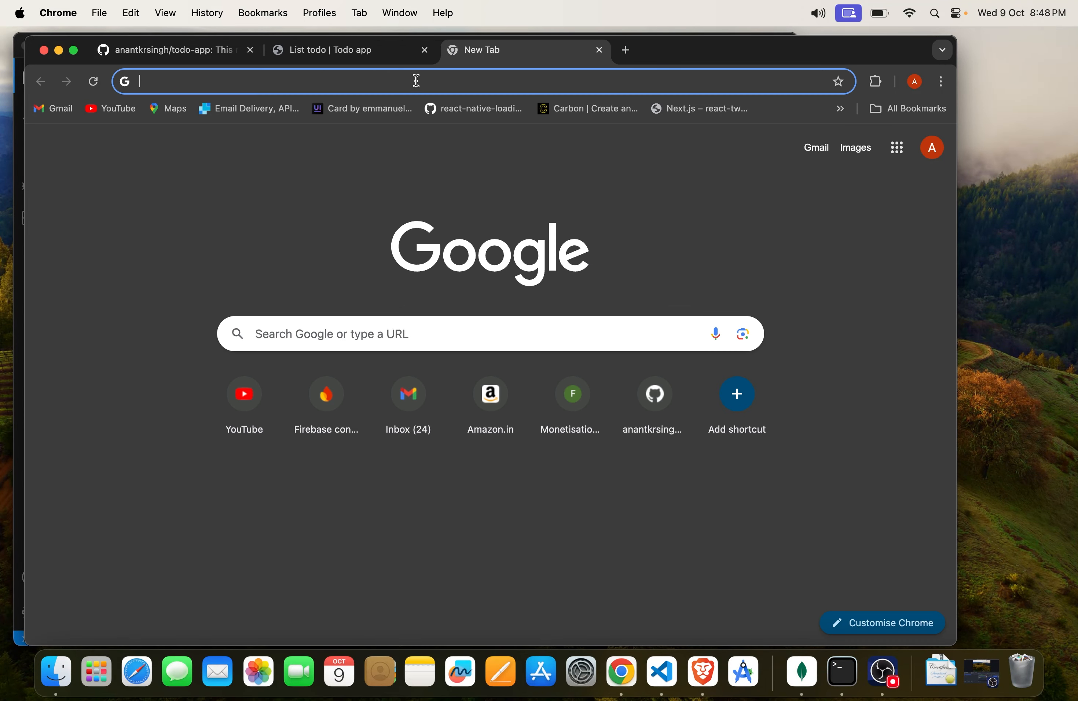
{"action": "type", "text": "aws"}
{"action": "key", "text": "Return"}
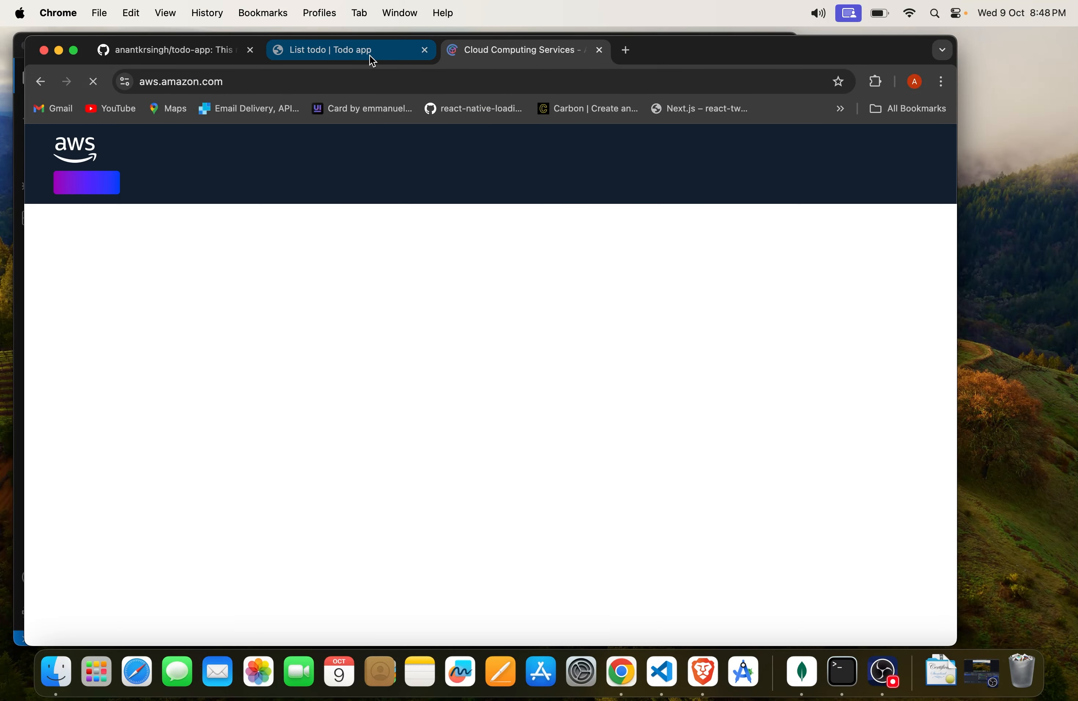
{"action": "left_click", "coordinate": [371, 58]}
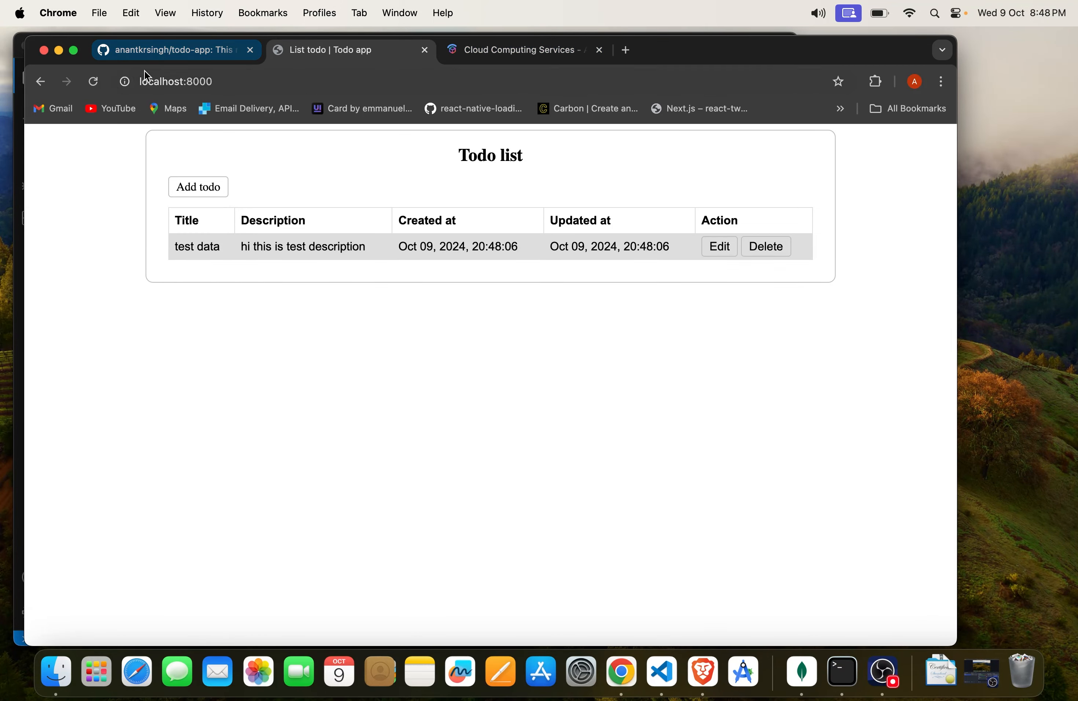
{"action": "left_click", "coordinate": [510, 60]}
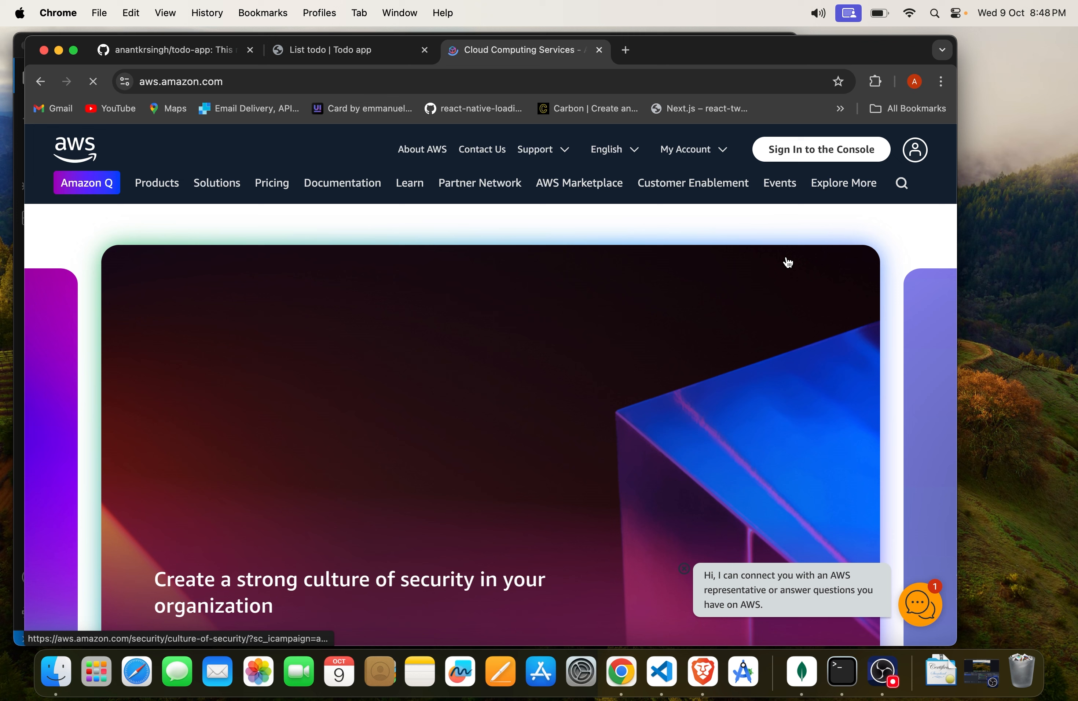
{"action": "left_click", "coordinate": [844, 161]}
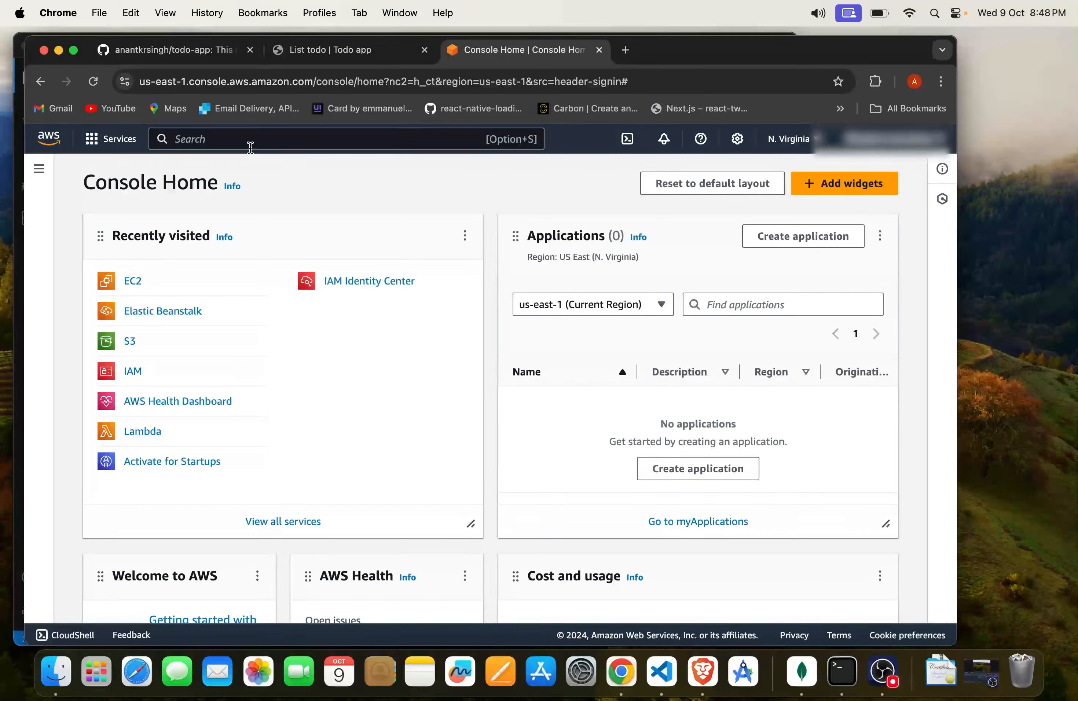
Step: Search the AWS console for "ec2" and open the EC2 service
{"action": "left_click", "coordinate": [204, 139]}
{"action": "left_click", "coordinate": [122, 144]}
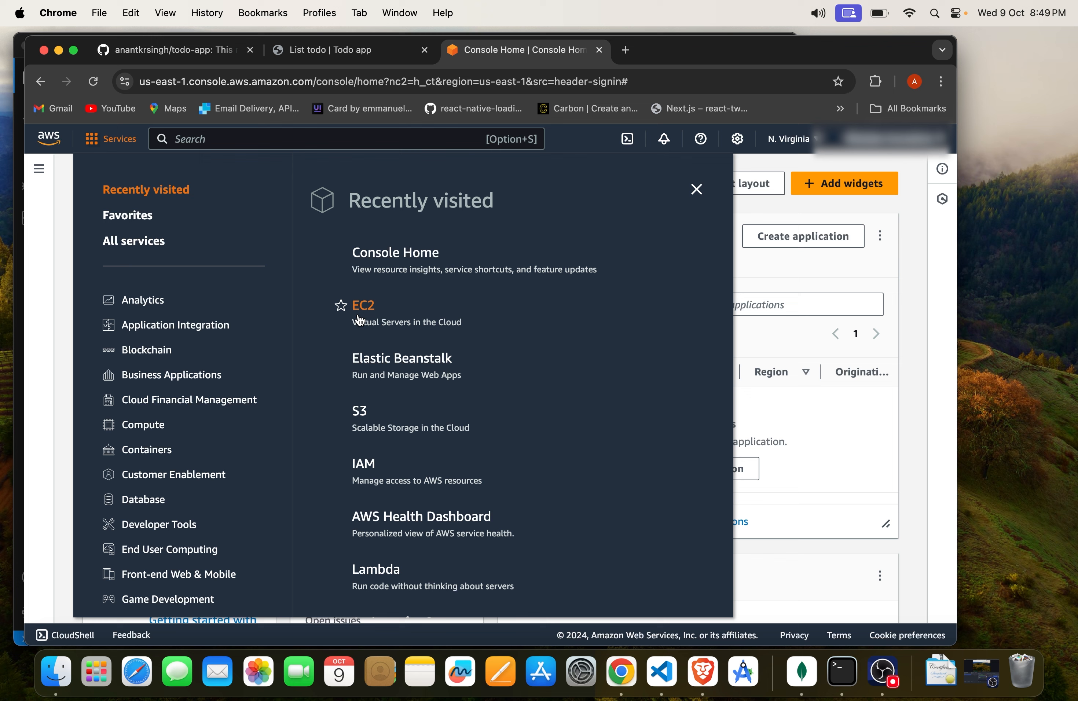
{"action": "left_click", "coordinate": [311, 137]}
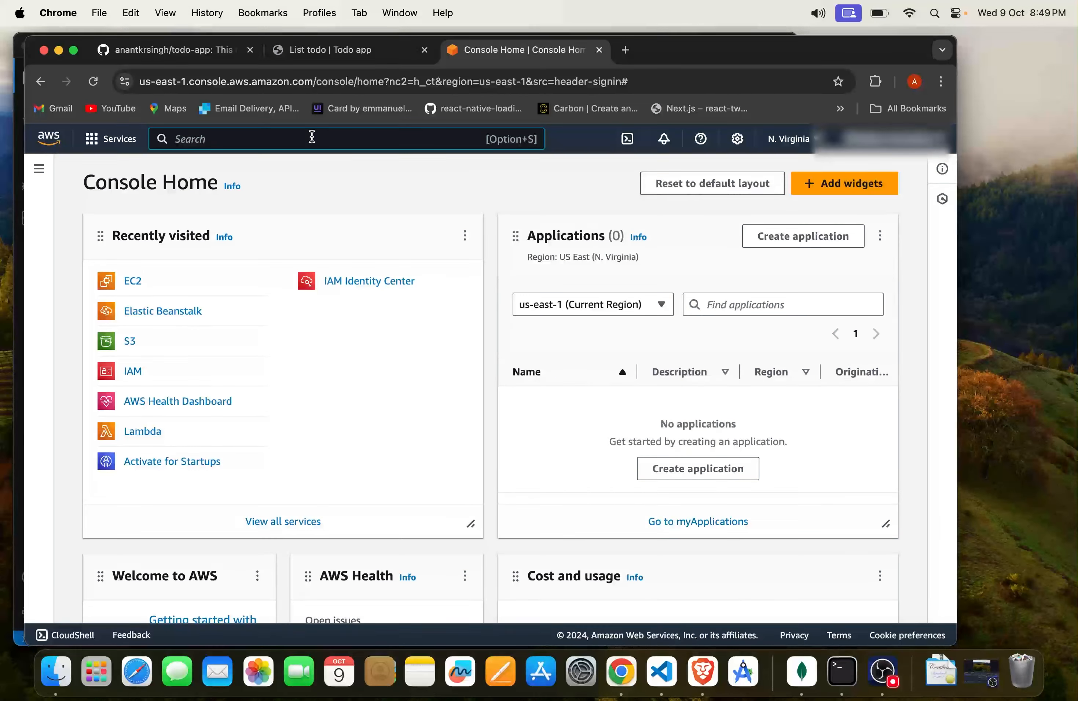
{"action": "type", "text": "ec2"}
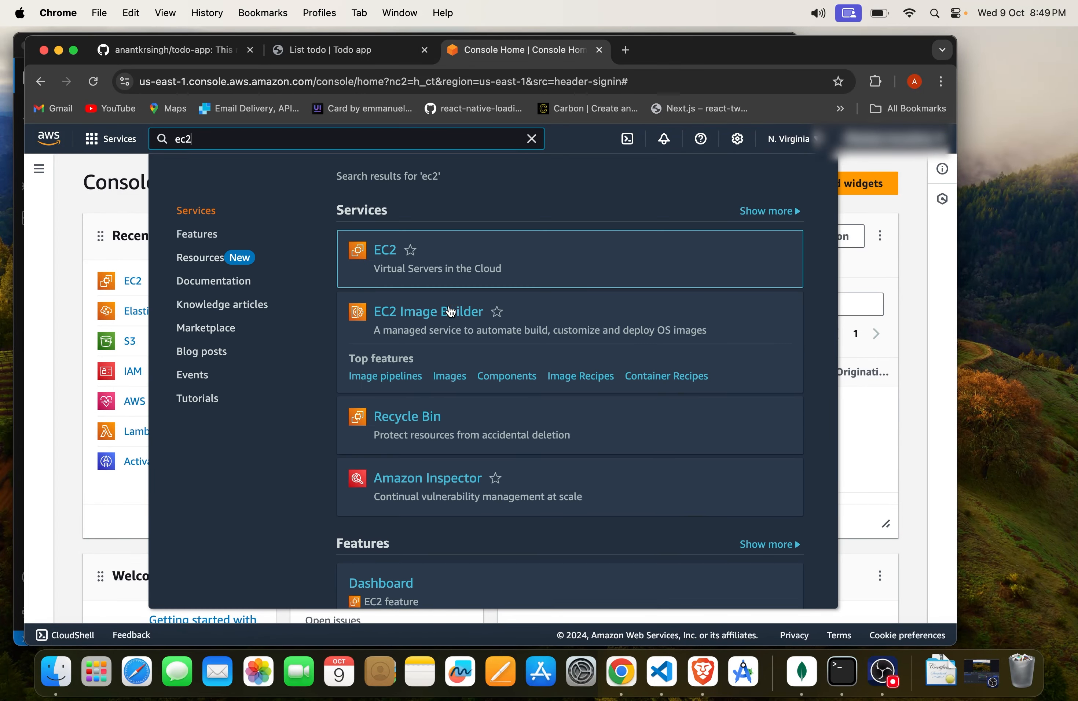
{"action": "left_click_drag", "start_coordinate": [373, 269], "coordinate": [508, 268]}
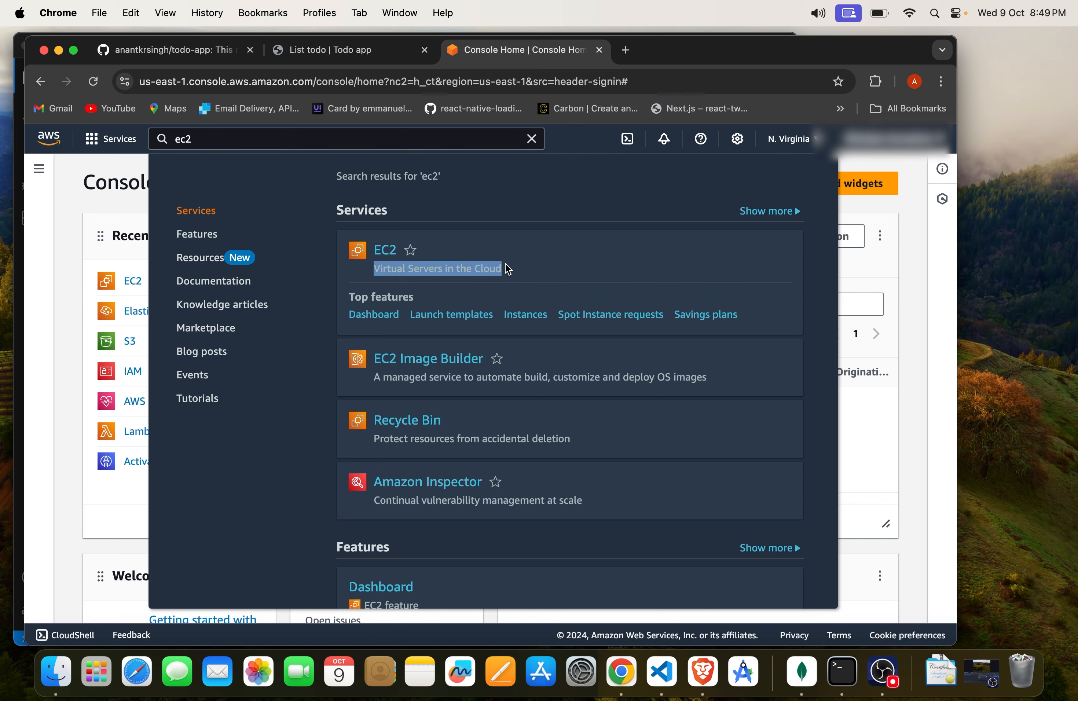
{"action": "left_click", "coordinate": [498, 269]}
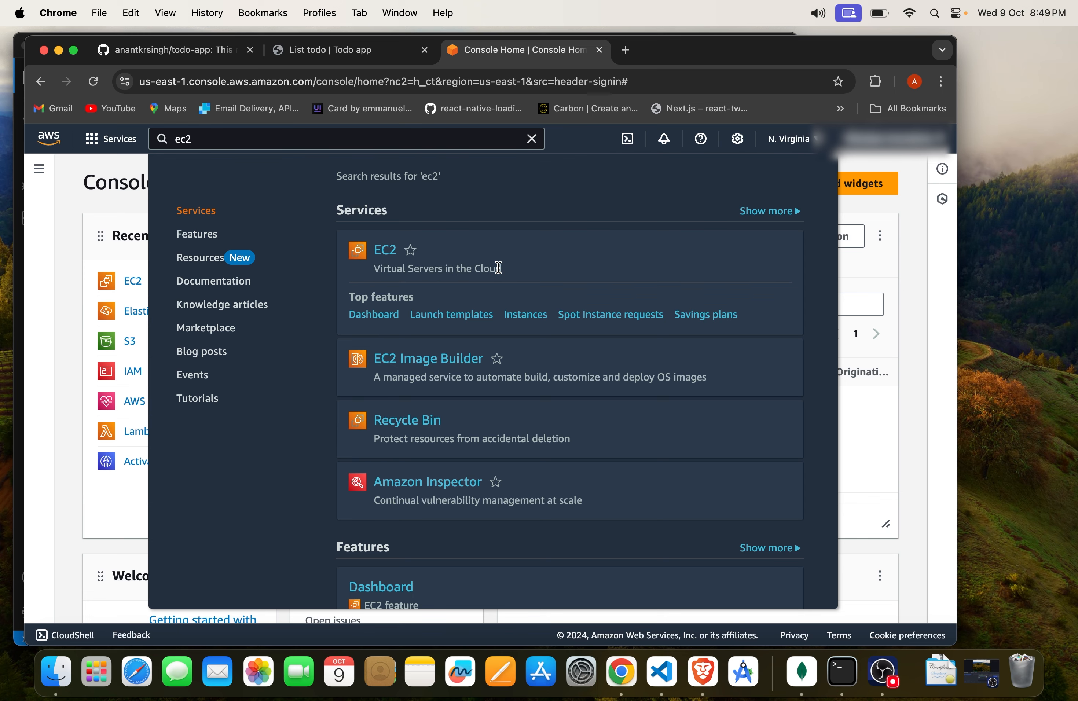
{"action": "left_click", "coordinate": [386, 251]}
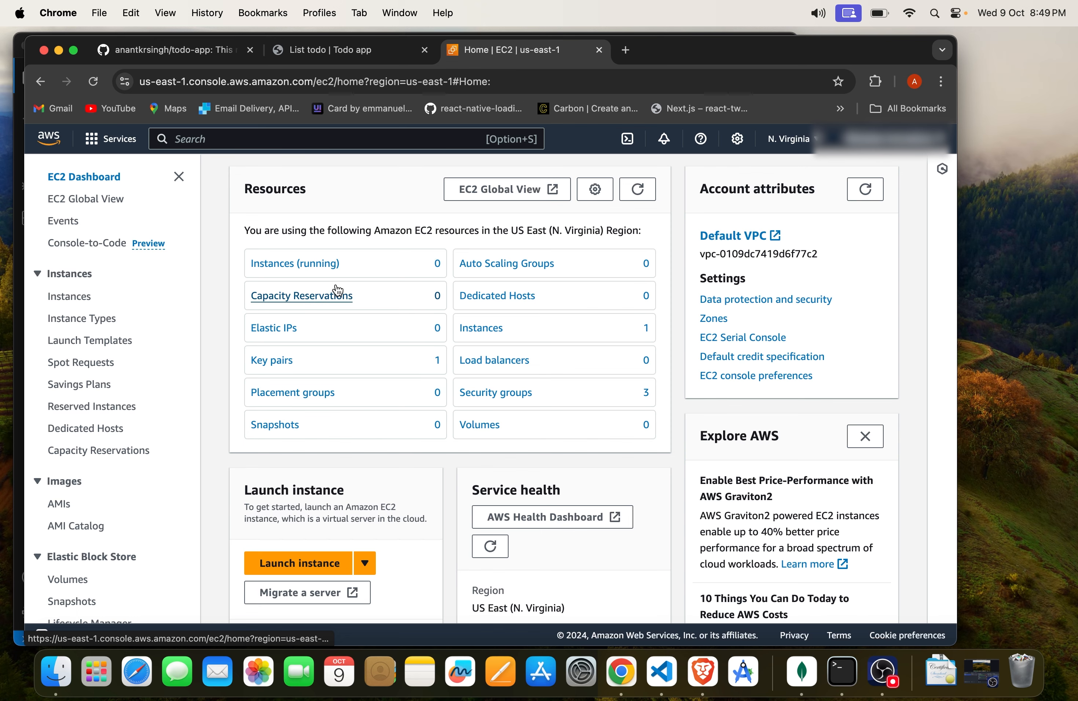
Step: View the list of running EC2 instances from the dashboard's resource overview
{"action": "left_click_drag", "start_coordinate": [240, 268], "coordinate": [374, 264]}
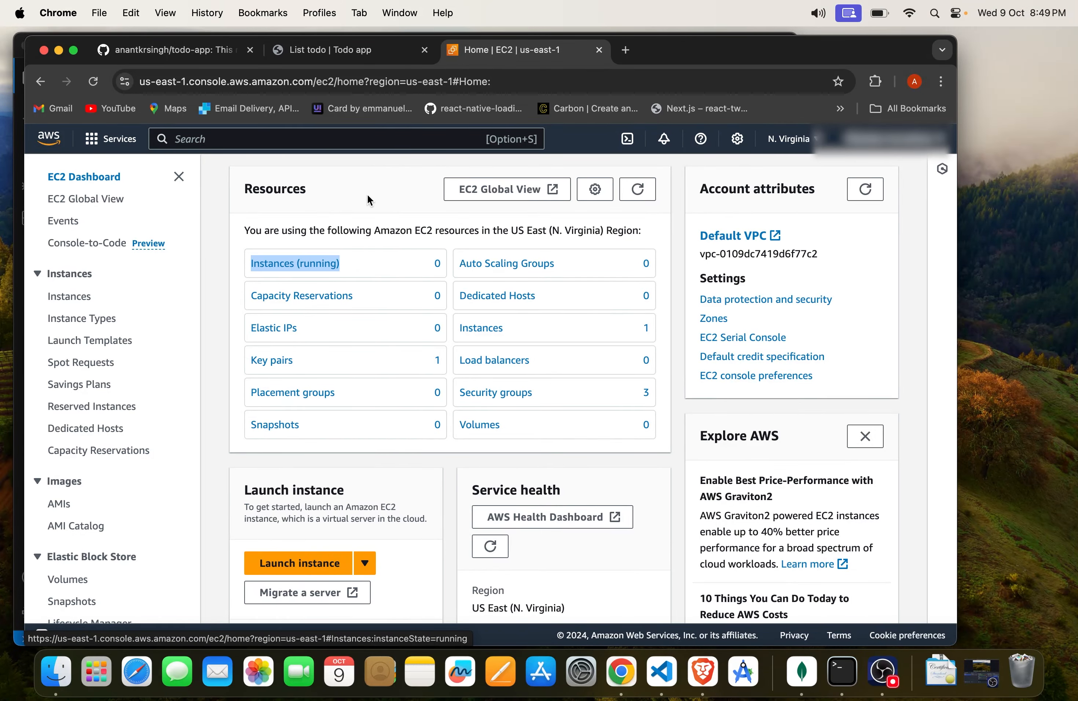
{"action": "left_click", "coordinate": [360, 216]}
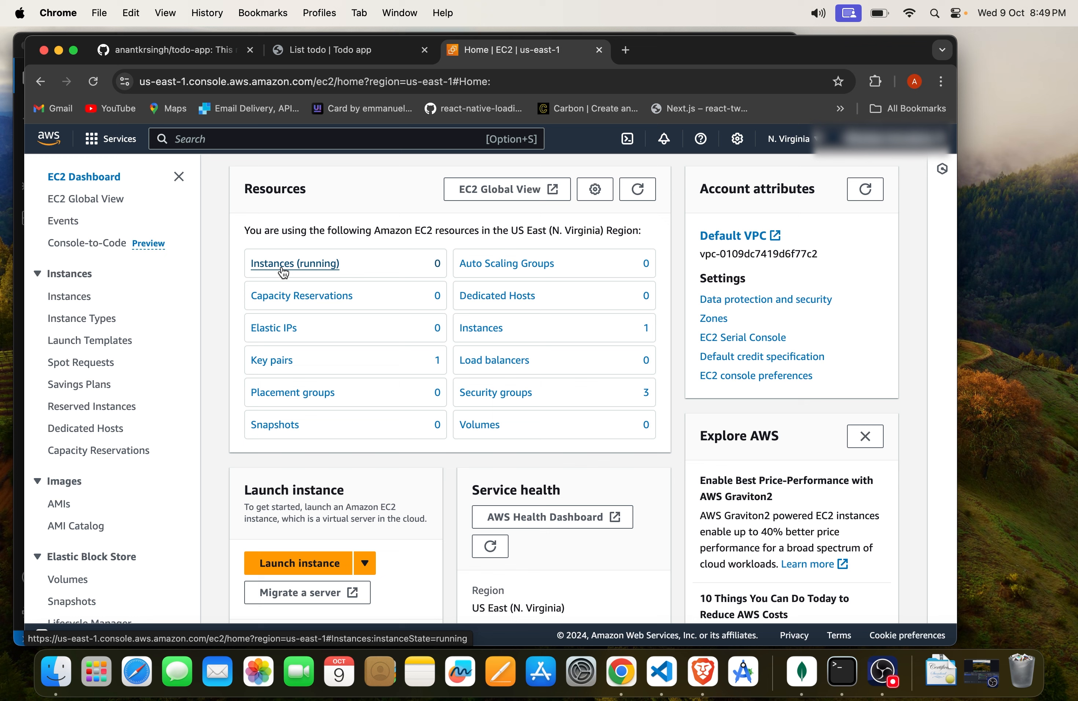
{"action": "left_click", "coordinate": [283, 268]}
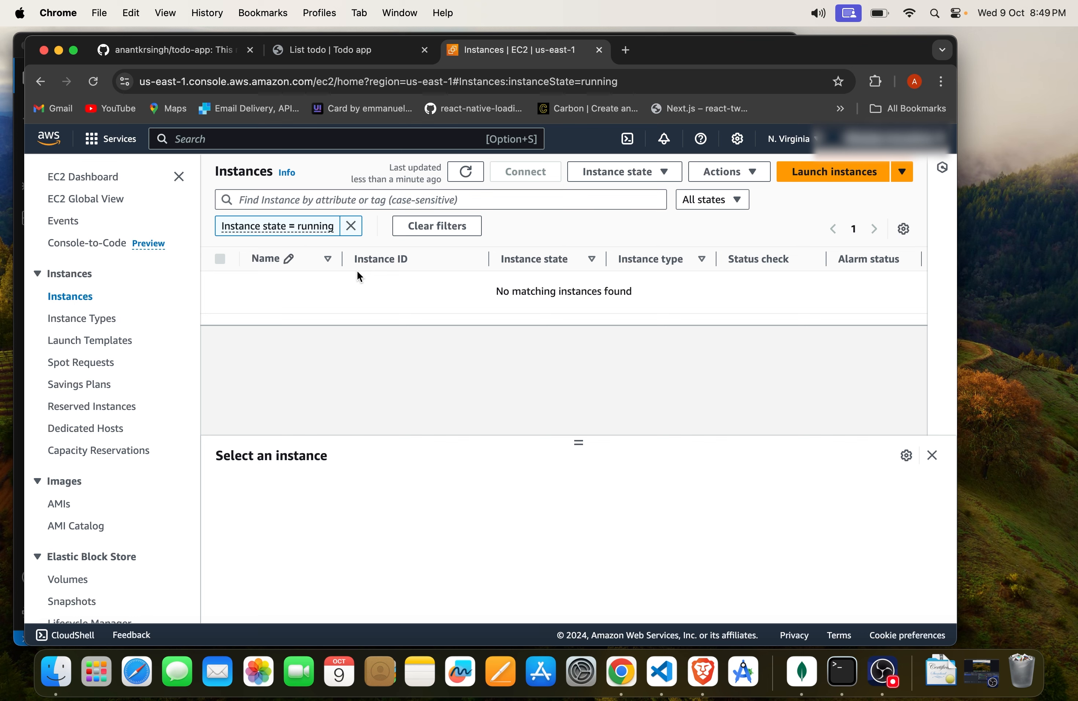
{"action": "left_click_drag", "start_coordinate": [443, 295], "coordinate": [671, 295]}
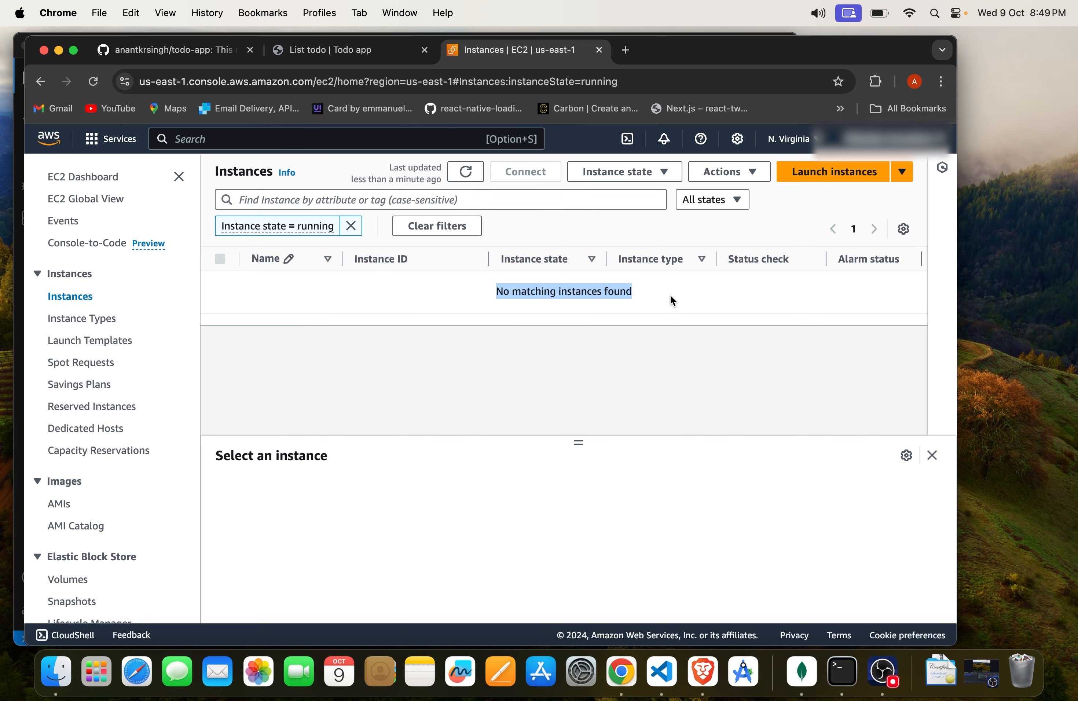
{"action": "left_click", "coordinate": [682, 294]}
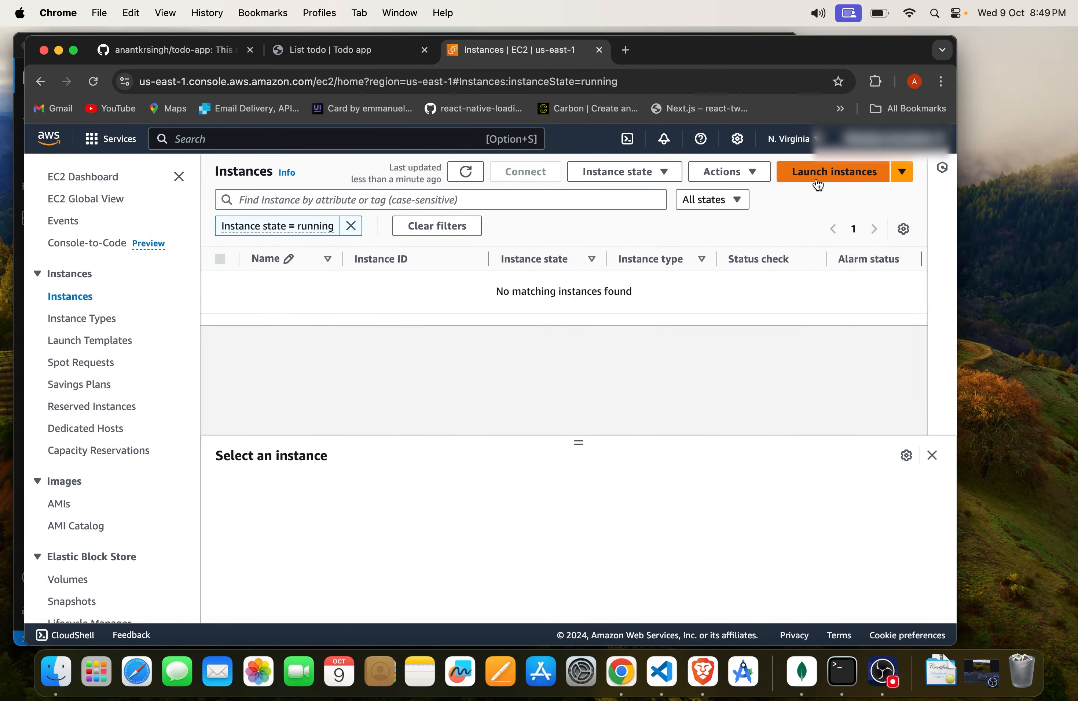
Step: Begin launching a new EC2 instance and name it "Test server"
{"action": "left_click", "coordinate": [847, 180]}
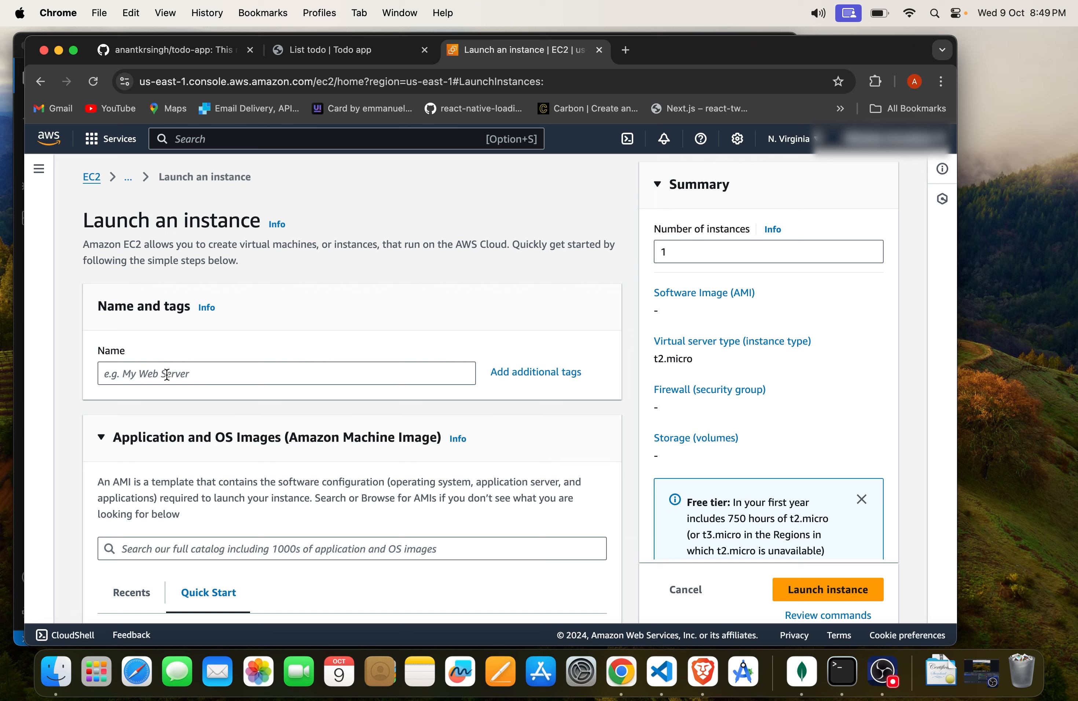
{"action": "left_click", "coordinate": [165, 373]}
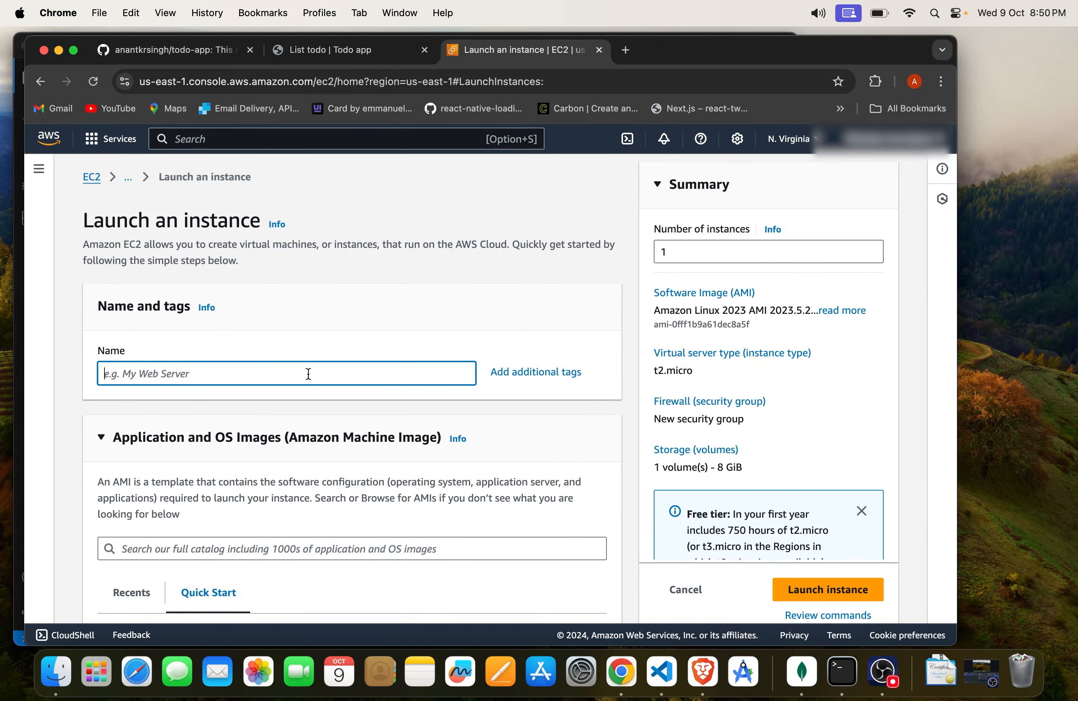
{"action": "type", "text": "Test server"}
{"action": "left_click", "coordinate": [394, 341]}
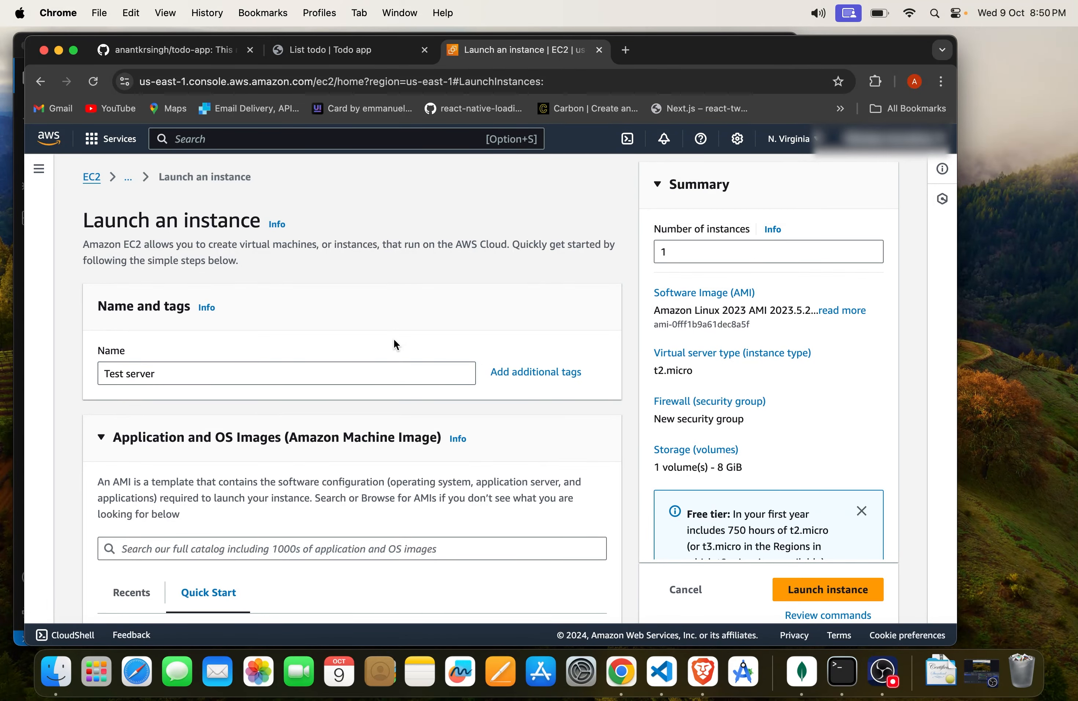
Step: Choose Ubuntu as the instance's operating system image, using Ubuntu Server 24.04 LTS
{"action": "scroll", "coordinate": [394, 339], "scroll_direction": "down", "scroll_amount": 6}
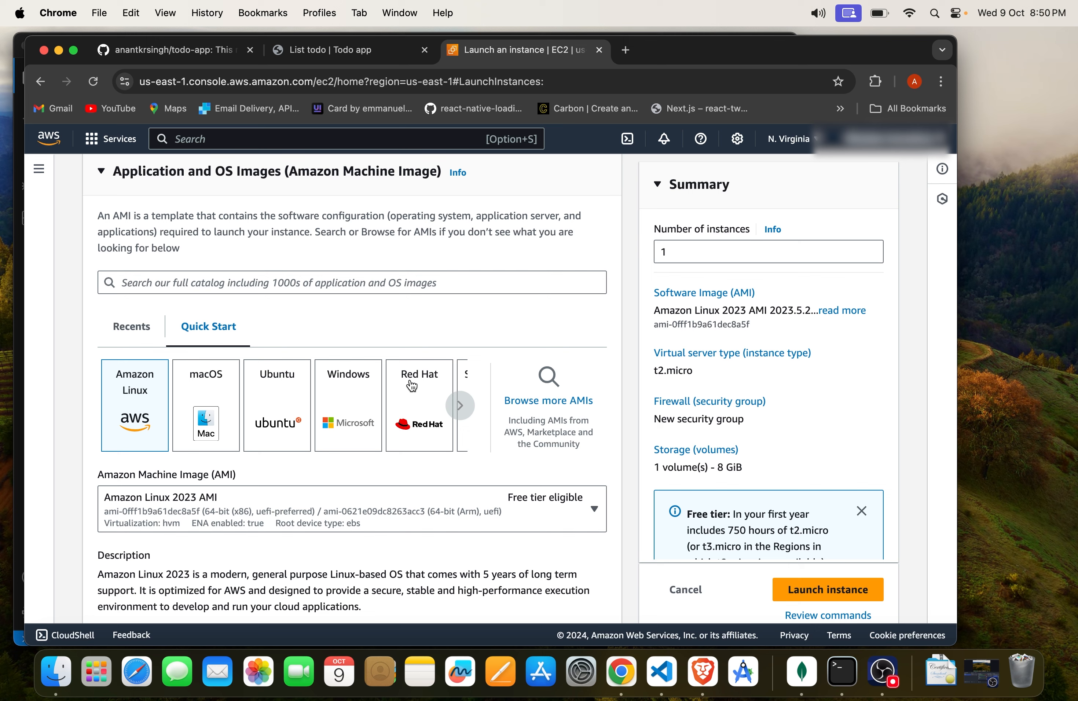
{"action": "left_click", "coordinate": [287, 427]}
{"action": "scroll", "coordinate": [354, 555], "scroll_direction": "down", "scroll_amount": 3}
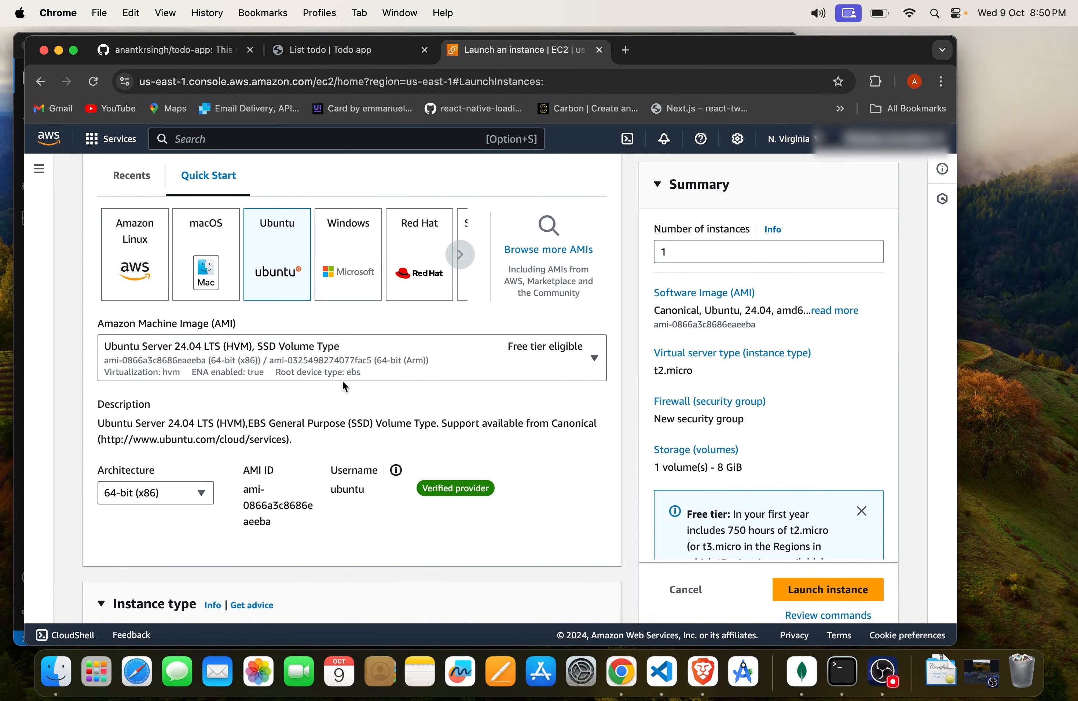
Step: Create an RSA key pair named "todo" in .pem format for logging in to the instance
{"action": "scroll", "coordinate": [345, 382], "scroll_direction": "down", "scroll_amount": 8}
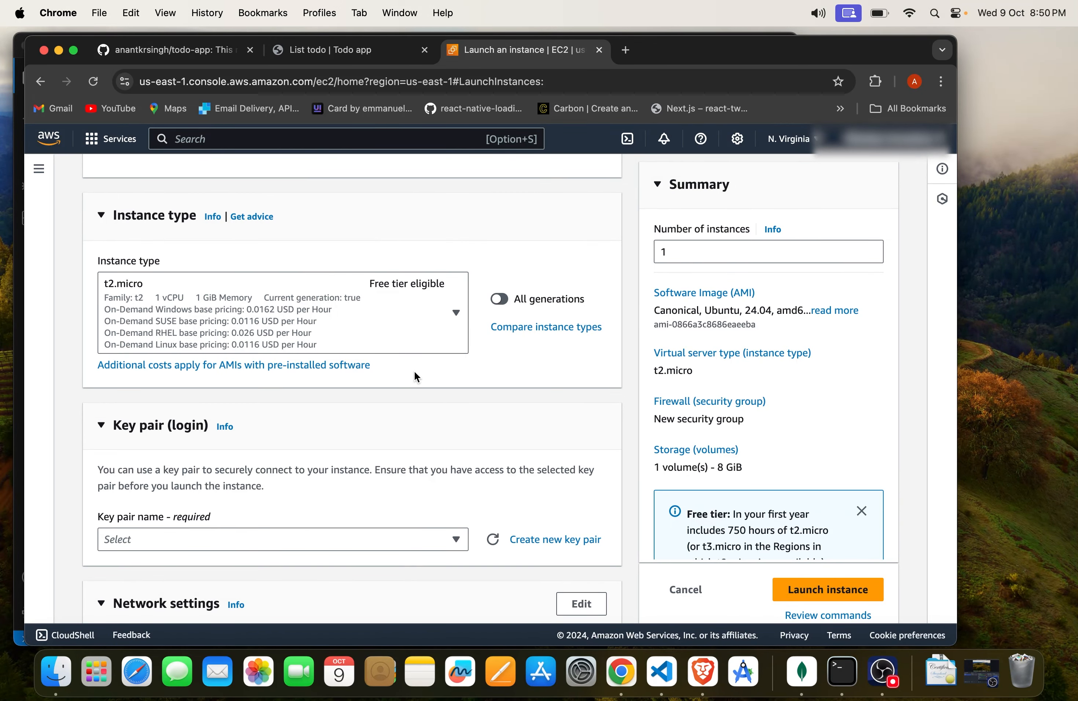
{"action": "scroll", "coordinate": [415, 374], "scroll_direction": "down", "scroll_amount": 2}
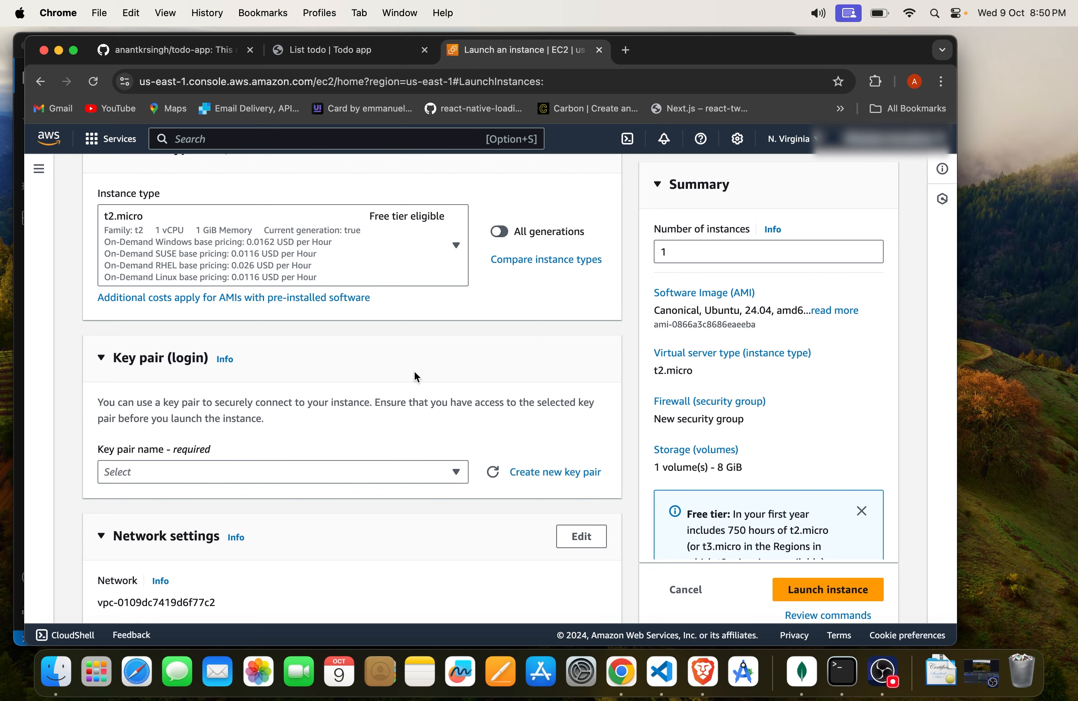
{"action": "scroll", "coordinate": [415, 375], "scroll_direction": "down", "scroll_amount": 1}
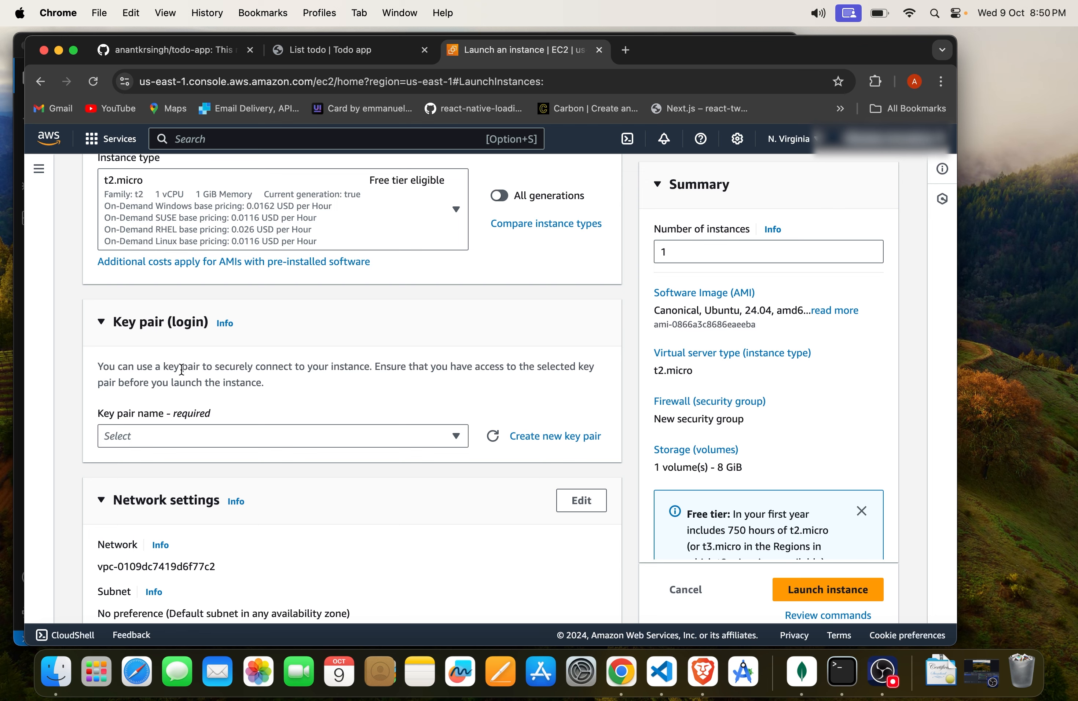
{"action": "left_click_drag", "start_coordinate": [268, 384], "coordinate": [104, 370]}
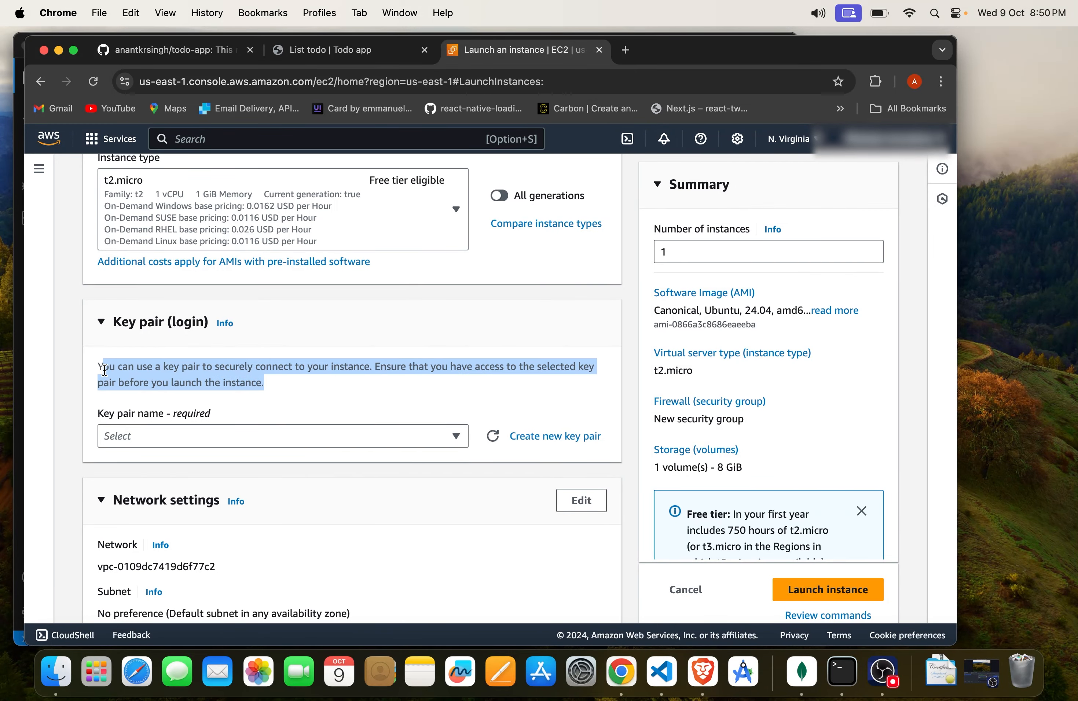
{"action": "left_click", "coordinate": [100, 369]}
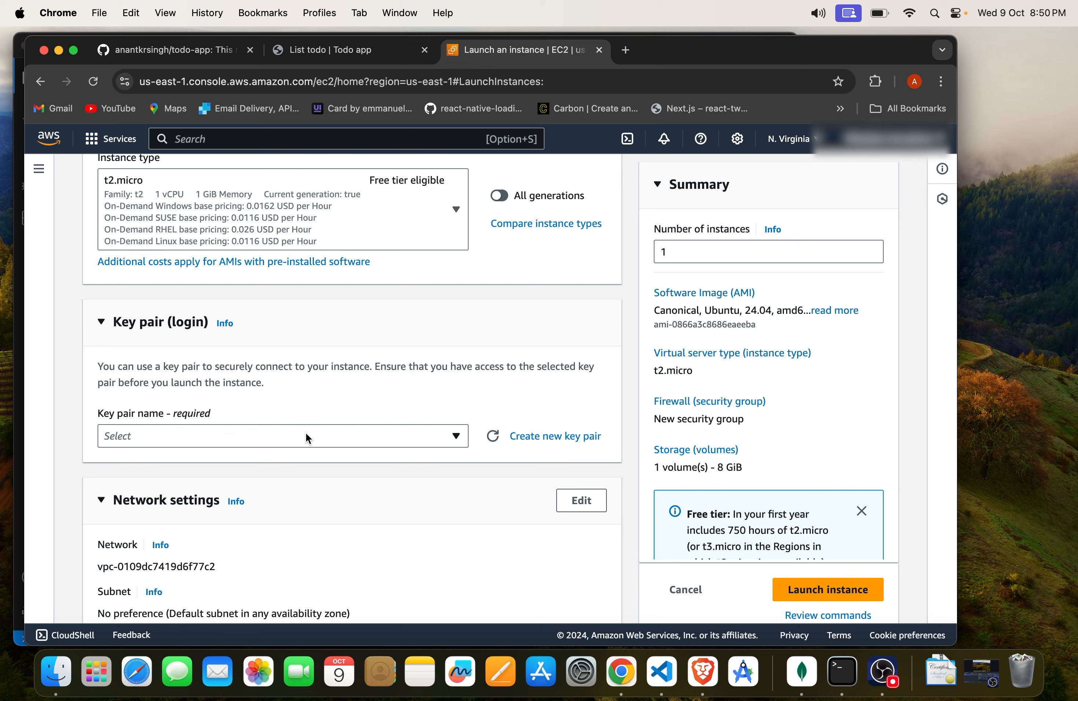
{"action": "left_click", "coordinate": [577, 438]}
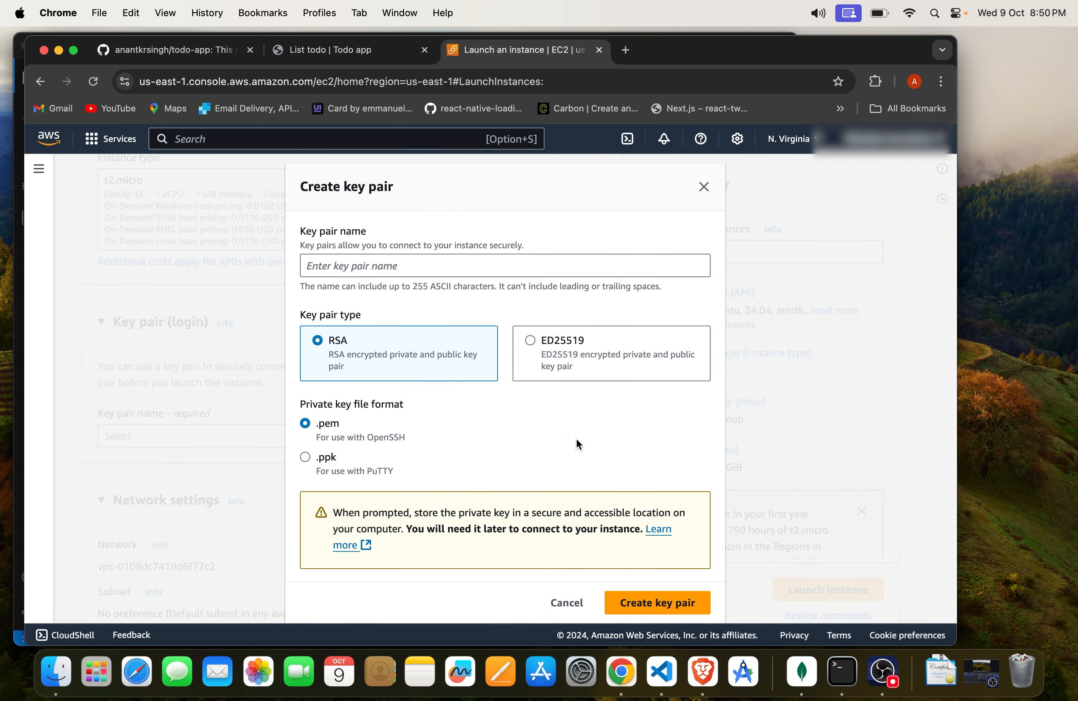
{"action": "left_click", "coordinate": [448, 274]}
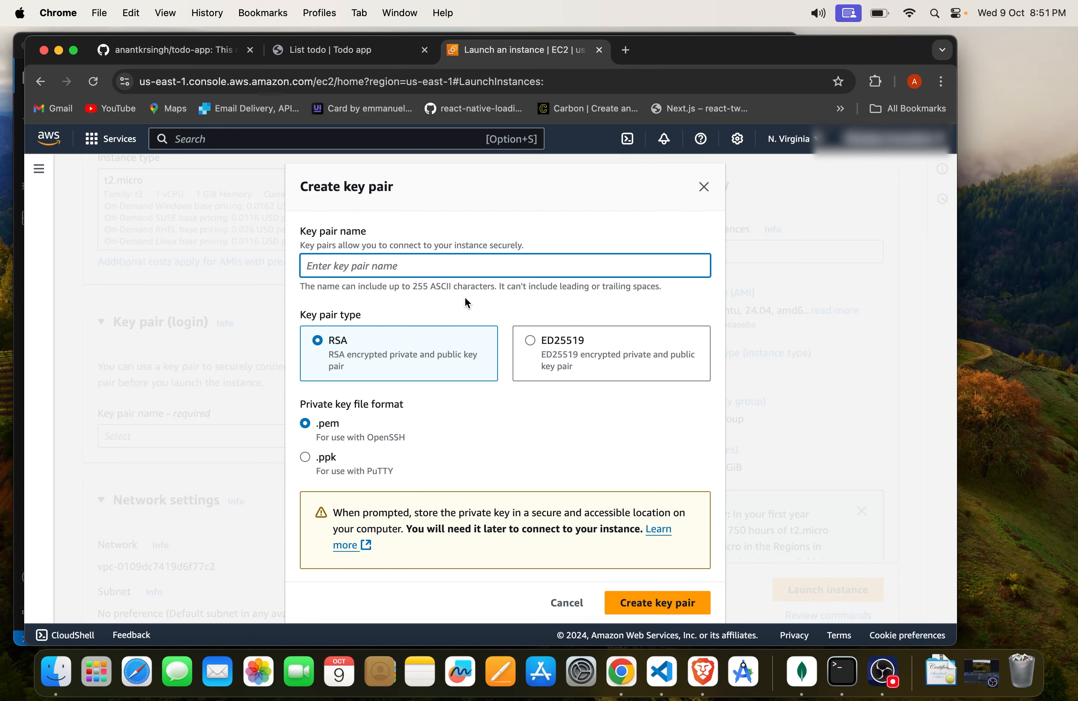
{"action": "type", "text": "todo"}
{"action": "scroll", "coordinate": [479, 482], "scroll_direction": "down", "scroll_amount": 1}
{"action": "left_click", "coordinate": [633, 592]}
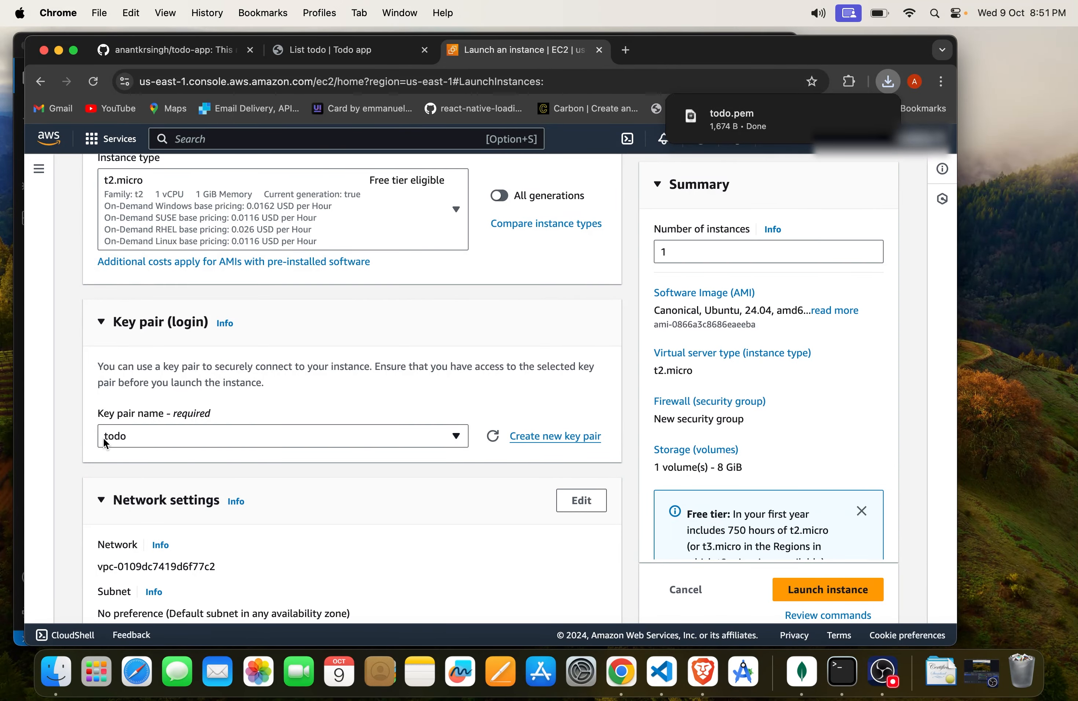
Step: Review the network and storage settings, keep them as they are, and launch the instance
{"action": "scroll", "coordinate": [289, 394], "scroll_direction": "down", "scroll_amount": 10}
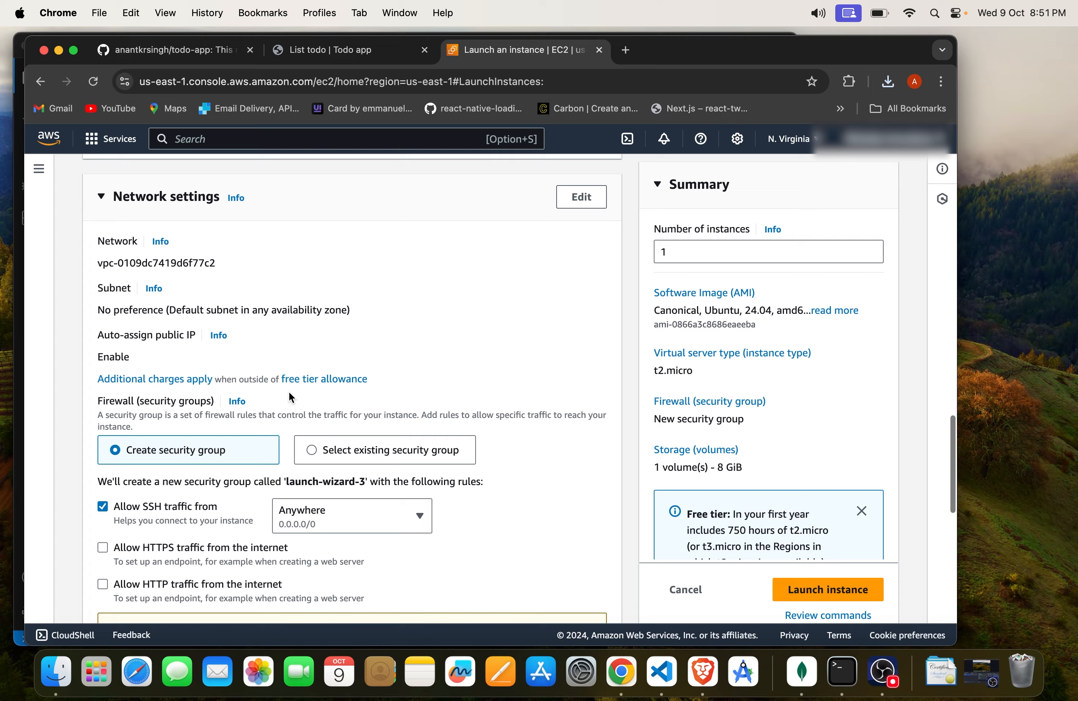
{"action": "scroll", "coordinate": [290, 394], "scroll_direction": "down", "scroll_amount": 8}
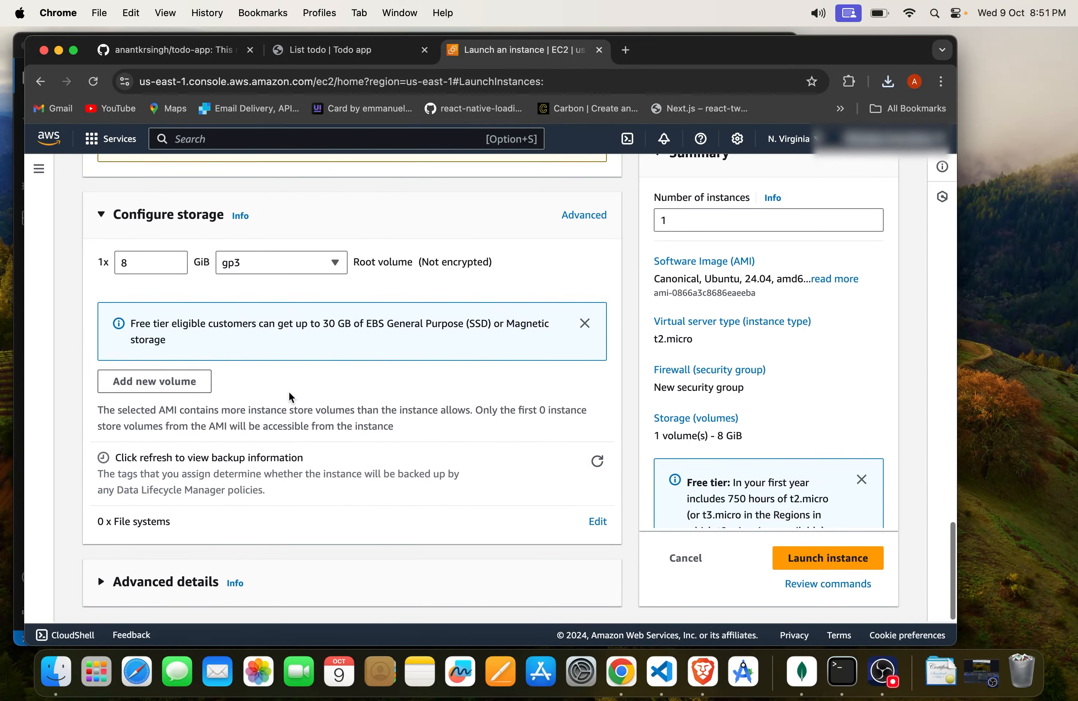
{"action": "scroll", "coordinate": [472, 431], "scroll_direction": "up", "scroll_amount": 20}
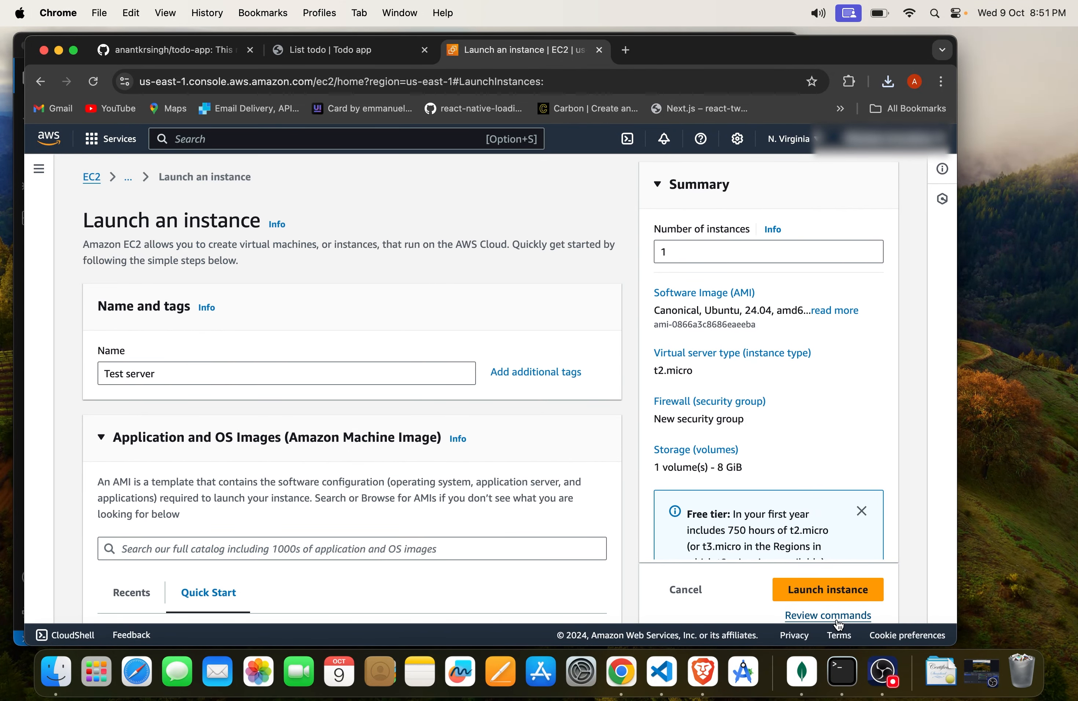
{"action": "left_click", "coordinate": [786, 599]}
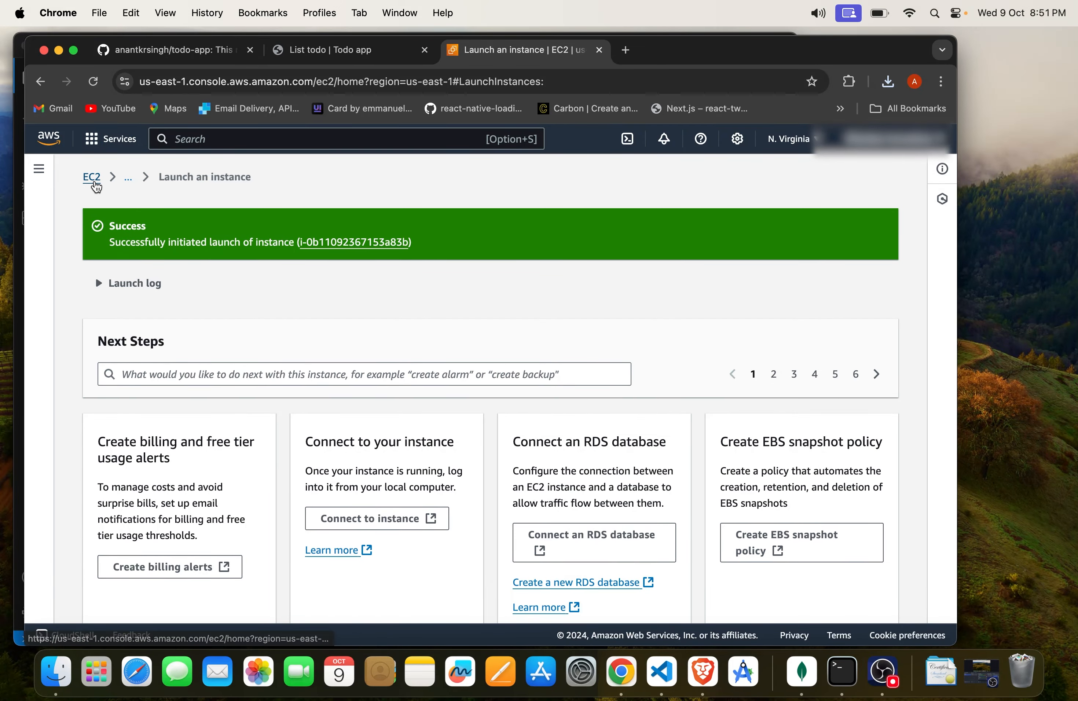
Step: Open the instances list from the EC2 dashboard, remove the running-state filter and reload the page
{"action": "left_click", "coordinate": [94, 185]}
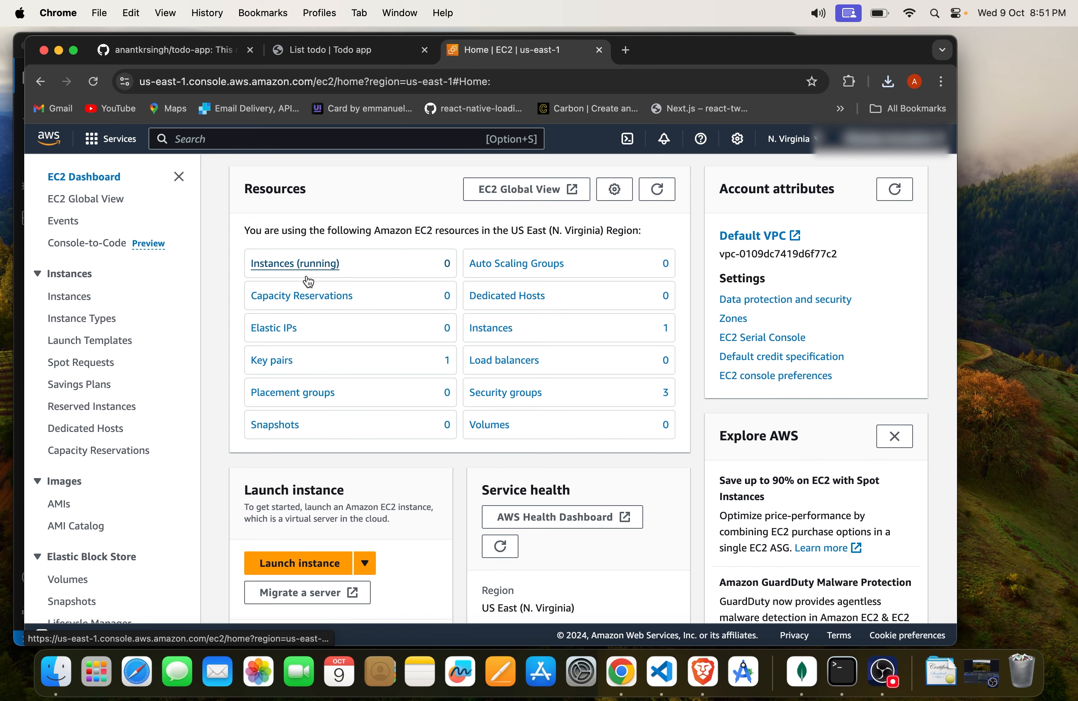
{"action": "left_click", "coordinate": [304, 267]}
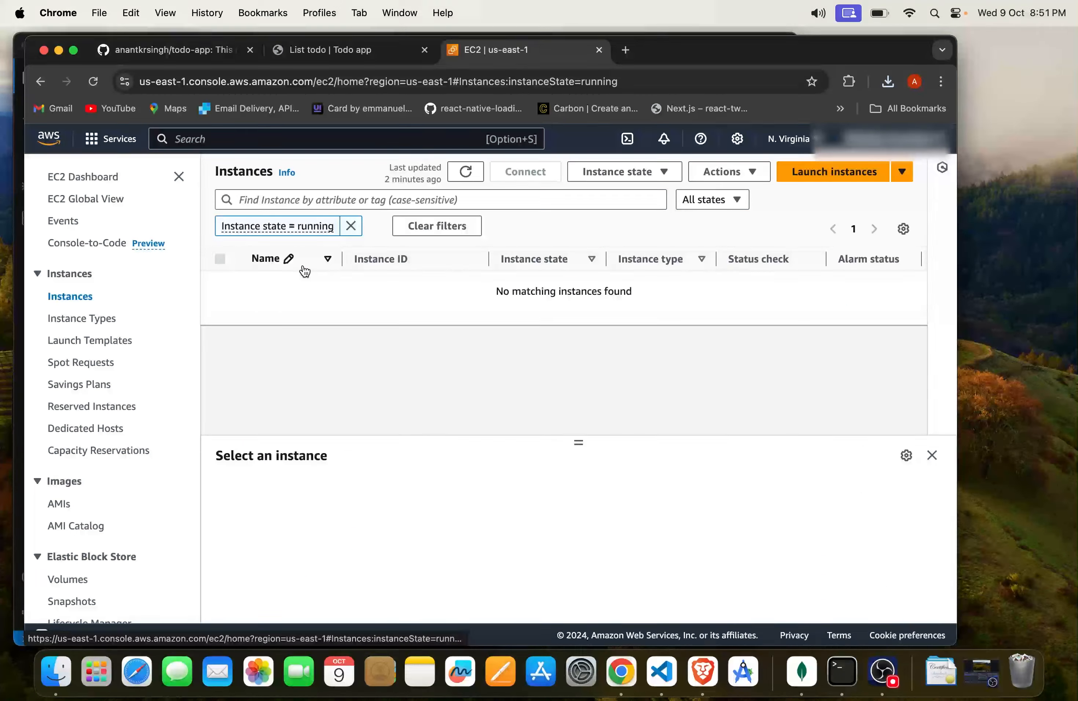
{"action": "left_click", "coordinate": [351, 227]}
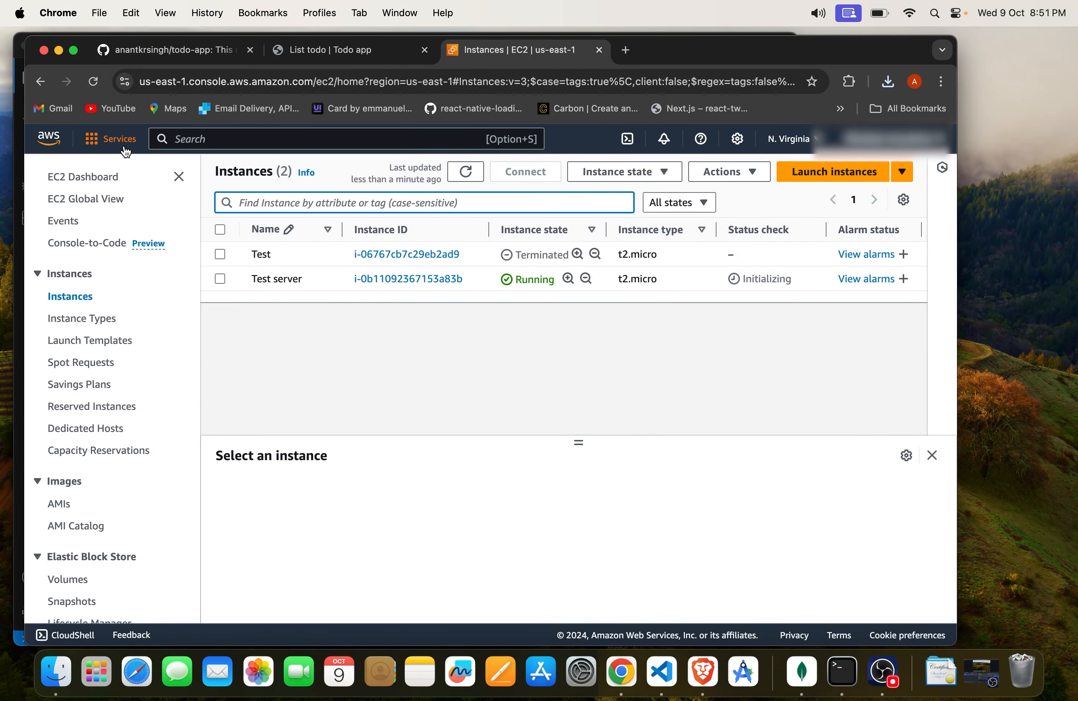
{"action": "left_click", "coordinate": [94, 81]}
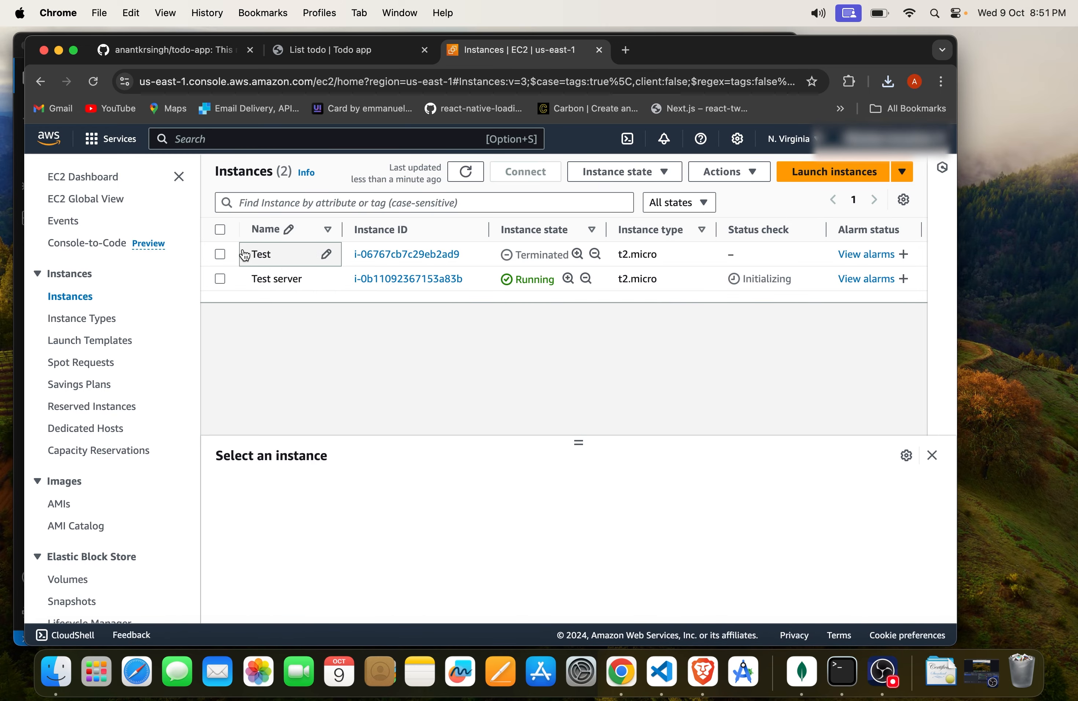
Step: Return to the EC2 dashboard, list only the running instances and select "Test server" to show its details
{"action": "left_click", "coordinate": [103, 177]}
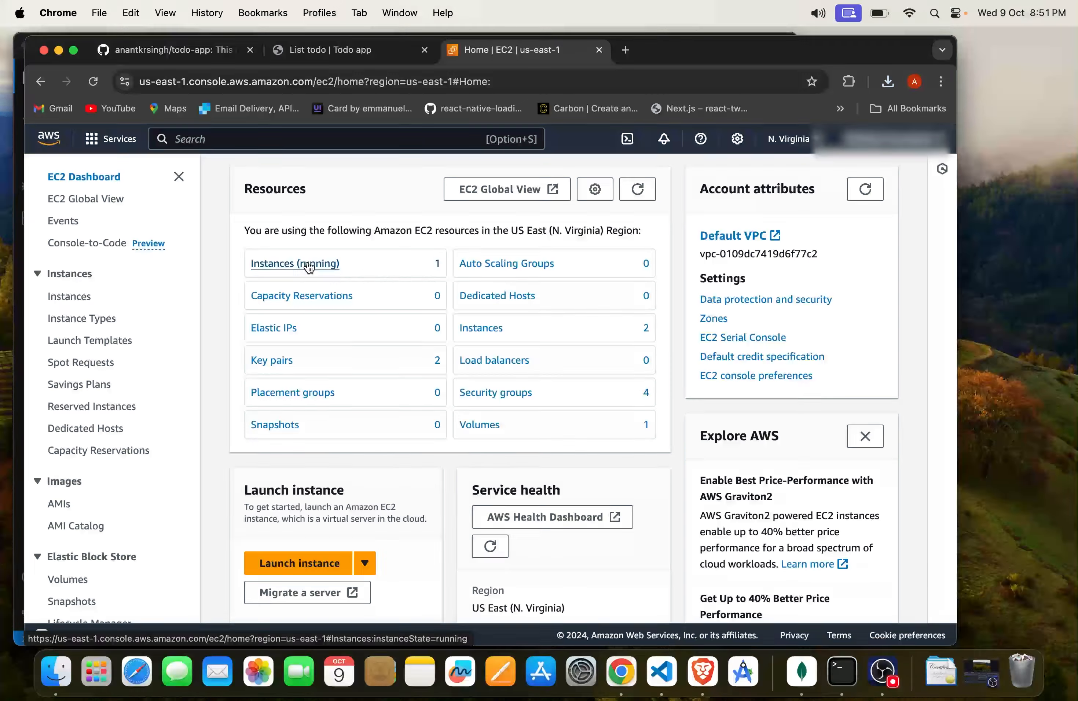
{"action": "left_click", "coordinate": [327, 269]}
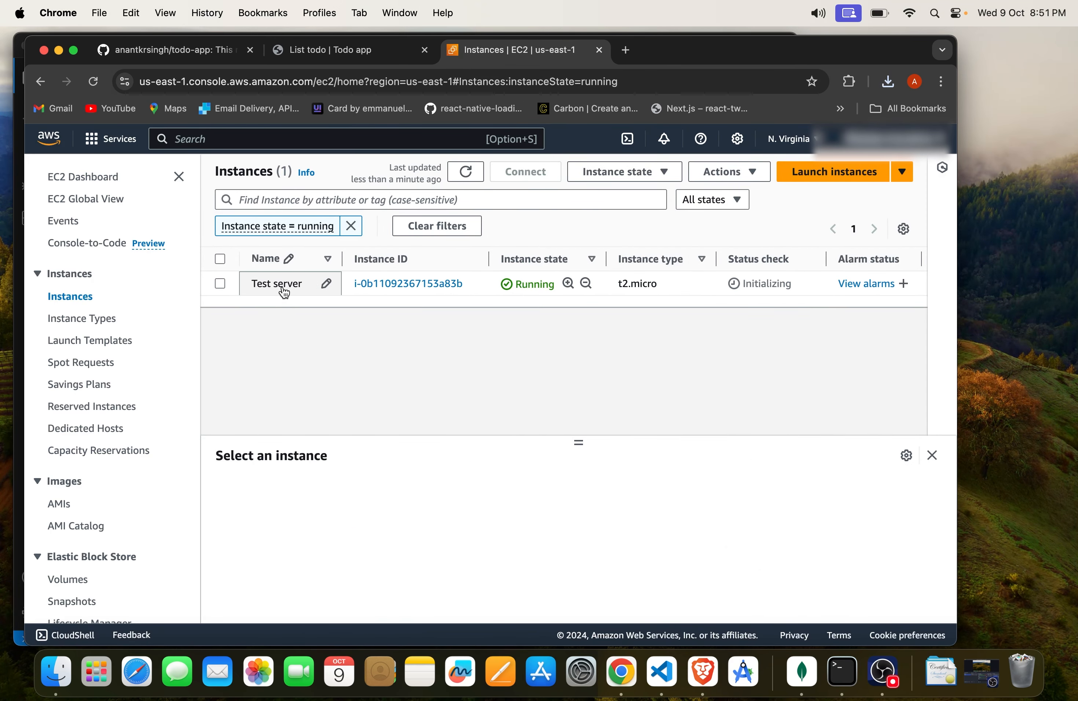
{"action": "left_click", "coordinate": [282, 287]}
{"action": "left_click", "coordinate": [427, 309]}
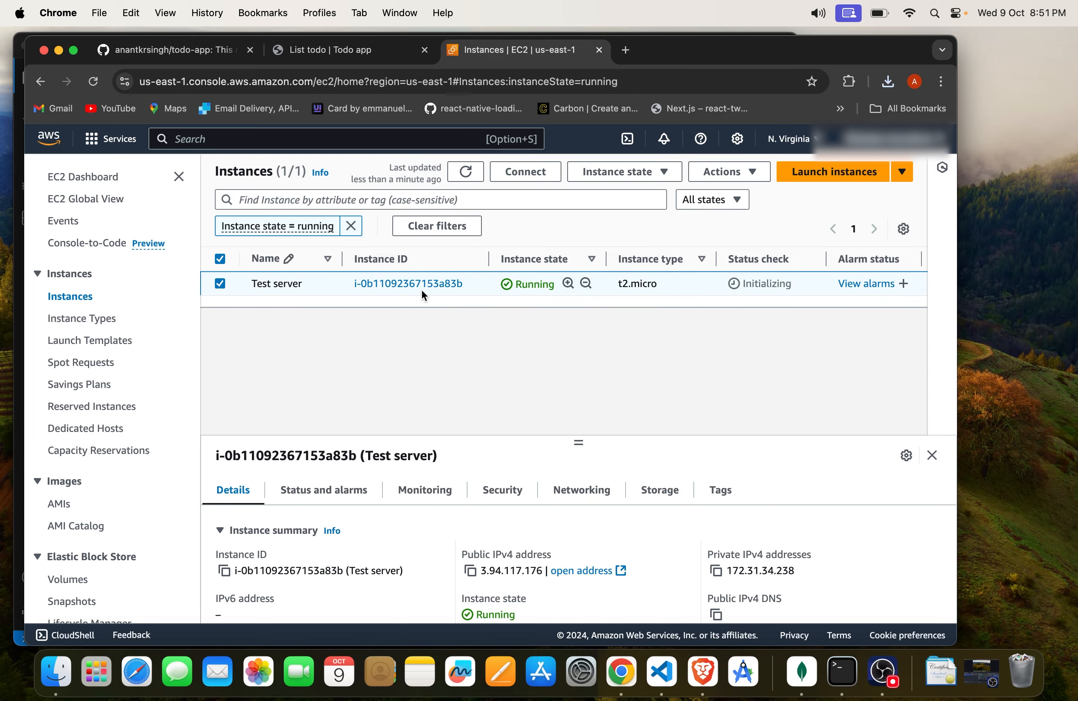
Step: Open the details of the "Test server" instance, review its summary and go to its connection instructions
{"action": "left_click", "coordinate": [420, 286]}
{"action": "scroll", "coordinate": [417, 408], "scroll_direction": "down", "scroll_amount": 20}
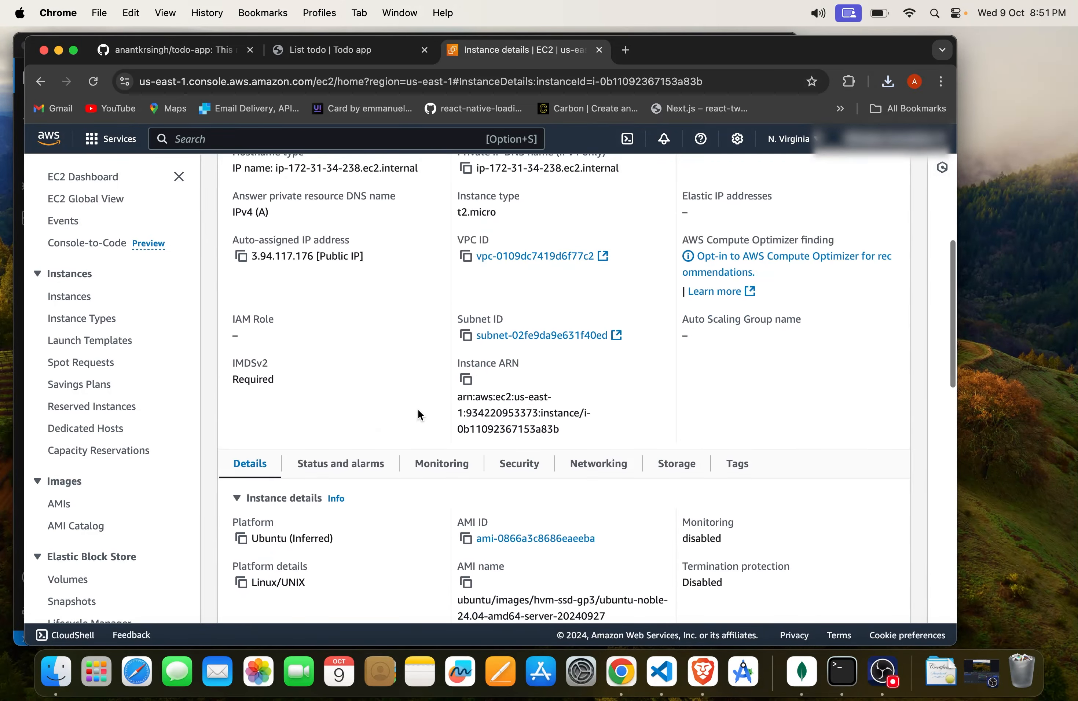
{"action": "scroll", "coordinate": [418, 408], "scroll_direction": "up", "scroll_amount": 20}
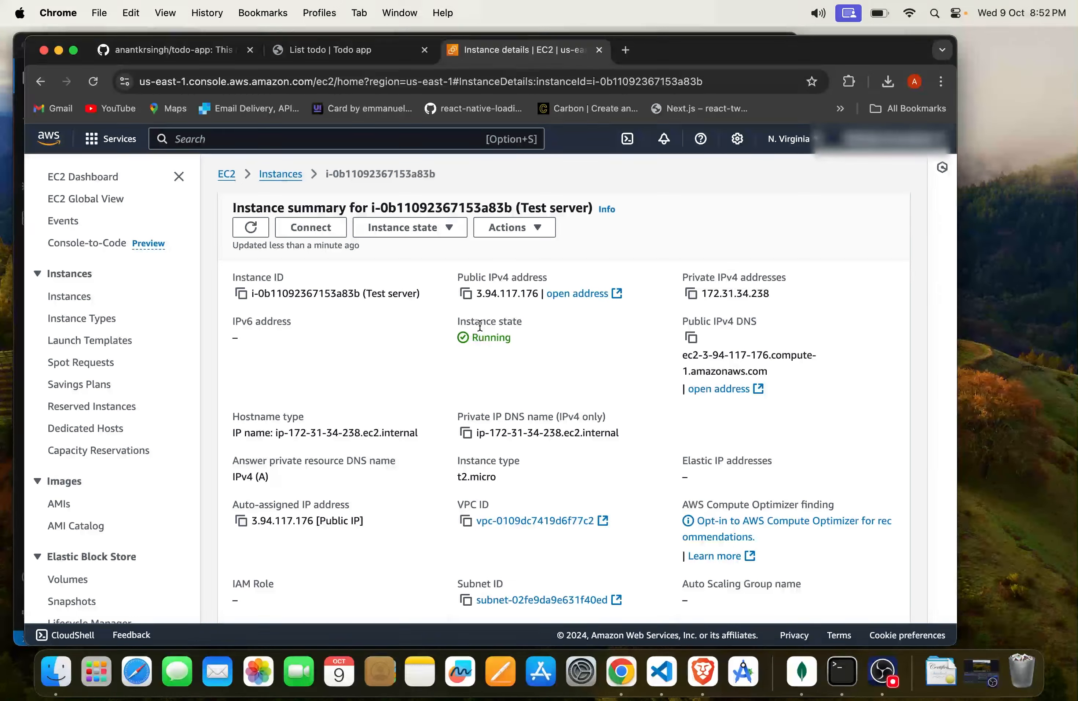
{"action": "left_click", "coordinate": [308, 233]}
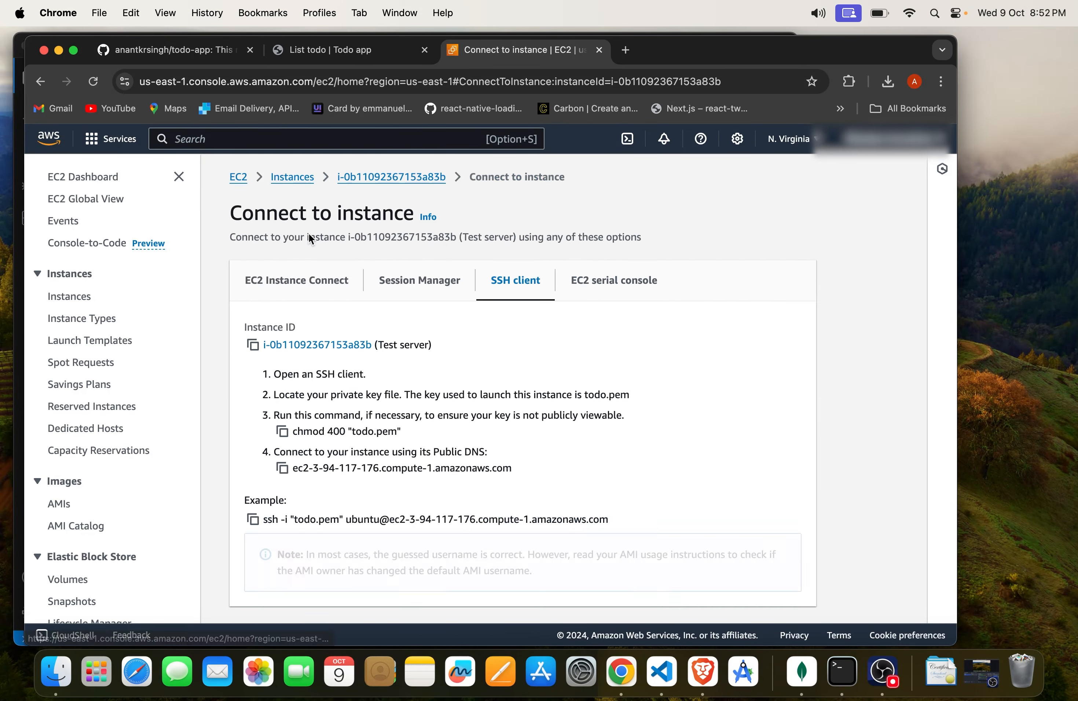
{"action": "scroll", "coordinate": [412, 552], "scroll_direction": "down", "scroll_amount": 2}
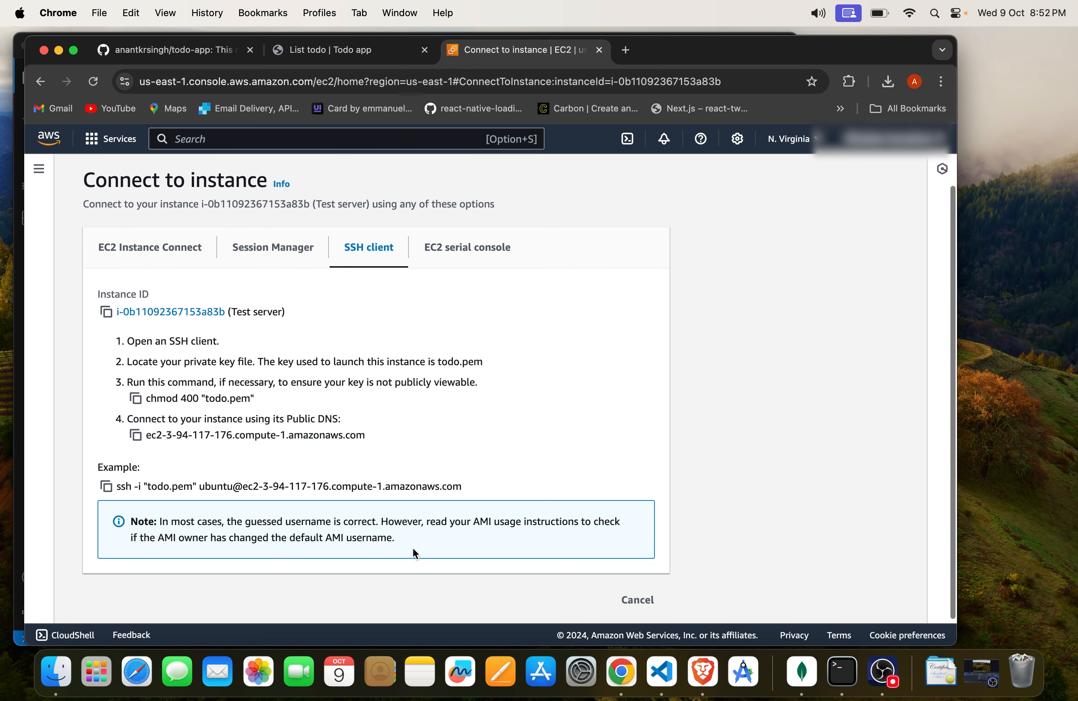
Step: Review the EC2 Instance Connect options for the instance and return to the SSH client instructions
{"action": "left_click", "coordinate": [148, 254]}
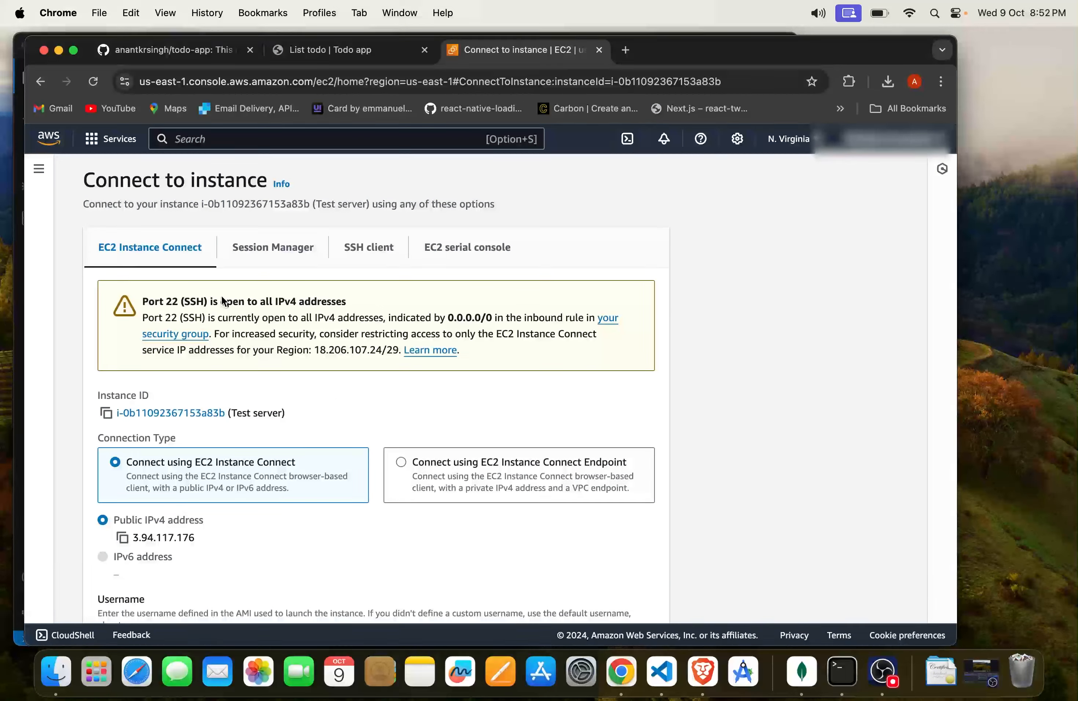
{"action": "scroll", "coordinate": [281, 351], "scroll_direction": "down", "scroll_amount": 3}
{"action": "scroll", "coordinate": [281, 352], "scroll_direction": "up", "scroll_amount": 4}
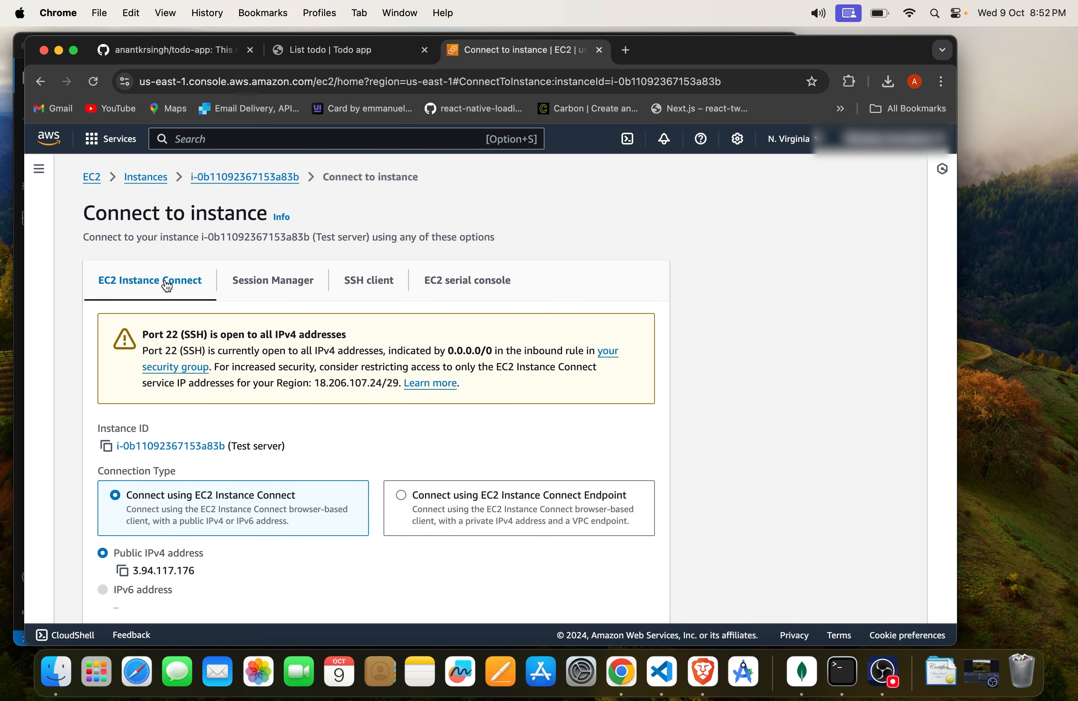
{"action": "left_click", "coordinate": [380, 281]}
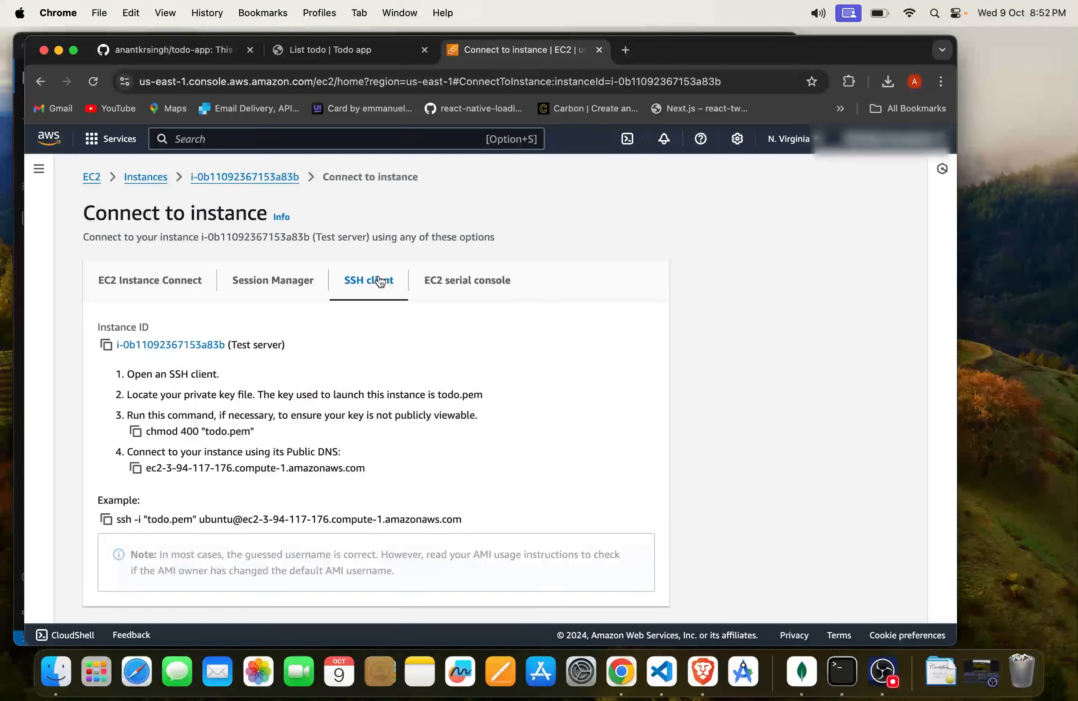
{"action": "scroll", "coordinate": [431, 369], "scroll_direction": "down", "scroll_amount": 1}
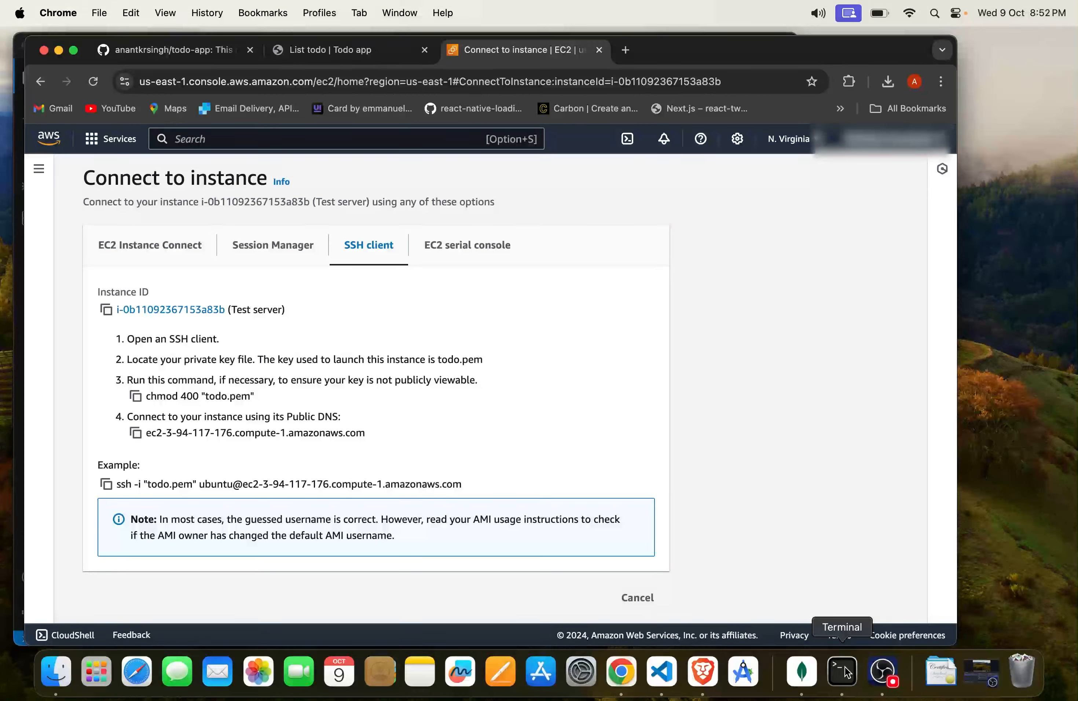
Step: Open Terminal, check that todo.pem is among the browser downloads, and change the working directory to downloads
{"action": "key", "text": "super+space"}
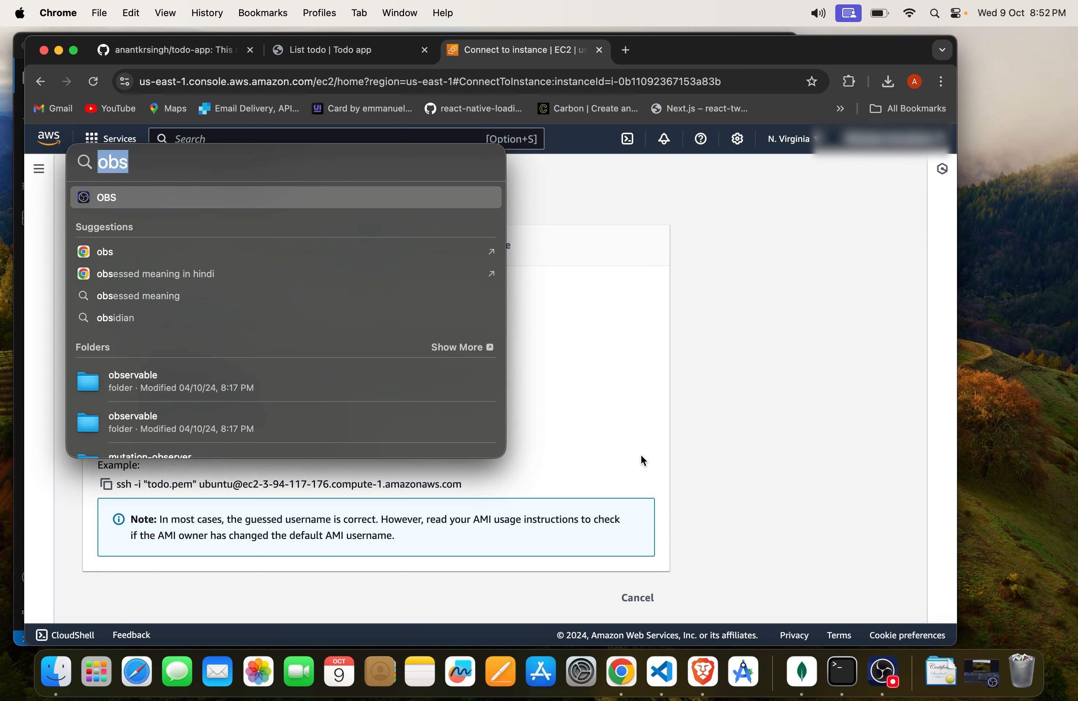
{"action": "type", "text": "terminal"}
{"action": "key", "text": "Return"}
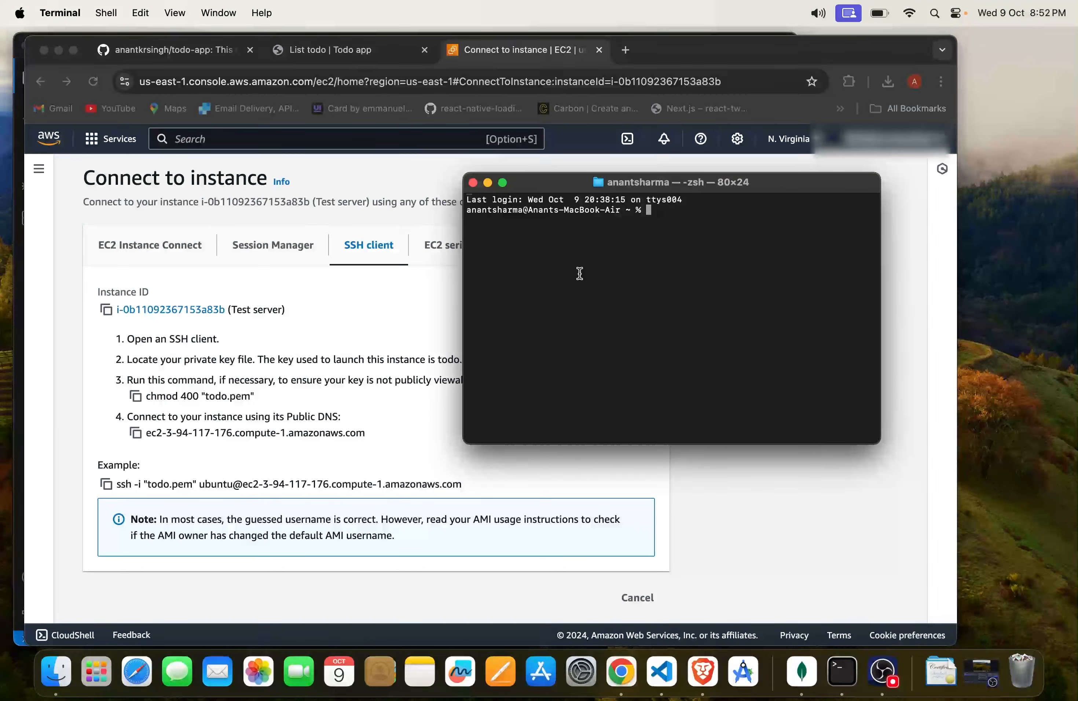
{"action": "left_click", "coordinate": [892, 81]}
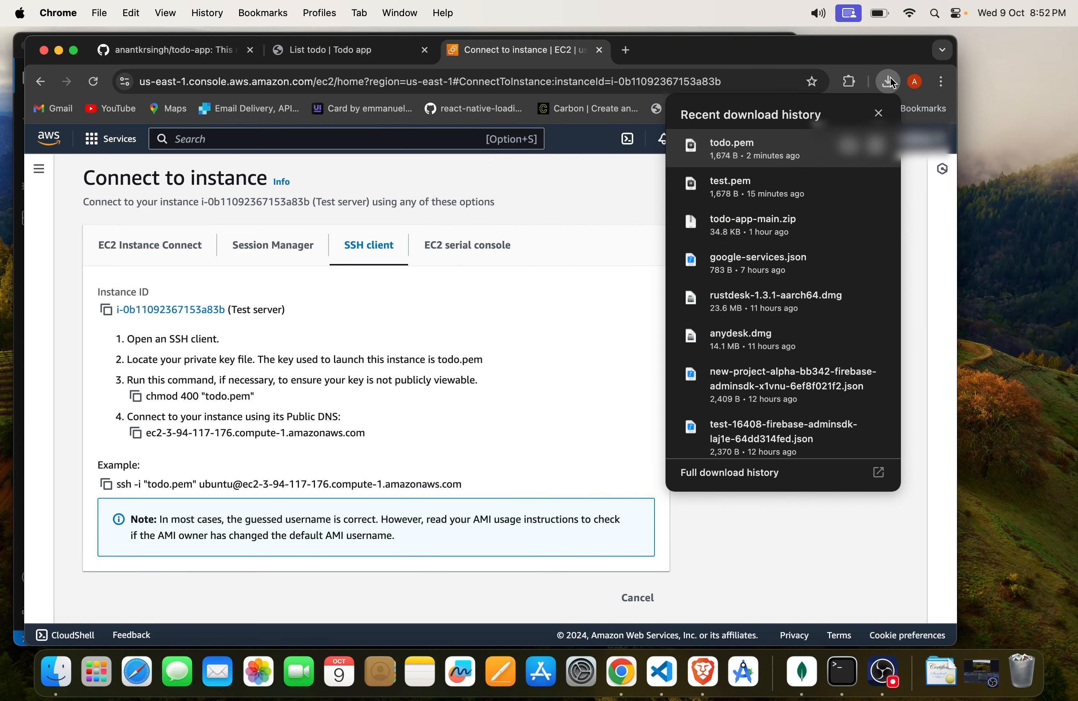
{"action": "left_click", "coordinate": [617, 298]}
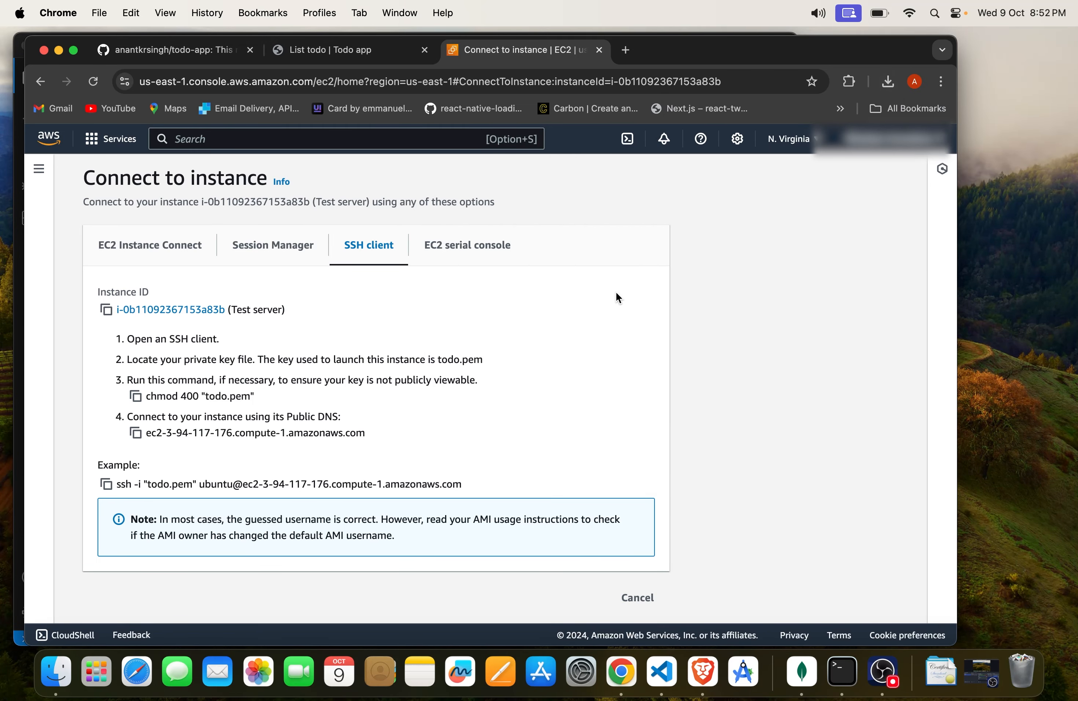
{"action": "key", "text": "super+Tab"}
{"action": "type", "text": "c"}
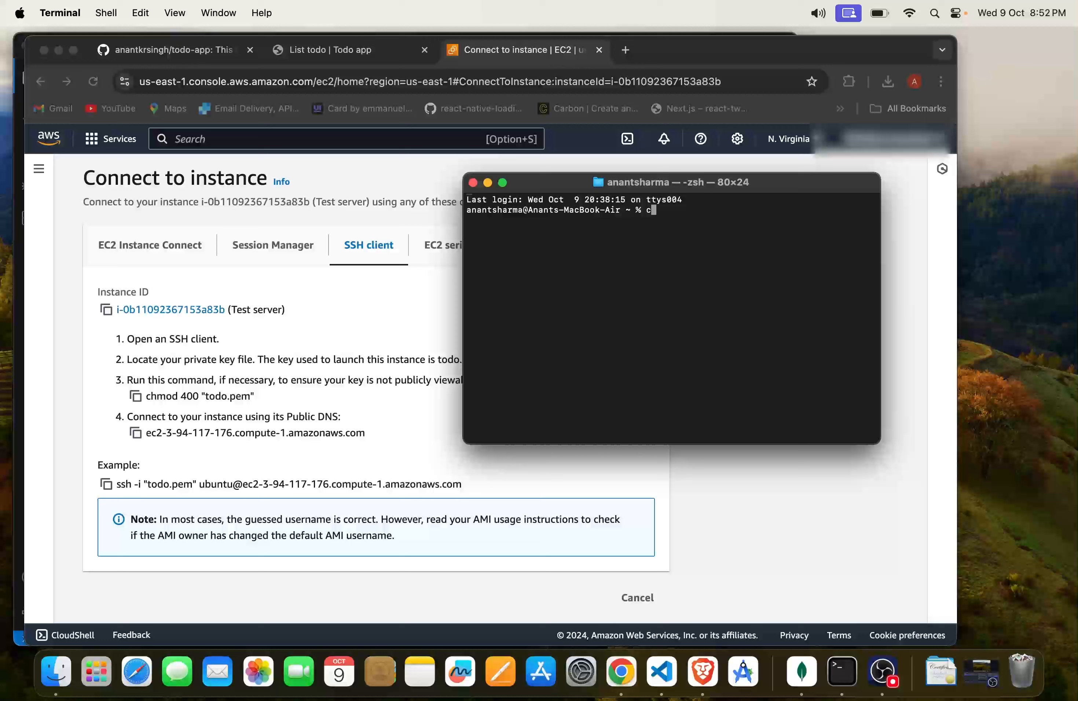
{"action": "type", "text": "d downloads"}
{"action": "key", "text": "Return"}
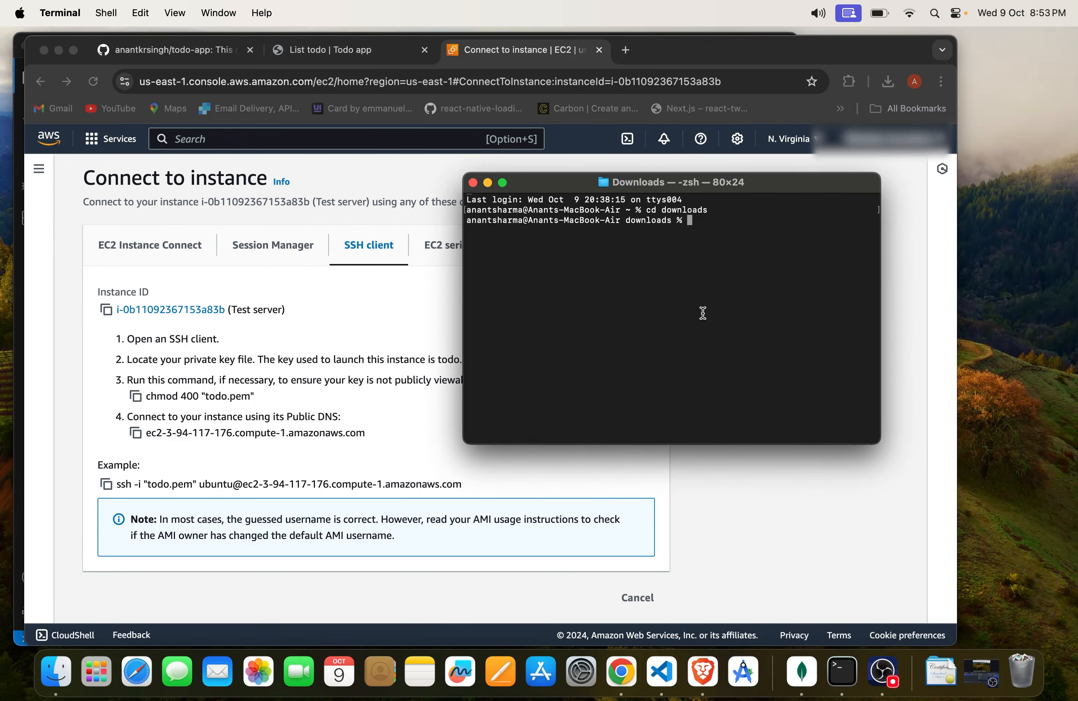
Step: Copy the key permission command from the SSH instructions and run chmod 400 "todo.pem" in Terminal
{"action": "left_click", "coordinate": [135, 397]}
{"action": "left_click", "coordinate": [136, 398]}
{"action": "key", "text": "super+Tab"}
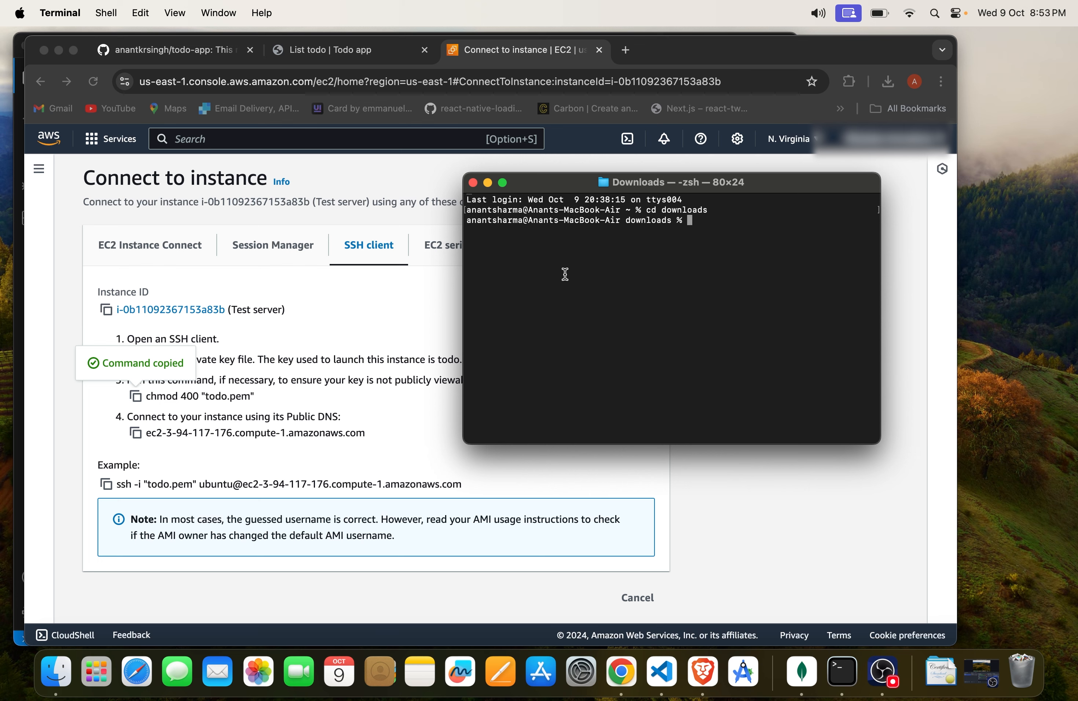
{"action": "right_click", "coordinate": [565, 275]}
{"action": "left_click", "coordinate": [598, 302]}
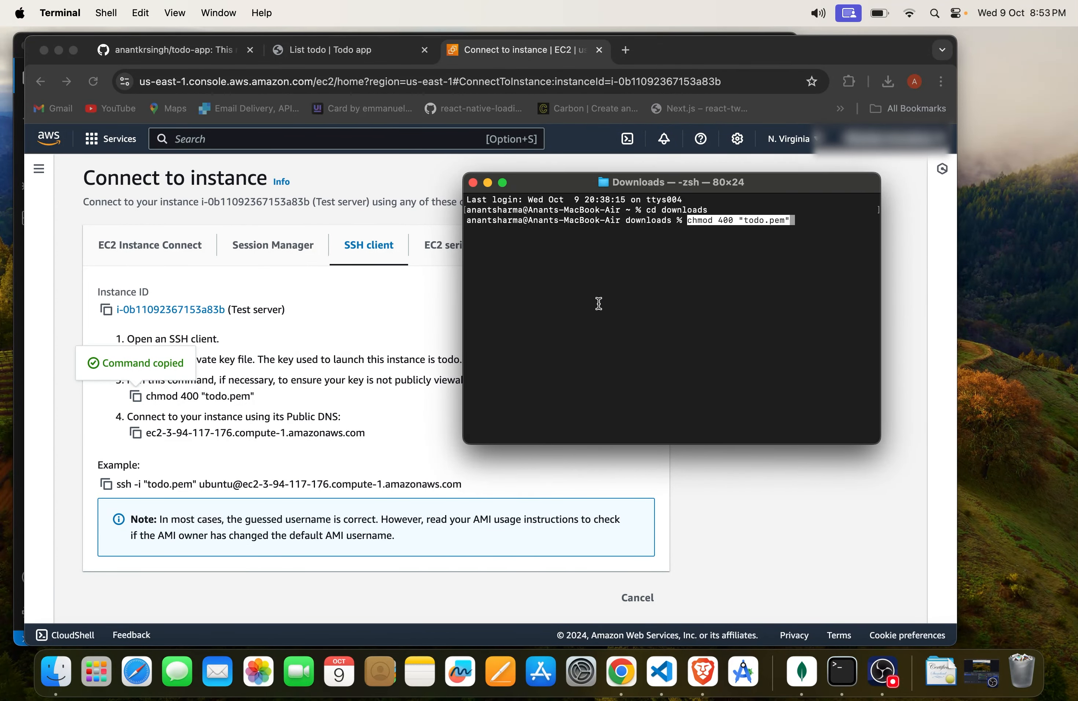
{"action": "key", "text": "Return"}
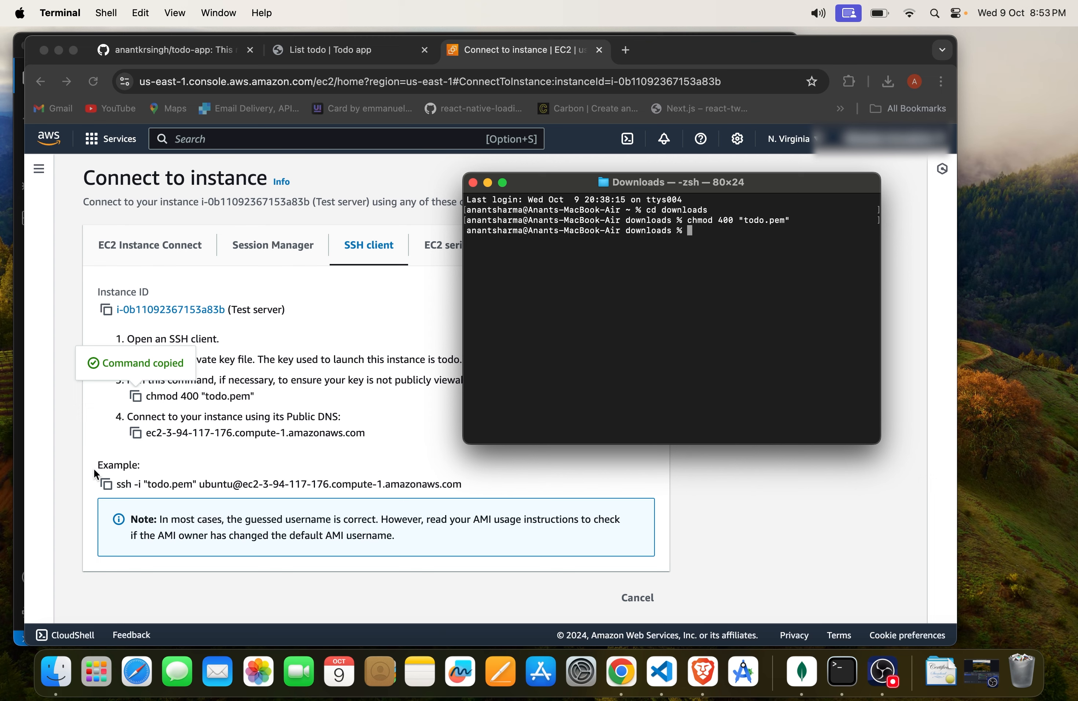
Step: Copy the example SSH command using todo.pem, run it in Terminal to connect as ubuntu, and accept the host with yes
{"action": "left_click", "coordinate": [106, 484]}
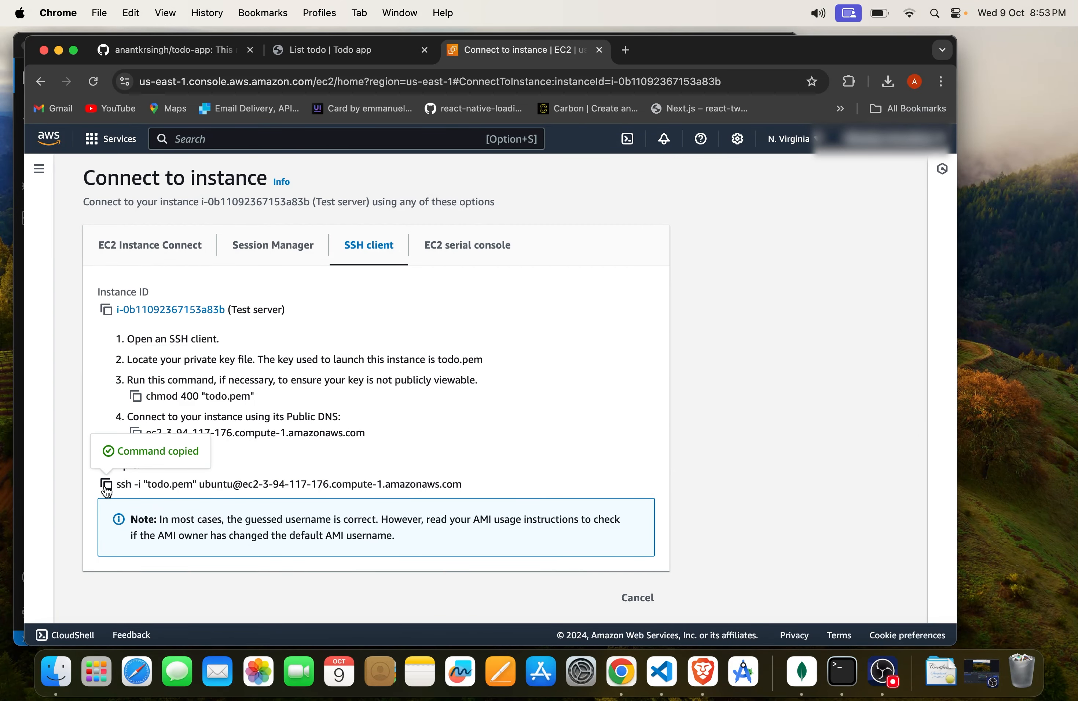
{"action": "key", "text": "super+Tab"}
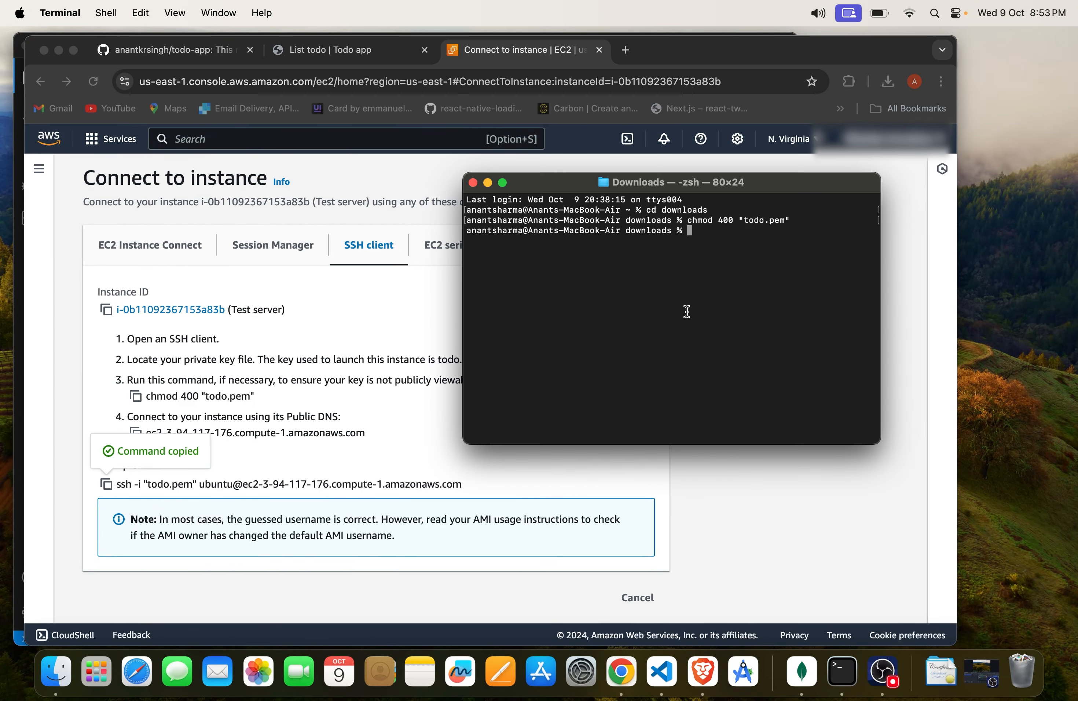
{"action": "key", "text": "super+v"}
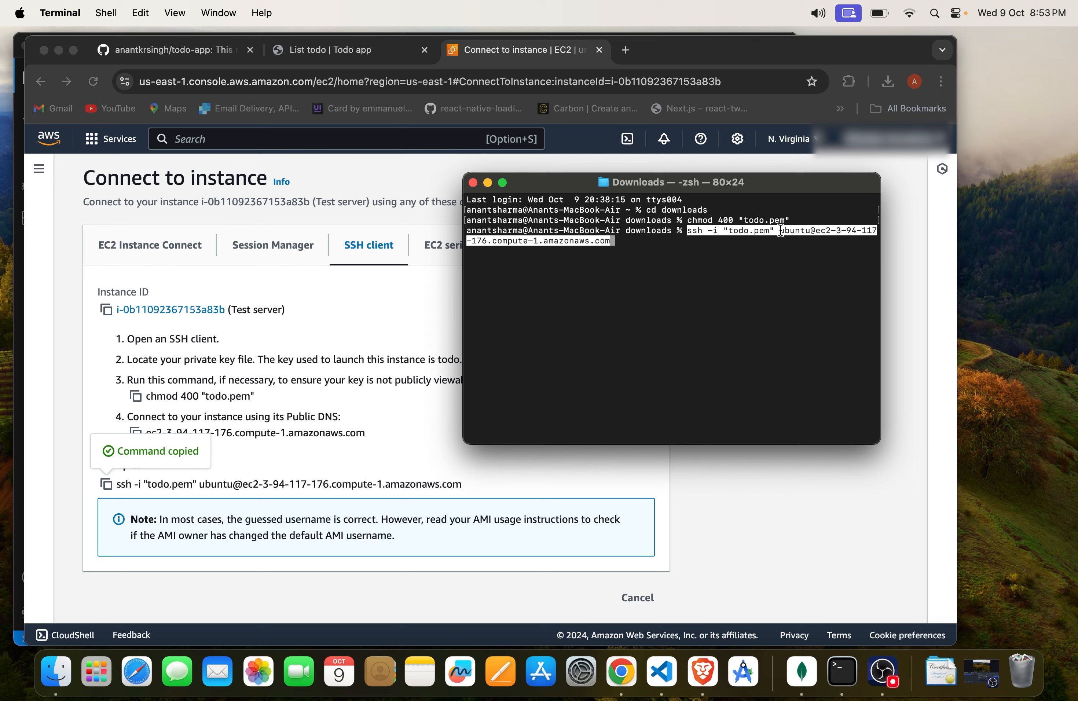
{"action": "double_click", "coordinate": [751, 231]}
{"action": "left_click", "coordinate": [887, 81]}
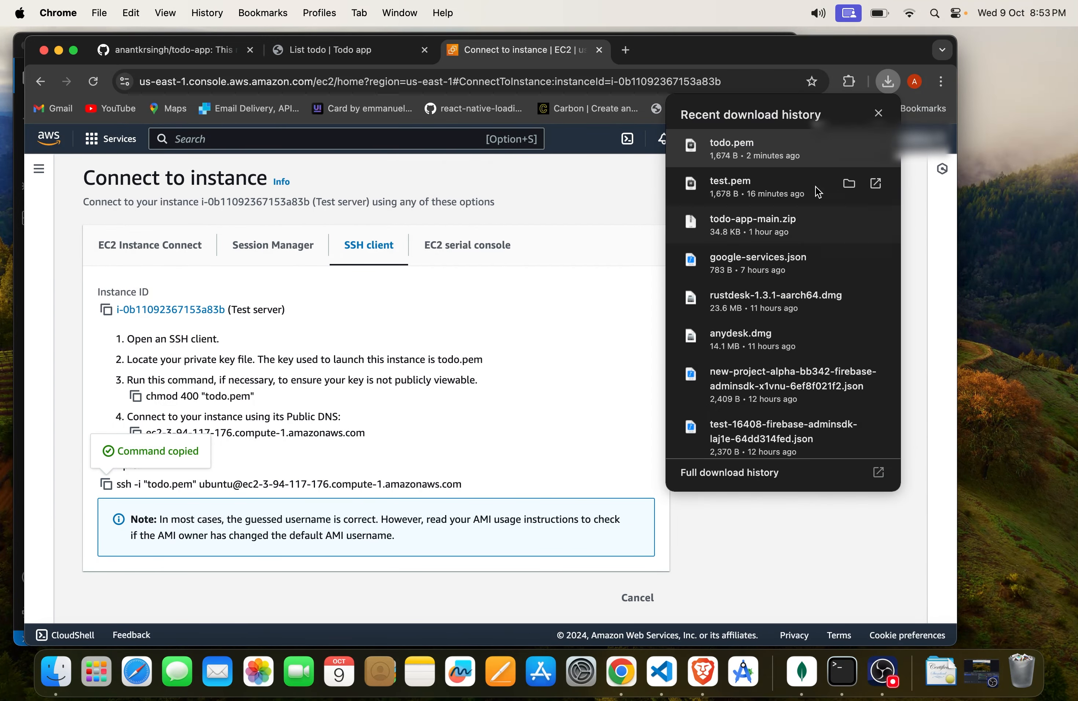
{"action": "key", "text": "super+Tab"}
{"action": "key", "text": "Return"}
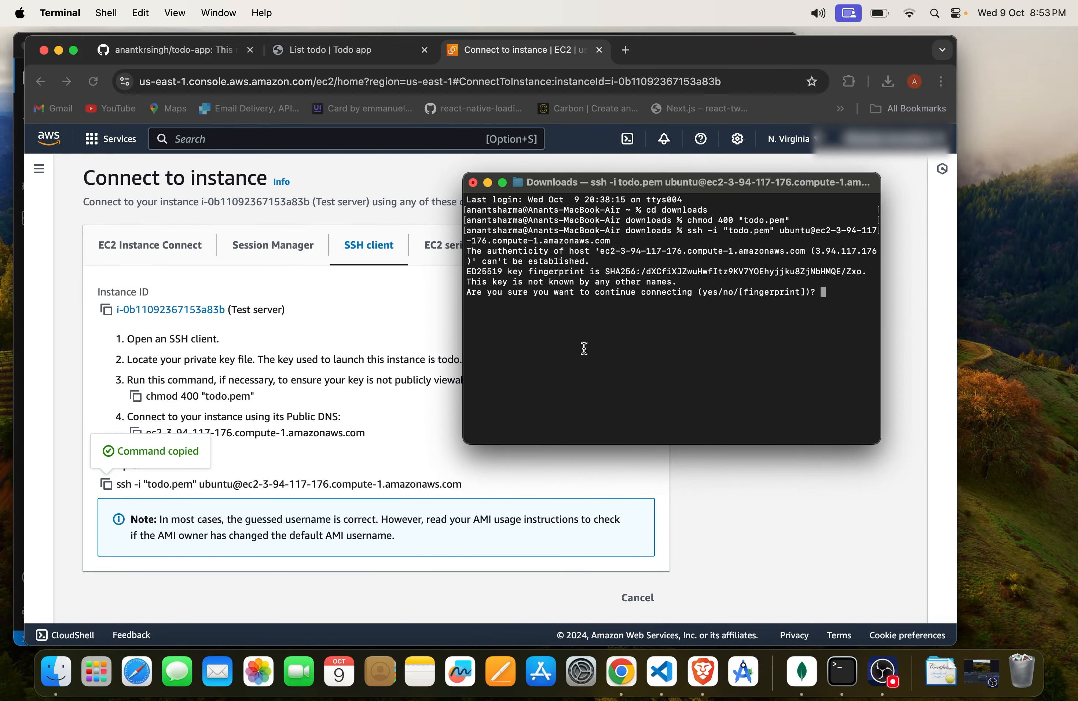
{"action": "type", "text": "yes"}
{"action": "key", "text": "Return"}
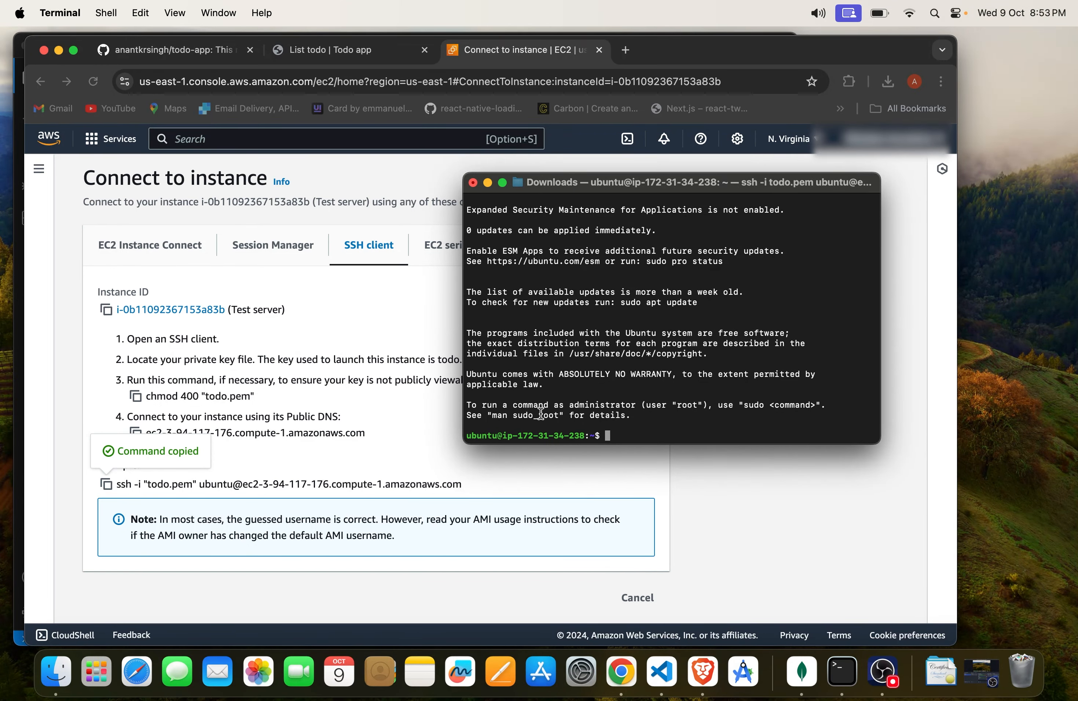
Step: Switch the server session from the ubuntu user to root with sudo -i
{"action": "left_click_drag", "start_coordinate": [466, 435], "coordinate": [526, 431]}
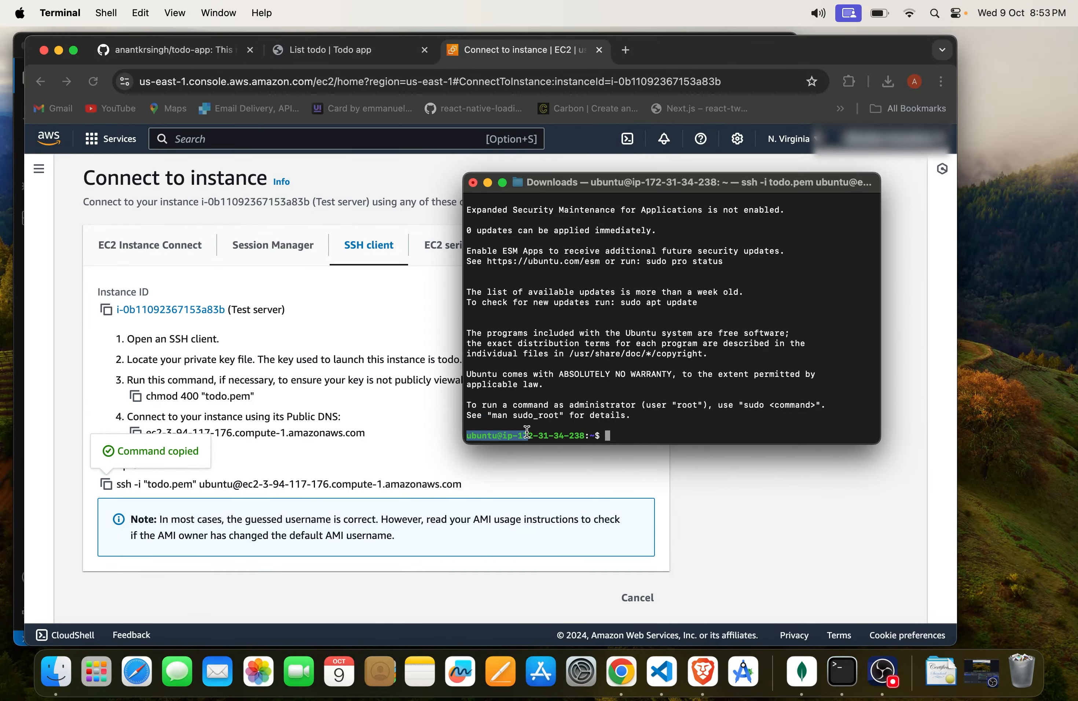
{"action": "double_click", "coordinate": [480, 437]}
{"action": "left_click", "coordinate": [571, 413]}
{"action": "type", "text": "sudi"}
{"action": "key", "text": "BackSpace"}
{"action": "key", "text": "BackSpace"}
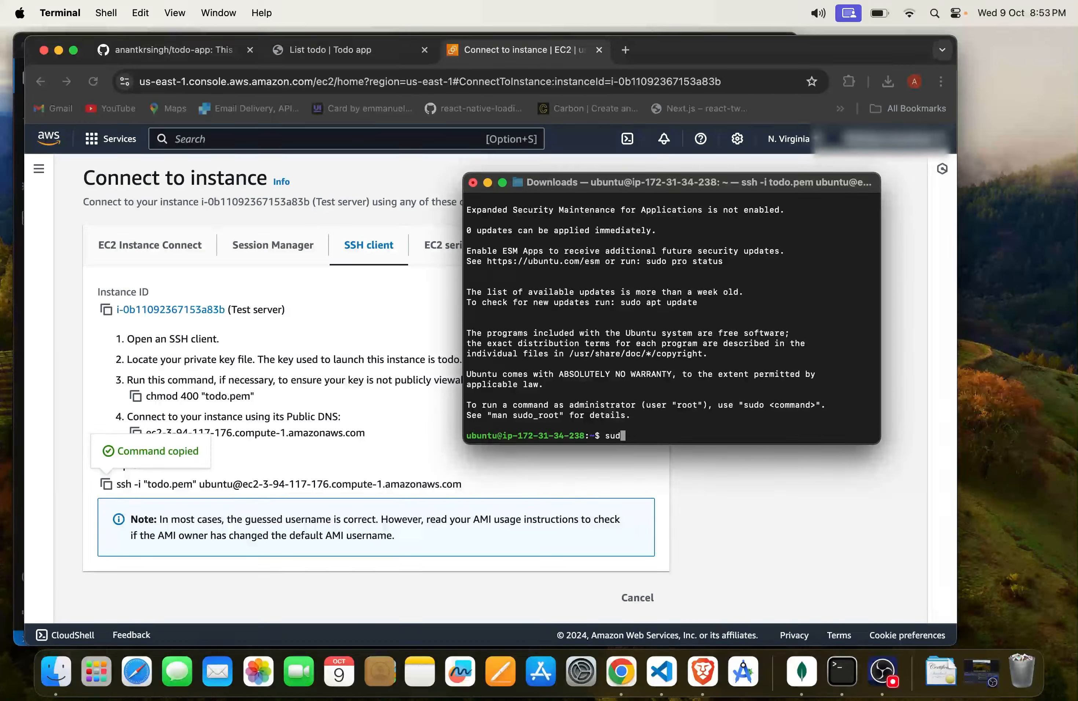
{"action": "type", "text": "o -i"}
{"action": "key", "text": "Return"}
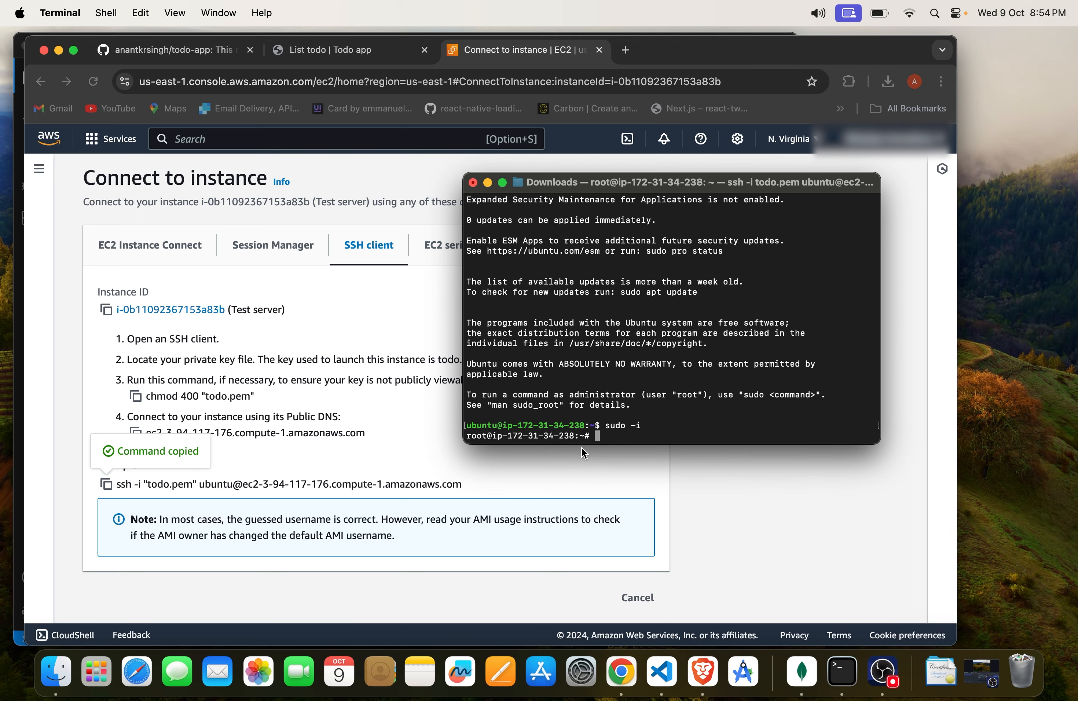
Step: Look over the local todo app and its GitHub repository files, and return to the server session in Terminal
{"action": "left_click", "coordinate": [340, 54]}
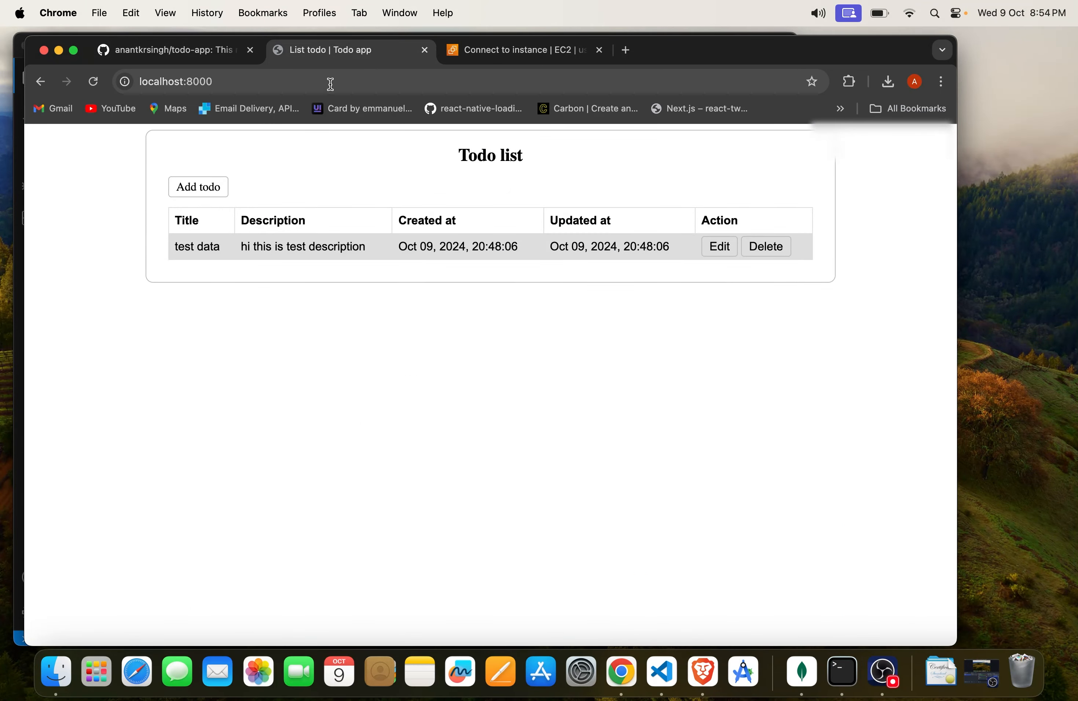
{"action": "left_click", "coordinate": [189, 51]}
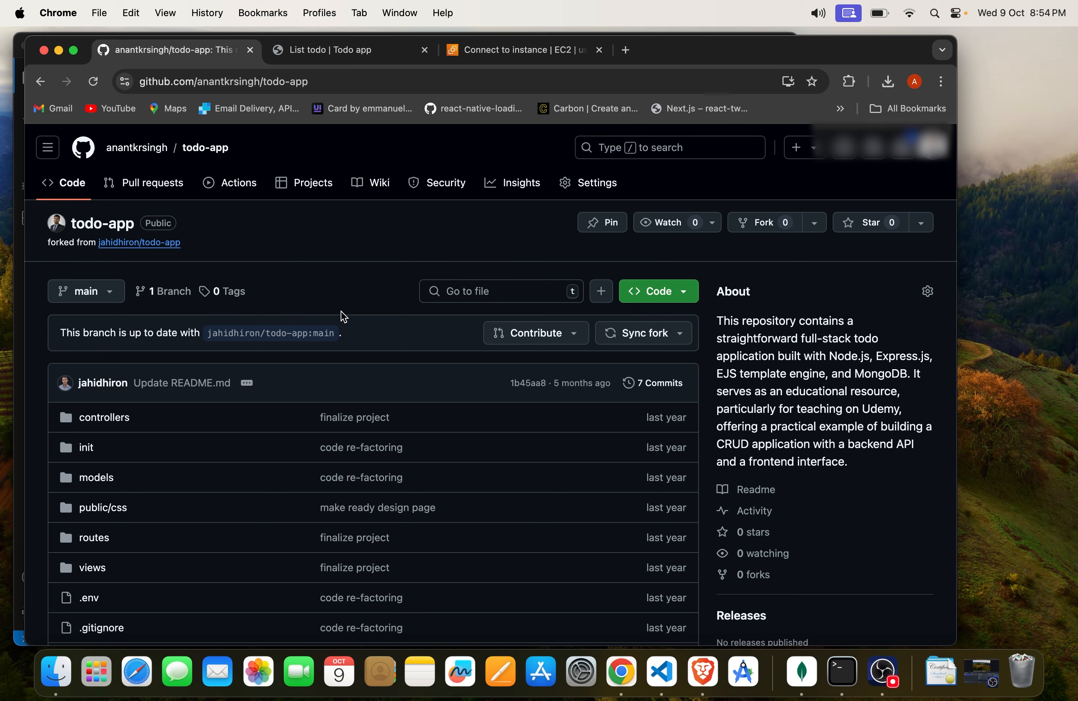
{"action": "scroll", "coordinate": [340, 311], "scroll_direction": "down", "scroll_amount": 4}
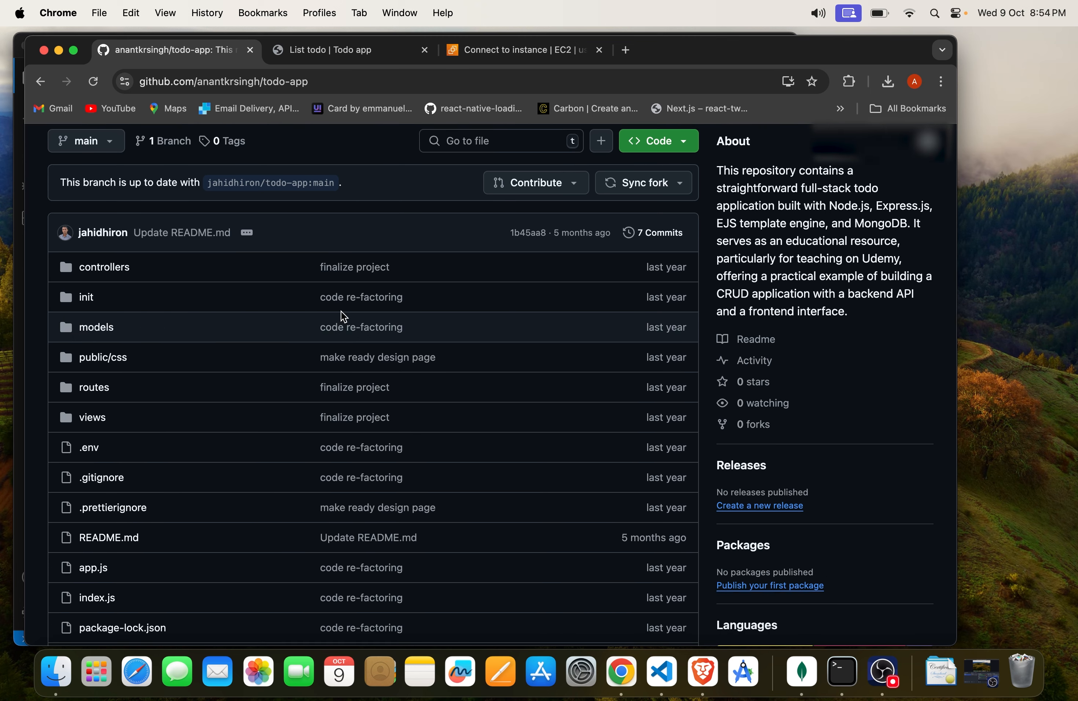
{"action": "key", "text": "super+Tab"}
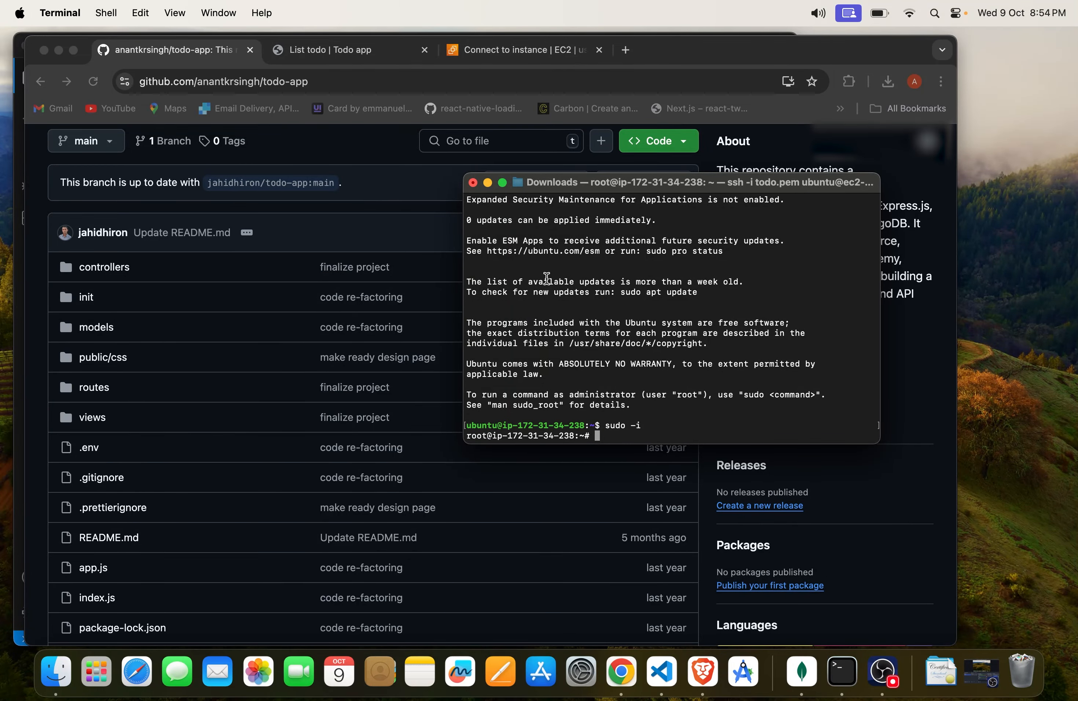
{"action": "scroll", "coordinate": [555, 310], "scroll_direction": "up", "scroll_amount": 3}
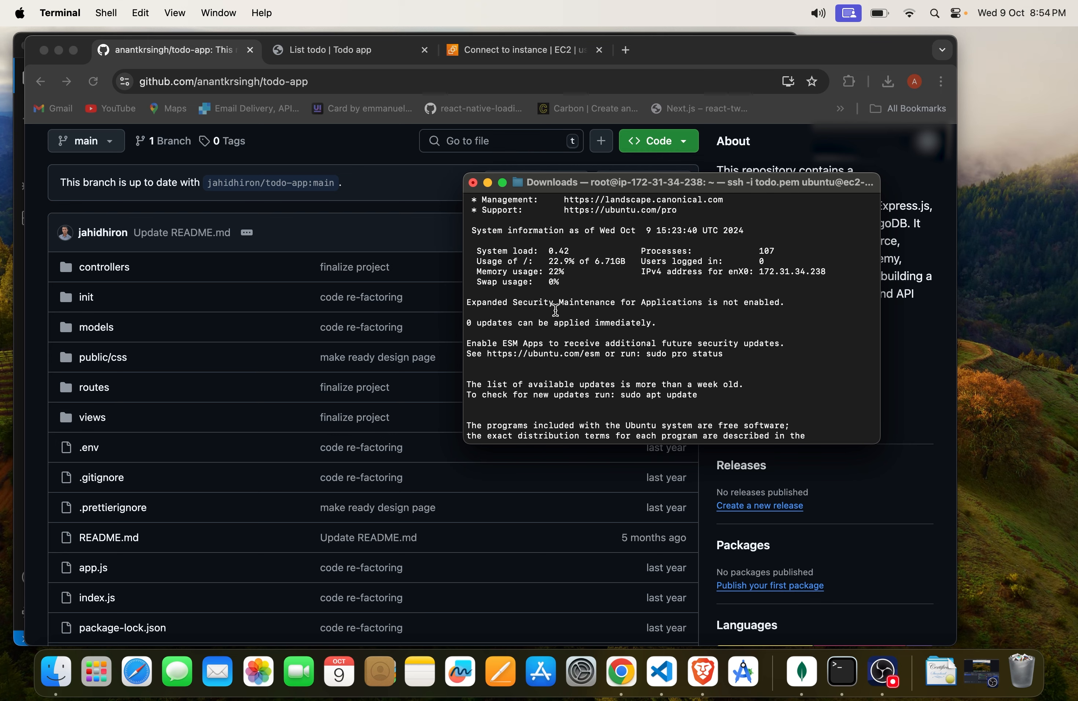
{"action": "scroll", "coordinate": [556, 310], "scroll_direction": "down", "scroll_amount": 3}
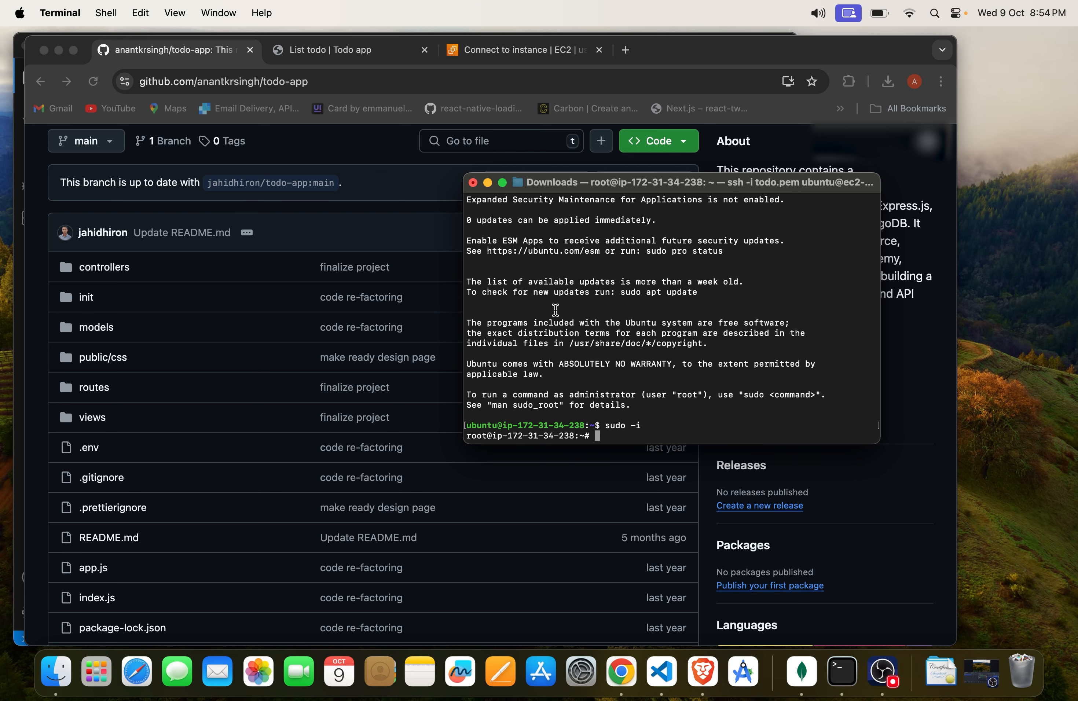
Step: Open a blank browser tab and refresh the server's package lists in Terminal with sudo apt update
{"action": "left_click", "coordinate": [627, 50]}
{"action": "key", "text": "super+Tab"}
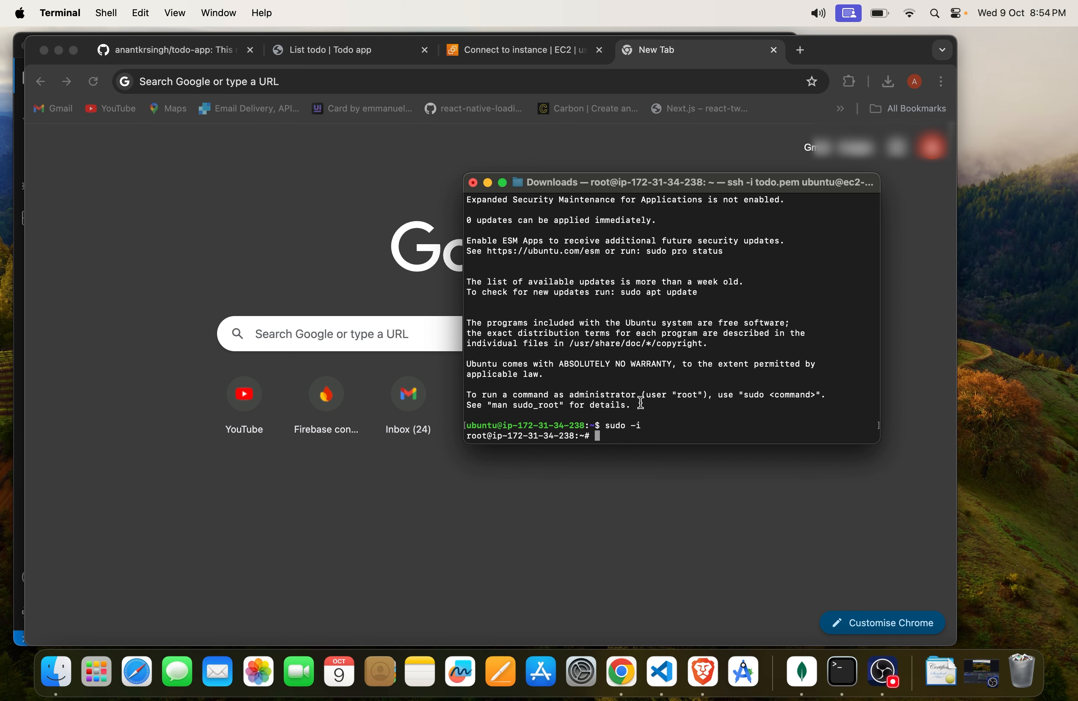
{"action": "type", "text": "sudo apt update"}
{"action": "key", "text": "Return"}
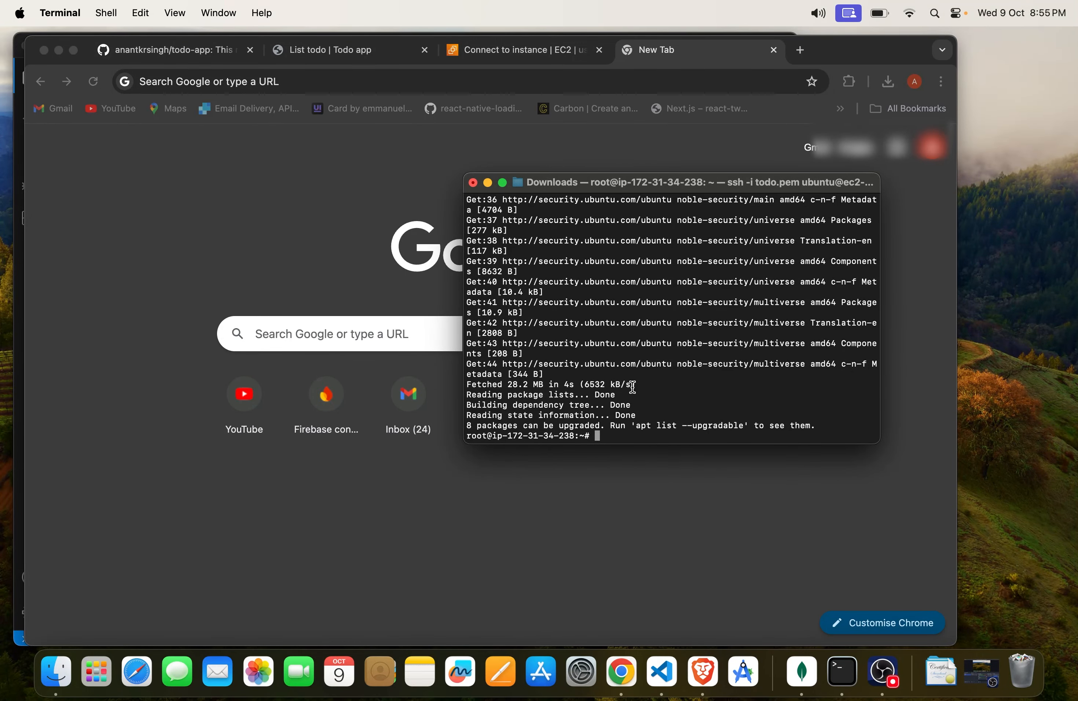
Step: Upgrade the server's installed packages with sudo apt upgrade, answering y to continue
{"action": "type", "text": "sudo apt upgrade"}
{"action": "key", "text": "Return"}
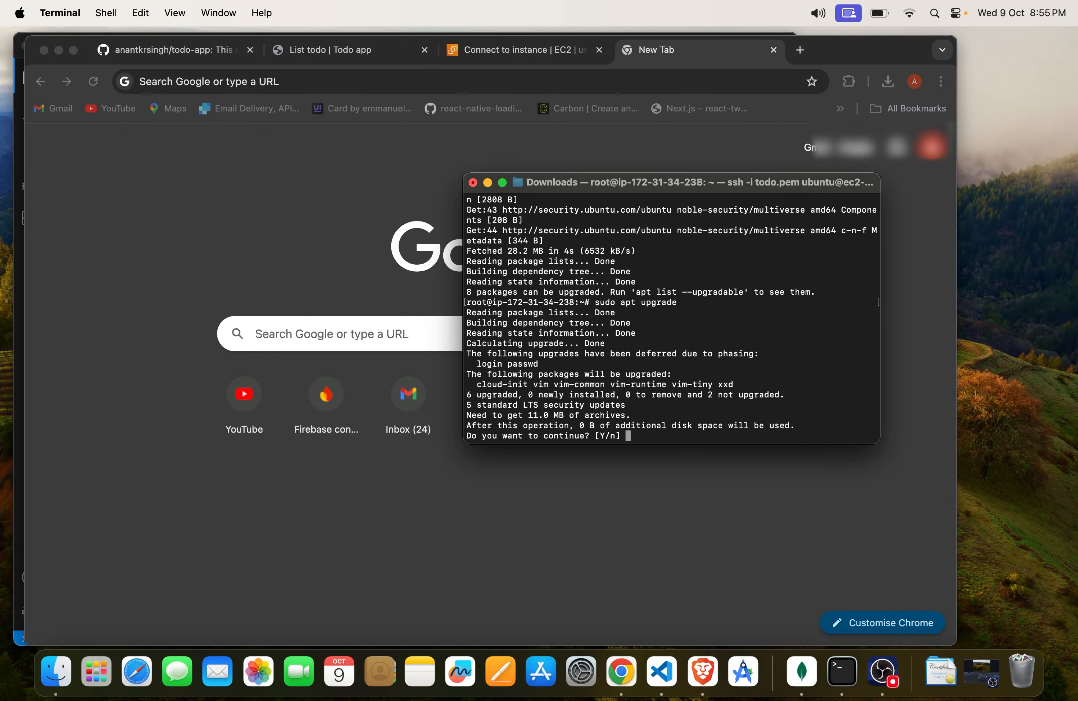
{"action": "type", "text": "y"}
{"action": "key", "text": "Return"}
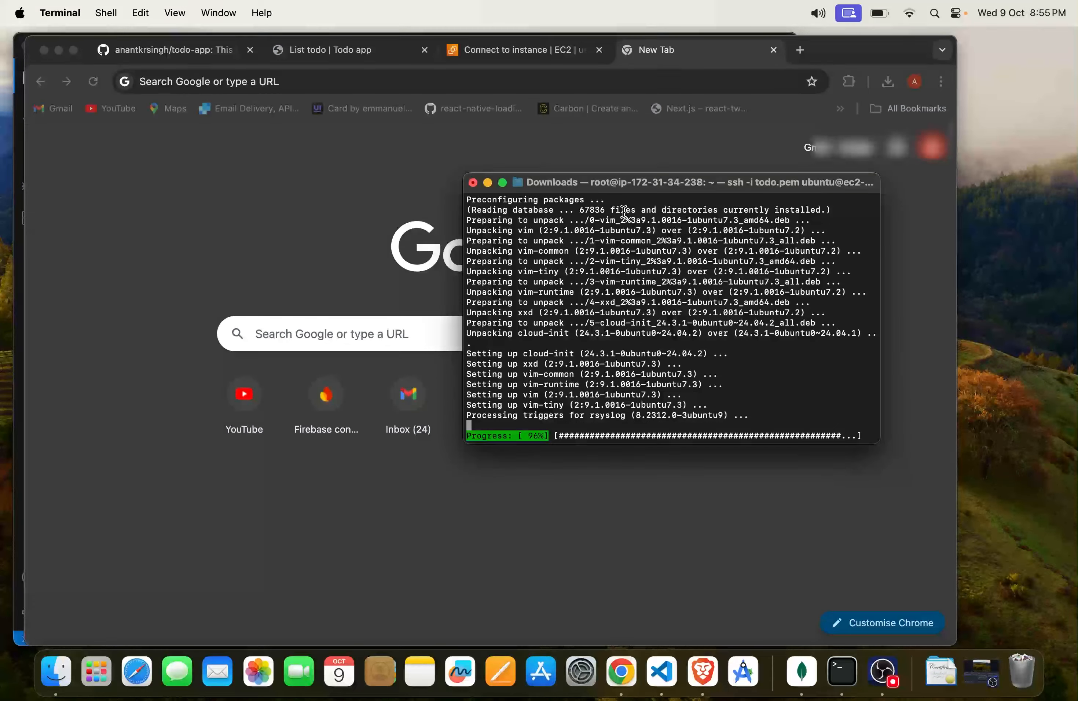
Step: Copy the Test server instance's public IPv4 address from its details page and open 3.94.117.176 in the blank browser tab
{"action": "left_click", "coordinate": [554, 51]}
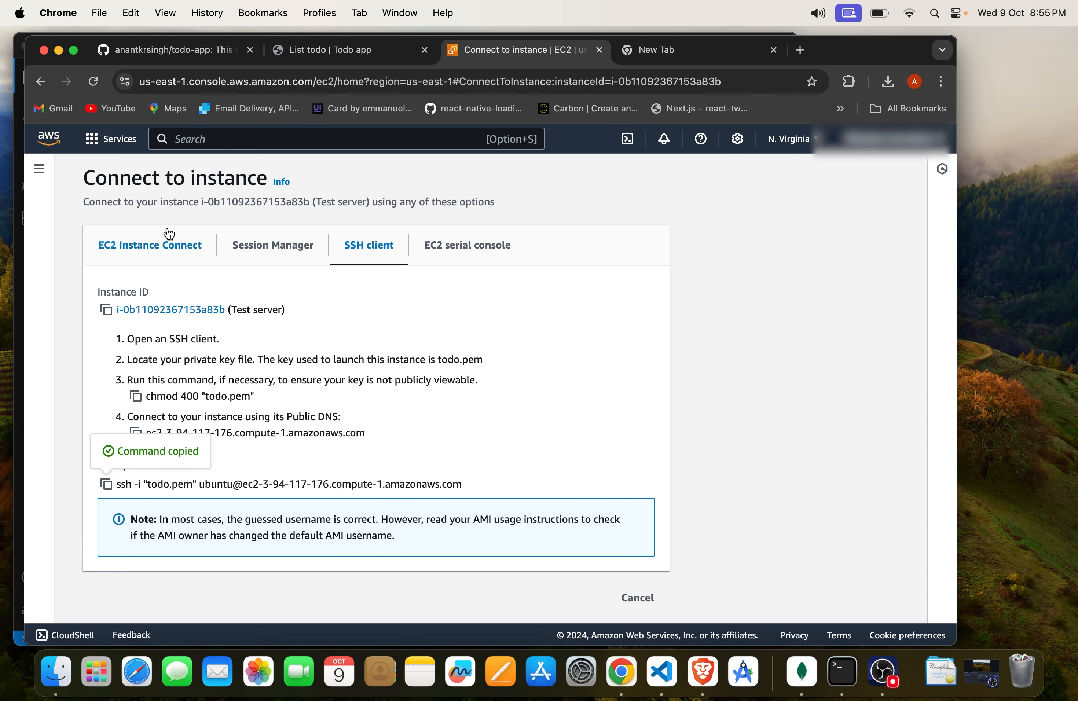
{"action": "left_click", "coordinate": [40, 81]}
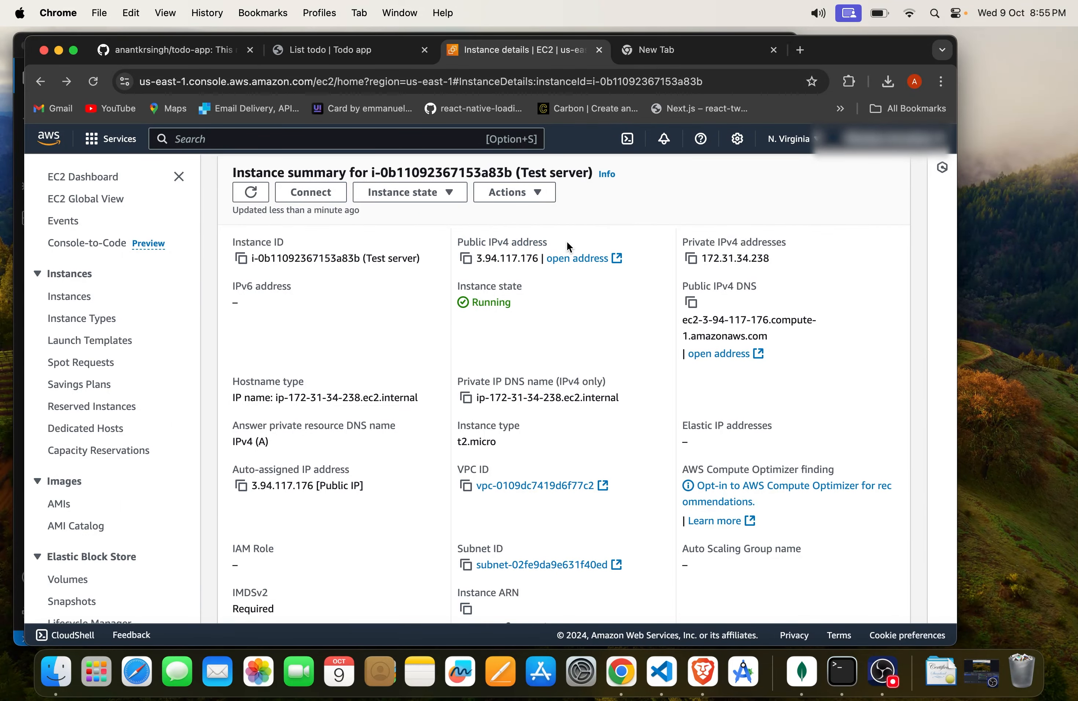
{"action": "left_click", "coordinate": [465, 259]}
{"action": "left_click", "coordinate": [710, 51]}
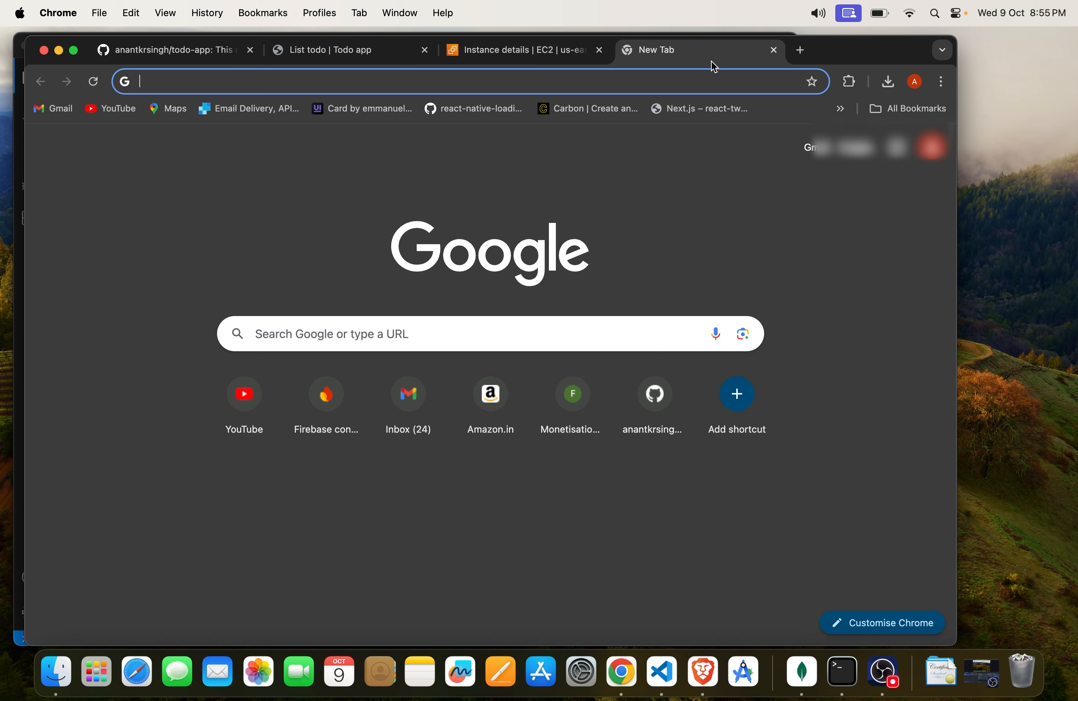
{"action": "left_click", "coordinate": [688, 81]}
{"action": "key", "text": "cmd+v"}
{"action": "key", "text": "Return"}
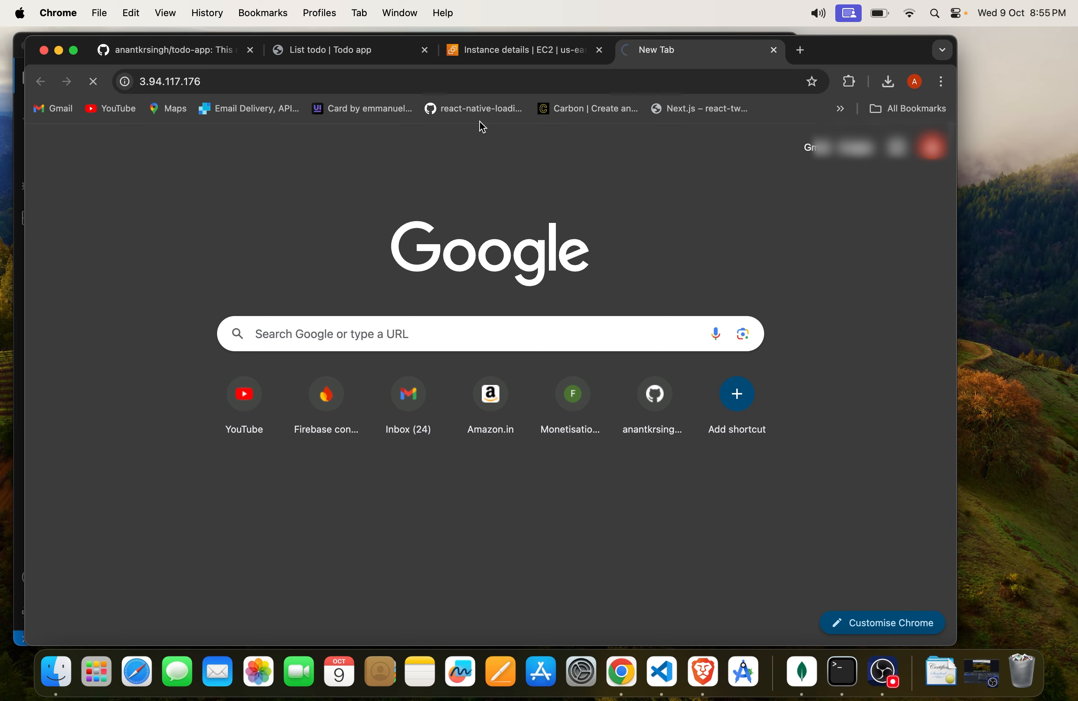
Step: Return to Terminal and install nginx on the server with sudo apt install nginx, answering y to continue
{"action": "key", "text": "super+Tab"}
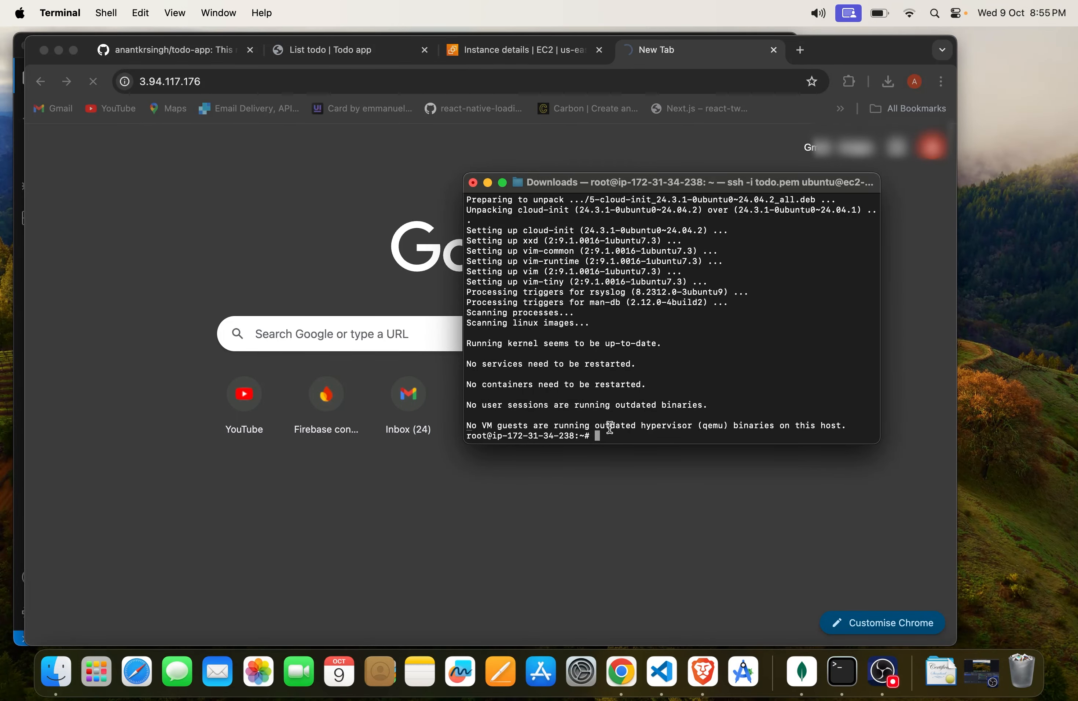
{"action": "key", "text": "Up"}
{"action": "key", "text": "BackSpace"}
{"action": "key", "text": "BackSpace"}
{"action": "key", "text": "BackSpace"}
{"action": "key", "text": "BackSpace"}
{"action": "key", "text": "BackSpace"}
{"action": "key", "text": "BackSpace"}
{"action": "key", "text": "BackSpace"}
{"action": "type", "text": "install nginx"}
{"action": "key", "text": "Return"}
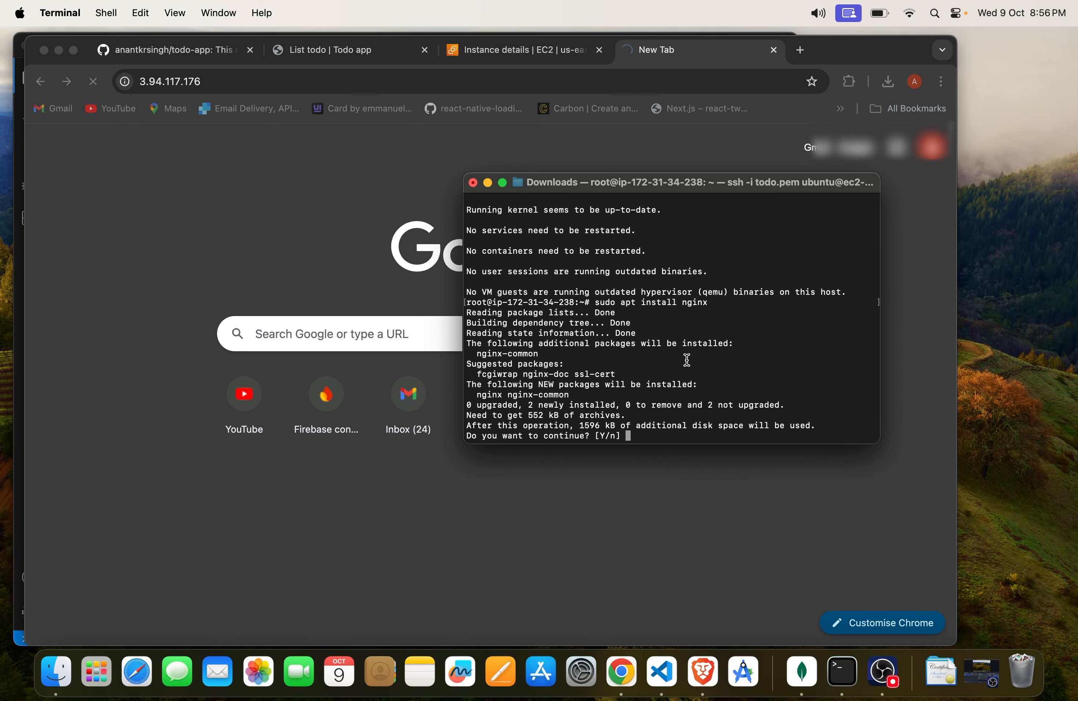
{"action": "type", "text": "y"}
{"action": "key", "text": "Return"}
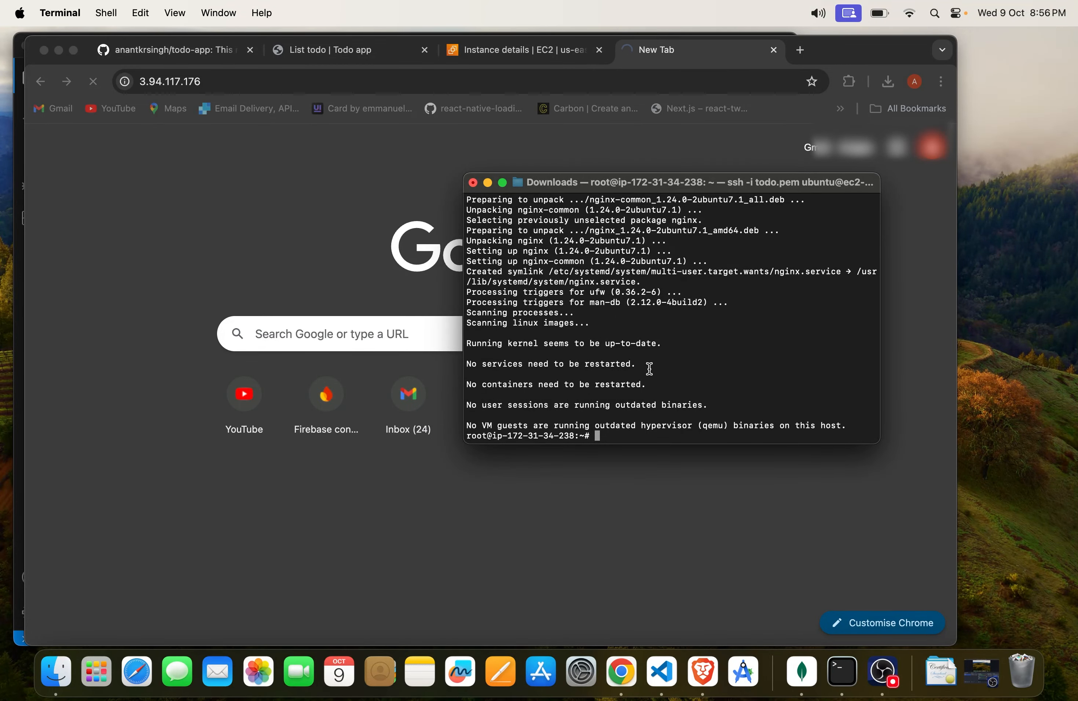
Step: Check the web server's service state with sudo systemctl status nginx and highlight the value of its Active line
{"action": "type", "text": "sudo systemctl status nginx"}
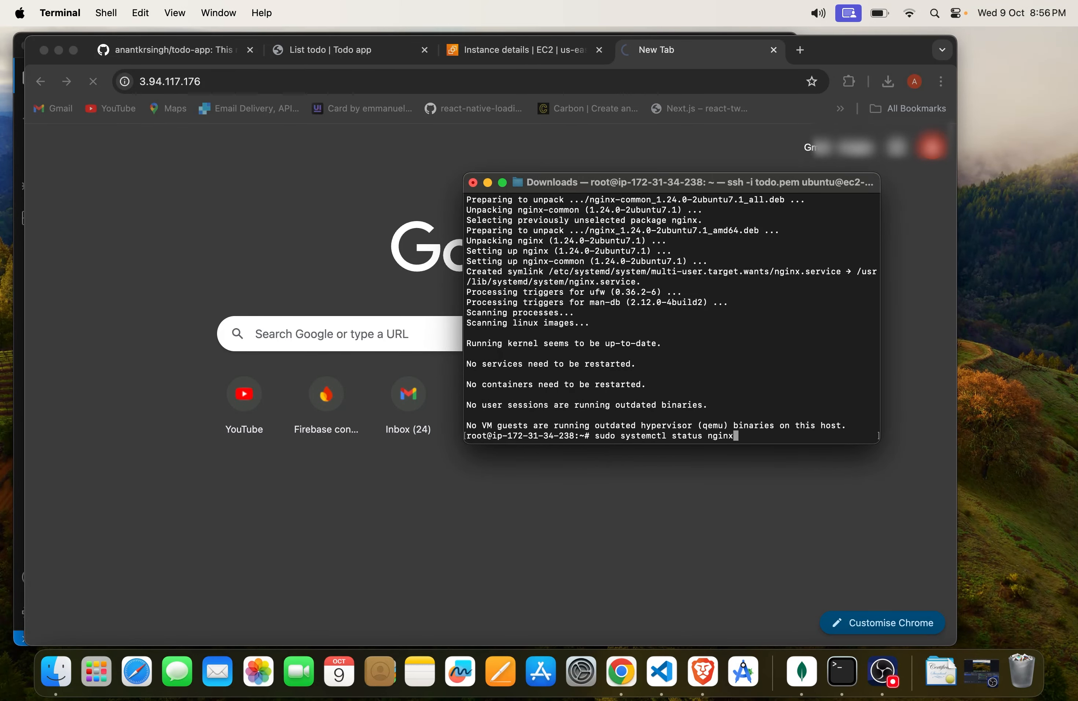
{"action": "key", "text": "Return"}
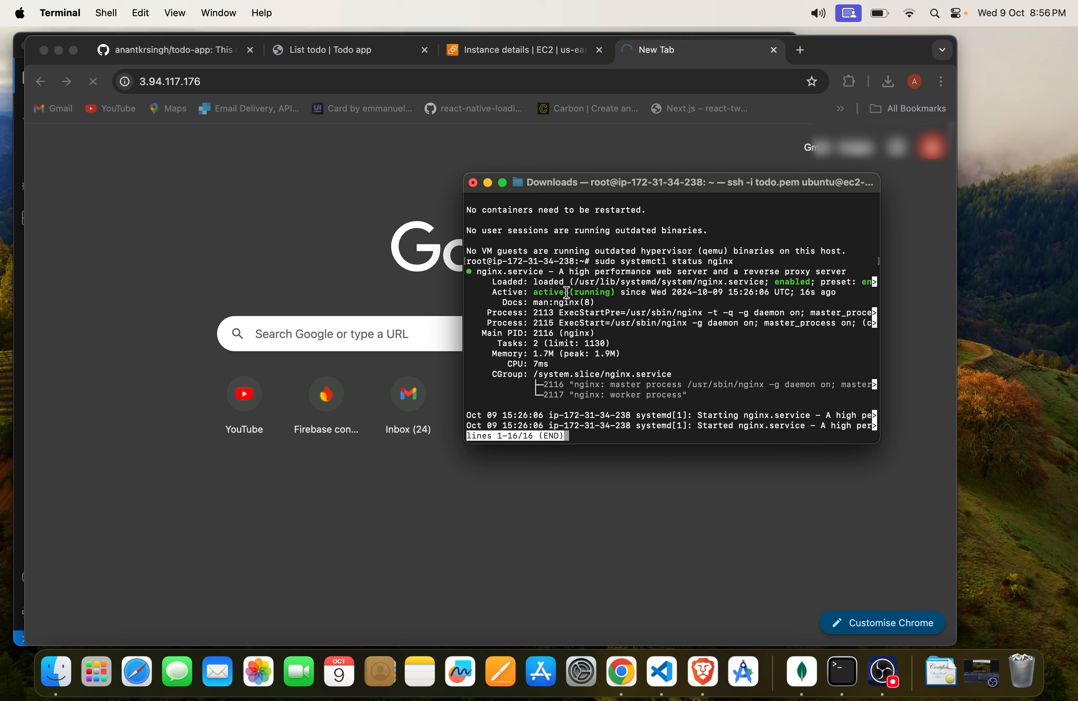
{"action": "left_click_drag", "start_coordinate": [529, 294], "coordinate": [612, 294]}
Step: Replace the stalled browser tab with a new one that opens 3.94.117.176, and return to the nginx status in Terminal
{"action": "left_click", "coordinate": [280, 151]}
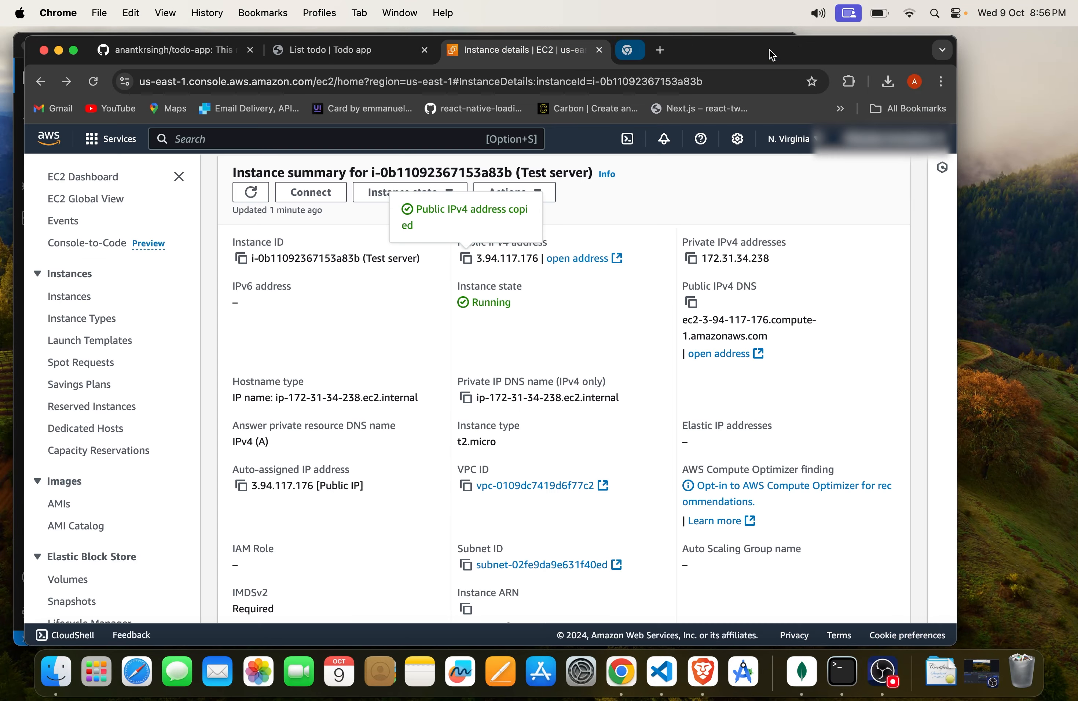
{"action": "left_click", "coordinate": [773, 50]}
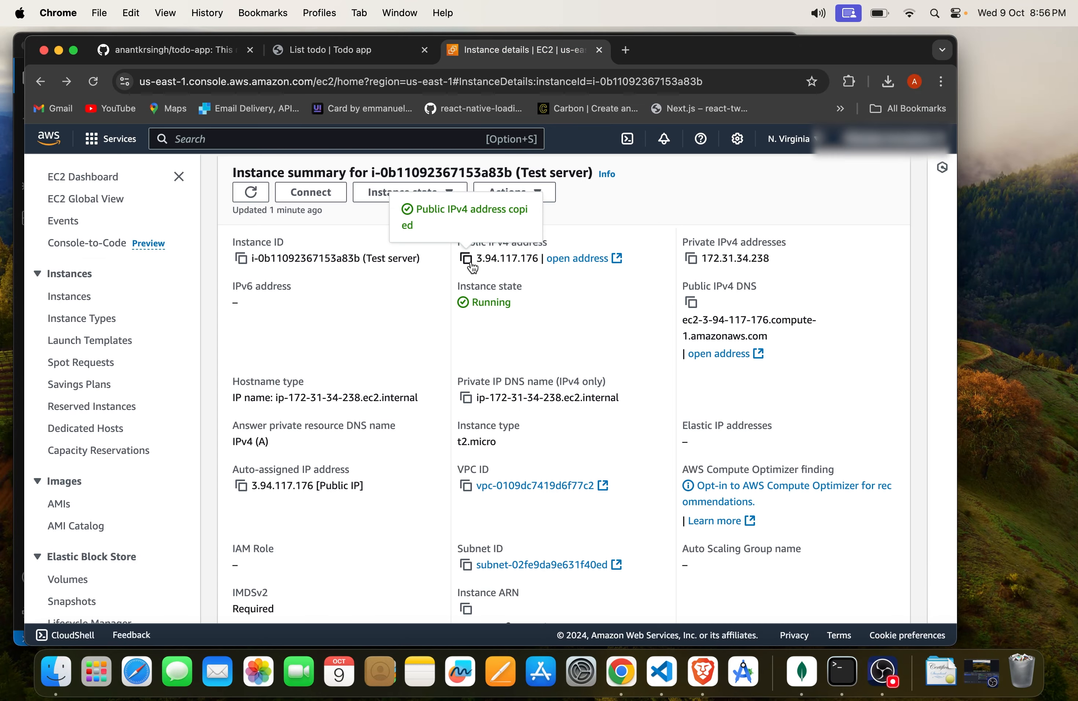
{"action": "left_click", "coordinate": [626, 50]}
{"action": "key", "text": "super+v"}
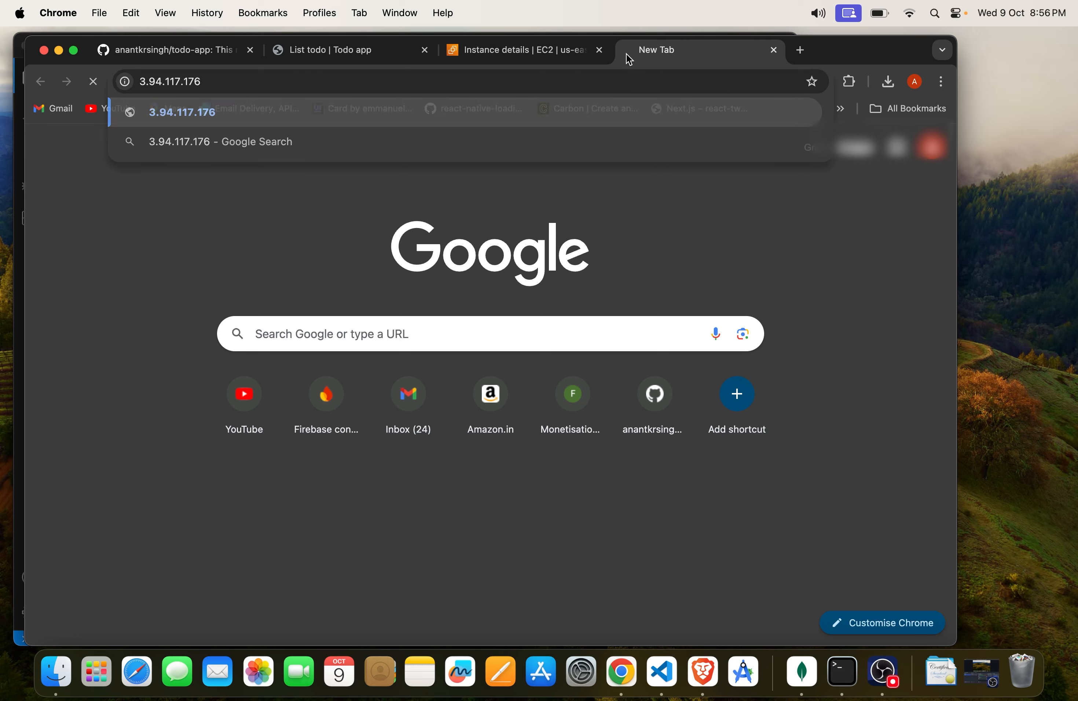
{"action": "key", "text": "Return"}
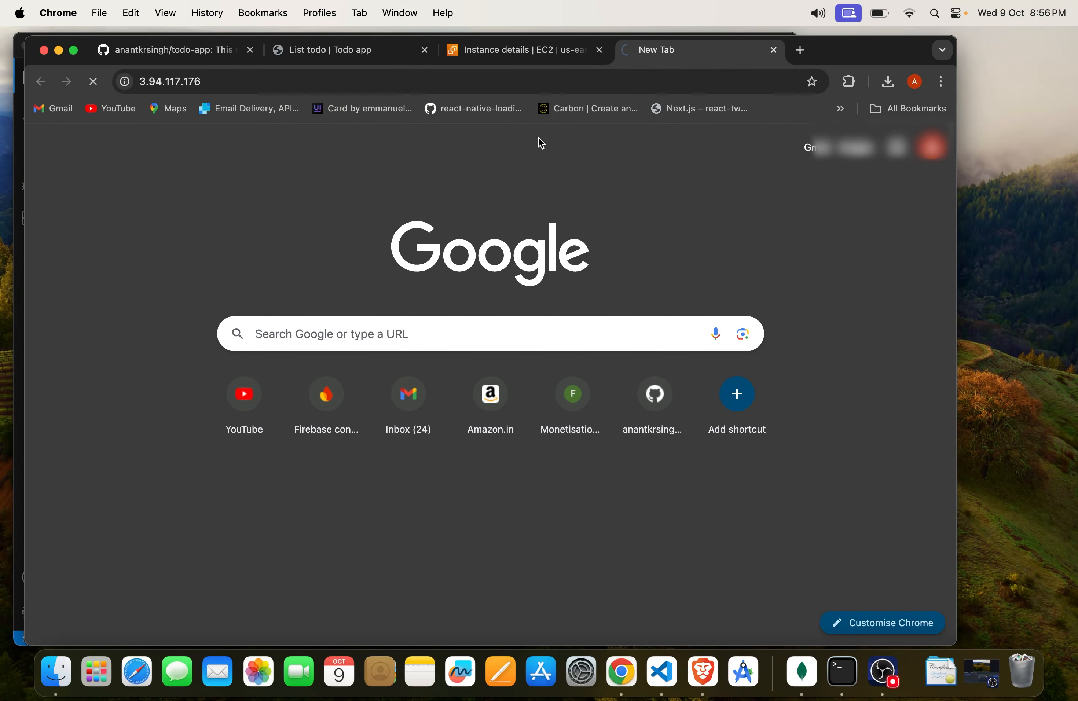
{"action": "key", "text": "super+Tab"}
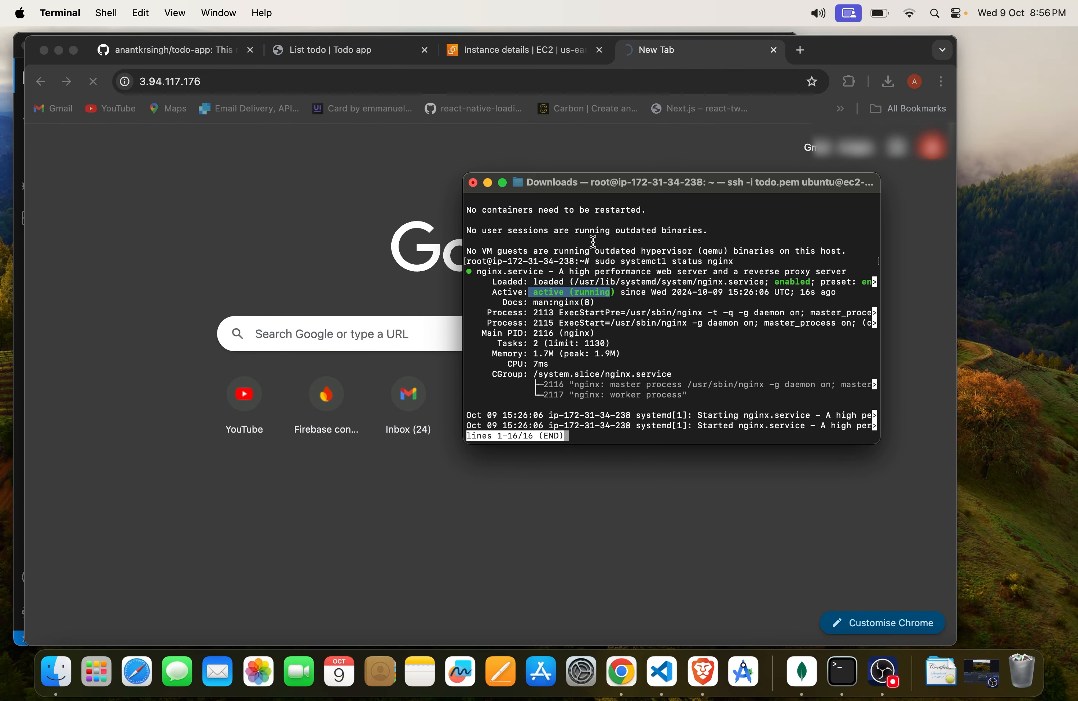
Step: Copy the instance's public DNS from its SSH client connection instructions and open ec2-3-94-117-176.compute-1.amazonaws.com in another new tab
{"action": "left_click", "coordinate": [555, 46]}
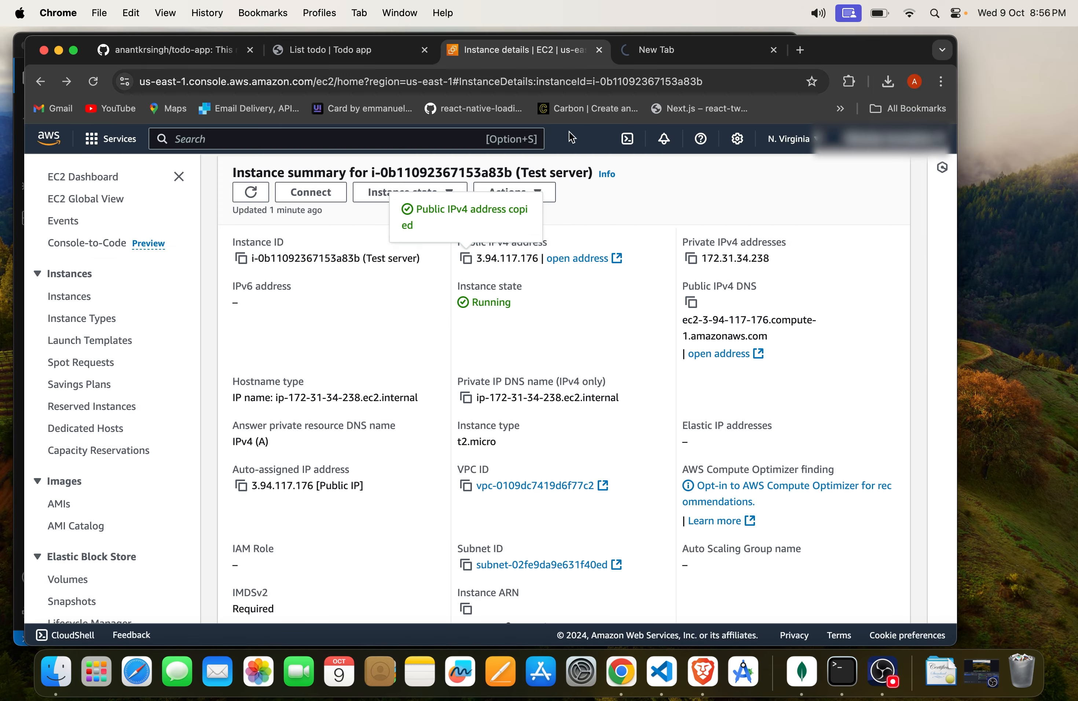
{"action": "left_click", "coordinate": [311, 217]}
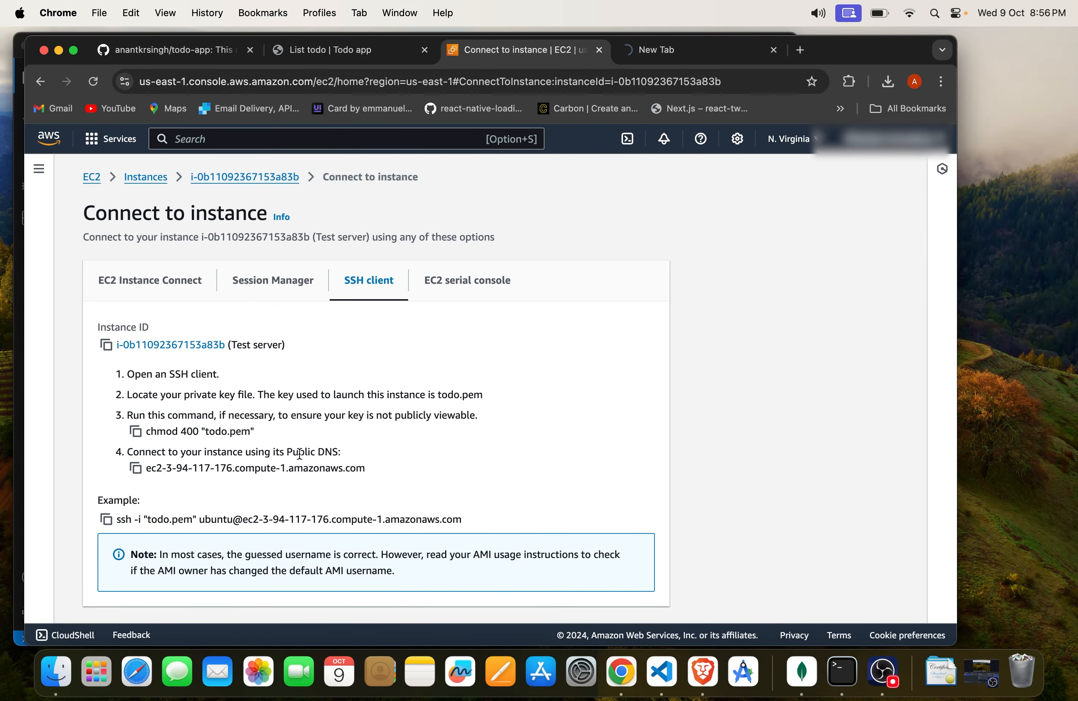
{"action": "left_click", "coordinate": [135, 433]}
{"action": "left_click", "coordinate": [747, 50]}
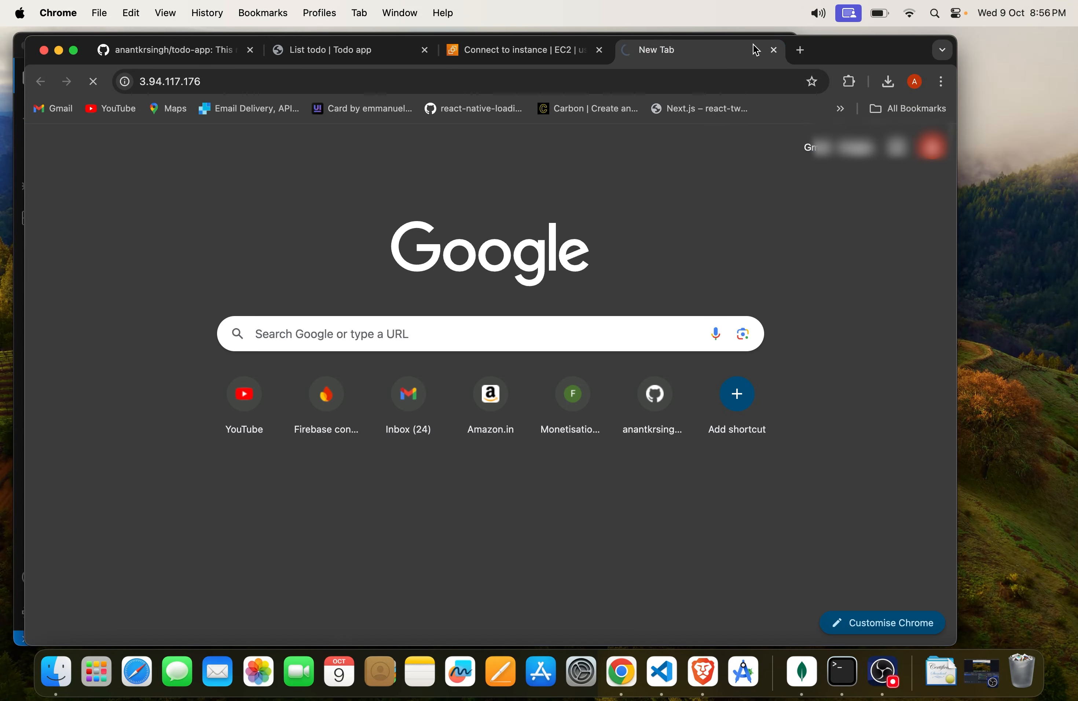
{"action": "left_click", "coordinate": [802, 51]}
{"action": "key", "text": "super+v"}
{"action": "key", "text": "Return"}
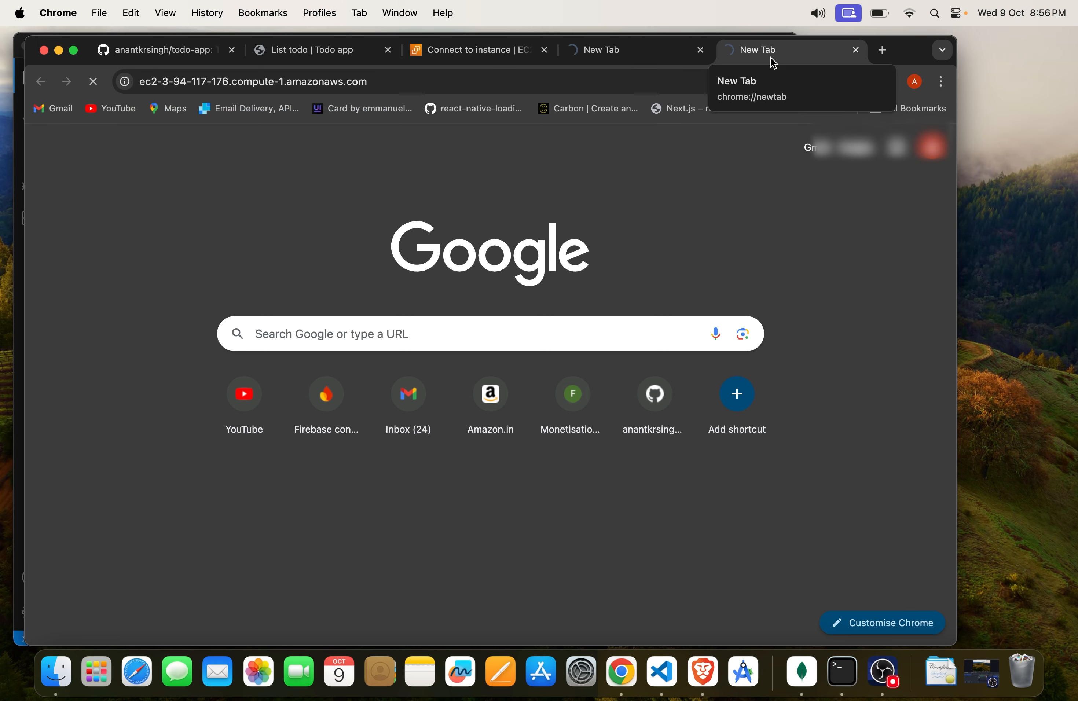
Step: Go back to the instance details page and check how the public DNS and public IP pages load
{"action": "left_click", "coordinate": [495, 51]}
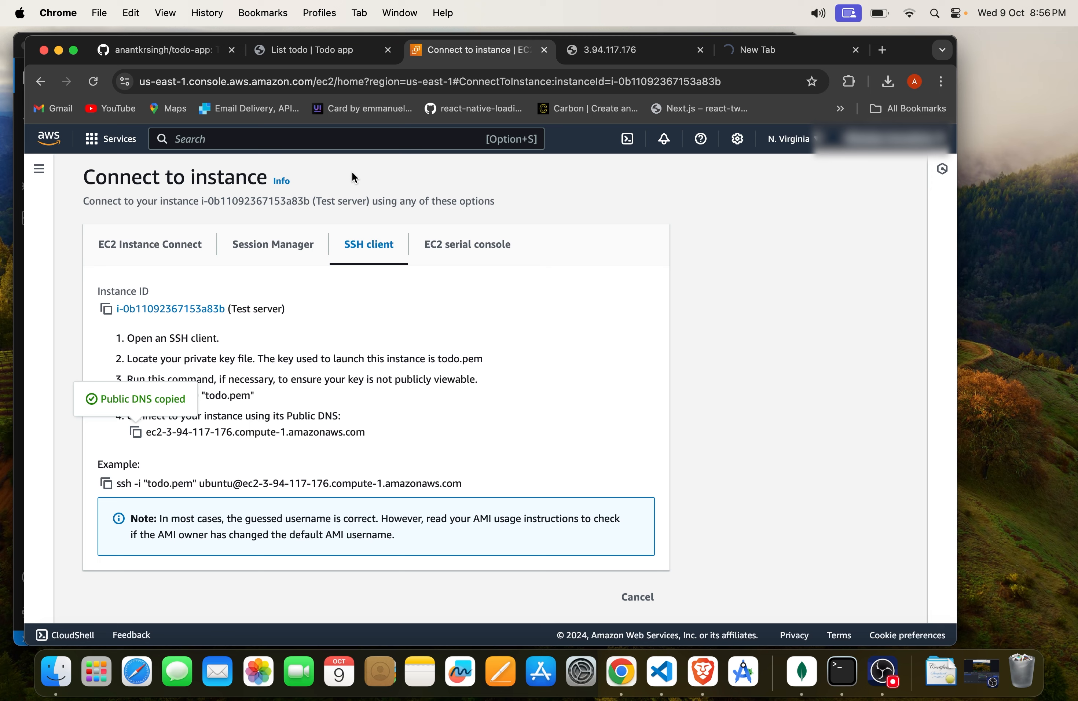
{"action": "left_click", "coordinate": [40, 82]}
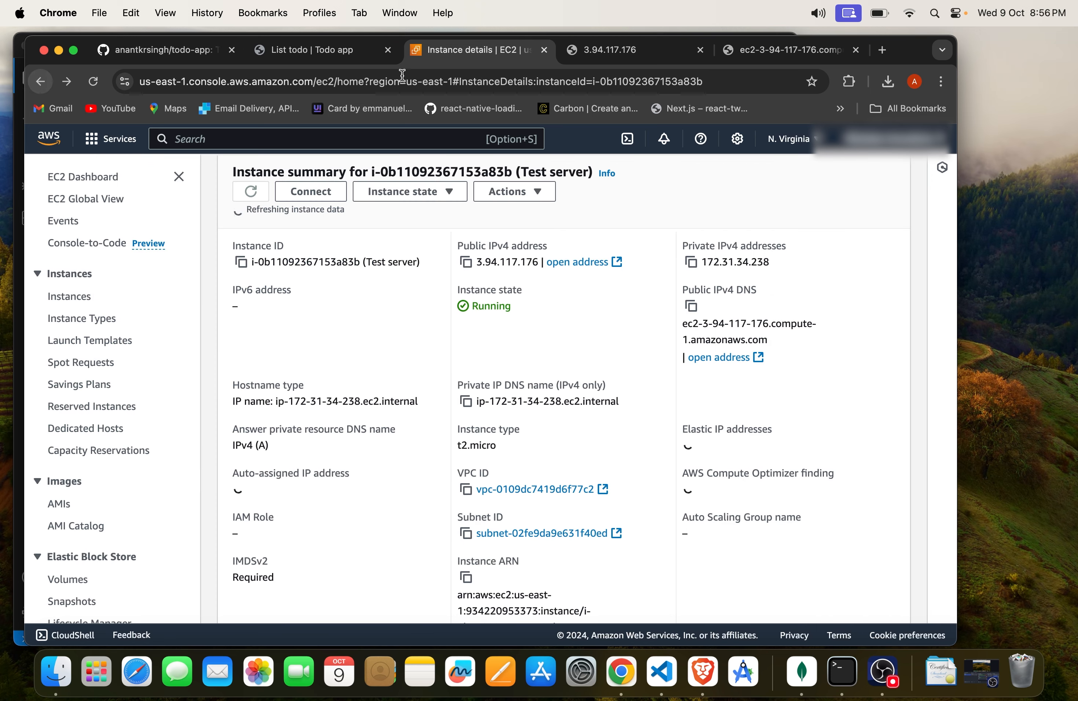
{"action": "left_click", "coordinate": [780, 52]}
{"action": "left_click", "coordinate": [620, 54]}
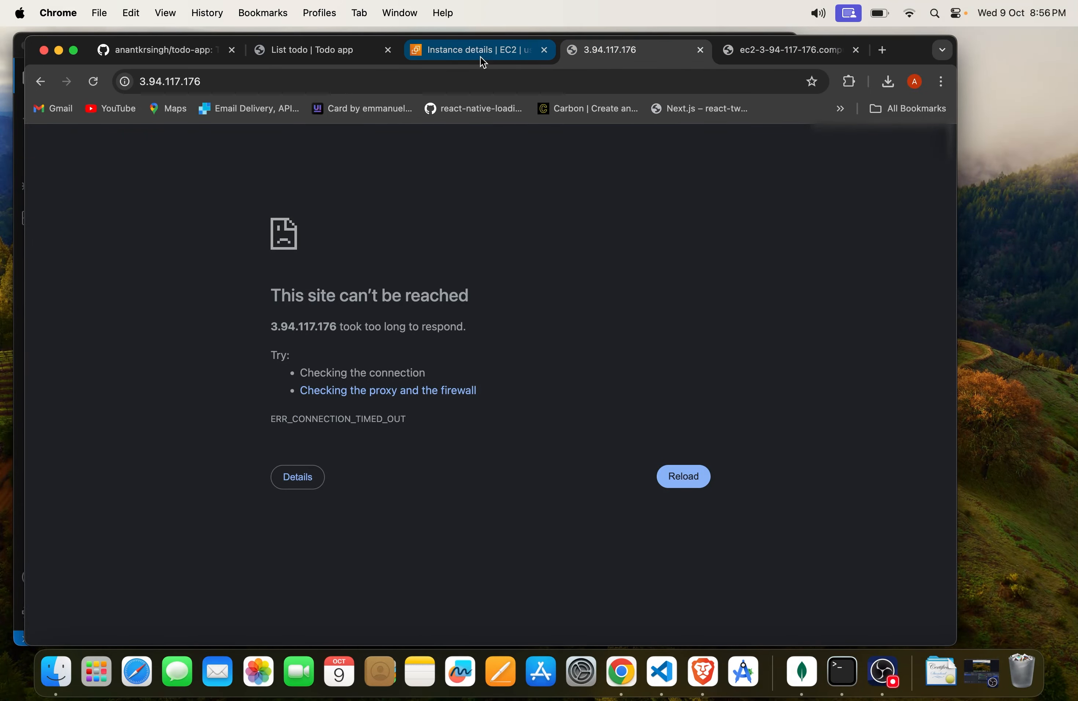
{"action": "left_click", "coordinate": [480, 57]}
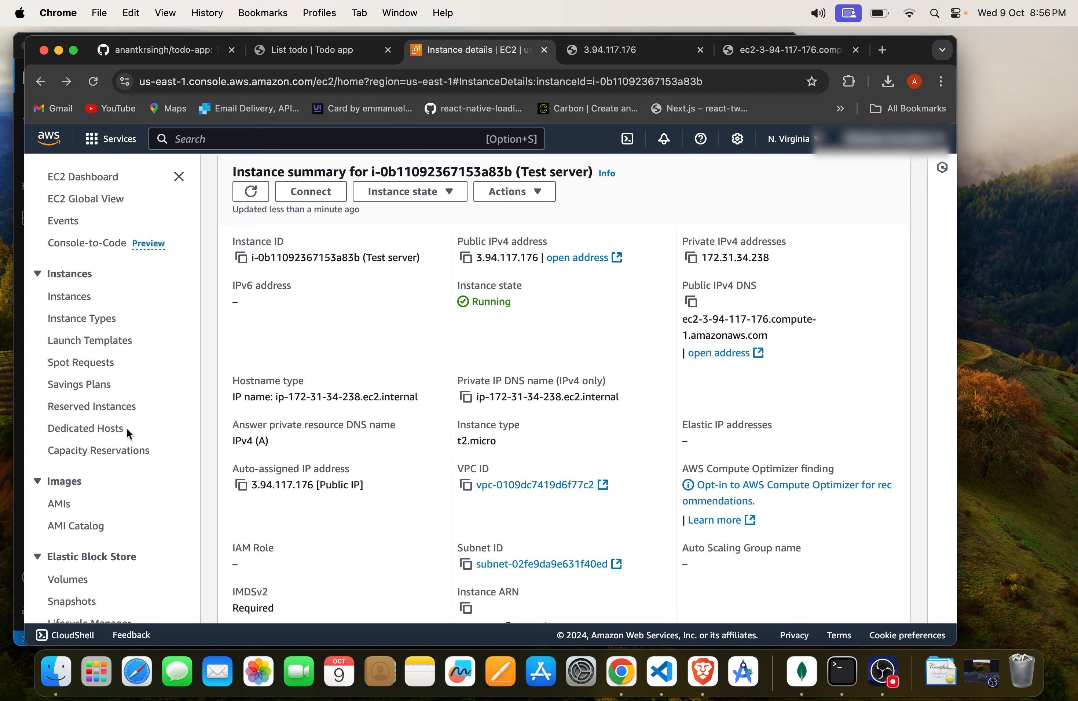
Step: Examine the inbound and outbound rules in the Test server instance's security details
{"action": "scroll", "coordinate": [143, 432], "scroll_direction": "down", "scroll_amount": 5}
{"action": "scroll", "coordinate": [372, 306], "scroll_direction": "down", "scroll_amount": 10}
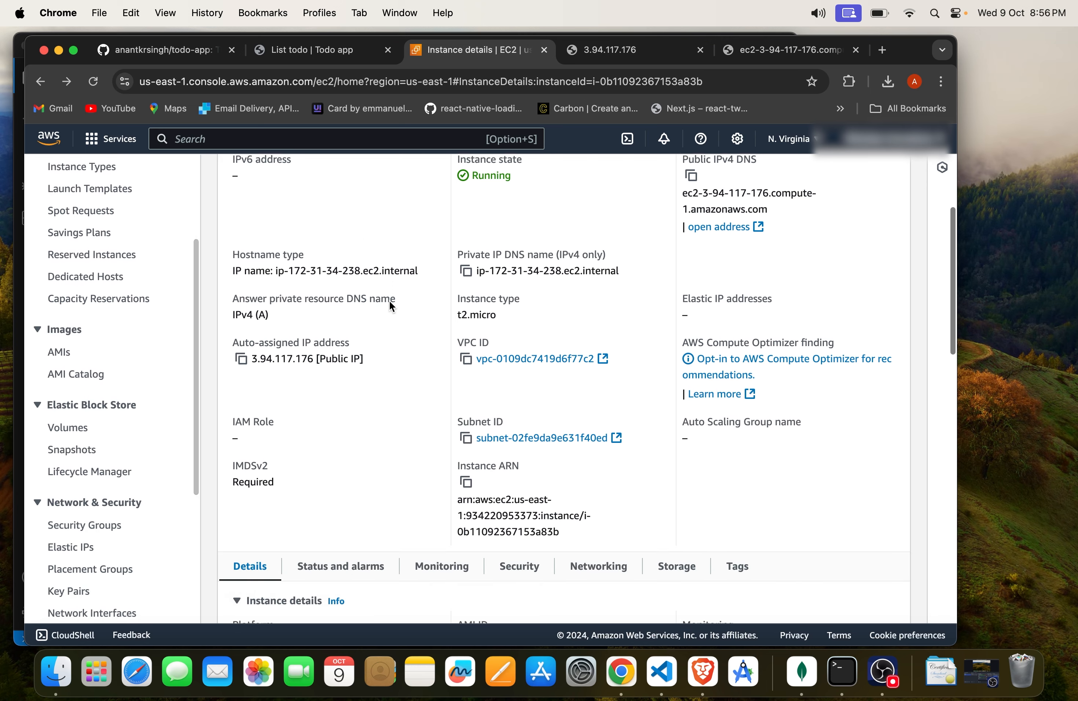
{"action": "left_click", "coordinate": [517, 241]}
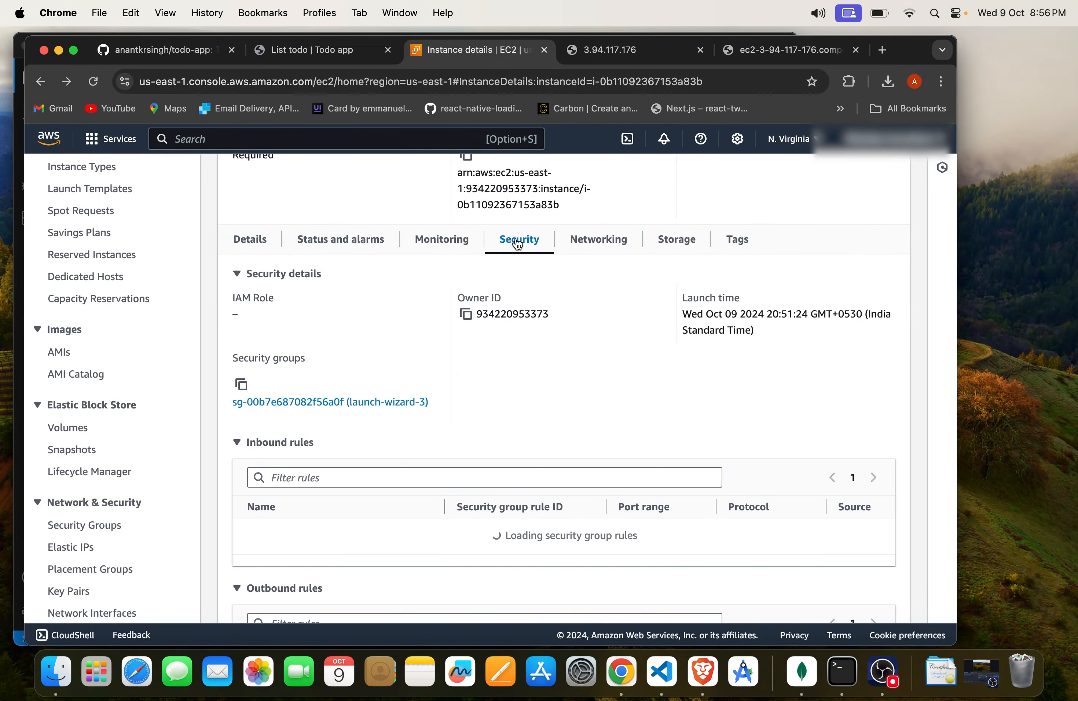
{"action": "scroll", "coordinate": [481, 571], "scroll_direction": "down", "scroll_amount": 3}
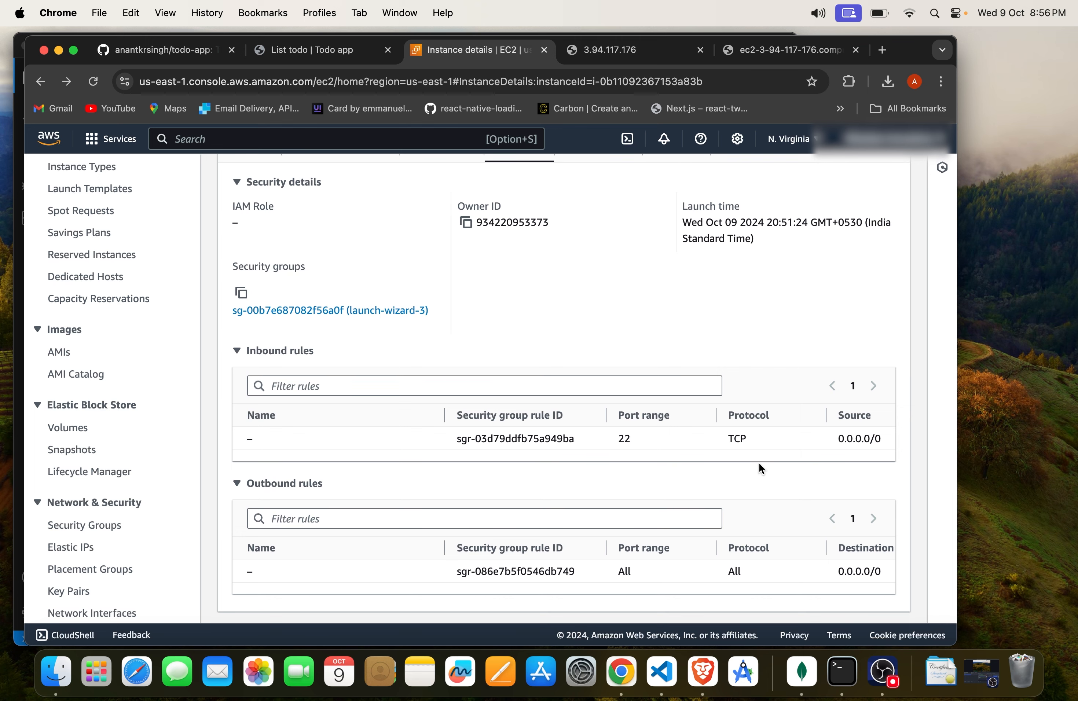
{"action": "scroll", "coordinate": [783, 570], "scroll_direction": "right", "scroll_amount": 3}
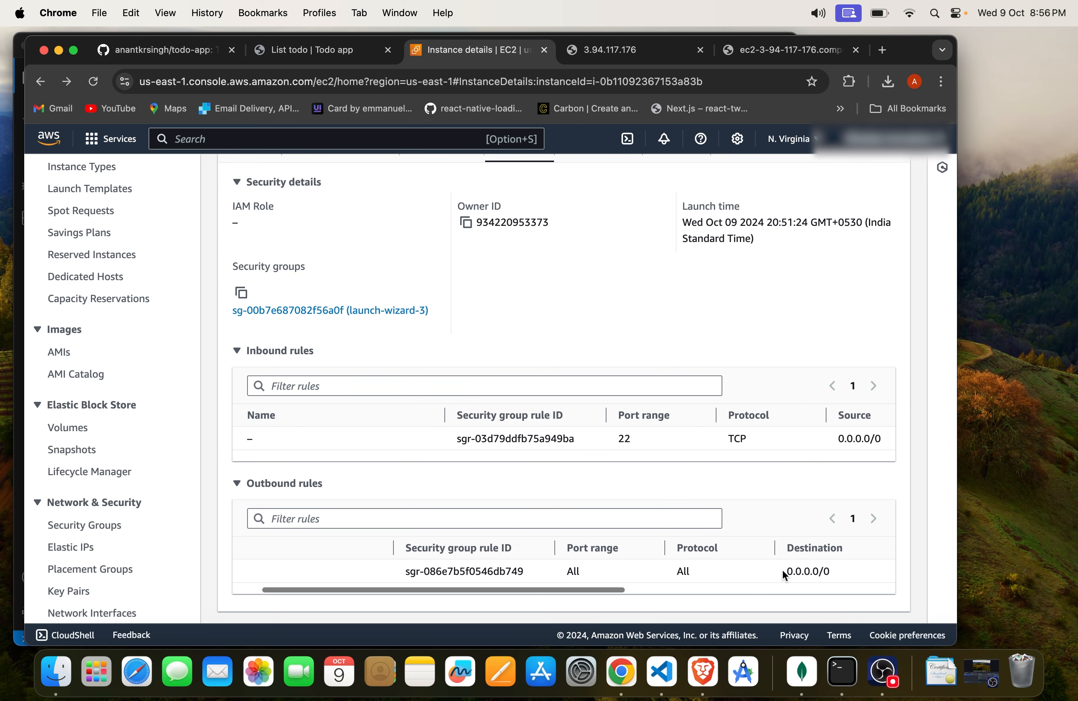
{"action": "scroll", "coordinate": [699, 436], "scroll_direction": "left", "scroll_amount": 3}
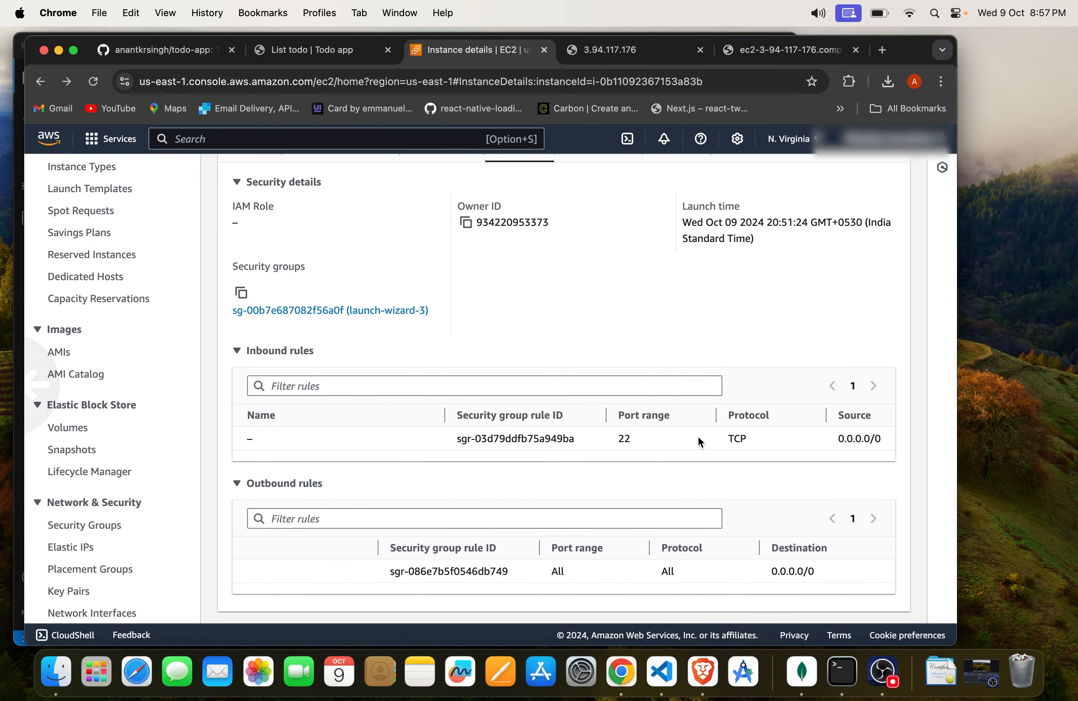
{"action": "scroll", "coordinate": [715, 575], "scroll_direction": "right", "scroll_amount": 10}
{"action": "scroll", "coordinate": [716, 576], "scroll_direction": "left", "scroll_amount": 5}
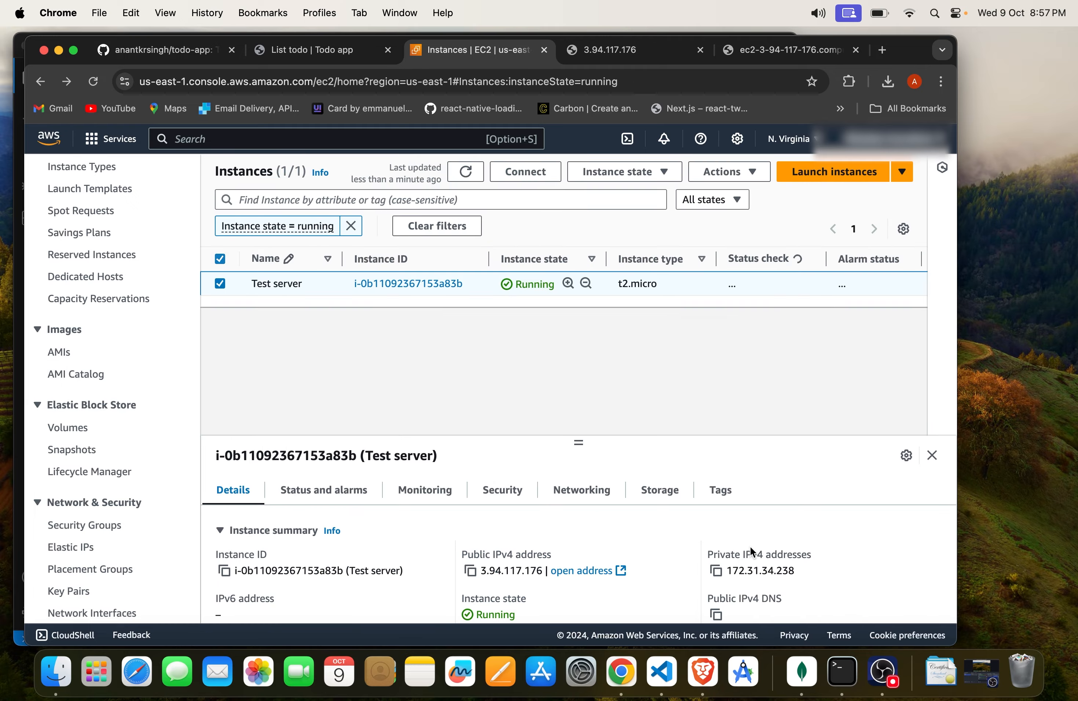
{"action": "scroll", "coordinate": [750, 546], "scroll_direction": "right", "scroll_amount": 5}
{"action": "scroll", "coordinate": [654, 533], "scroll_direction": "down", "scroll_amount": 15}
{"action": "scroll", "coordinate": [654, 533], "scroll_direction": "up", "scroll_amount": 20}
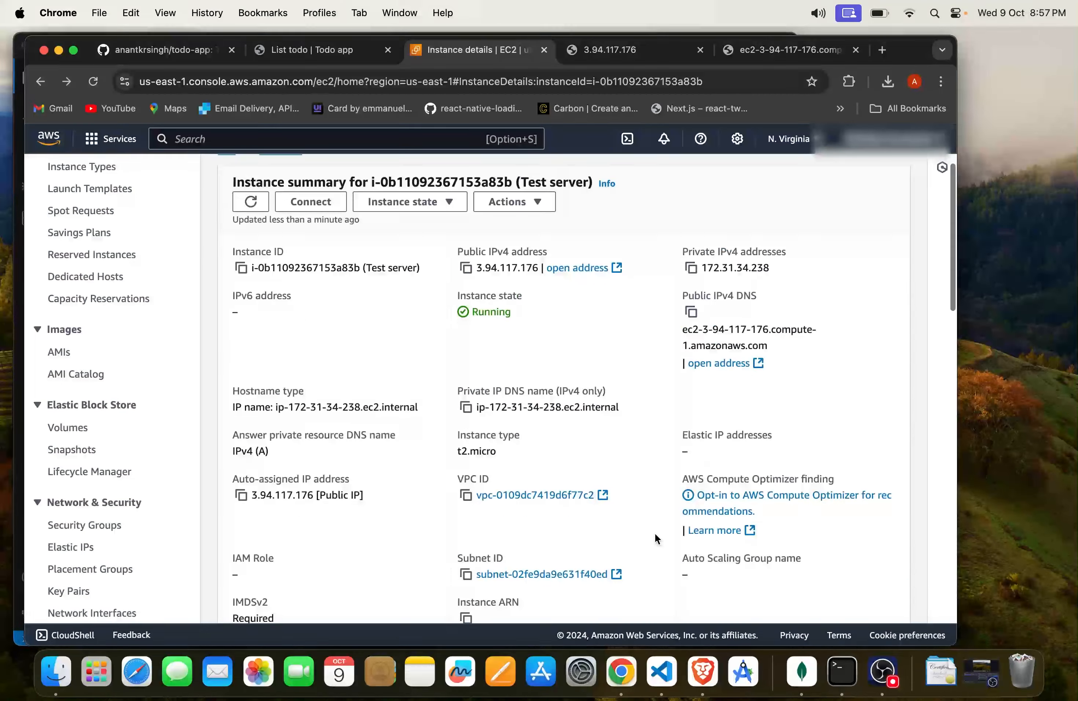
Step: Open the full Instances list and show the Test server's security details and security group in an enlarged details pane
{"action": "left_click", "coordinate": [281, 175]}
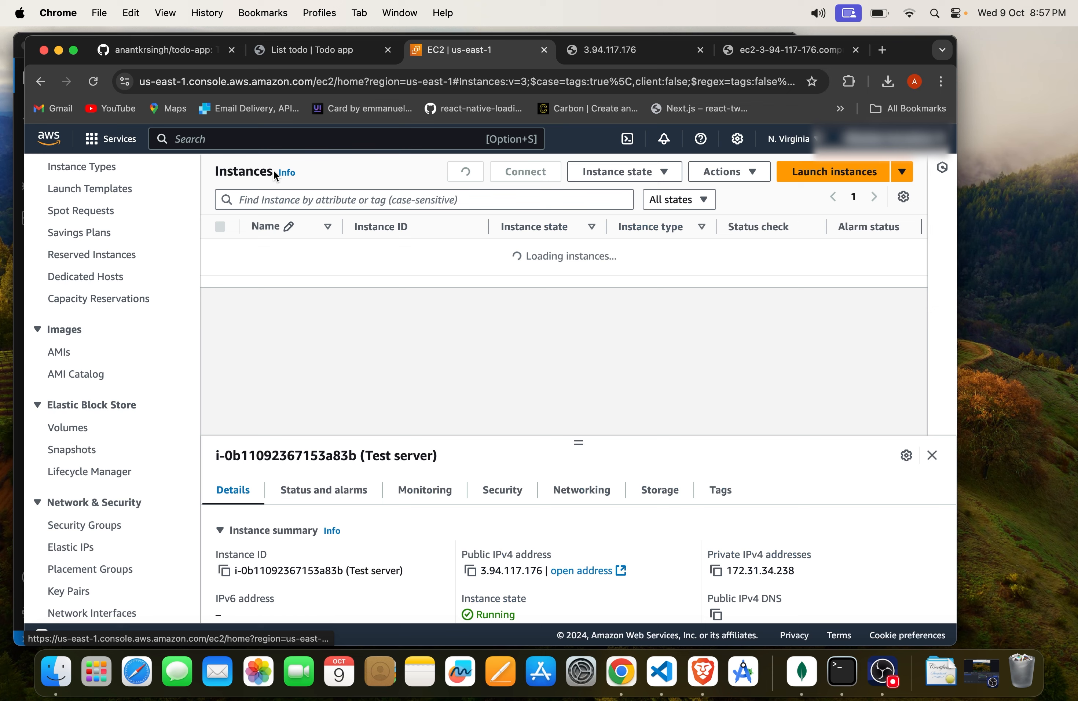
{"action": "left_click", "coordinate": [503, 490]}
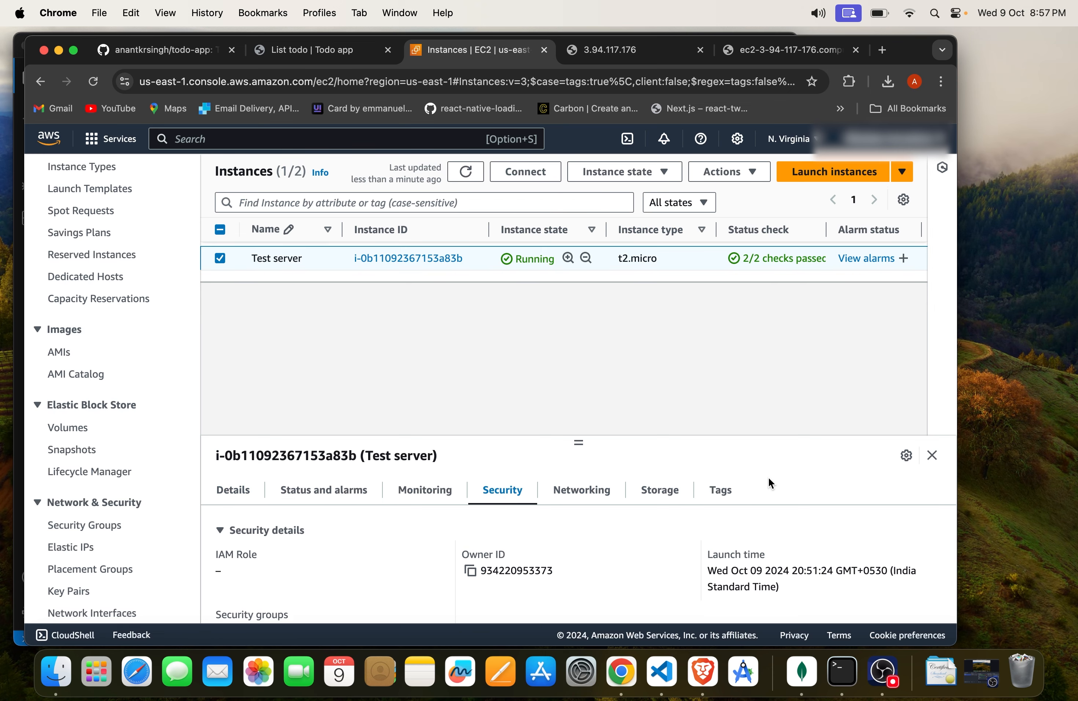
{"action": "scroll", "coordinate": [768, 477], "scroll_direction": "down", "scroll_amount": 5}
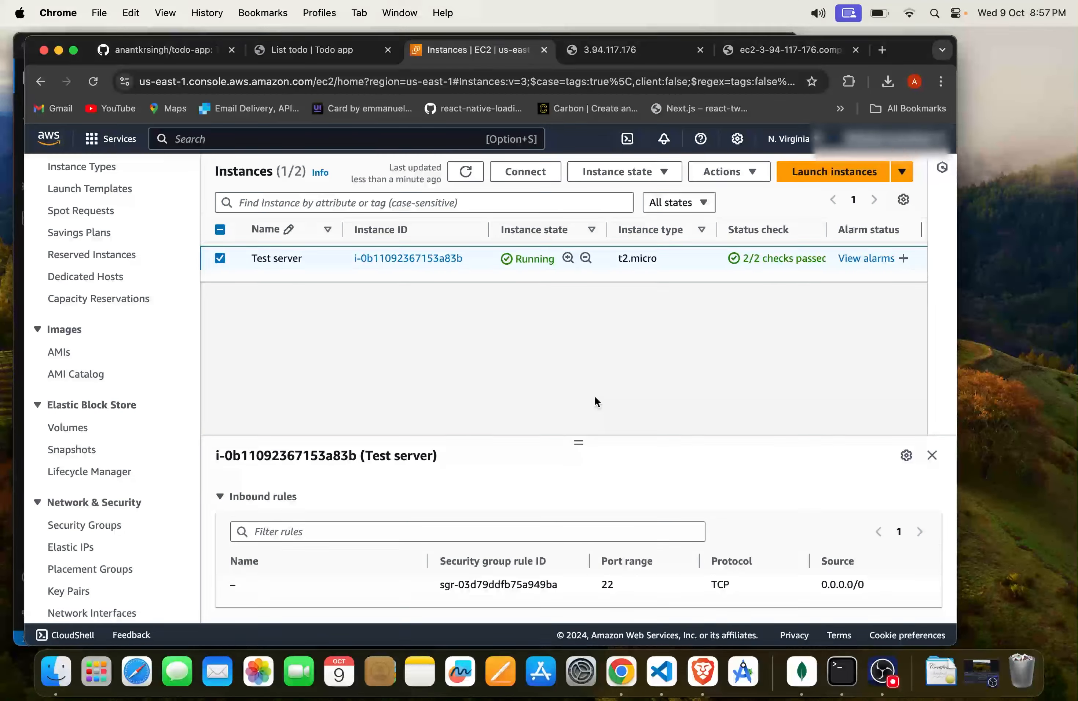
{"action": "scroll", "coordinate": [586, 592], "scroll_direction": "up", "scroll_amount": 2}
{"action": "scroll", "coordinate": [583, 565], "scroll_direction": "up", "scroll_amount": 2}
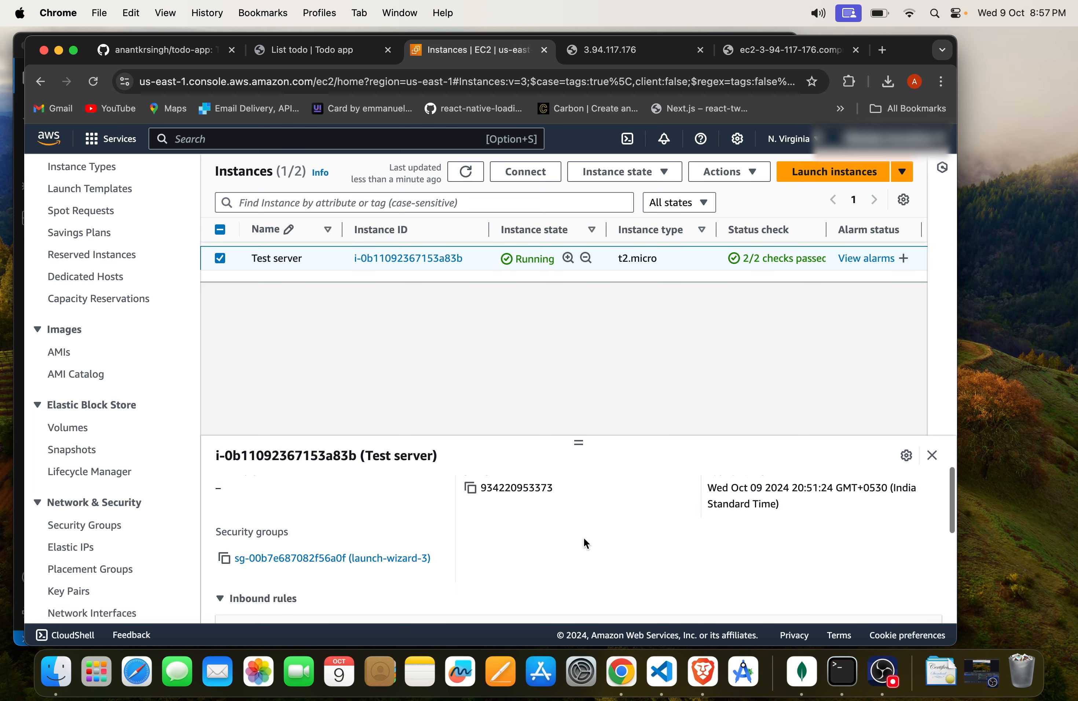
{"action": "left_click_drag", "start_coordinate": [579, 438], "coordinate": [584, 299]}
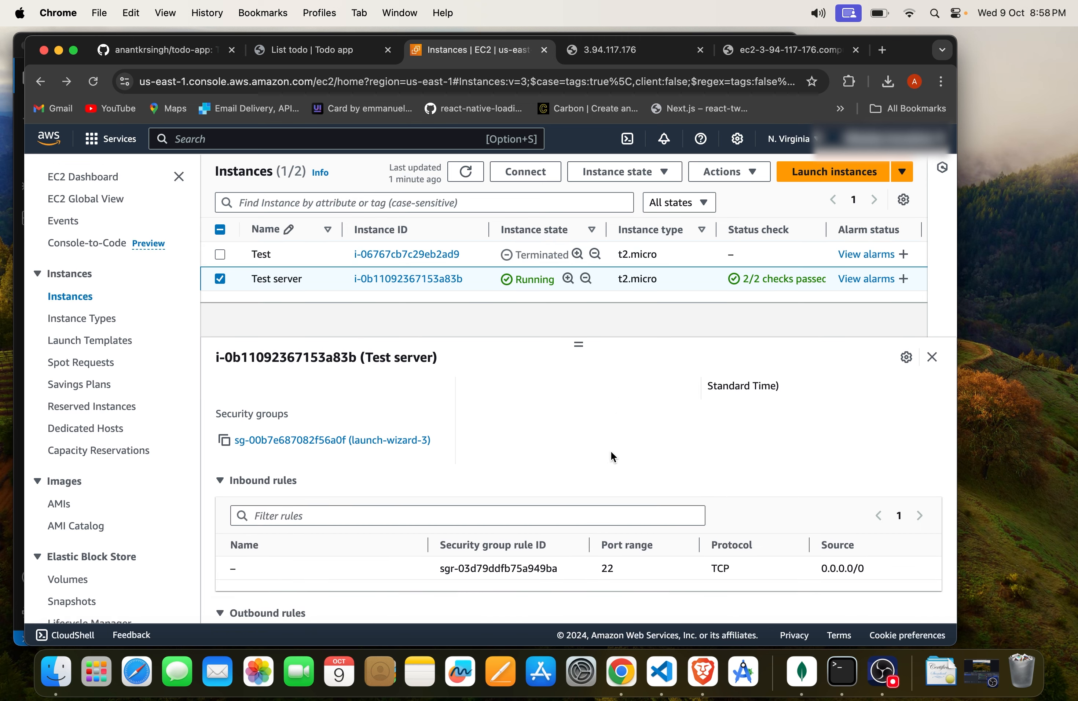
{"action": "scroll", "coordinate": [606, 464], "scroll_direction": "up", "scroll_amount": 3}
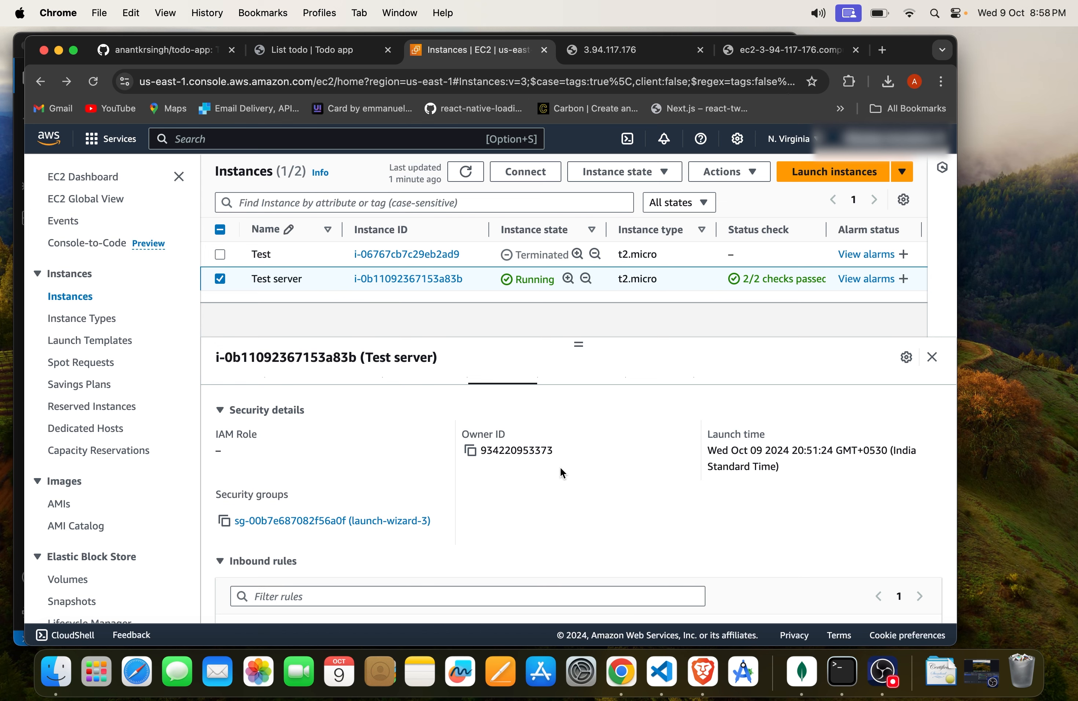
Step: Open the Test server's launch-wizard-3 security group for inbound rule editing and add a Custom TCP rule with port 80
{"action": "left_click", "coordinate": [281, 521]}
{"action": "scroll", "coordinate": [438, 490], "scroll_direction": "down", "scroll_amount": 2}
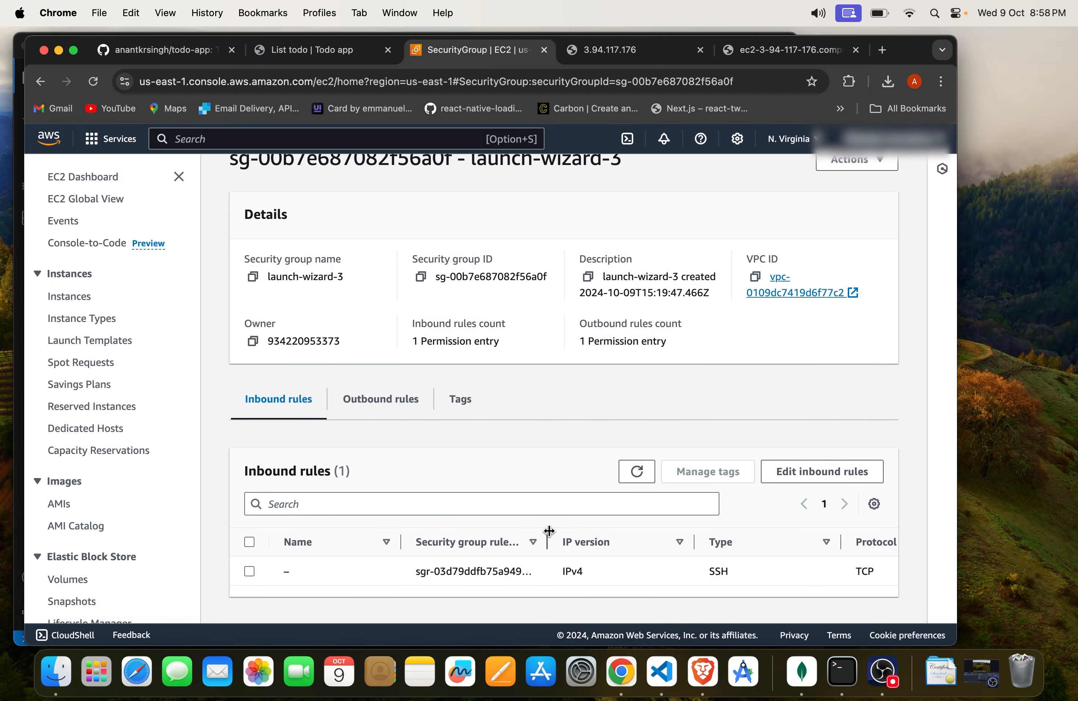
{"action": "left_click", "coordinate": [828, 478]}
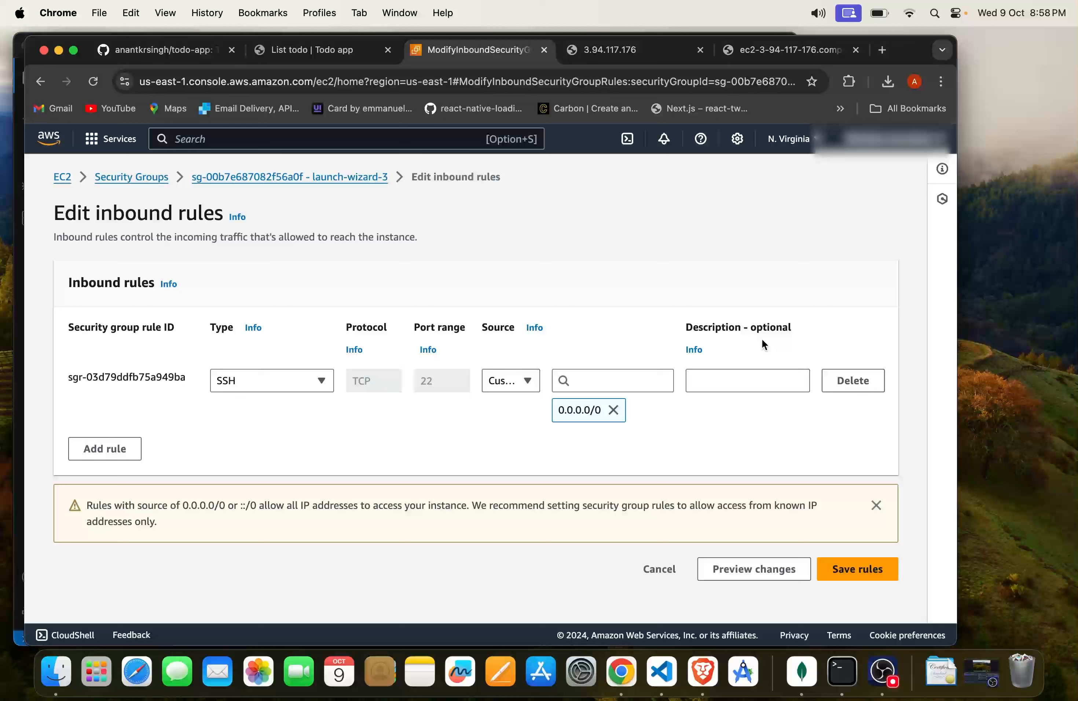
{"action": "left_click", "coordinate": [126, 444]}
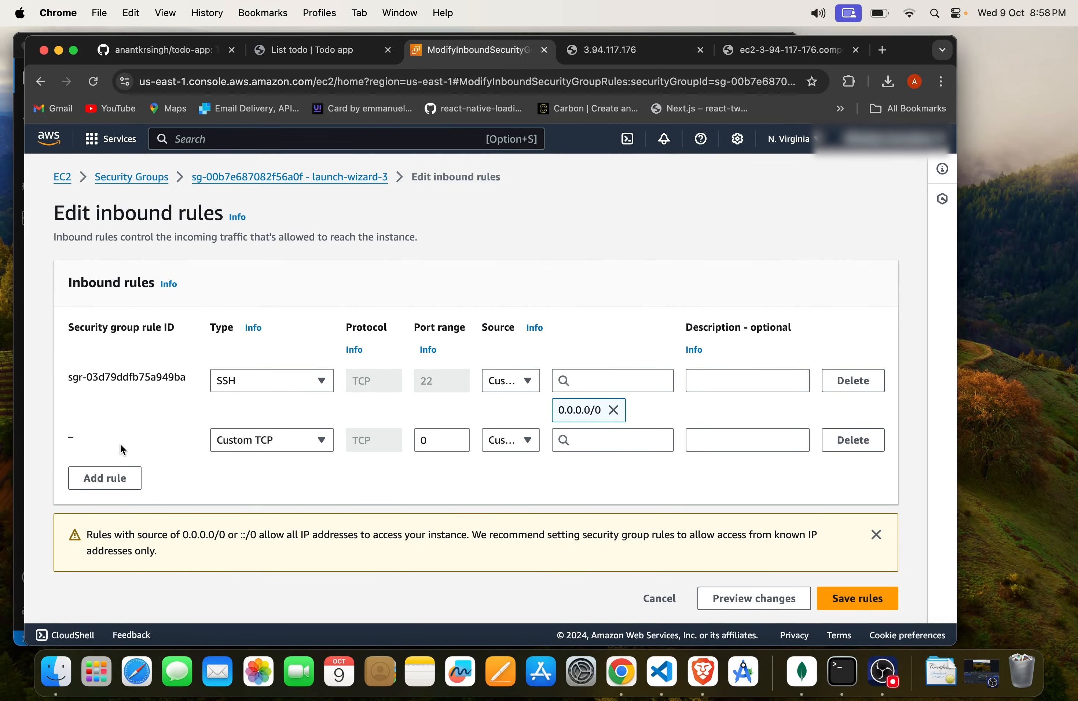
{"action": "left_click", "coordinate": [290, 437]}
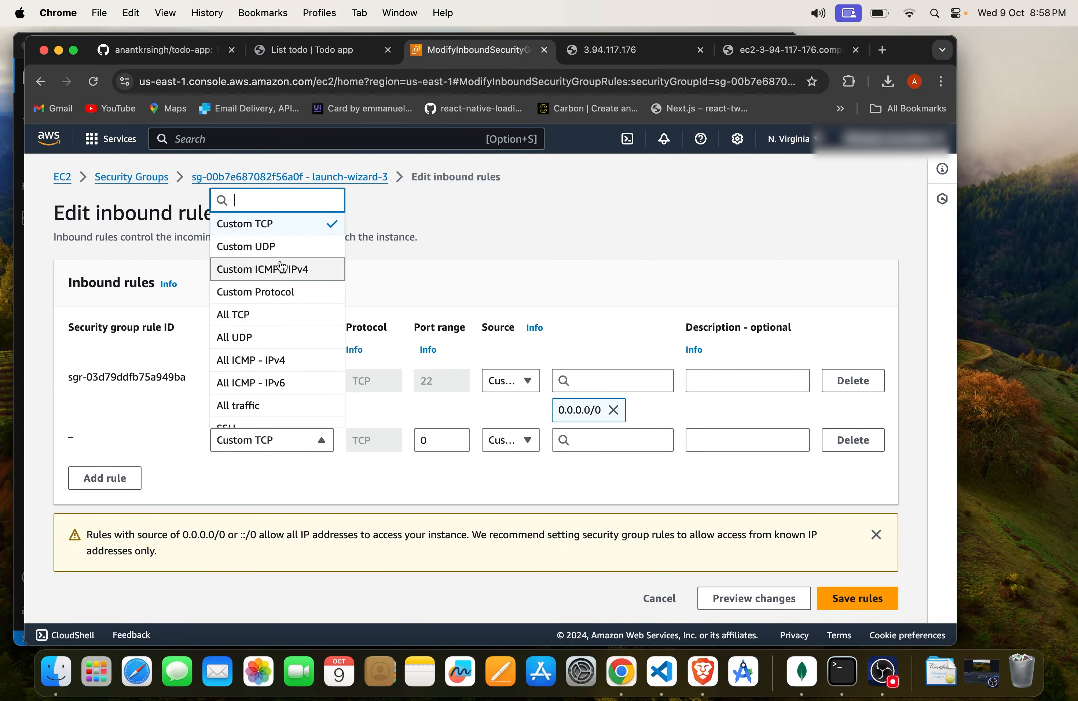
{"action": "left_click", "coordinate": [417, 478]}
{"action": "left_click_drag", "start_coordinate": [461, 436], "coordinate": [417, 435]}
{"action": "key", "text": "BackSpace"}
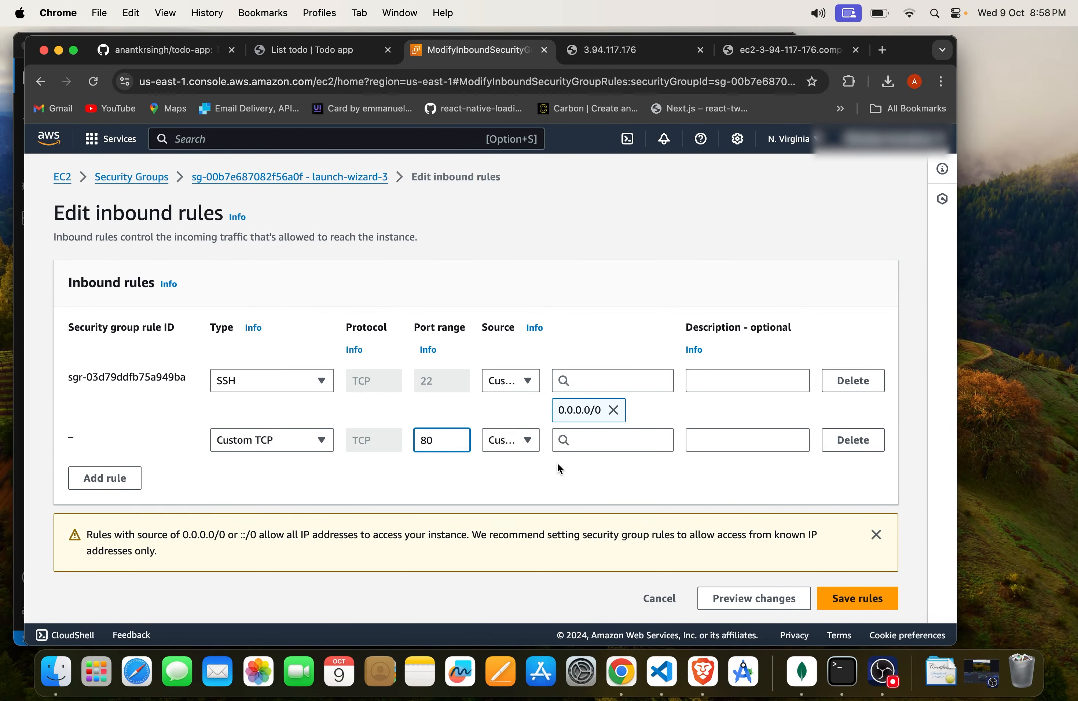
Step: Set the port 80 rule's source to Anywhere-IPv4 (0.0.0.0/0), save the inbound rules and review the updated rule list
{"action": "left_click", "coordinate": [518, 435]}
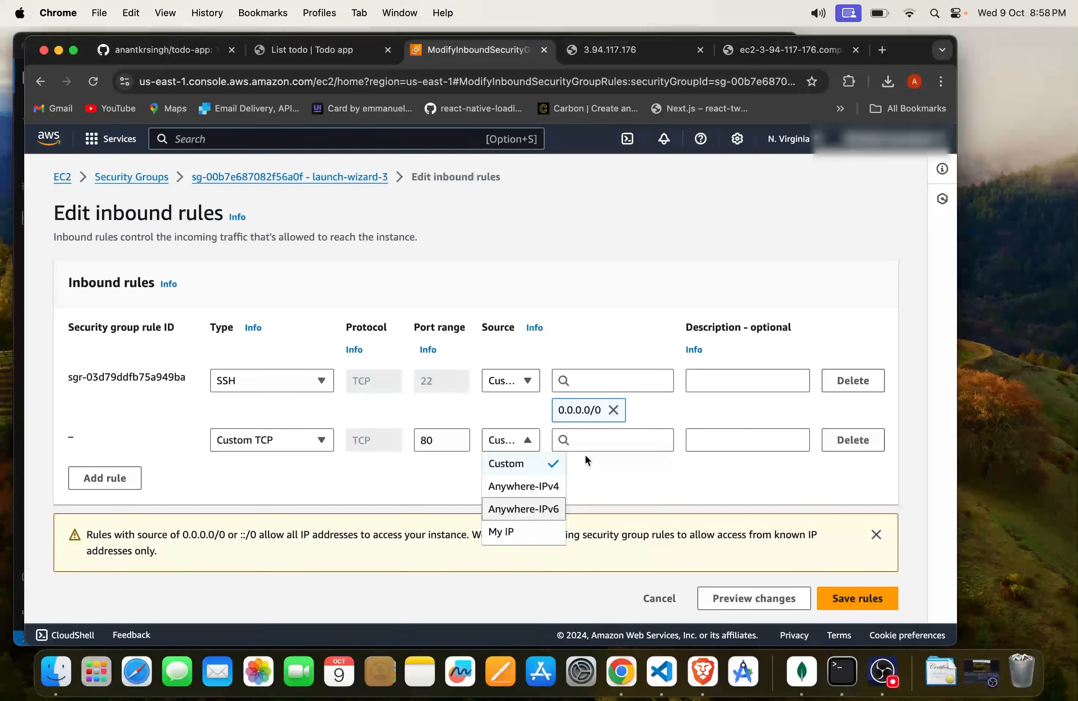
{"action": "left_click", "coordinate": [527, 466]}
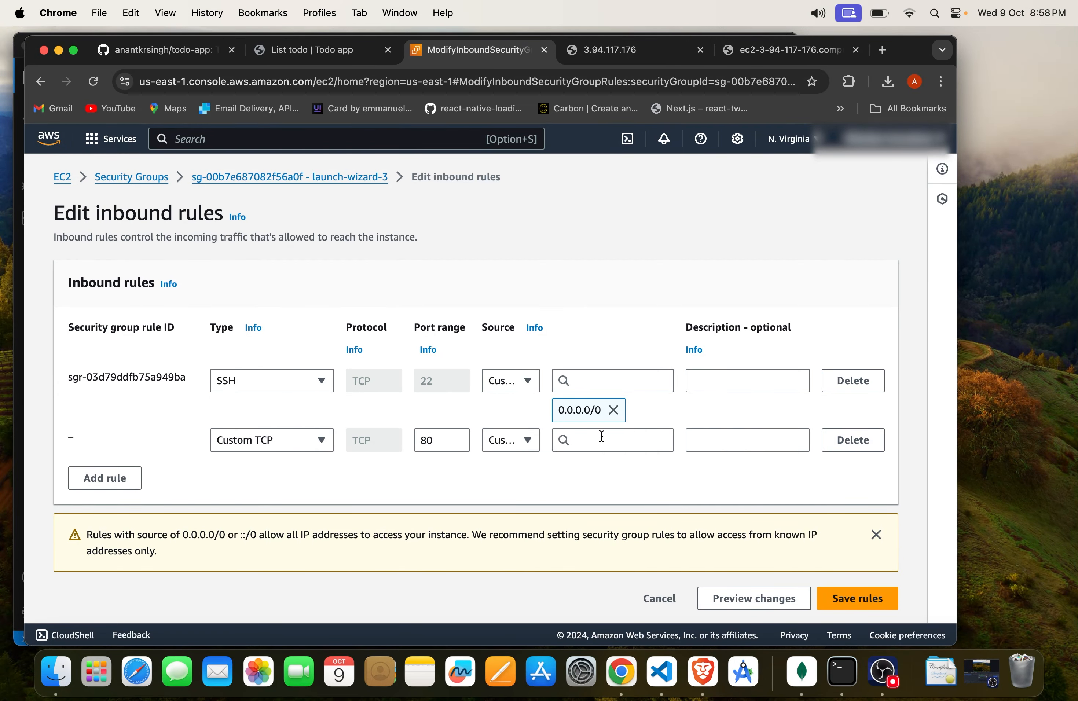
{"action": "left_click", "coordinate": [601, 438]}
{"action": "left_click", "coordinate": [602, 491]}
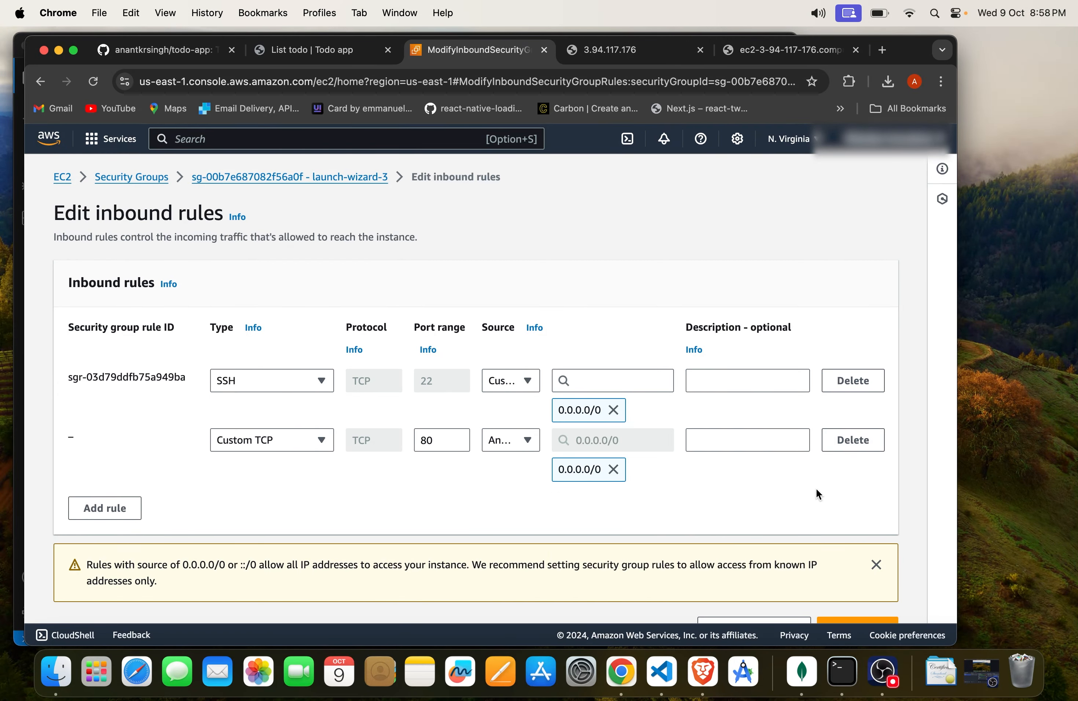
{"action": "scroll", "coordinate": [816, 490], "scroll_direction": "down", "scroll_amount": 1}
{"action": "left_click", "coordinate": [865, 596]}
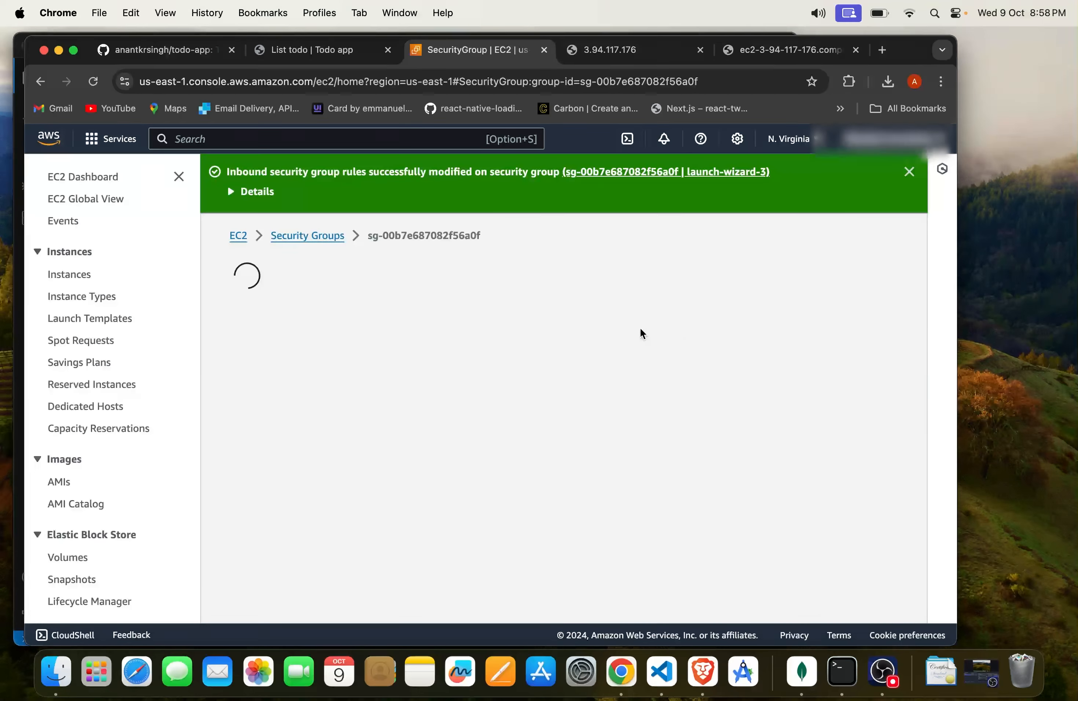
{"action": "scroll", "coordinate": [517, 425], "scroll_direction": "down", "scroll_amount": 3}
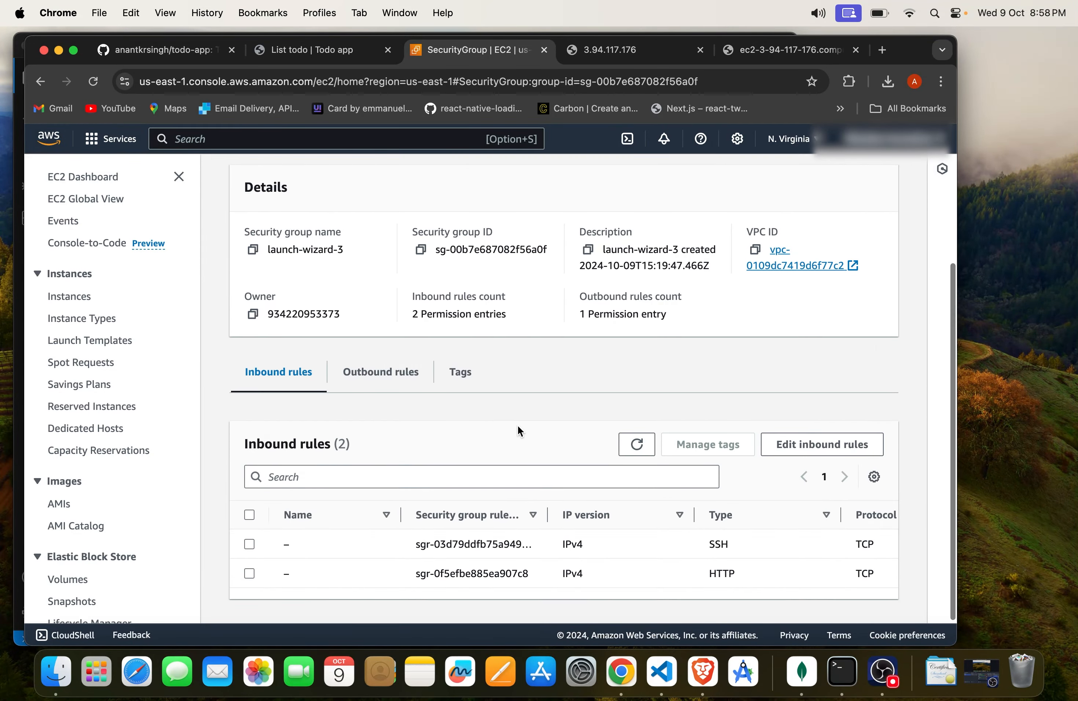
{"action": "scroll", "coordinate": [517, 425], "scroll_direction": "up", "scroll_amount": 3}
Step: Reload the public DNS and 3.94.117.176 pages and read what the server returns at the public IP
{"action": "left_click", "coordinate": [767, 53]}
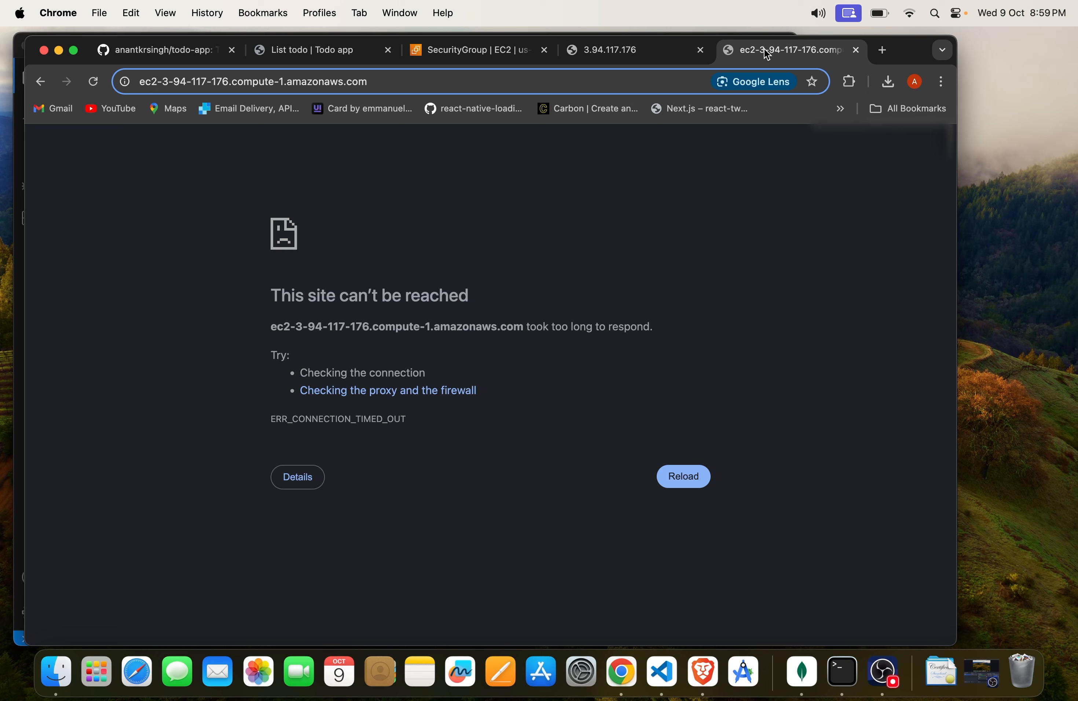
{"action": "key", "text": "Return"}
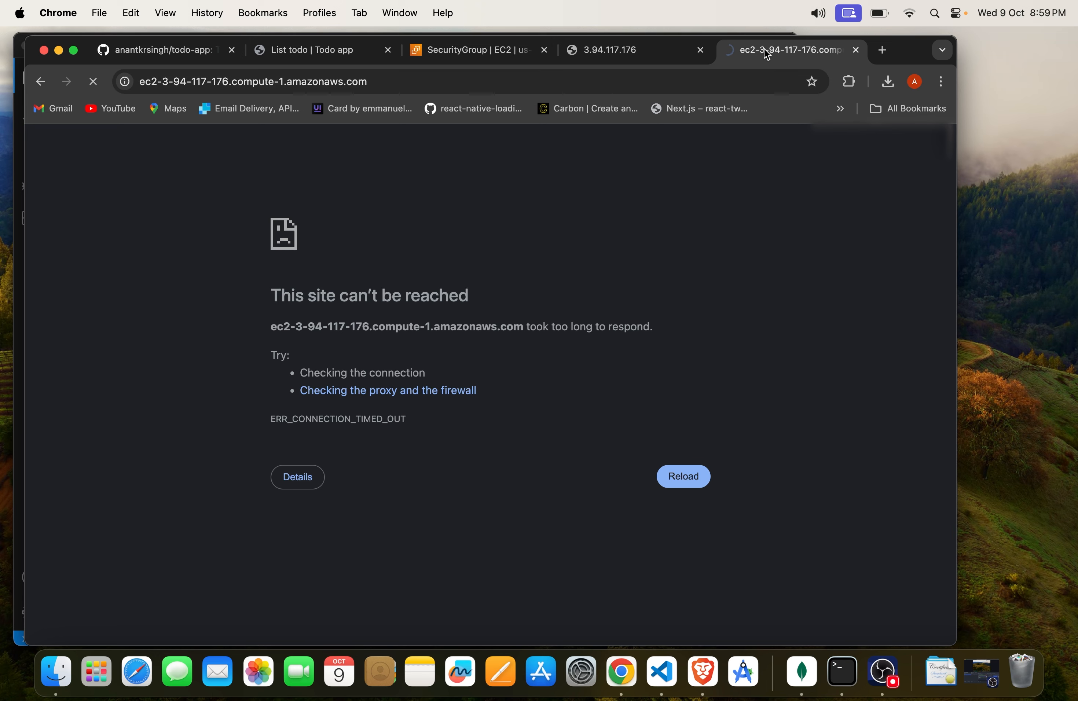
{"action": "left_click", "coordinate": [646, 50]}
{"action": "key", "text": "super+r"}
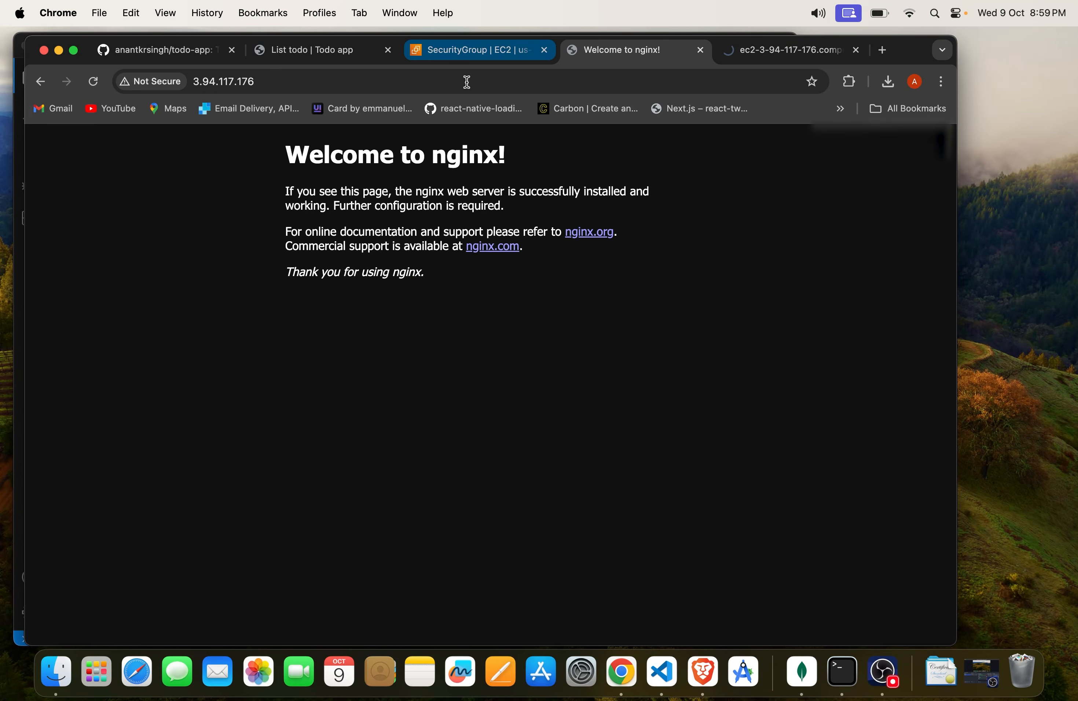
{"action": "left_click_drag", "start_coordinate": [281, 160], "coordinate": [565, 161]}
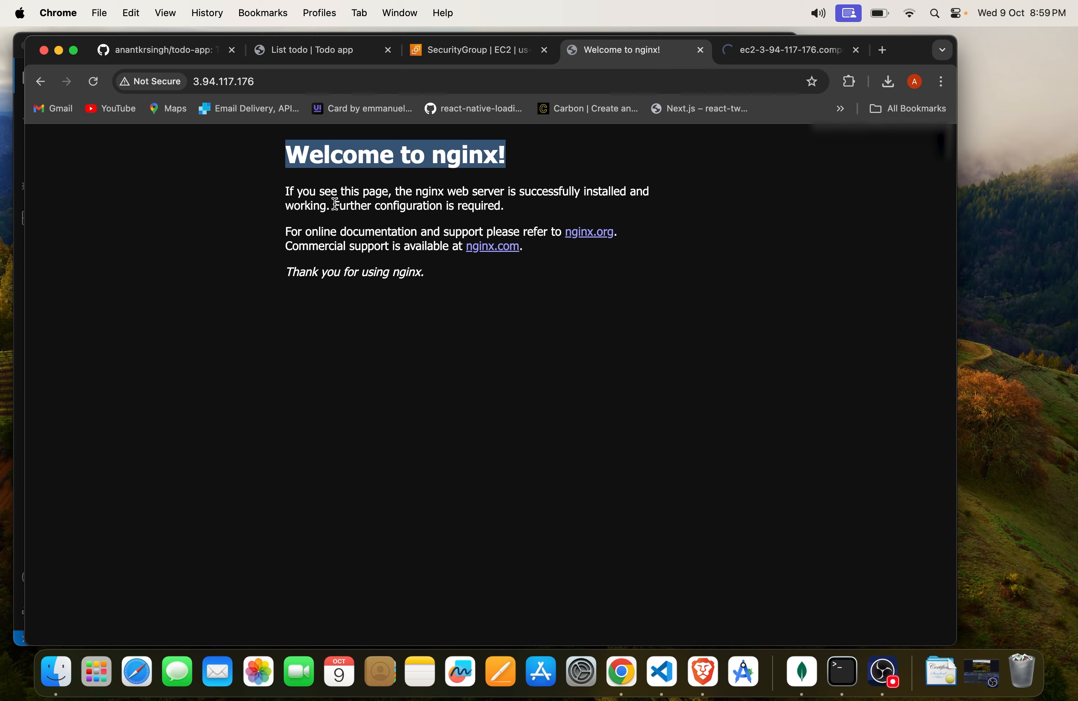
{"action": "left_click", "coordinate": [288, 195]}
{"action": "left_click_drag", "start_coordinate": [287, 194], "coordinate": [522, 248]}
{"action": "left_click", "coordinate": [471, 301]}
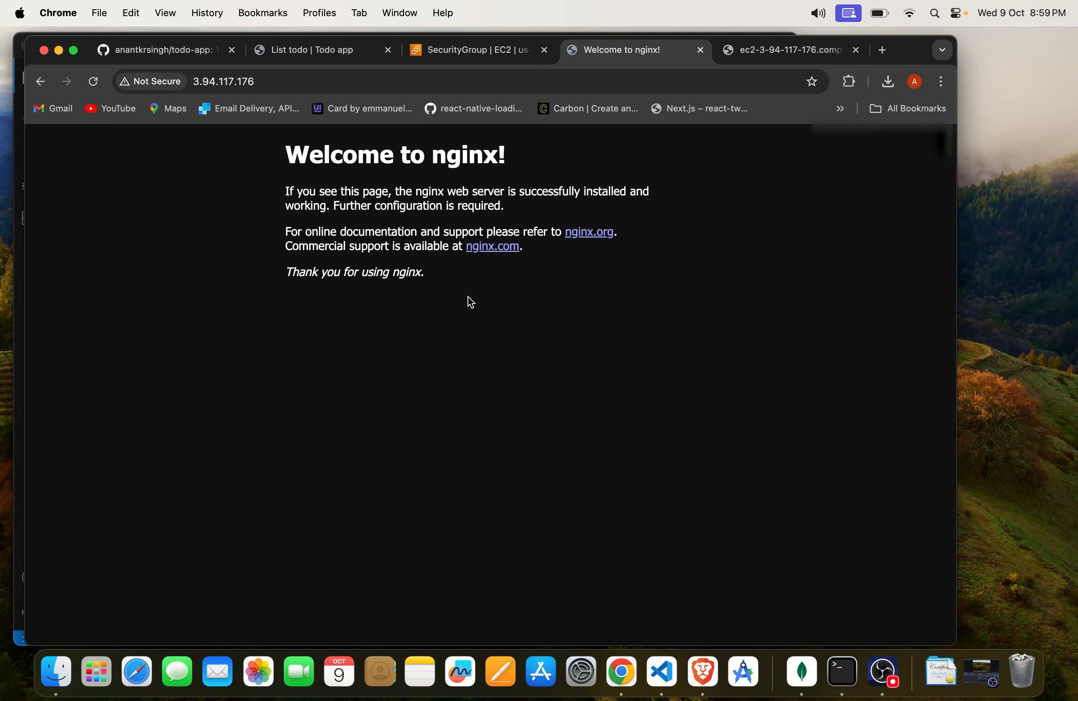
Step: Close the public DNS page, switch to Terminal and exit the nginx status output to get back to the prompt
{"action": "left_click", "coordinate": [761, 41]}
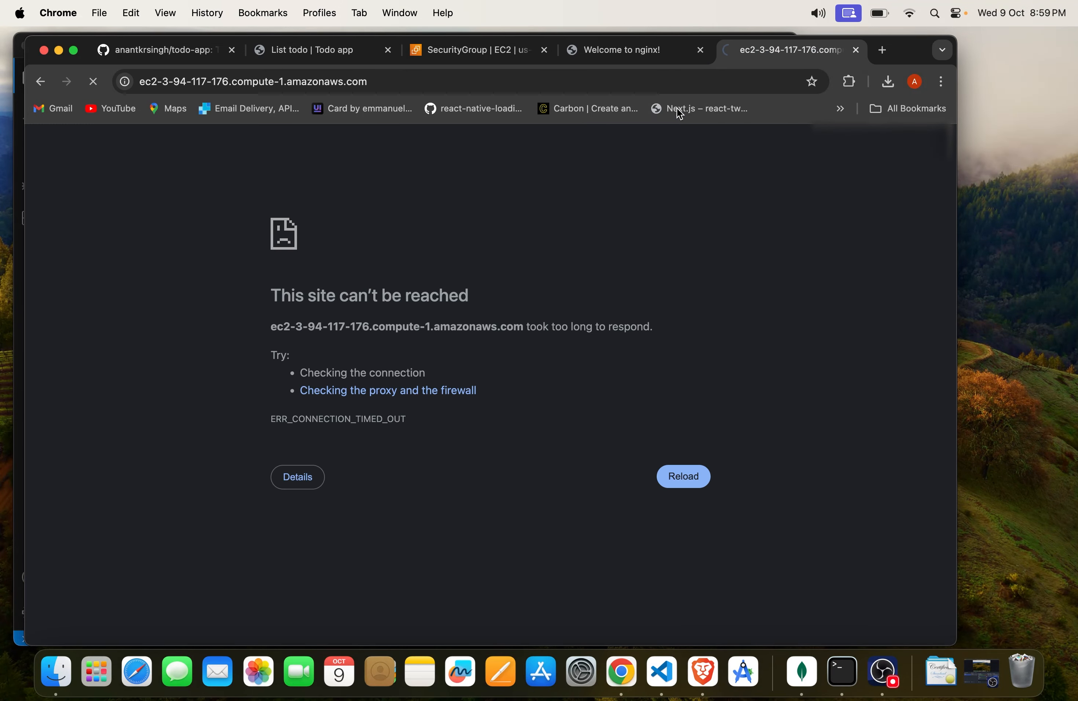
{"action": "left_click", "coordinate": [855, 50]}
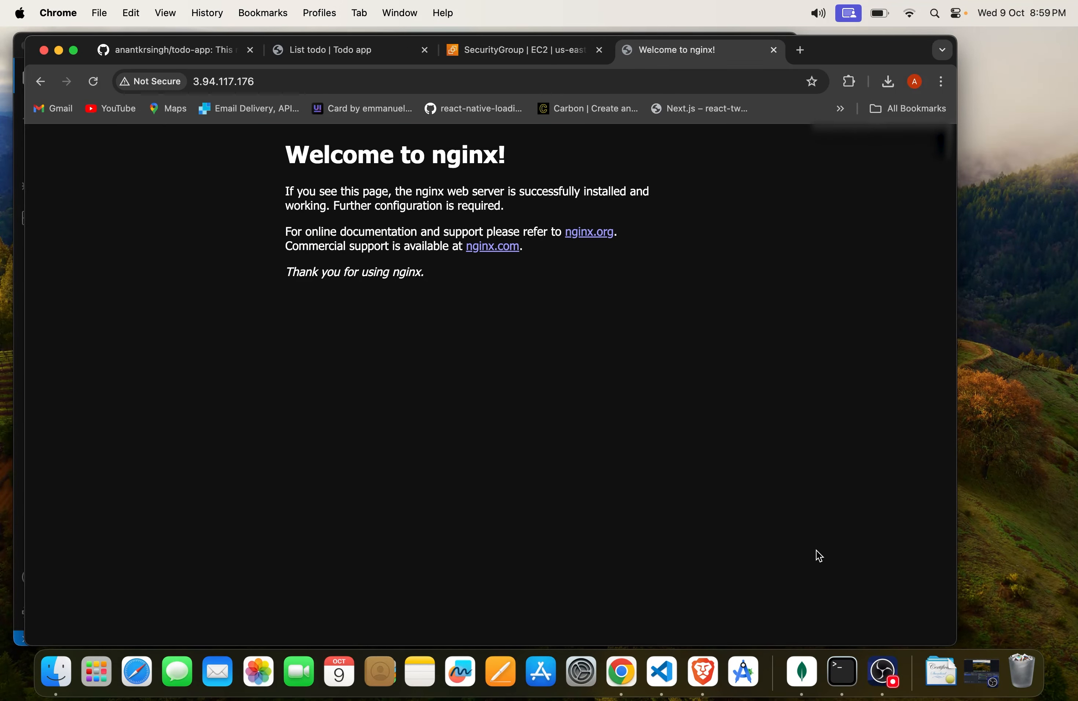
{"action": "left_click", "coordinate": [844, 666]}
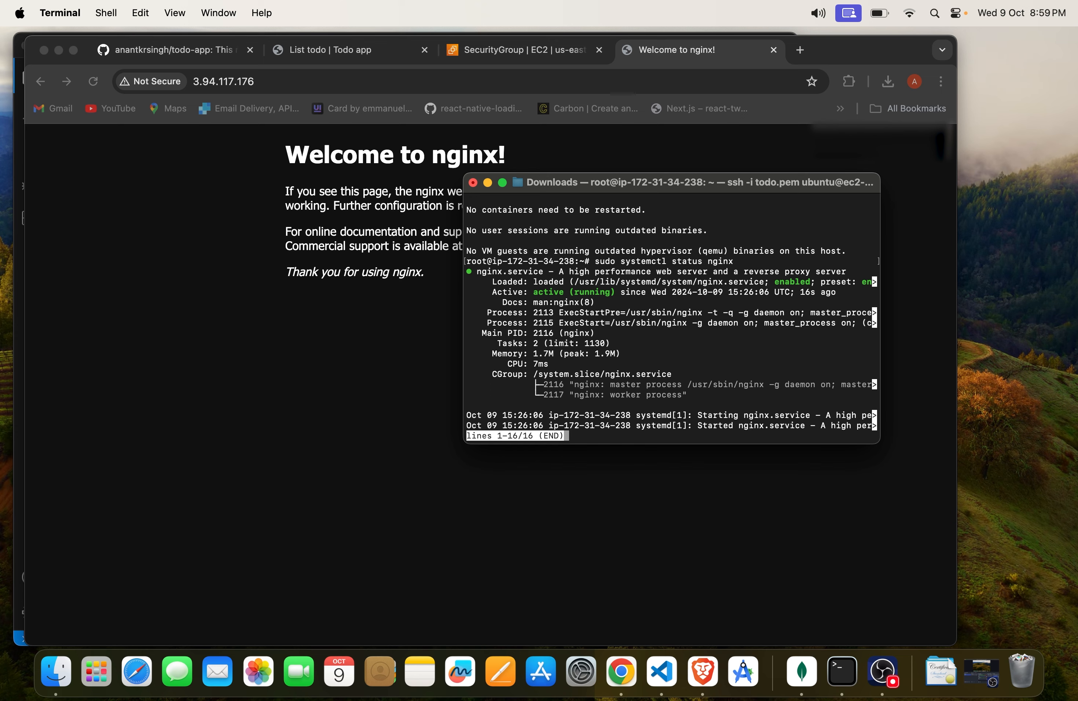
{"action": "key", "text": "ctrl+c"}
{"action": "key", "text": "ctrl+c"}
{"action": "key", "text": "ctrl+c"}
{"action": "key", "text": "ctrl+c"}
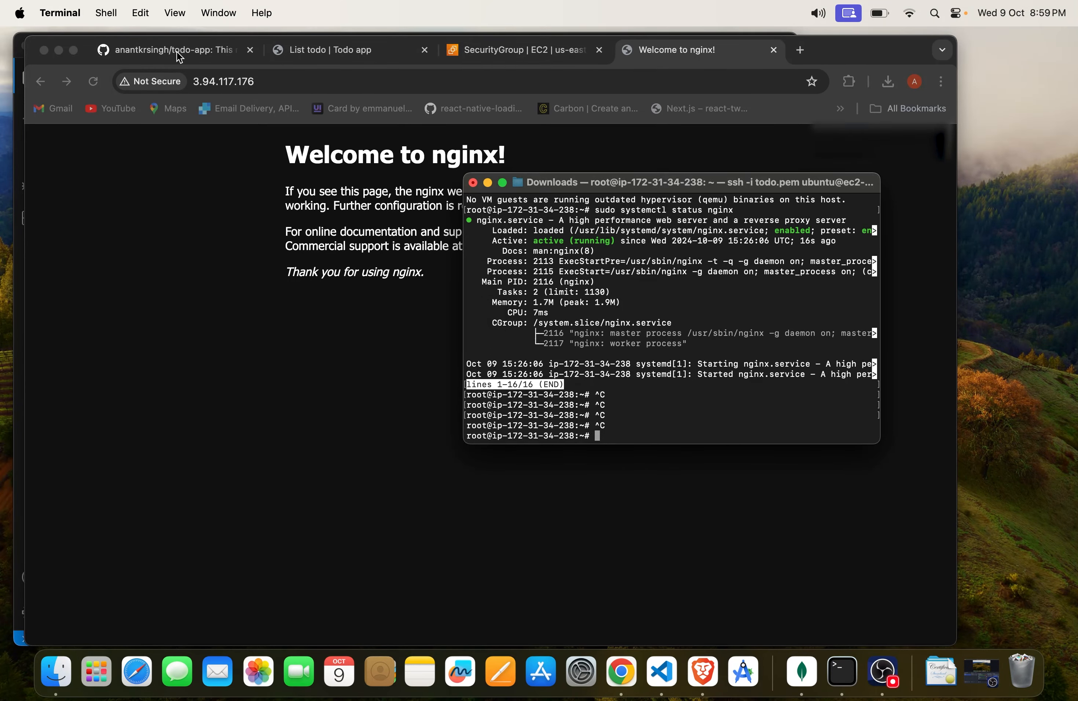
Step: Bring up the todo-app GitHub repository, then run git in Terminal to check that it is available on the server
{"action": "left_click", "coordinate": [178, 51]}
{"action": "key", "text": "super+Tab"}
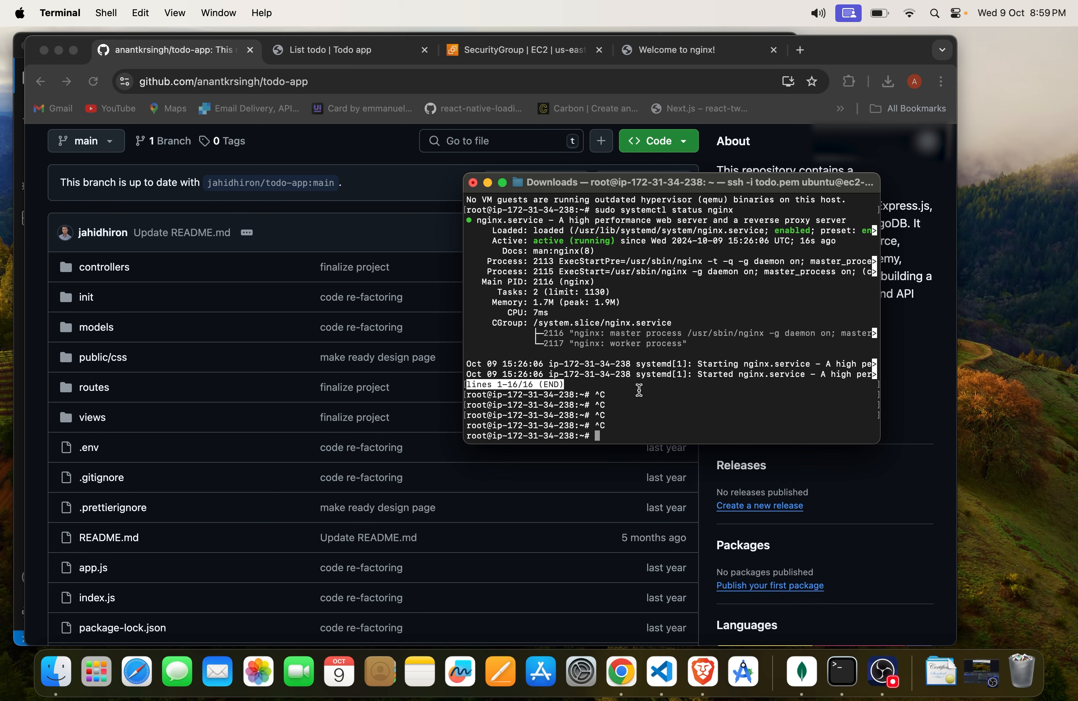
{"action": "type", "text": "git"}
{"action": "key", "text": "Return"}
{"action": "scroll", "coordinate": [553, 399], "scroll_direction": "up", "scroll_amount": 5}
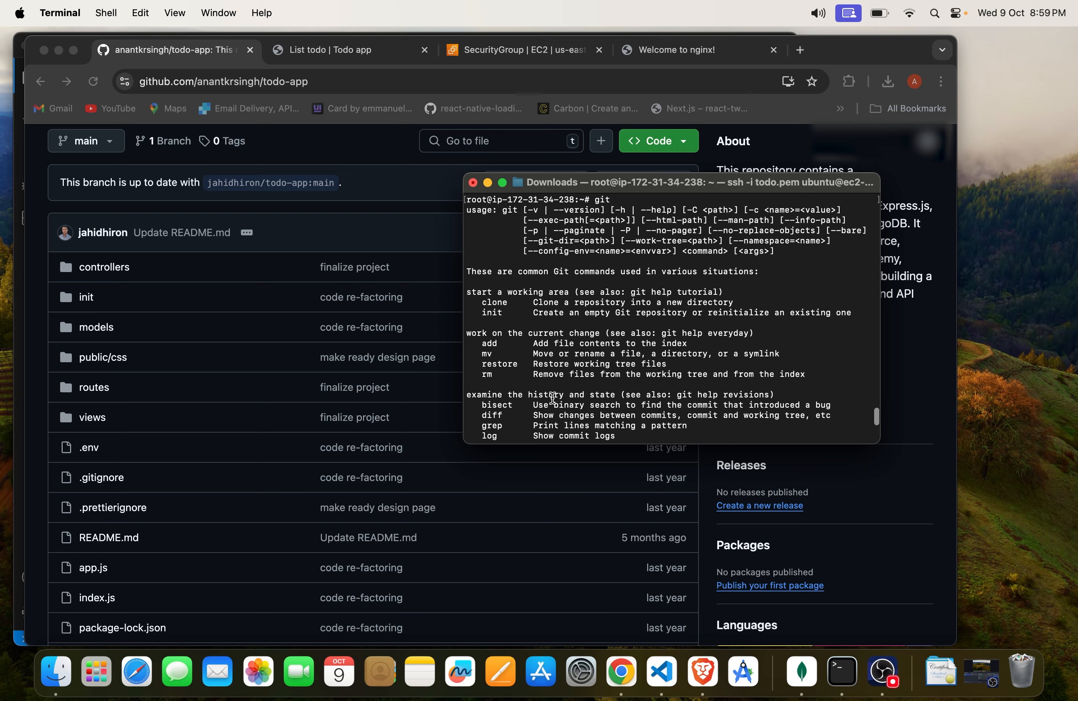
{"action": "scroll", "coordinate": [553, 398], "scroll_direction": "up", "scroll_amount": 3}
{"action": "scroll", "coordinate": [553, 398], "scroll_direction": "down", "scroll_amount": 10}
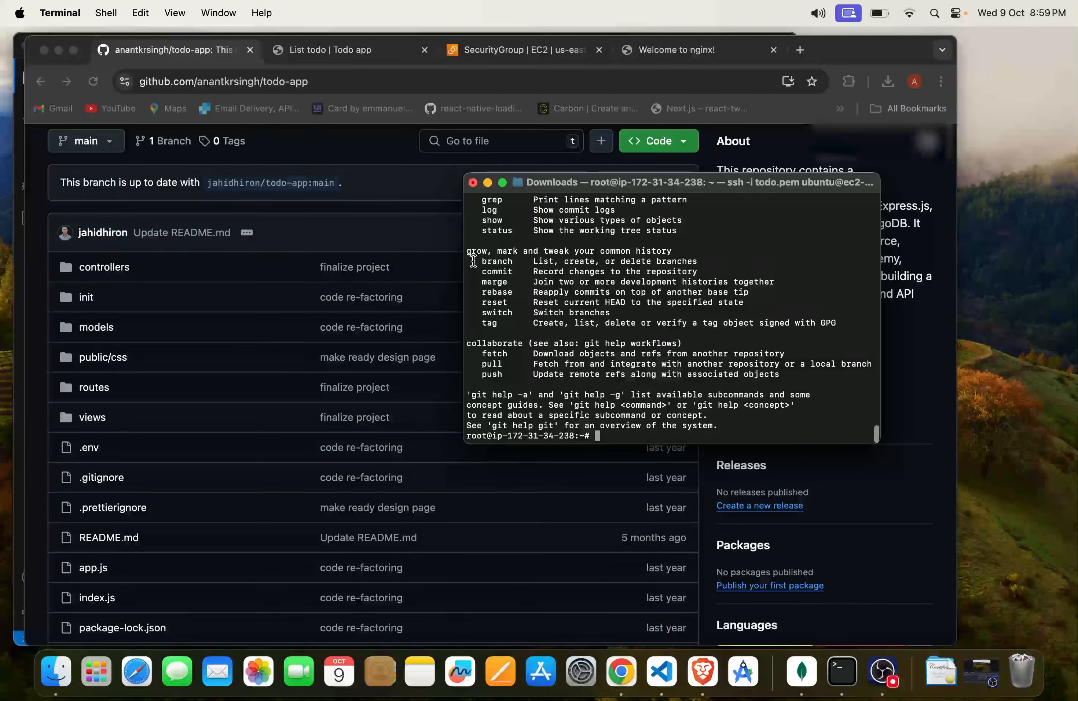
Step: Copy the HTTPS clone URL of the todo-app repository on GitHub
{"action": "left_click", "coordinate": [350, 226]}
{"action": "scroll", "coordinate": [586, 193], "scroll_direction": "up", "scroll_amount": 2}
{"action": "left_click", "coordinate": [659, 174]}
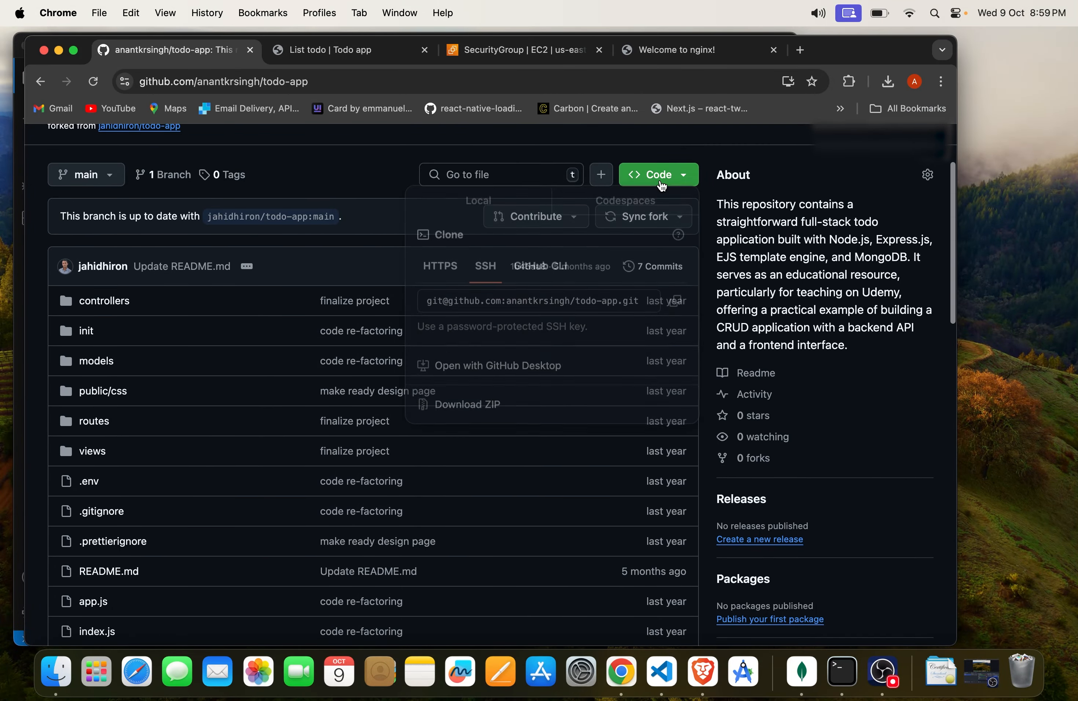
{"action": "left_click", "coordinate": [440, 269]}
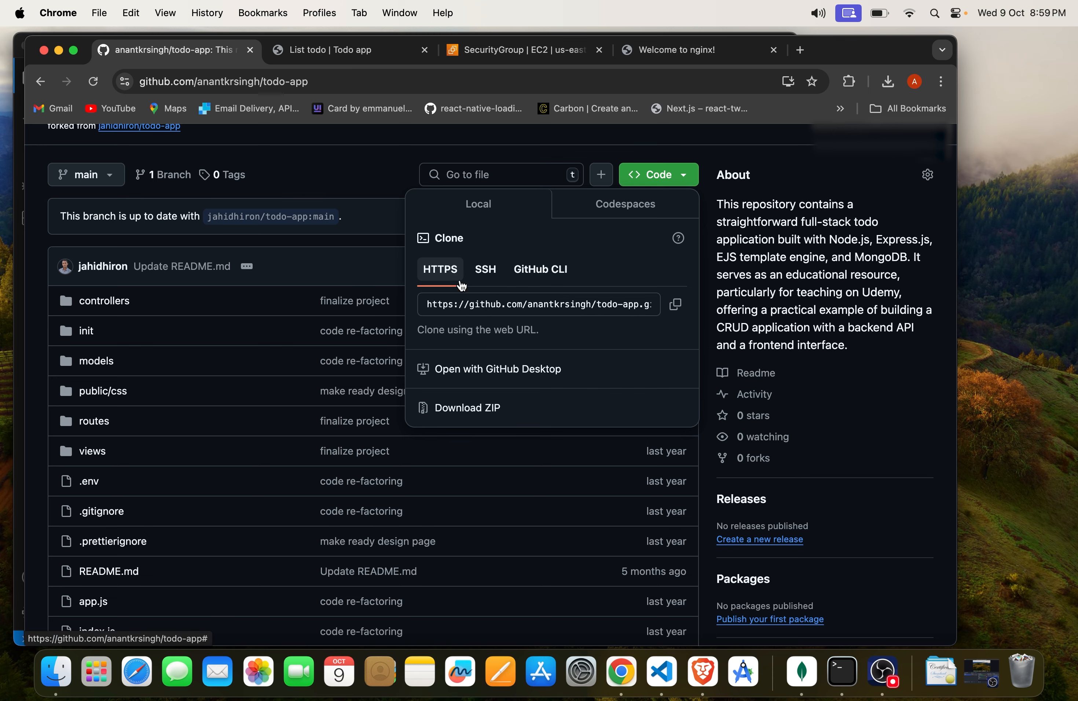
{"action": "left_click", "coordinate": [673, 312]}
{"action": "key", "text": "Escape"}
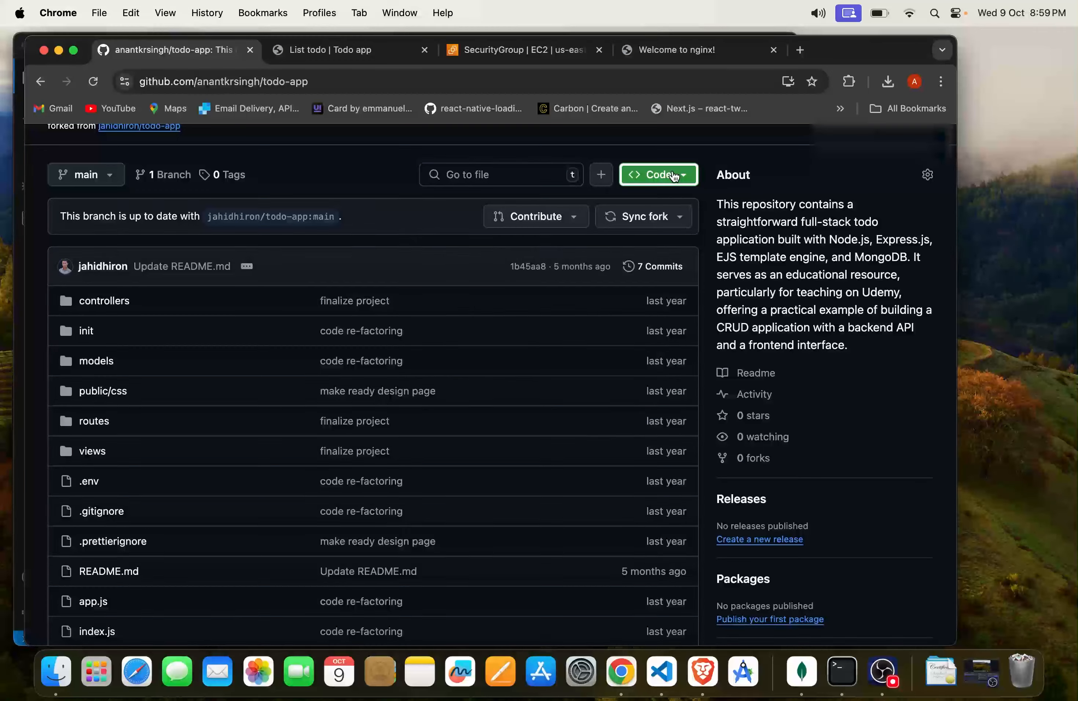
Step: Switch to Terminal and list the contents of the root user's home directory on the server
{"action": "key", "text": "super+Tab"}
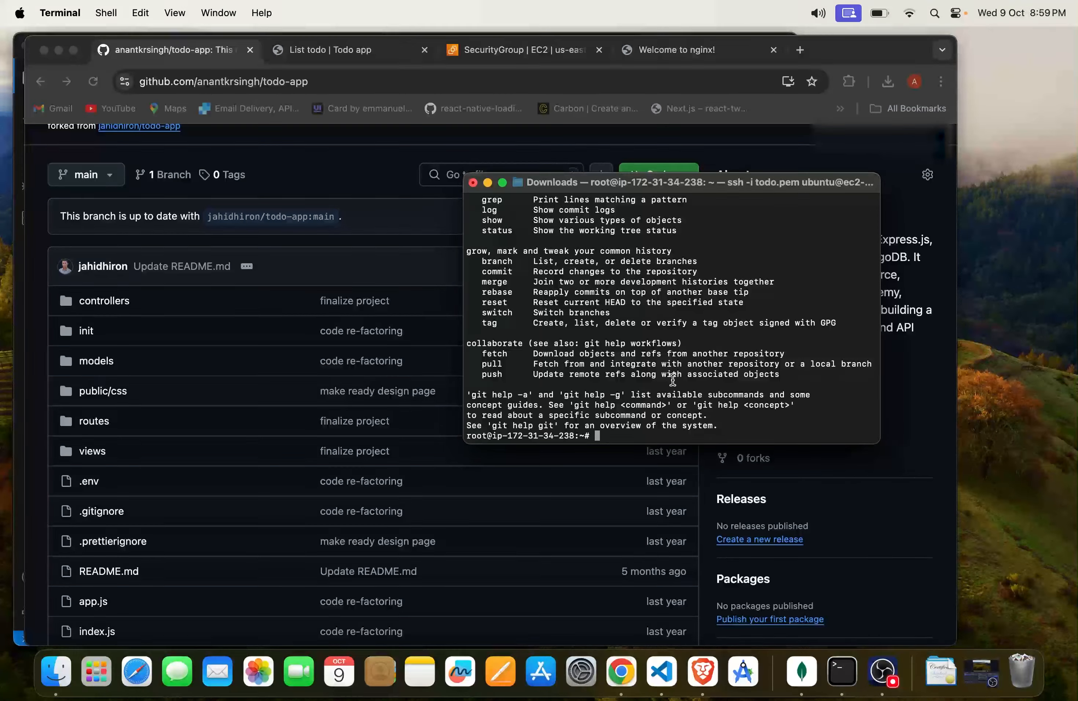
{"action": "type", "text": "gir"}
{"action": "key", "text": "BackSpace"}
{"action": "key", "text": "BackSpace"}
{"action": "key", "text": "BackSpace"}
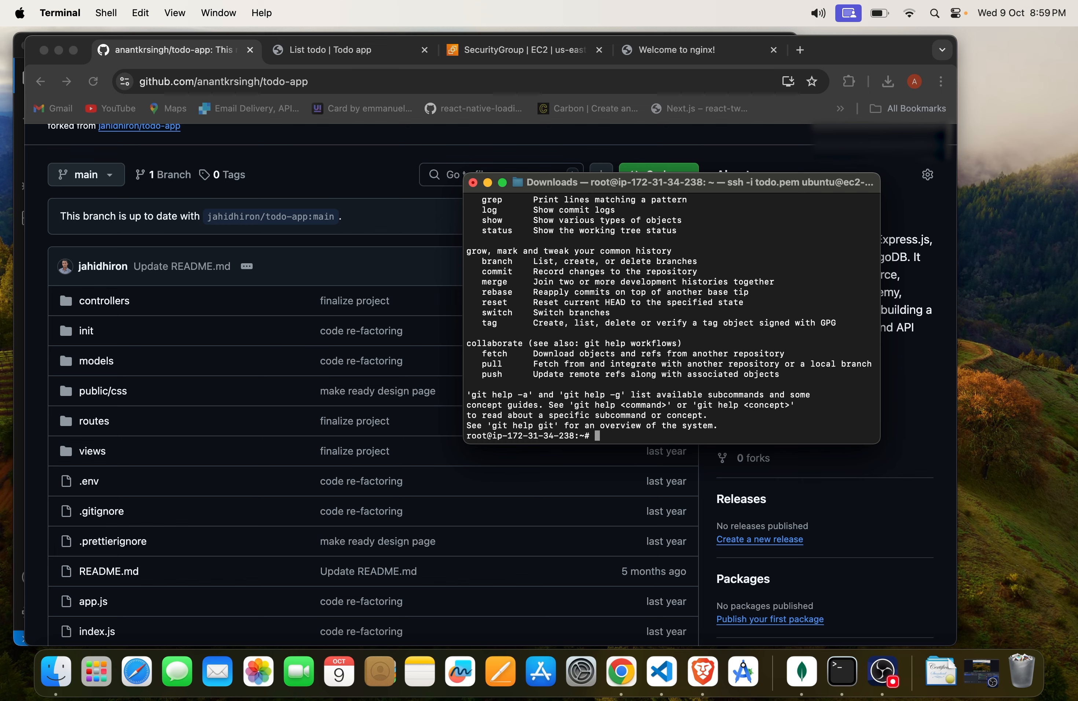
{"action": "type", "text": "ls"}
{"action": "key", "text": "Return"}
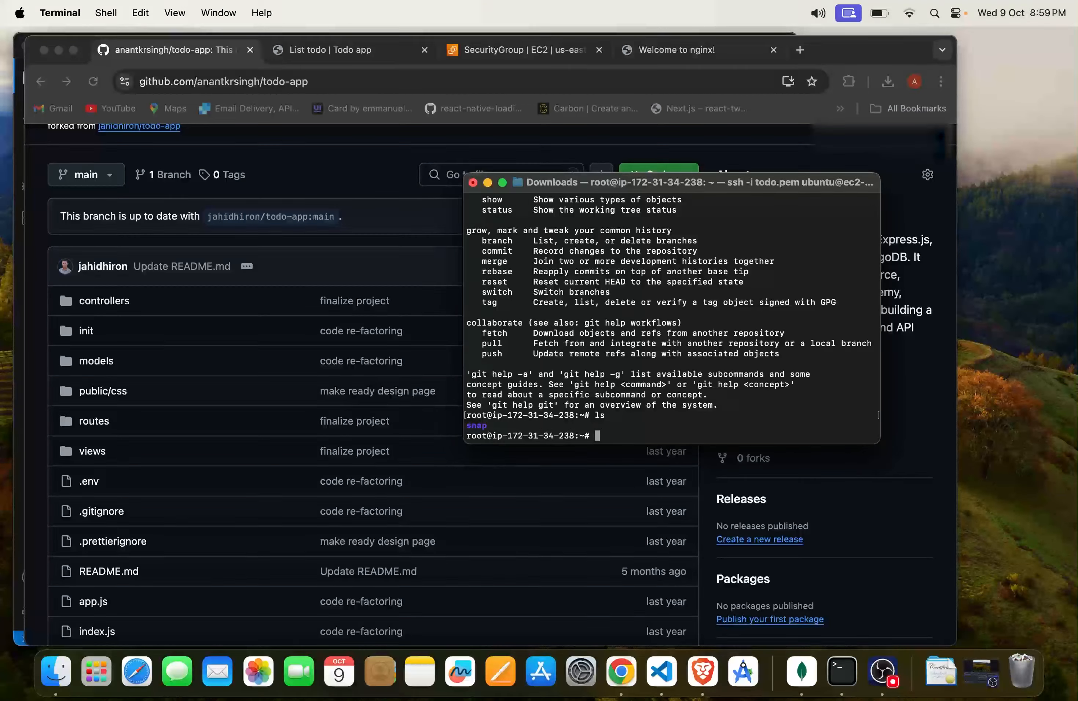
Step: Change to the /home directory on the server and list its contents
{"action": "type", "text": "cd /home"}
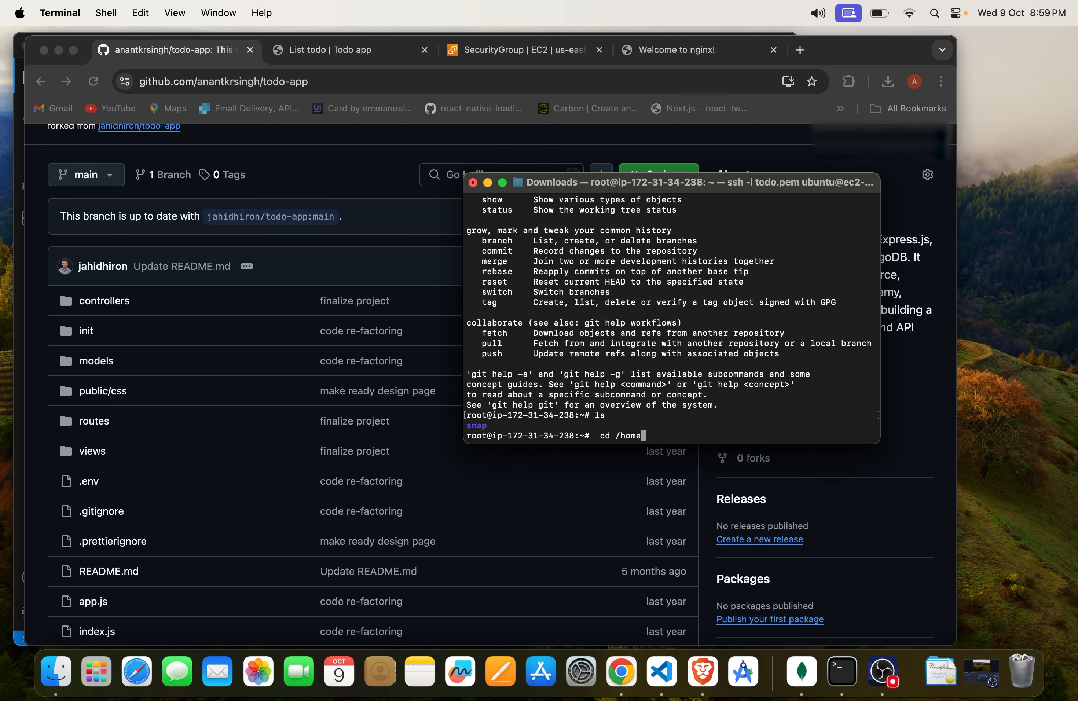
{"action": "key", "text": "Return"}
{"action": "type", "text": "ls"}
{"action": "key", "text": "Return"}
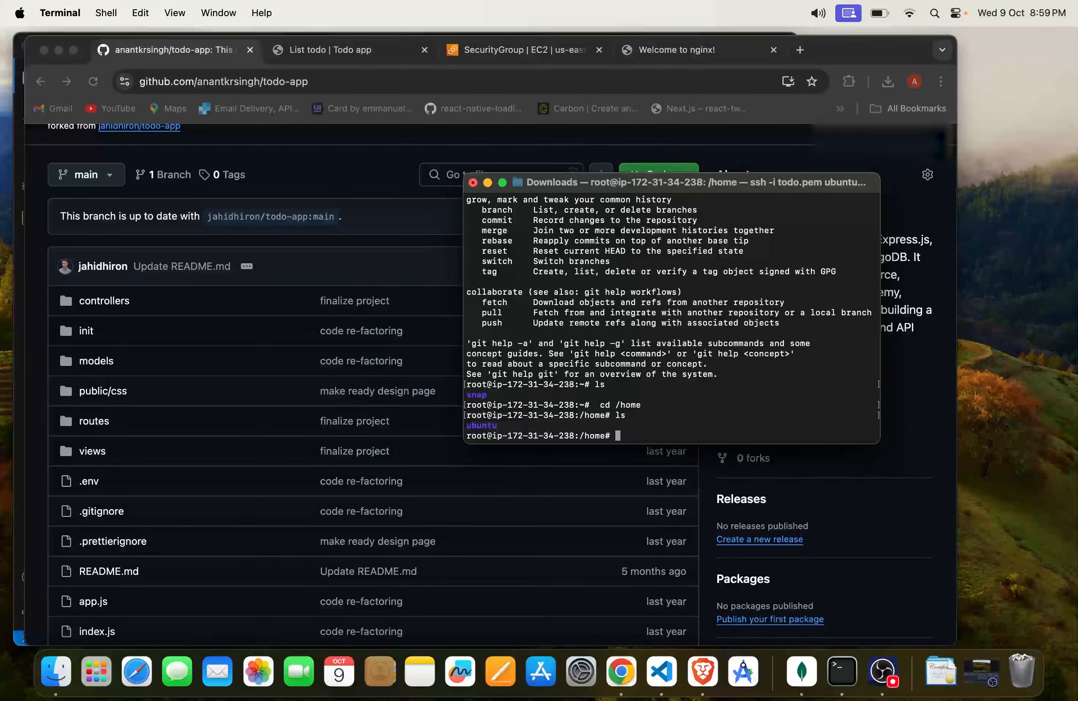
Step: Create a directory named projects in /home, change into it and list its contents
{"action": "type", "text": "mk"}
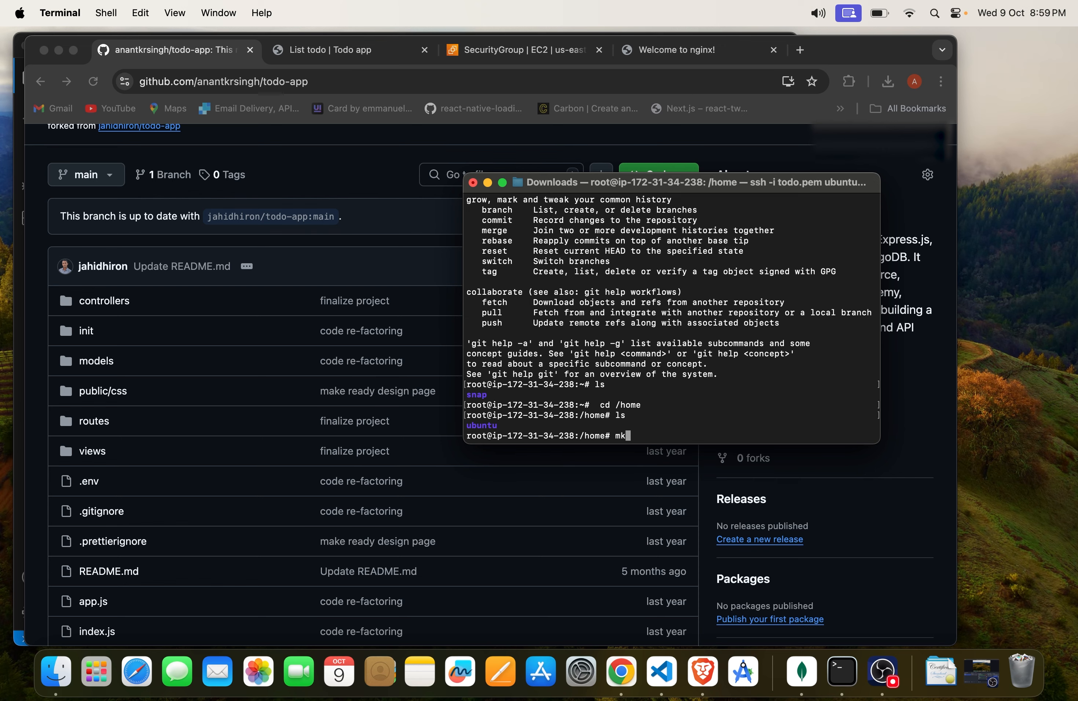
{"action": "type", "text": "dir projects"}
{"action": "key", "text": "Return"}
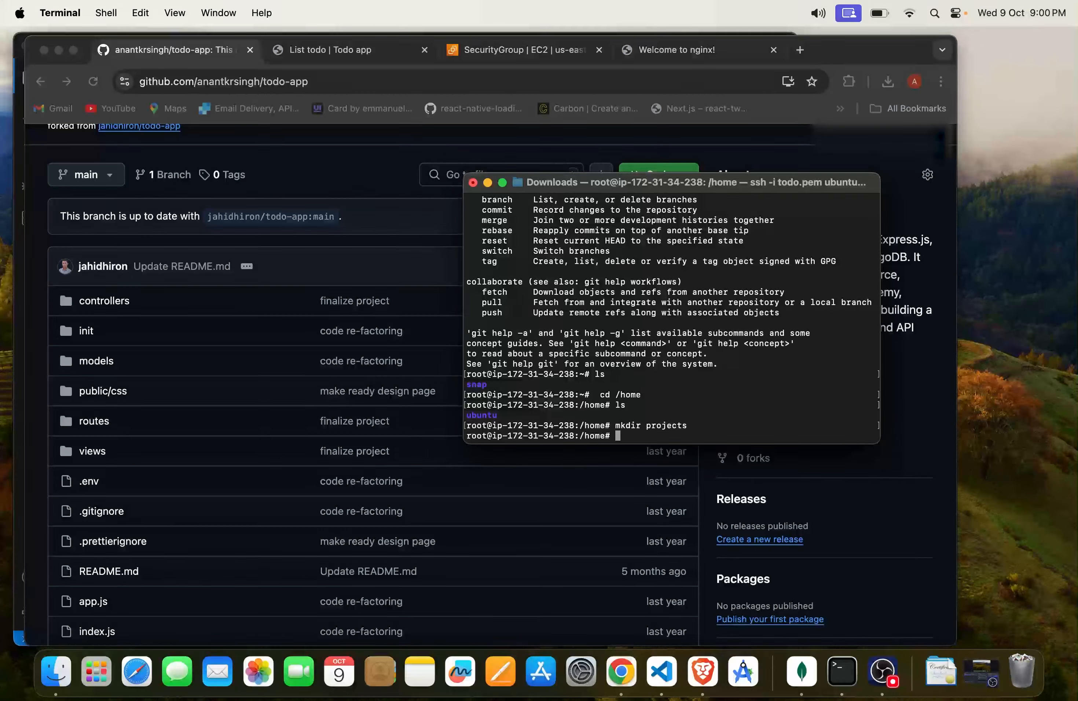
{"action": "type", "text": "cd projects"}
{"action": "key", "text": "Return"}
{"action": "type", "text": "ls"}
{"action": "key", "text": "Return"}
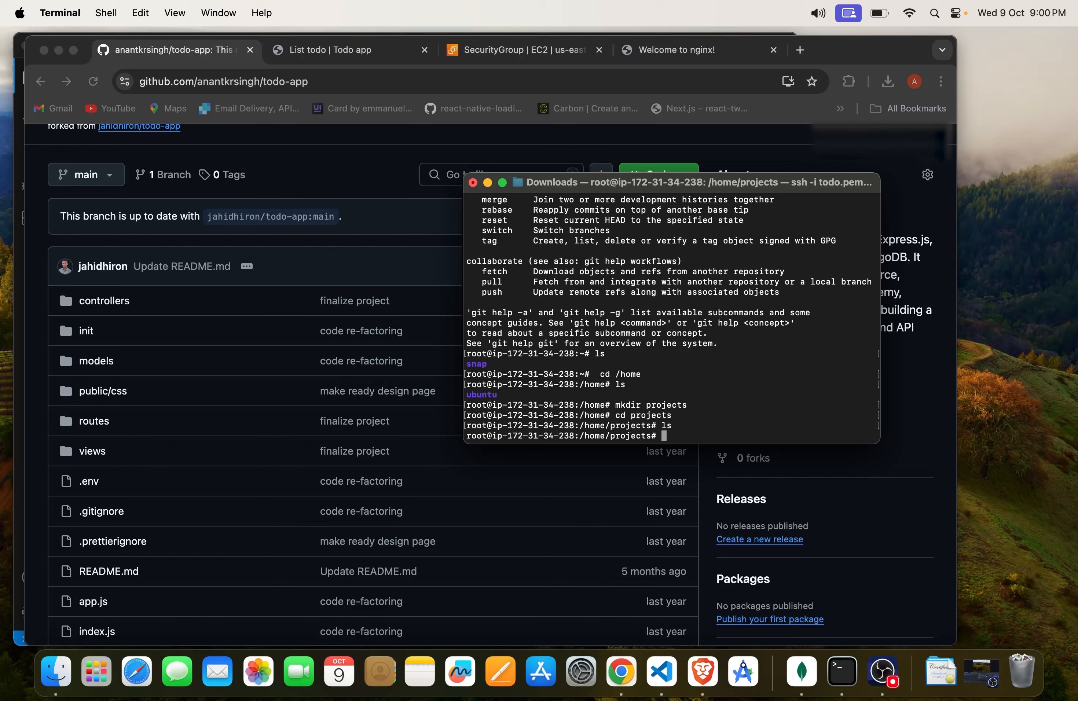
Step: Clone the todo-app repository into /home/projects with git clone and the copied HTTPS URL
{"action": "type", "text": "git clone"}
{"action": "key", "text": "super+v"}
{"action": "key", "text": "Return"}
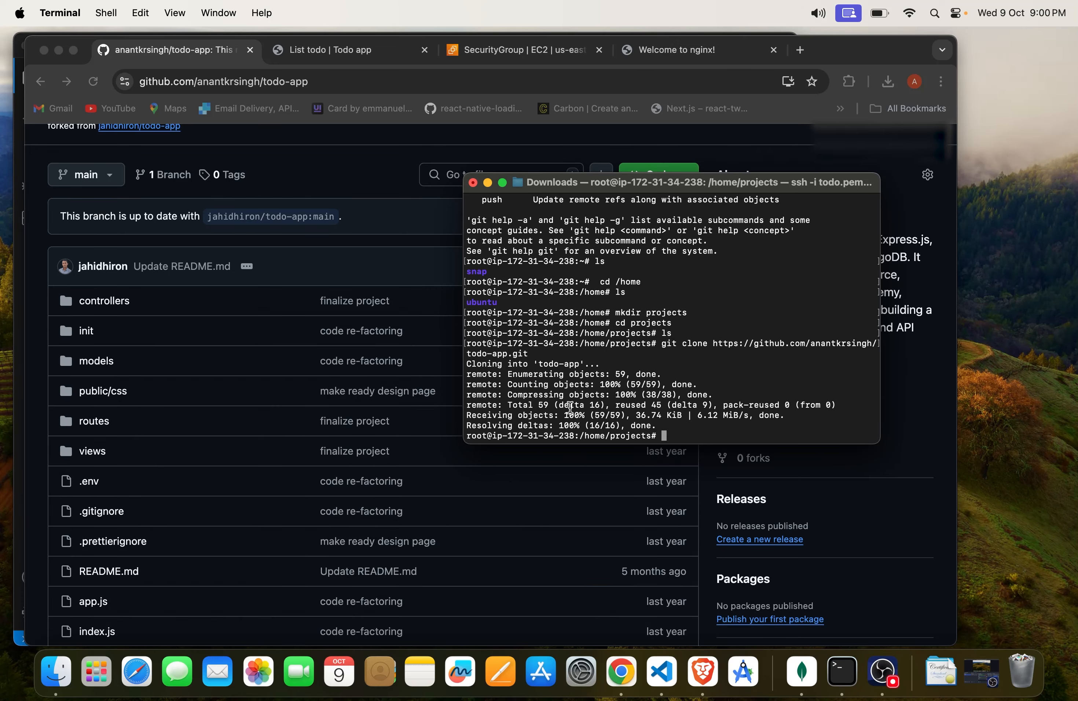
{"action": "left_click_drag", "start_coordinate": [550, 417], "coordinate": [642, 416]}
{"action": "left_click", "coordinate": [678, 424]}
Step: List the contents of /home/projects and change into the cloned todo-app directory
{"action": "type", "text": "ls"}
{"action": "key", "text": "Return"}
{"action": "type", "text": "cd to"}
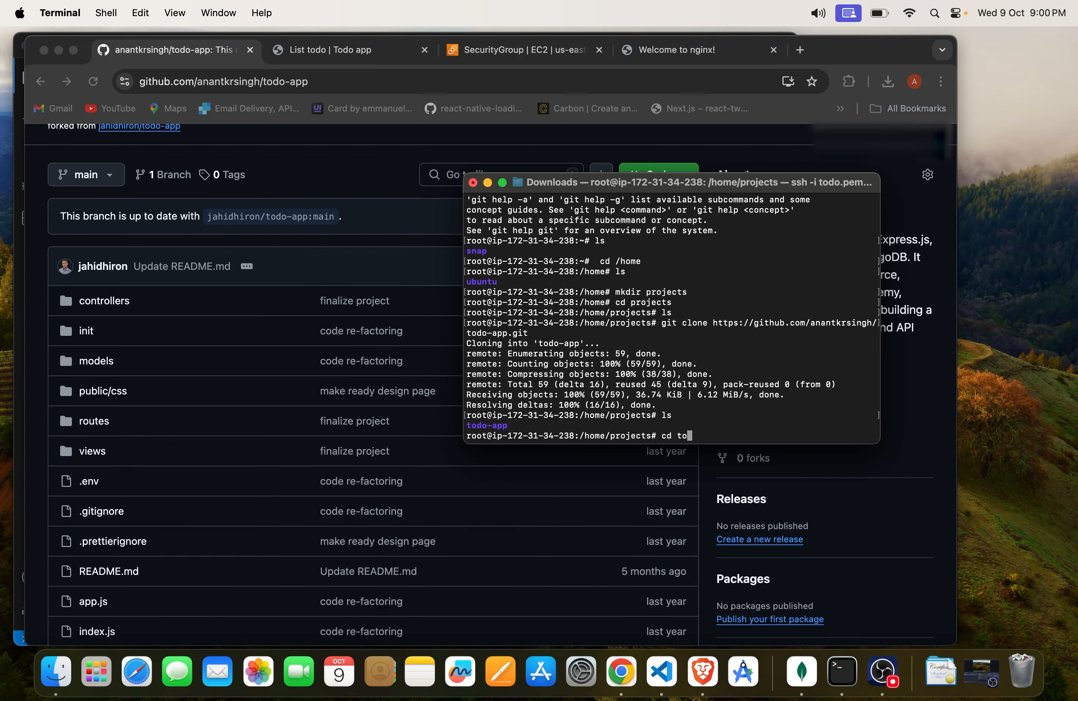
{"action": "type", "text": "do-ap"}
{"action": "key", "text": "Return"}
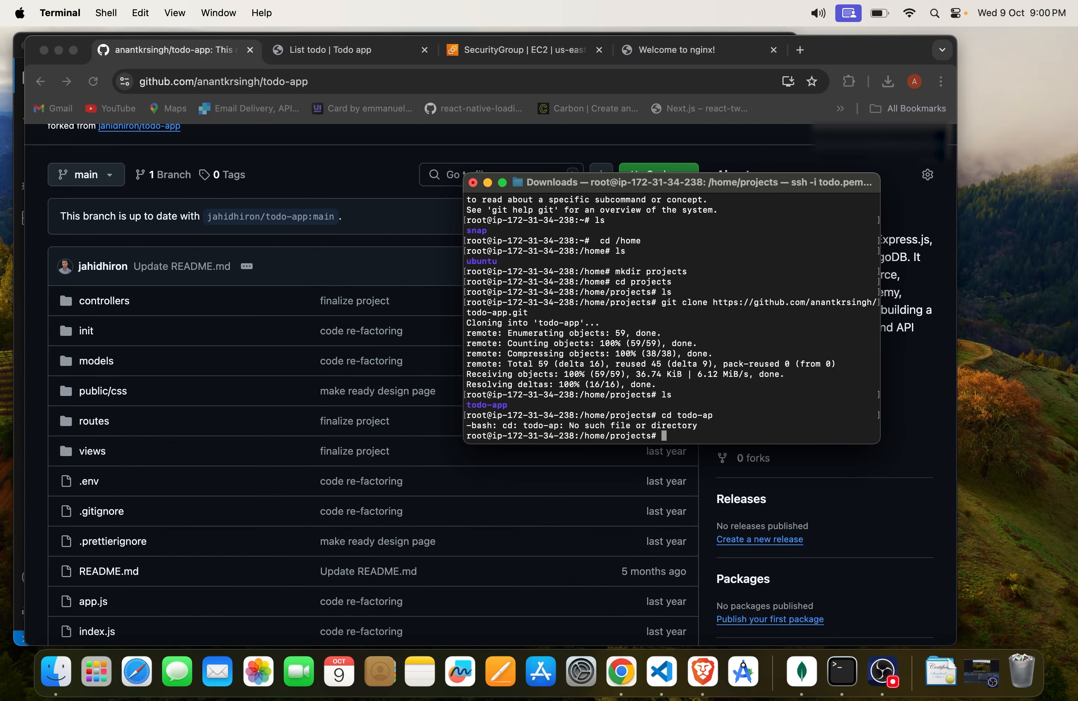
{"action": "key", "text": "Up"}
{"action": "type", "text": "p"}
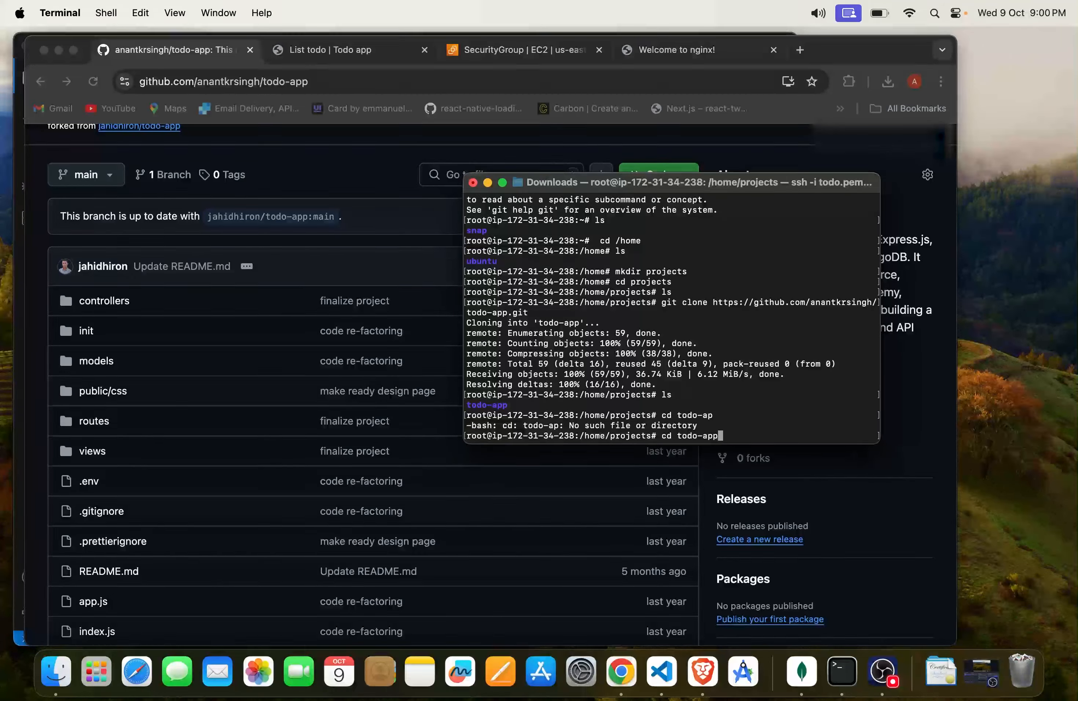
{"action": "key", "text": "Return"}
Step: List the todo-app directory's contents on the server and look over the cloned files
{"action": "type", "text": "ls"}
{"action": "key", "text": "Return"}
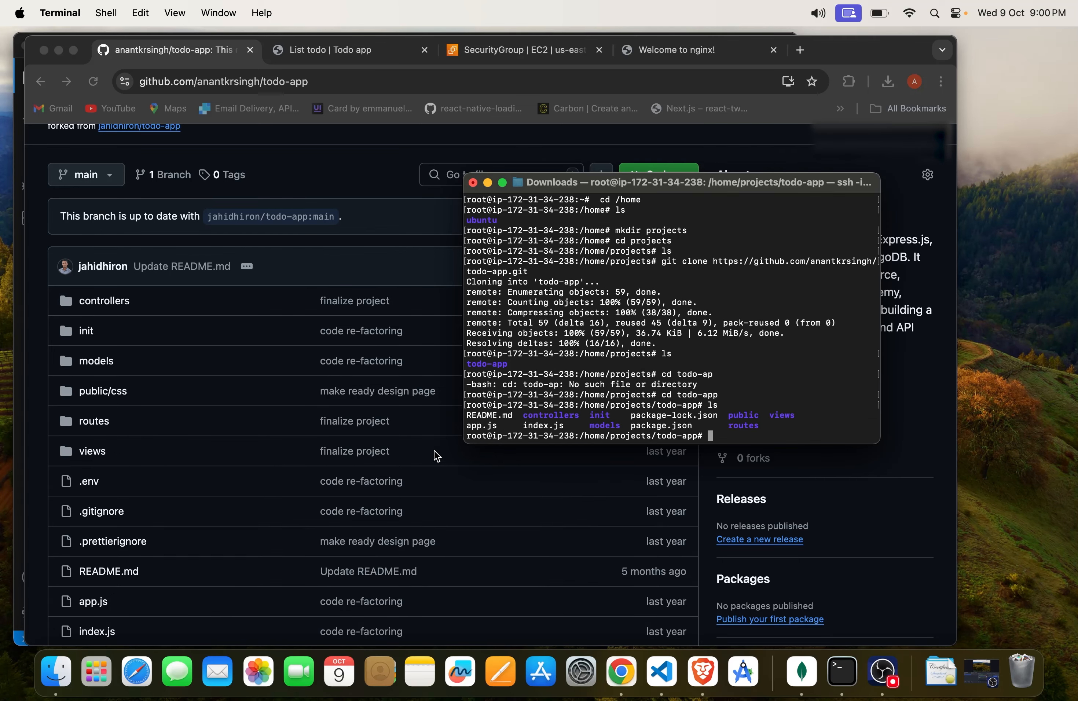
{"action": "left_click_drag", "start_coordinate": [468, 411], "coordinate": [758, 424]}
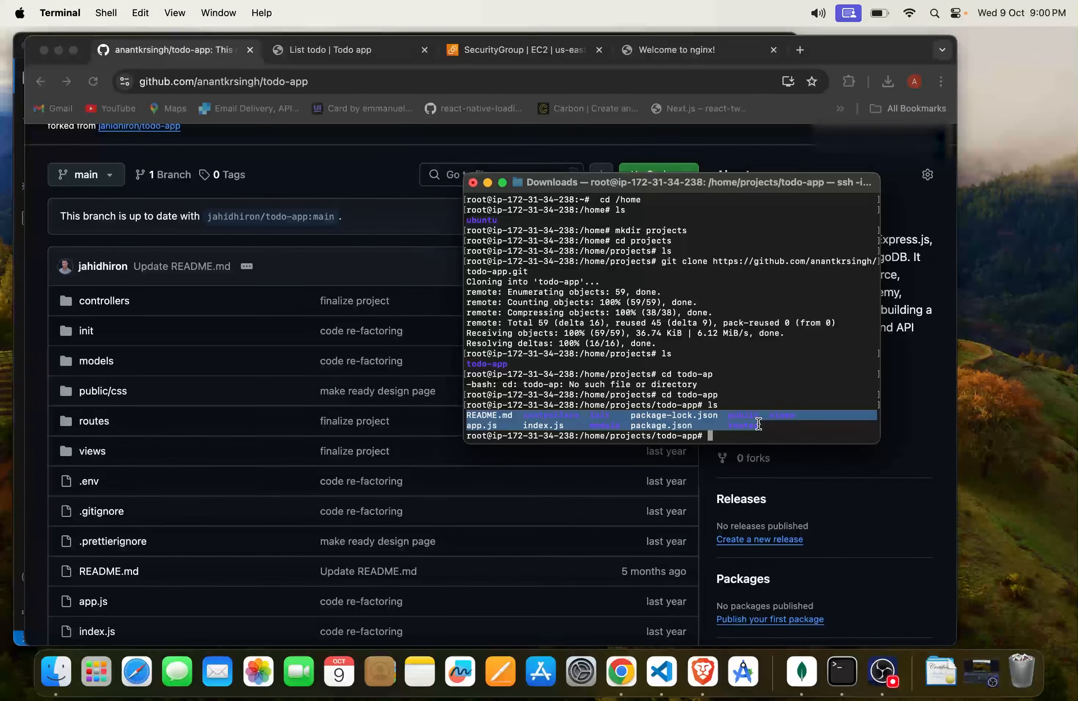
{"action": "left_click", "coordinate": [643, 424]}
{"action": "scroll", "coordinate": [476, 473], "scroll_direction": "down", "scroll_amount": 2}
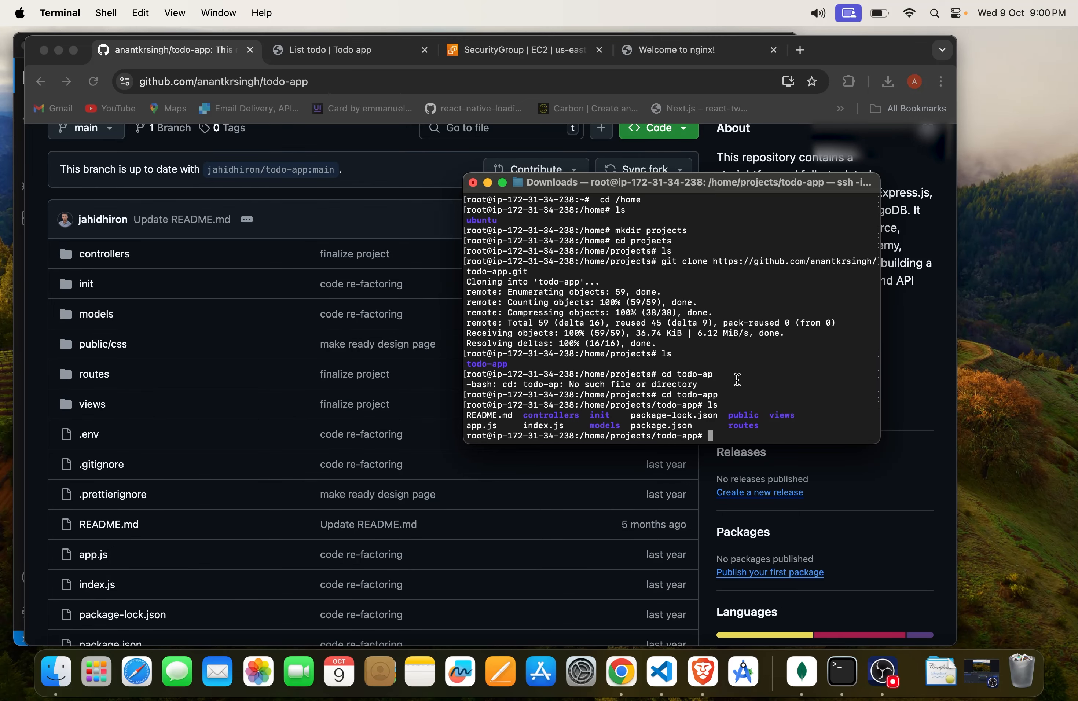
Step: Switch to Chrome and search Google for "install nodejs ubuntu" in a new tab
{"action": "left_click", "coordinate": [800, 50]}
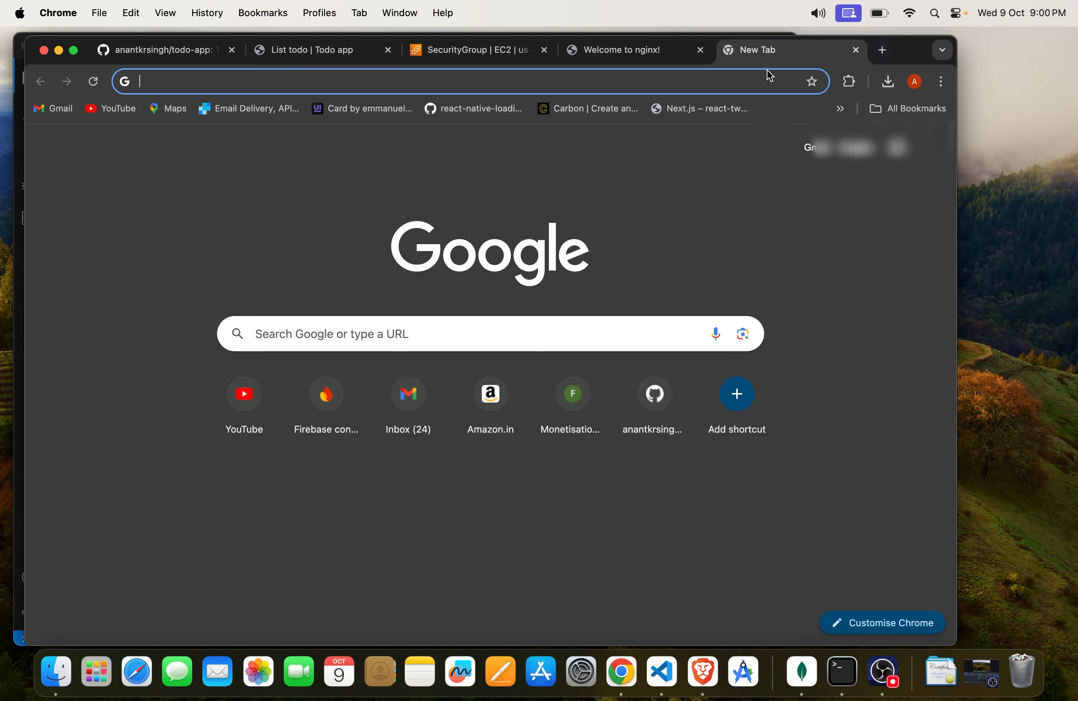
{"action": "type", "text": "install "}
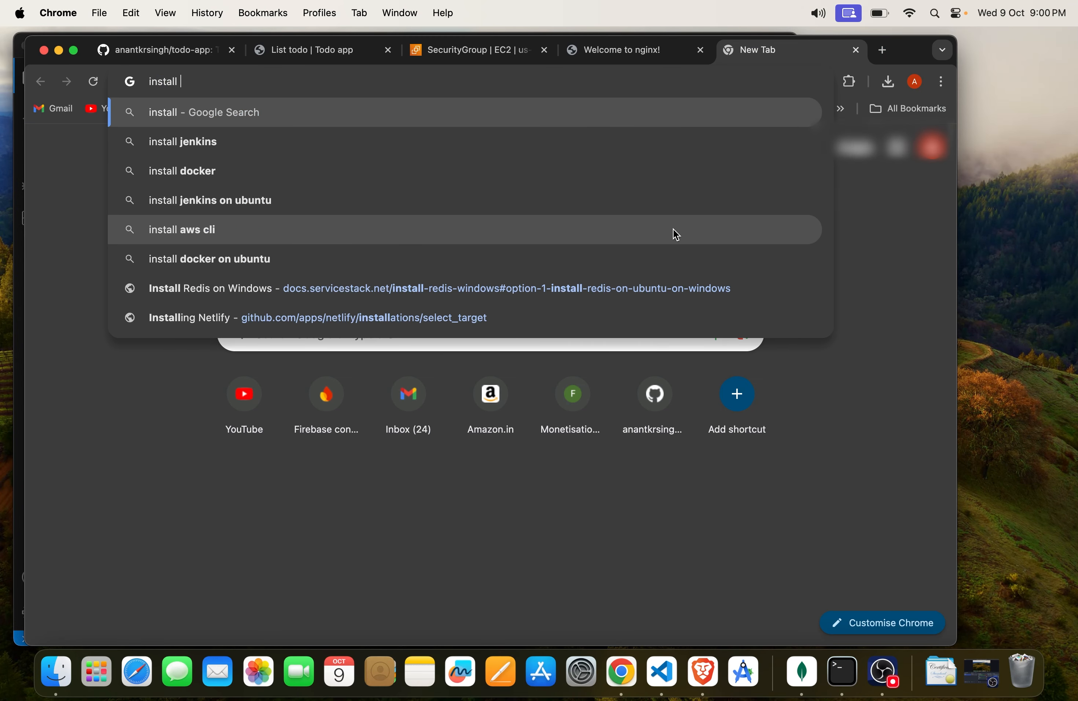
{"action": "type", "text": "nodejs "}
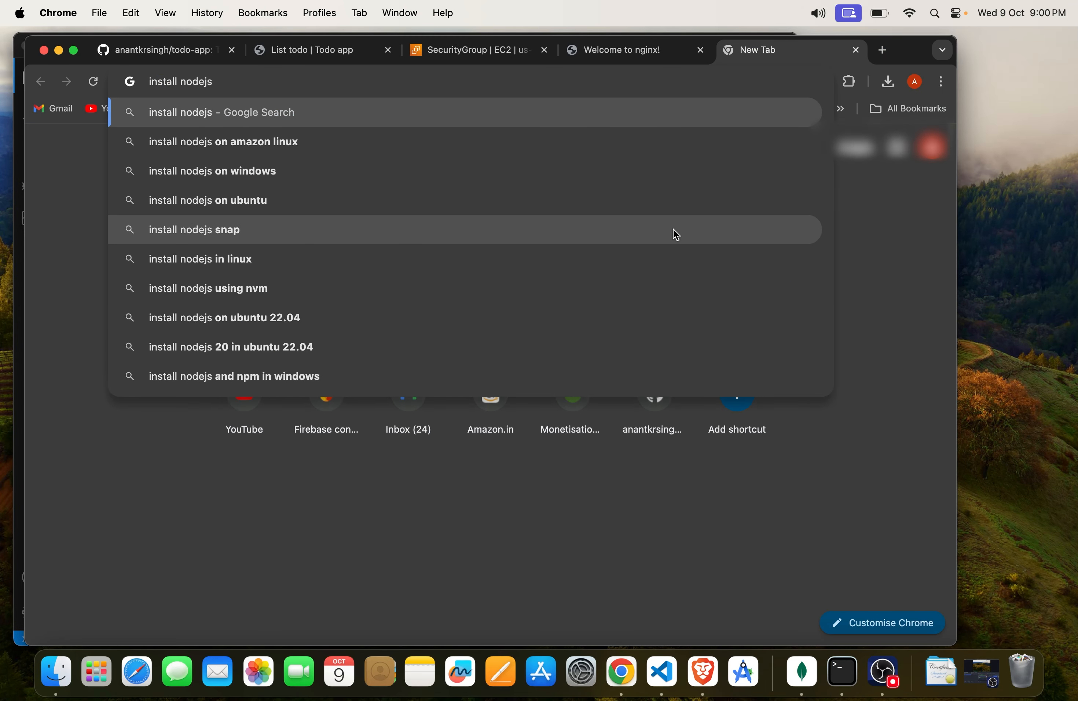
{"action": "type", "text": "ubuntu"}
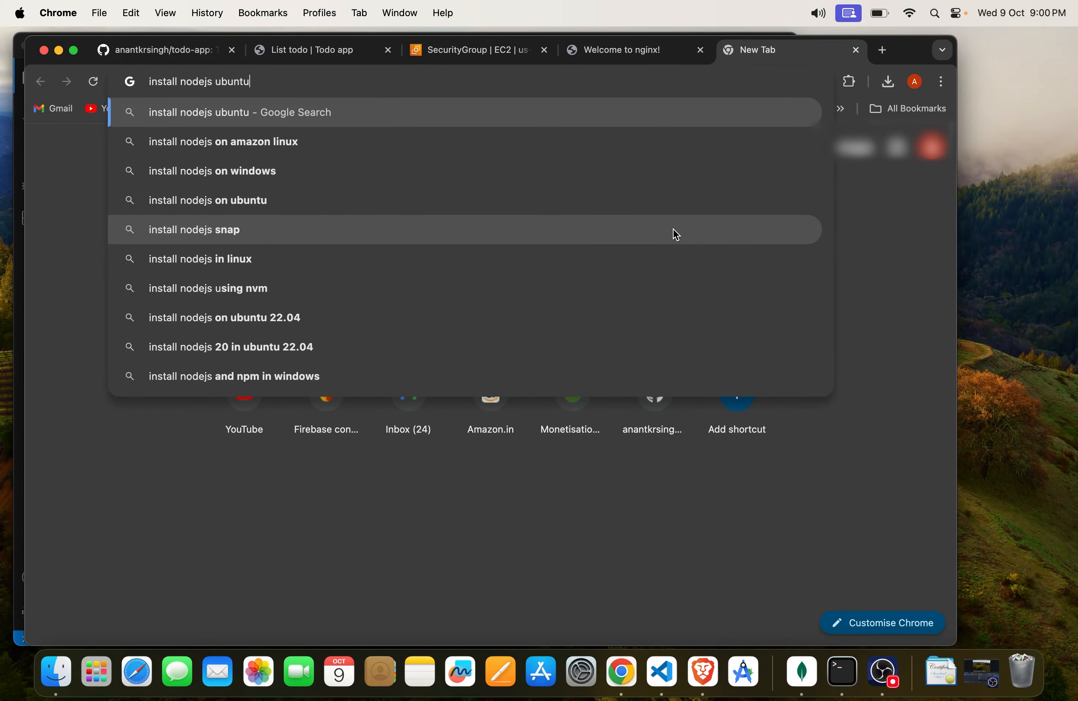
{"action": "key", "text": "Return"}
Step: Switch to Terminal and try to install Node.js with sudo apt install node
{"action": "key", "text": "super+Tab"}
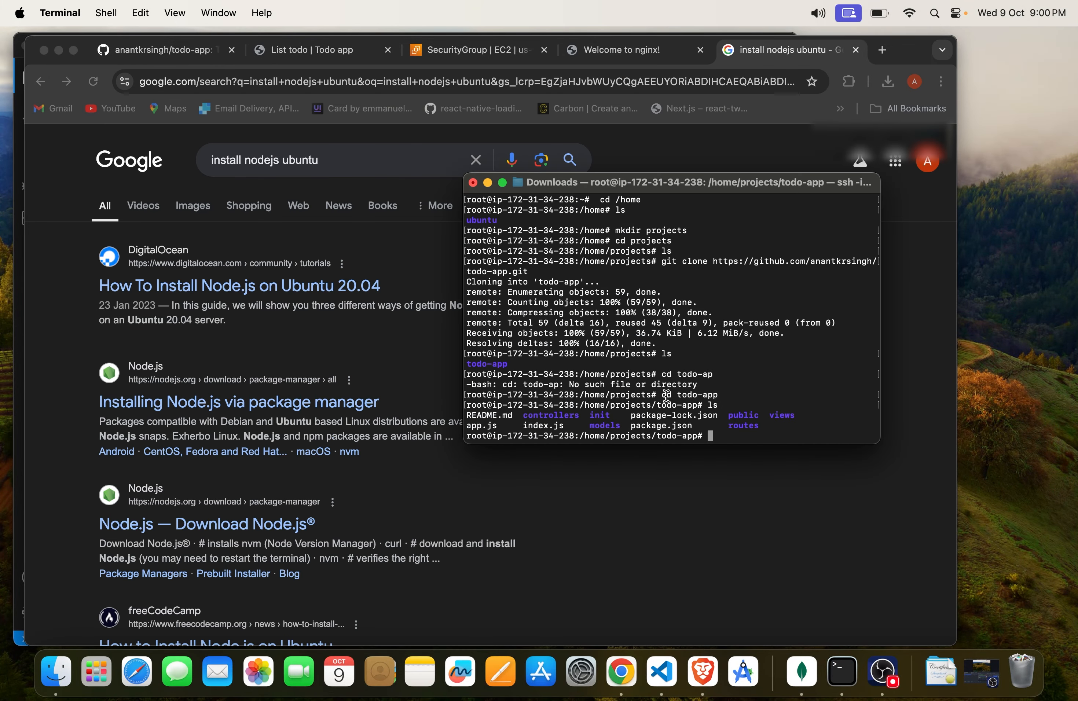
{"action": "type", "text": "ls"}
{"action": "type", "text": "sudo apt"}
{"action": "type", "text": " install nod"}
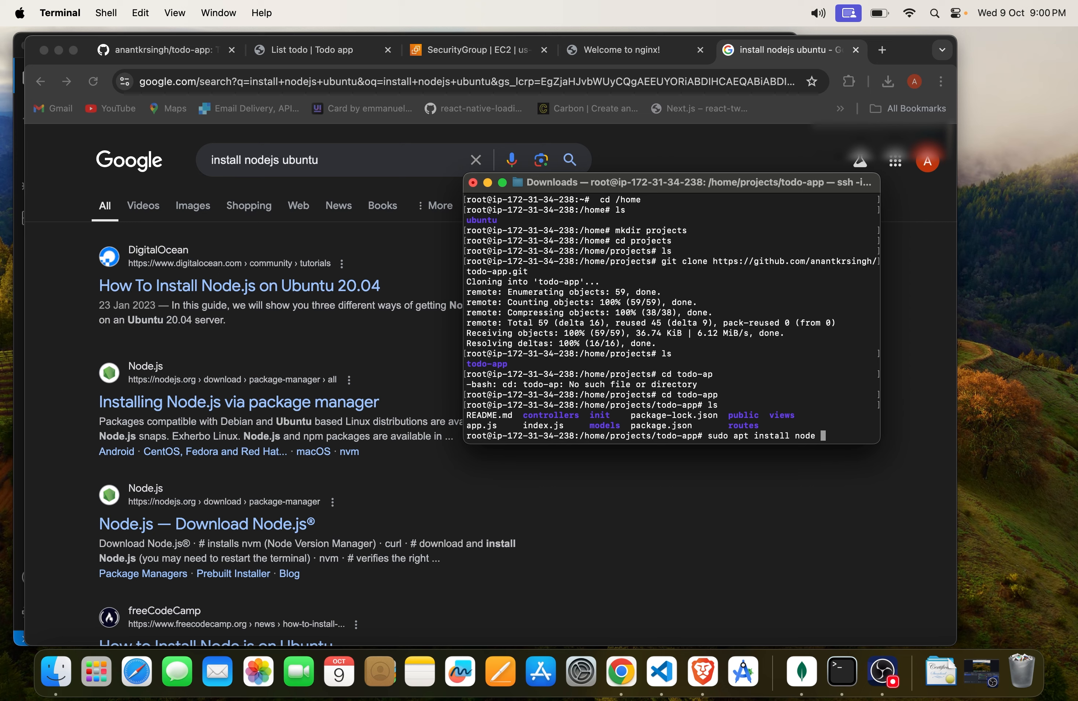
{"action": "type", "text": "e"}
{"action": "key", "text": "Return"}
Step: Open DigitalOcean's "How To Install Node.js on Ubuntu 20.04" tutorial in Chrome and find the apt installation commands
{"action": "left_click", "coordinate": [281, 305]}
{"action": "left_click", "coordinate": [311, 287]}
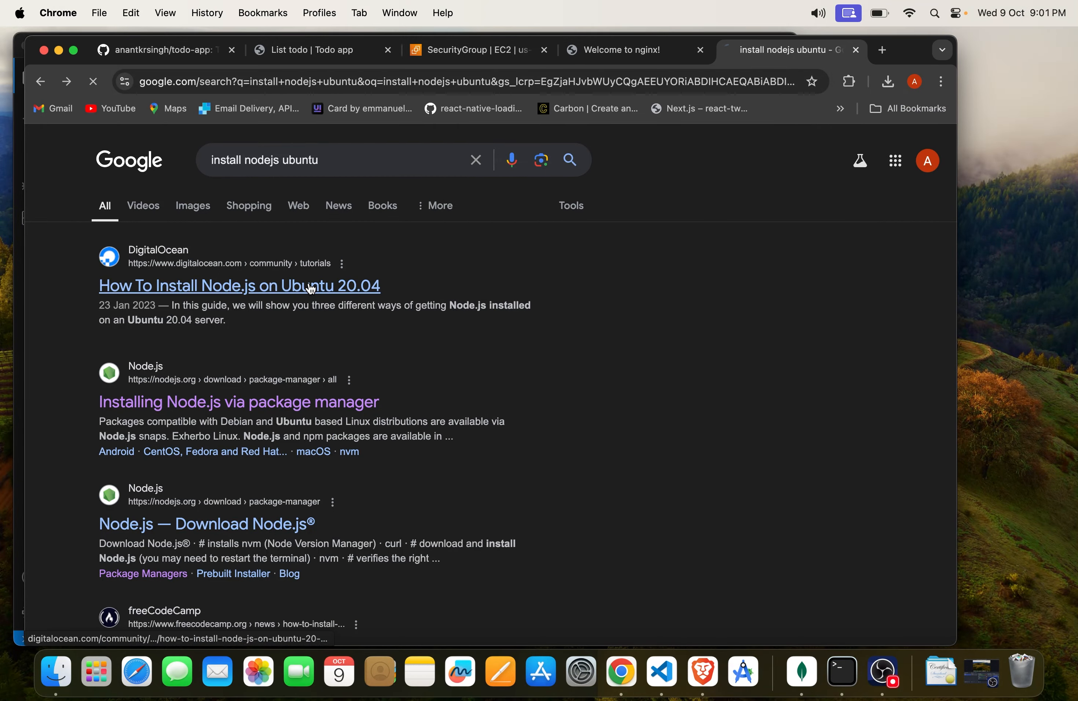
{"action": "scroll", "coordinate": [401, 443], "scroll_direction": "down", "scroll_amount": 6}
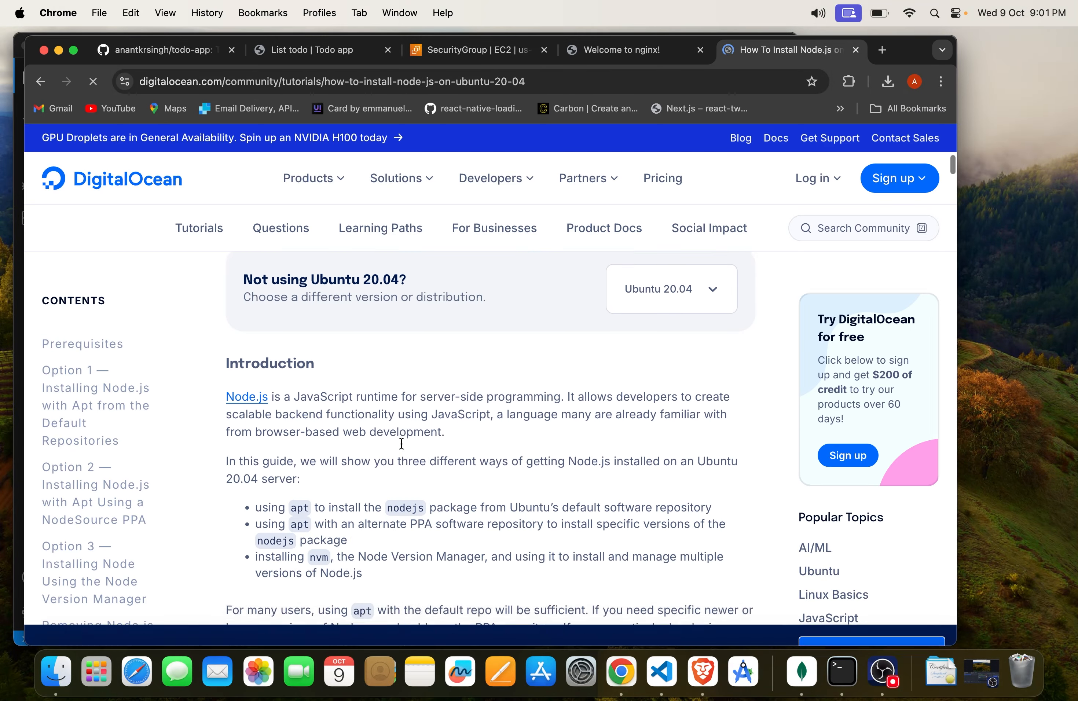
{"action": "scroll", "coordinate": [401, 443], "scroll_direction": "down", "scroll_amount": 10}
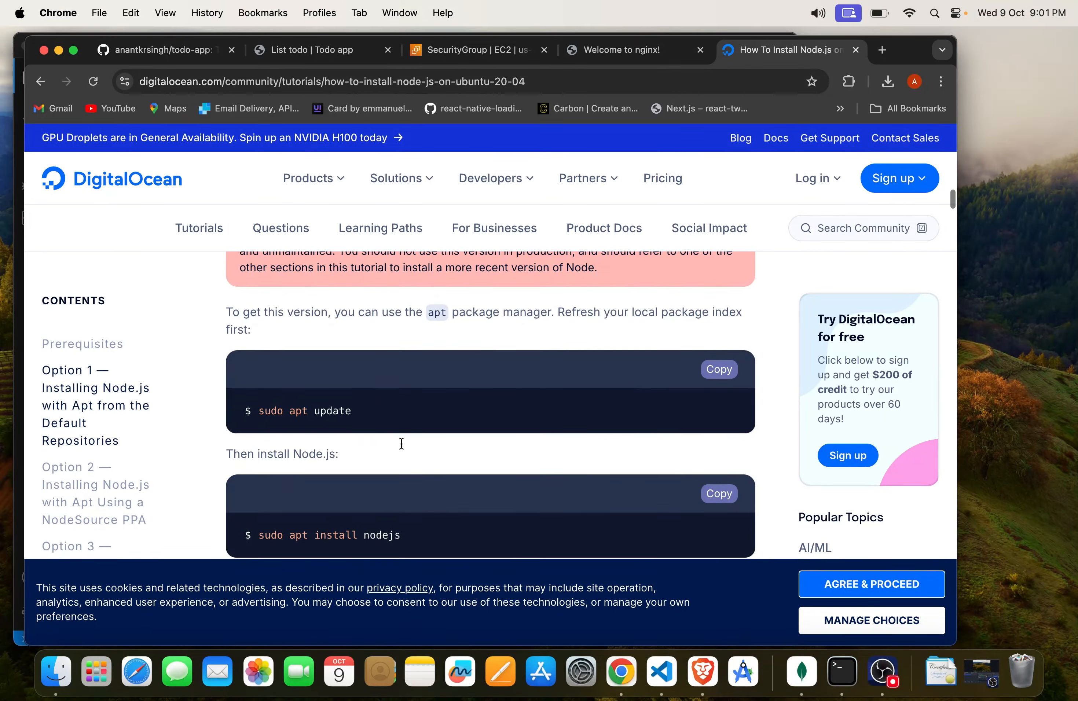
{"action": "scroll", "coordinate": [401, 443], "scroll_direction": "down", "scroll_amount": 3}
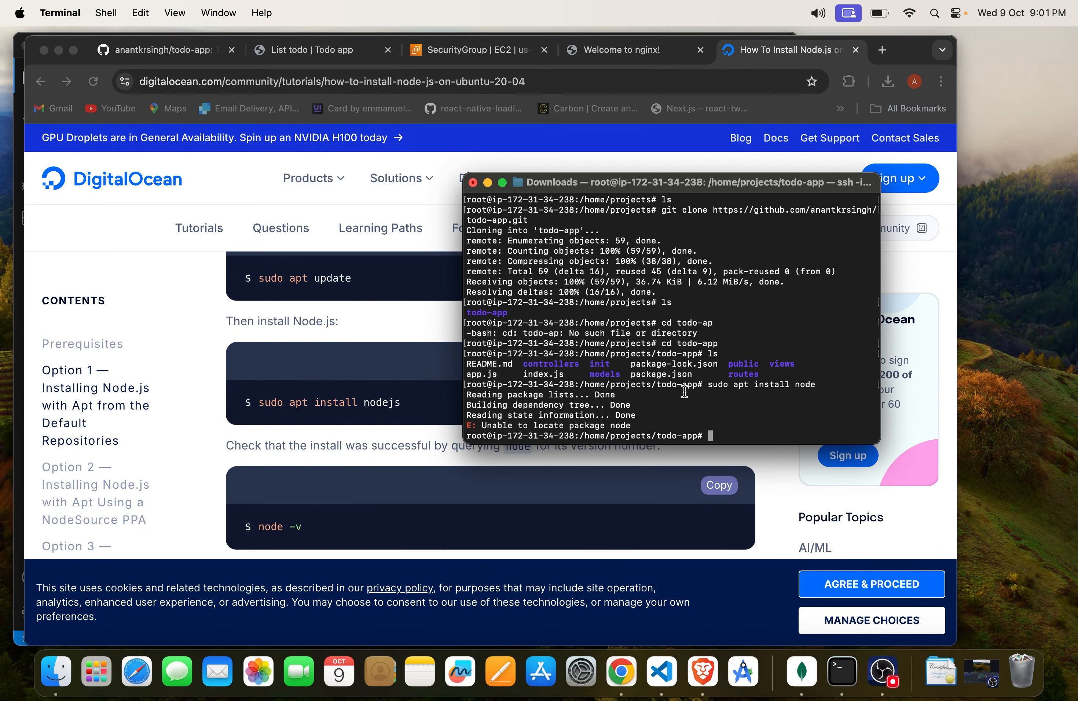
Step: Install Node.js on the server from Terminal with sudo apt install nodejs, accepting the additional packages
{"action": "key", "text": "Up"}
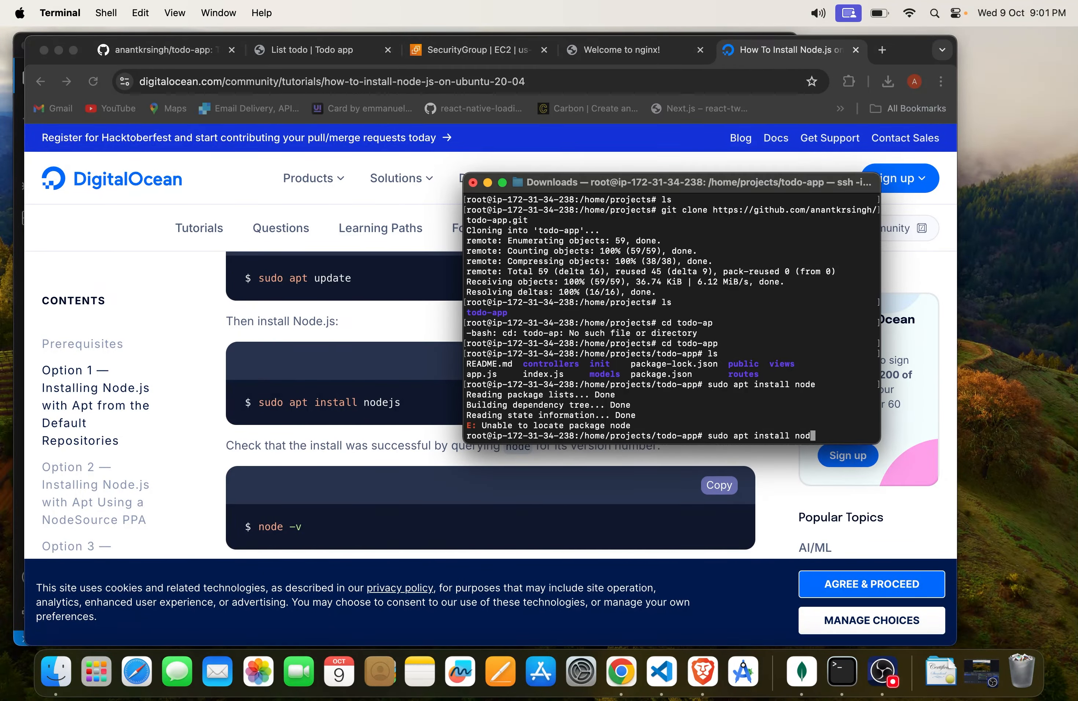
{"action": "type", "text": "js"}
{"action": "key", "text": "Return"}
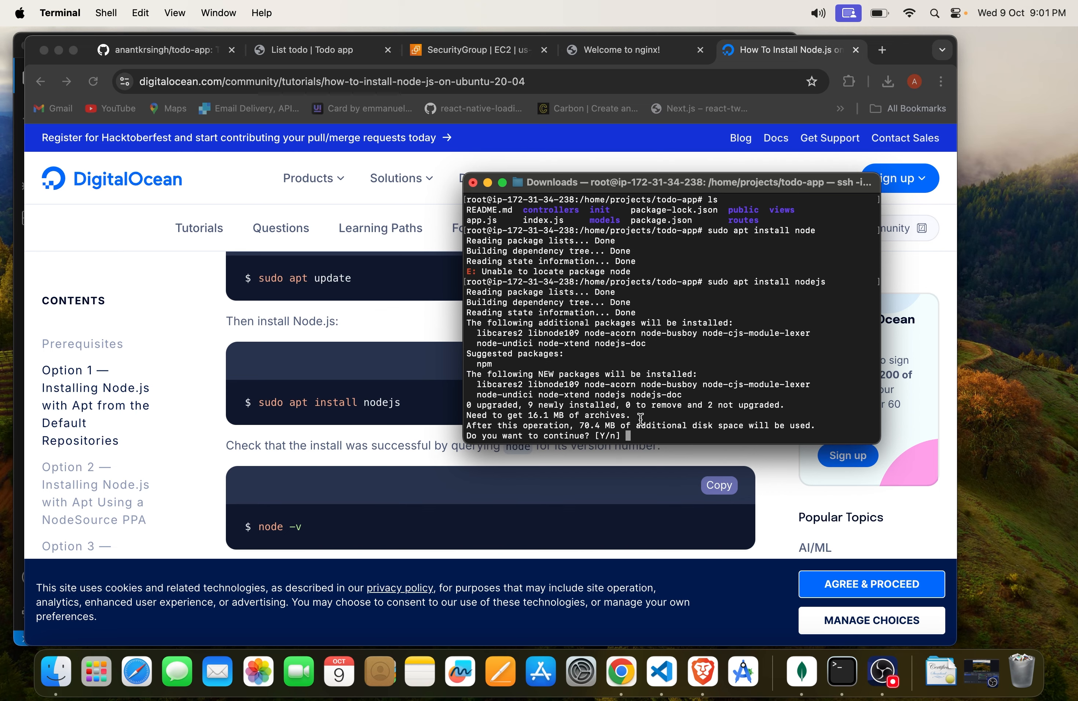
{"action": "type", "text": "y"}
{"action": "key", "text": "Return"}
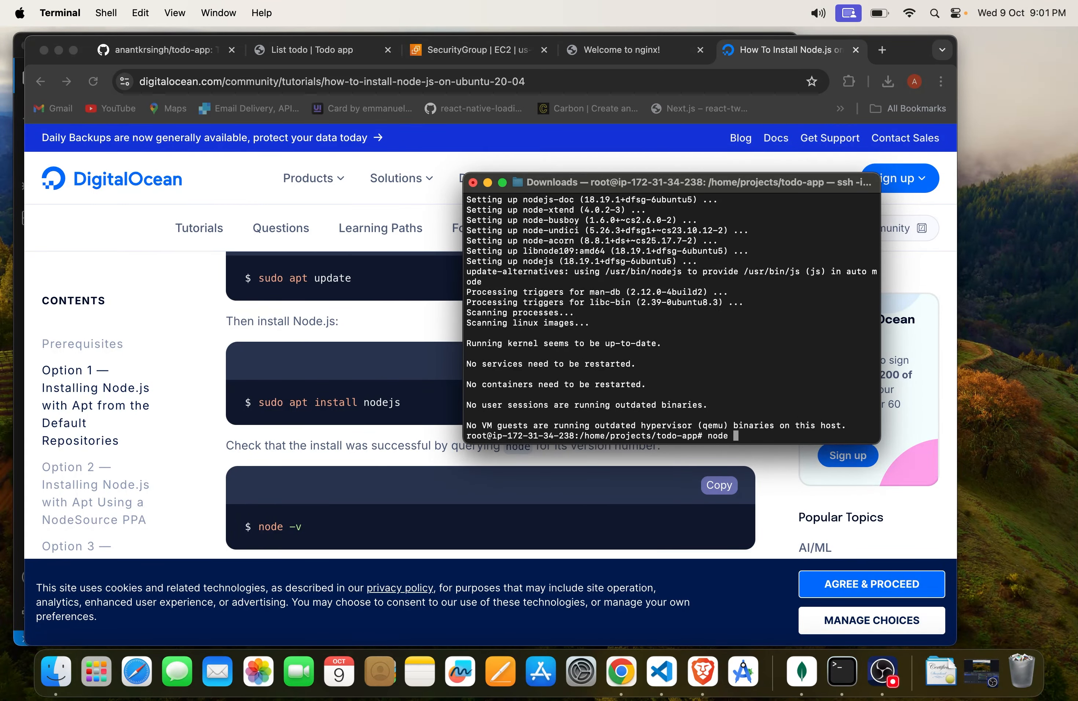
Step: Check the installed Node.js version with node -v
{"action": "key", "text": "Return"}
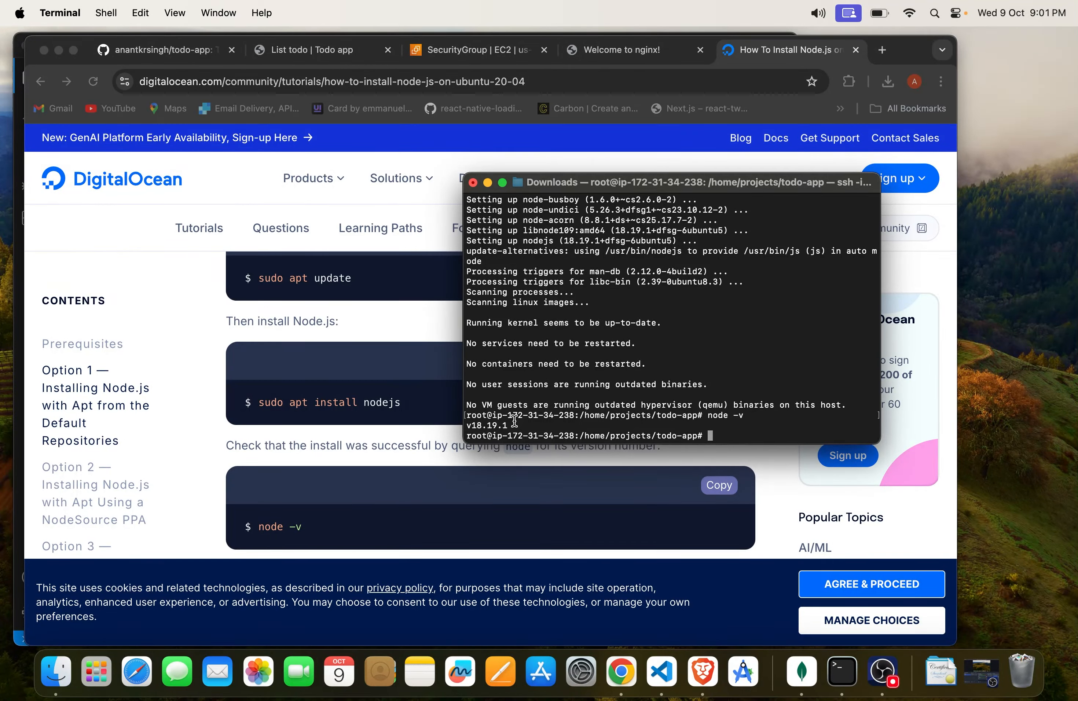
{"action": "left_click_drag", "start_coordinate": [514, 420], "coordinate": [471, 422]}
{"action": "left_click", "coordinate": [578, 416]}
Step: Try to install the todo app's dependencies with npm i
{"action": "type", "text": "npm i"}
{"action": "key", "text": "Return"}
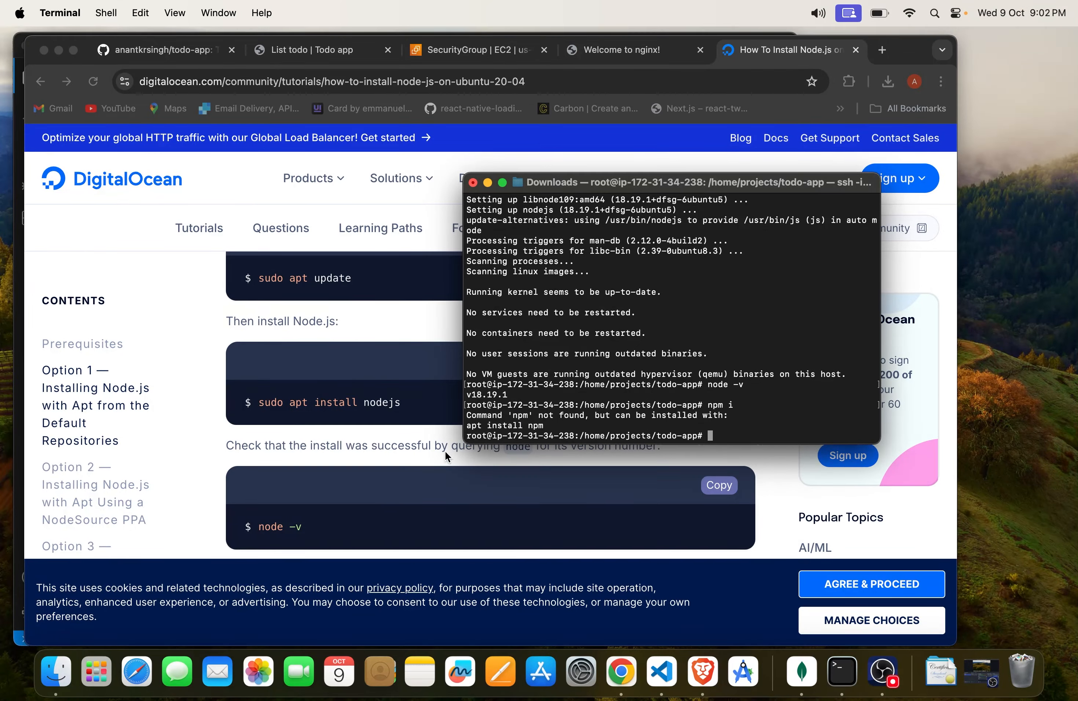
{"action": "scroll", "coordinate": [438, 500], "scroll_direction": "down", "scroll_amount": 1}
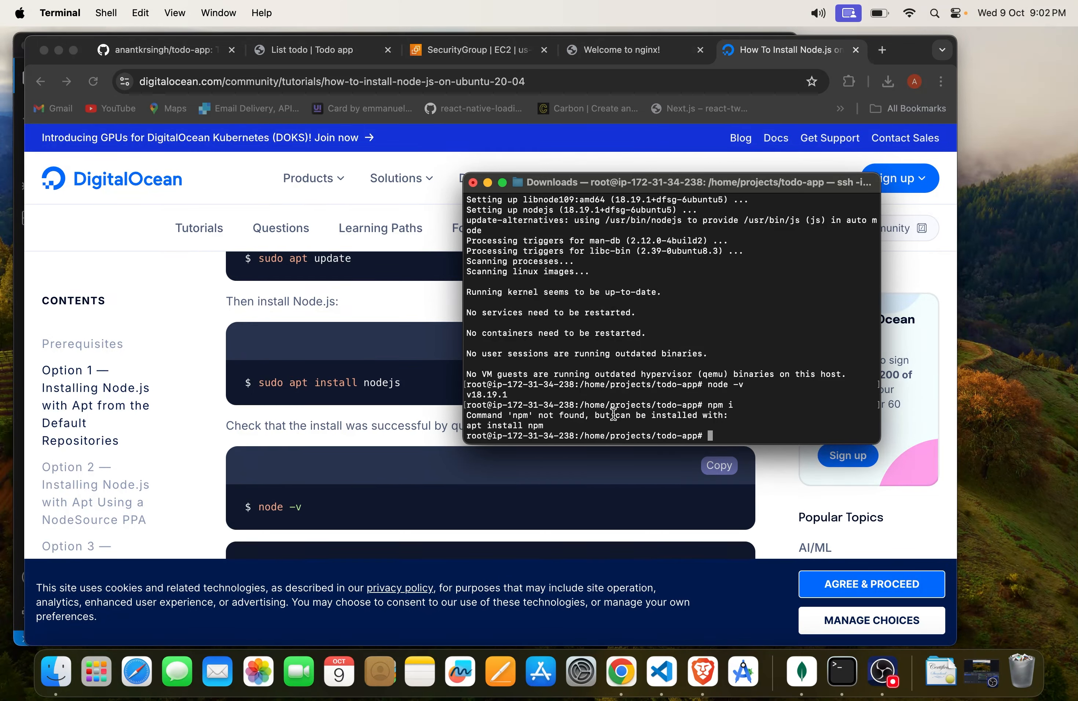
Step: Install npm on the server with sudo apt install npm and accept the additional packages
{"action": "type", "text": "npm i"}
{"action": "key", "text": "Up"}
{"action": "key", "text": "Up"}
{"action": "key", "text": "Up"}
{"action": "key", "text": "BackSpace"}
{"action": "key", "text": "BackSpace"}
{"action": "key", "text": "BackSpace"}
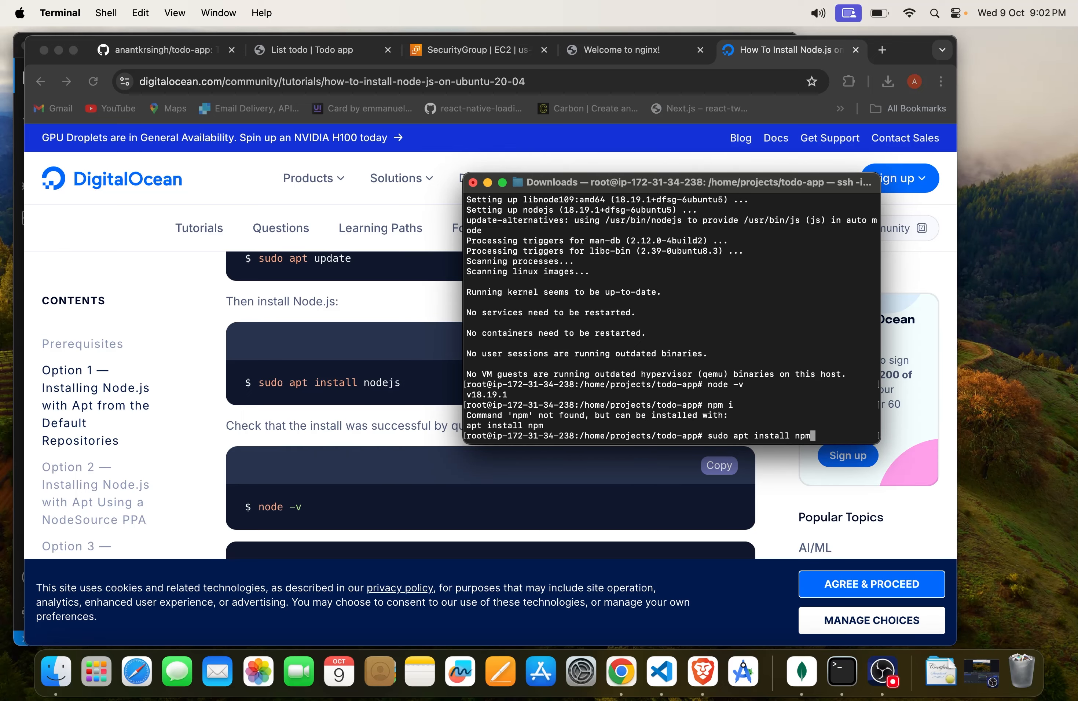
{"action": "type", "text": "pm"}
{"action": "key", "text": "Return"}
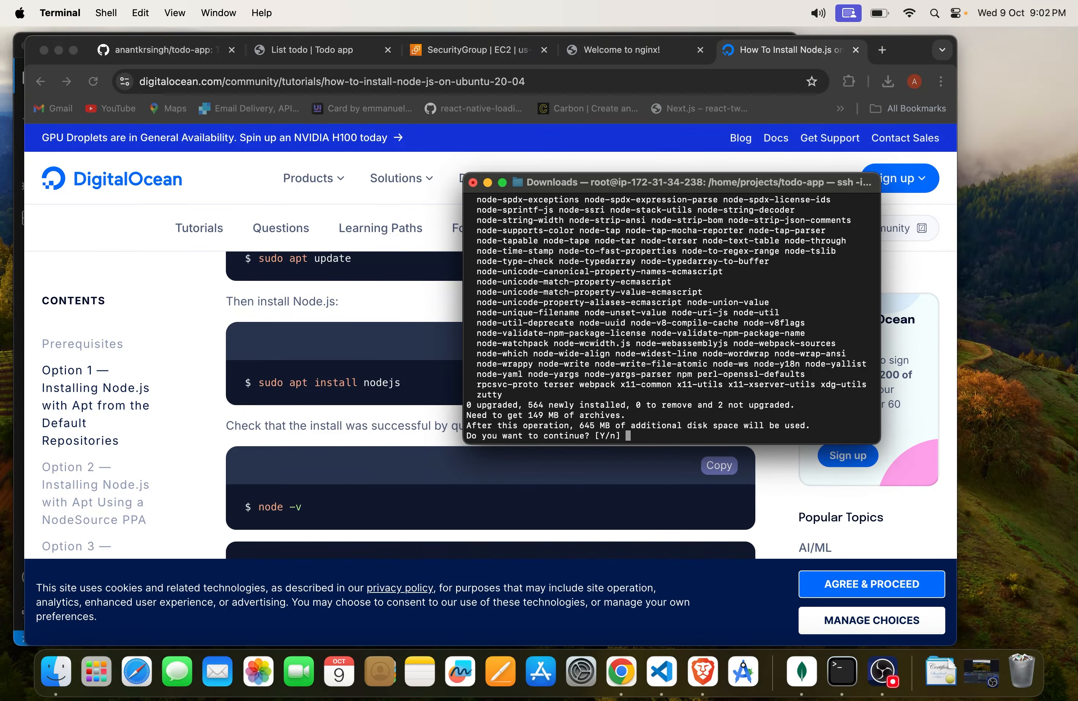
{"action": "key", "text": "Return"}
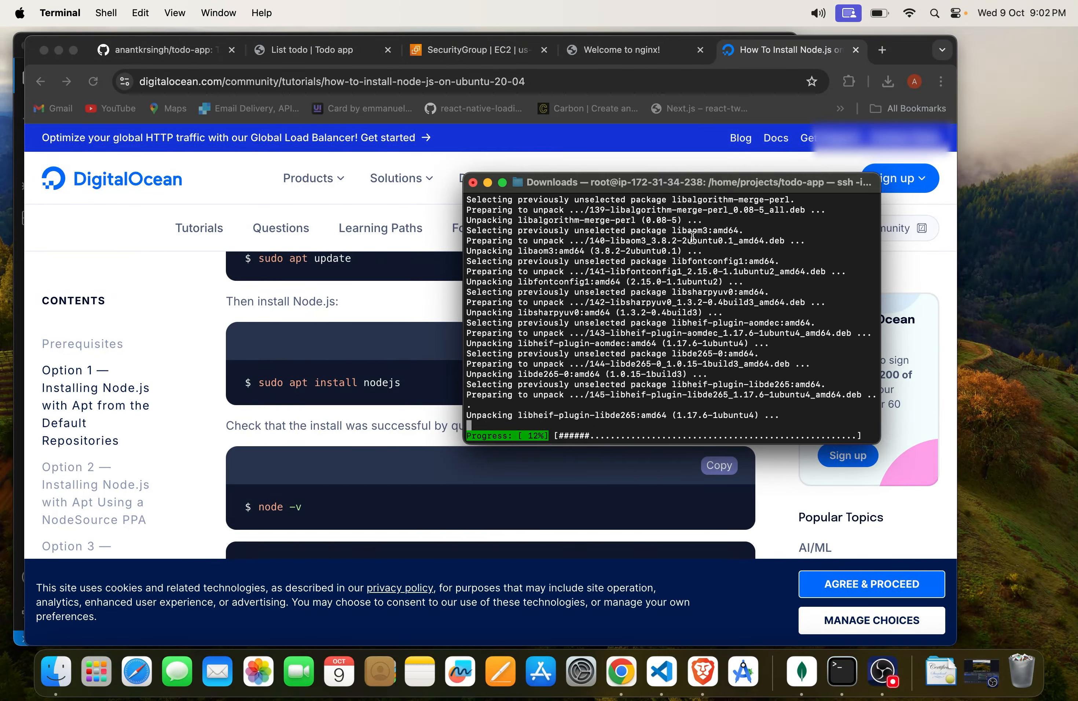
Step: Switch to Chrome and search Google for "mongodb installation ubuntu" in a new tab
{"action": "left_click", "coordinate": [883, 50]}
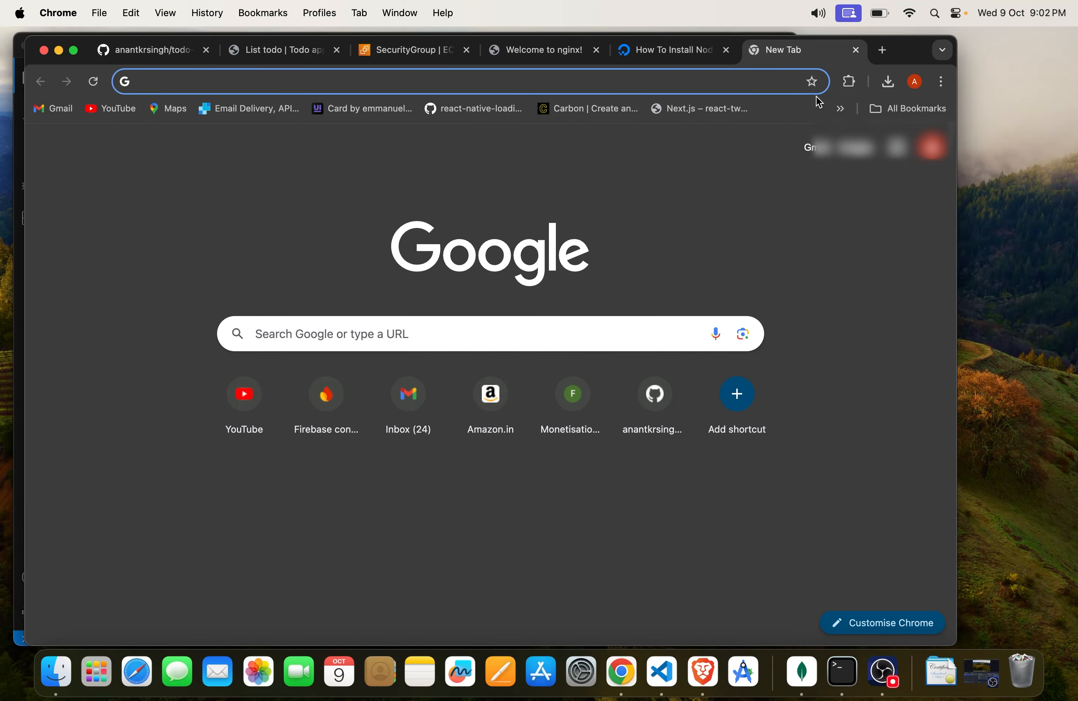
{"action": "type", "text": "mongo"}
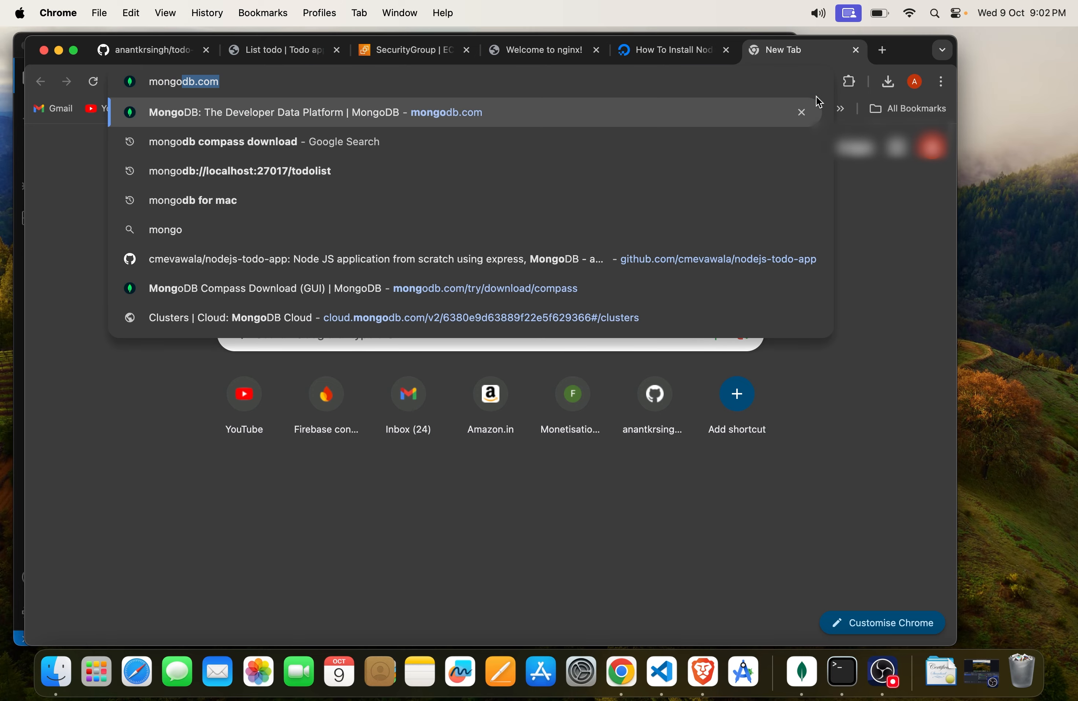
{"action": "type", "text": "db installati"}
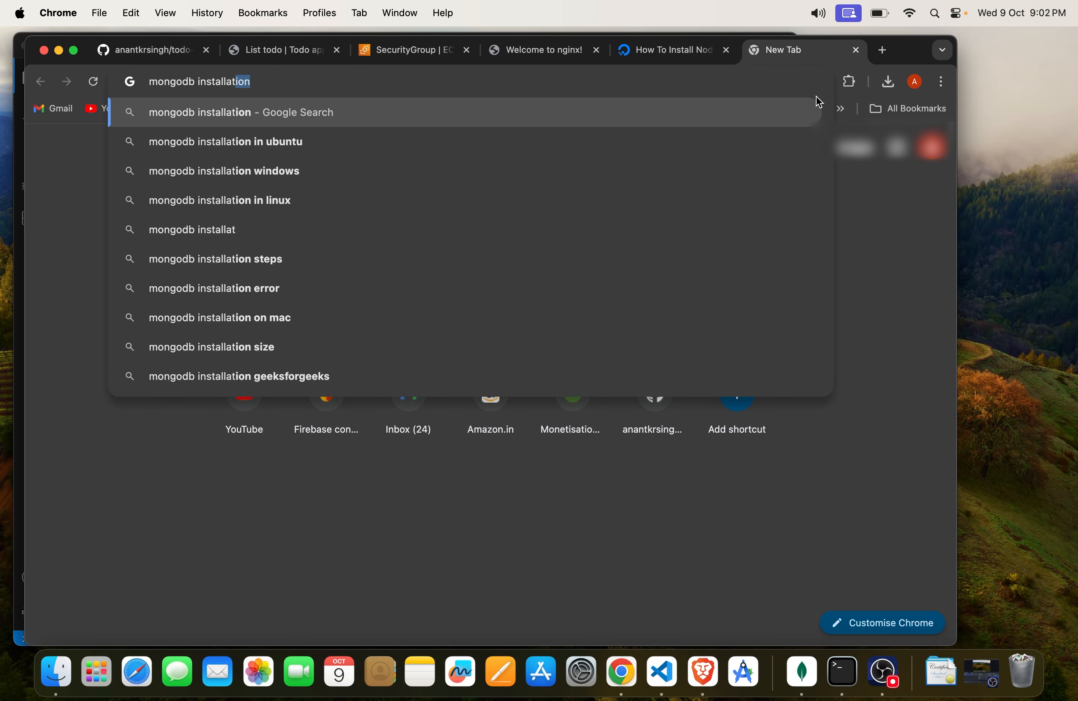
{"action": "type", "text": "on io"}
{"action": "key", "text": "BackSpace"}
{"action": "key", "text": "BackSpace"}
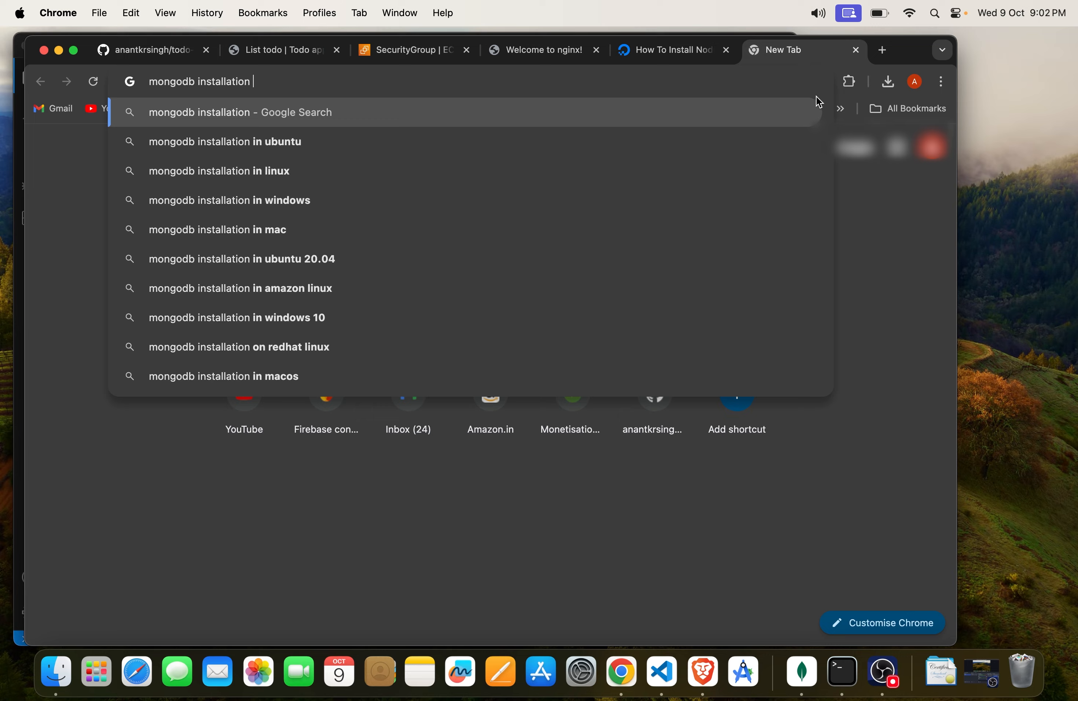
{"action": "type", "text": "ubu"}
{"action": "key", "text": "Down"}
{"action": "key", "text": "Return"}
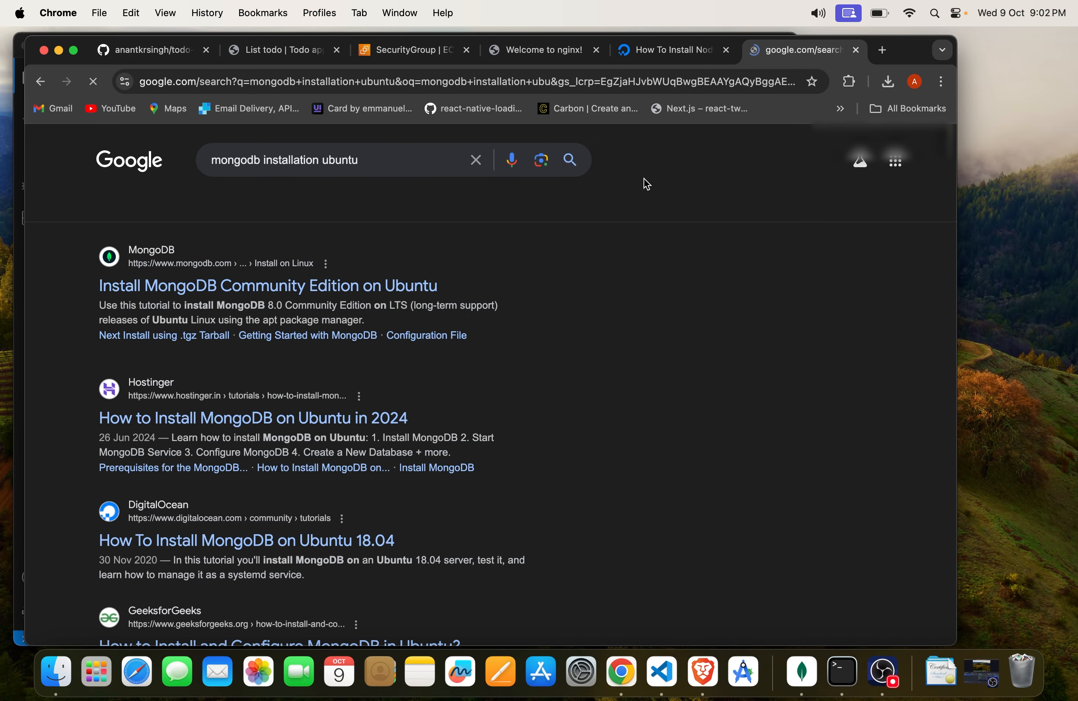
Step: Open MongoDB's "Install MongoDB Community Edition on Ubuntu" documentation and find the Import the Public Key instructions
{"action": "scroll", "coordinate": [269, 322], "scroll_direction": "down", "scroll_amount": 2}
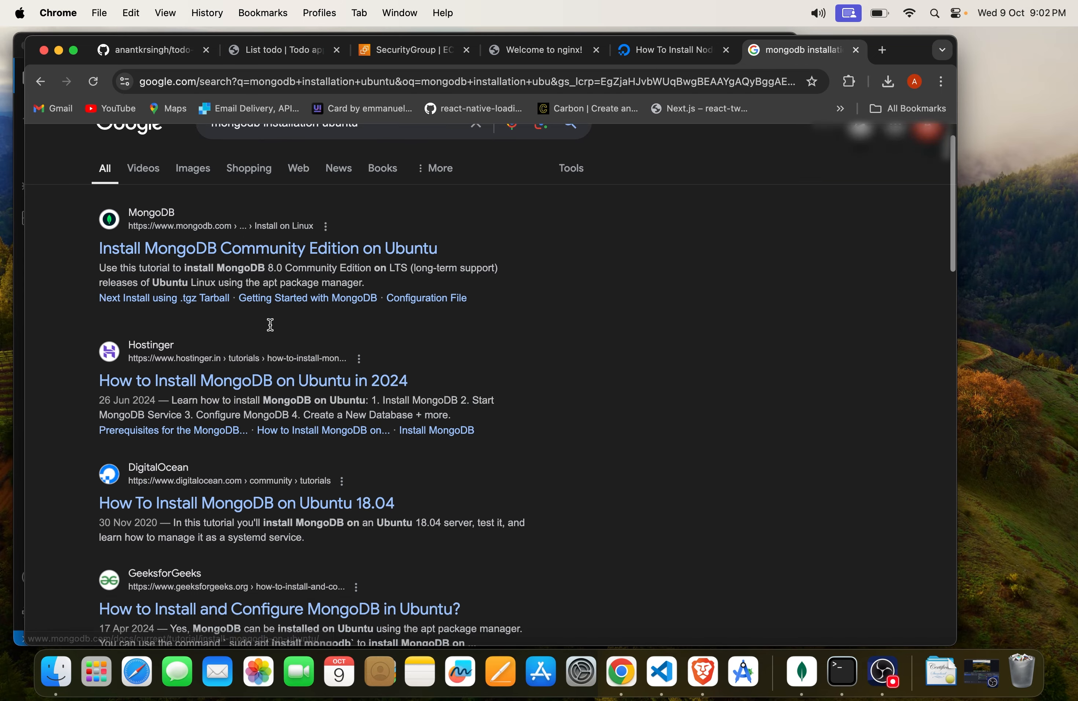
{"action": "left_click", "coordinate": [266, 241]}
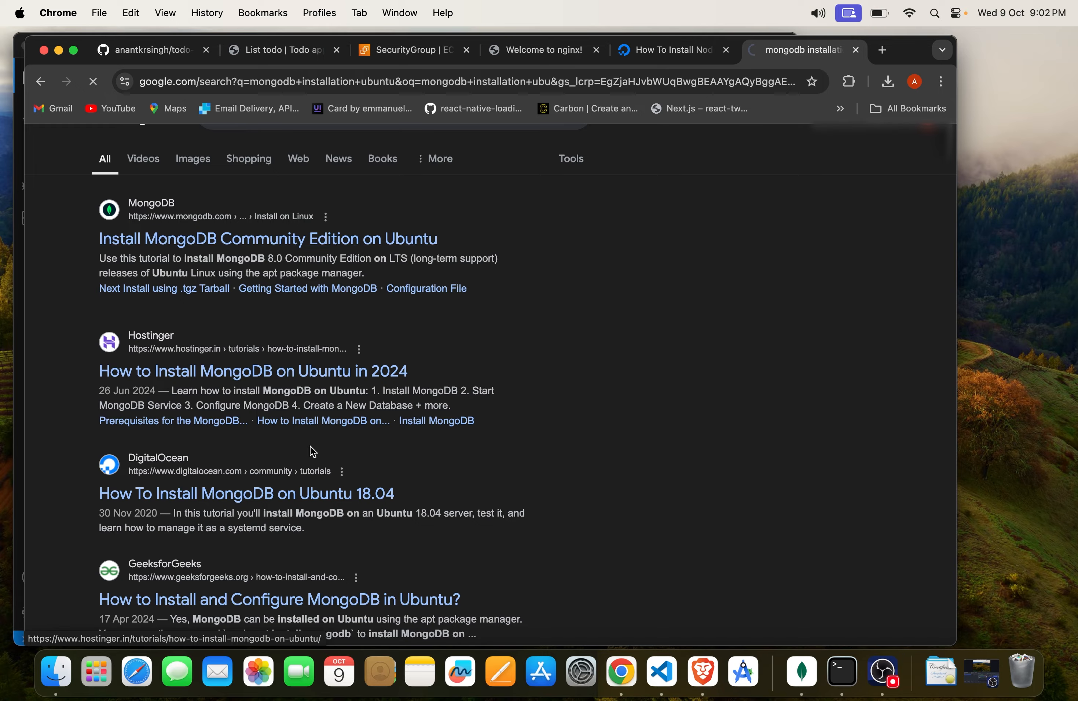
{"action": "key", "text": "super+Tab"}
{"action": "left_click", "coordinate": [454, 464]}
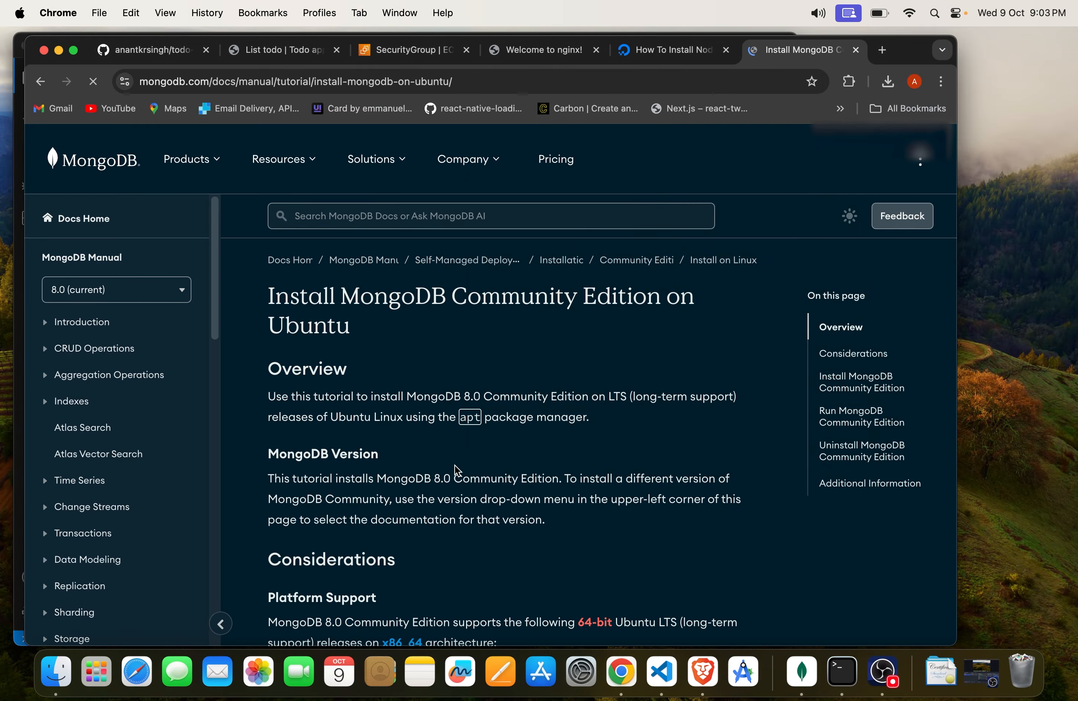
{"action": "scroll", "coordinate": [455, 462], "scroll_direction": "down", "scroll_amount": 8}
{"action": "scroll", "coordinate": [454, 462], "scroll_direction": "down", "scroll_amount": 15}
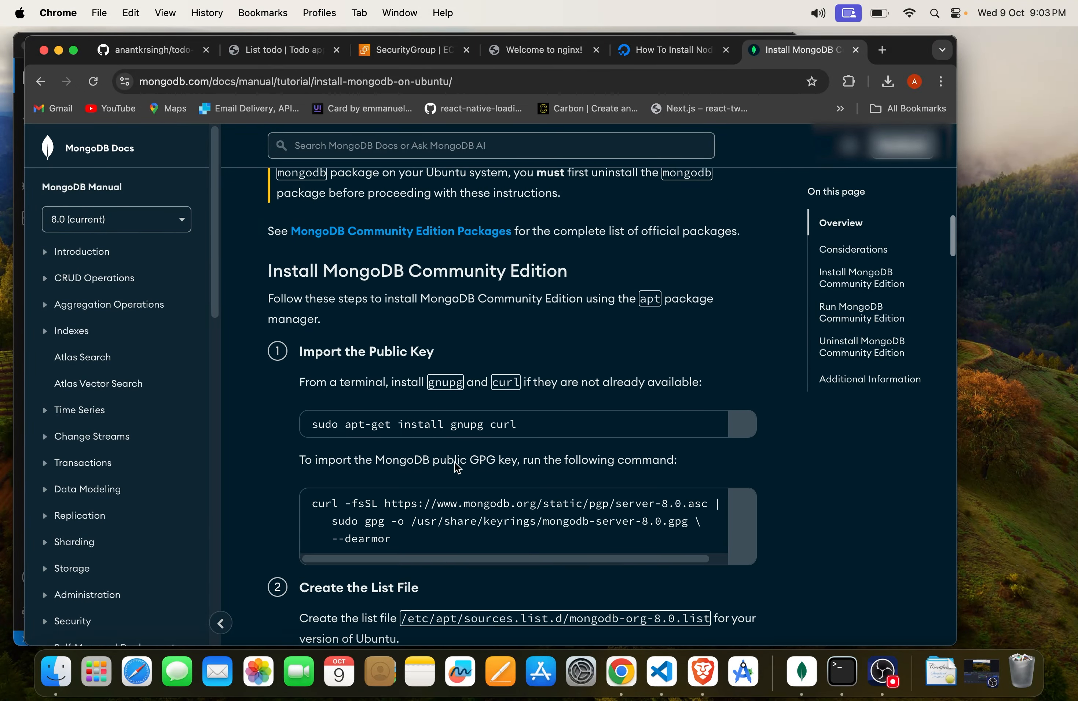
{"action": "scroll", "coordinate": [456, 466], "scroll_direction": "up", "scroll_amount": 5}
{"action": "scroll", "coordinate": [577, 469], "scroll_direction": "down", "scroll_amount": 2}
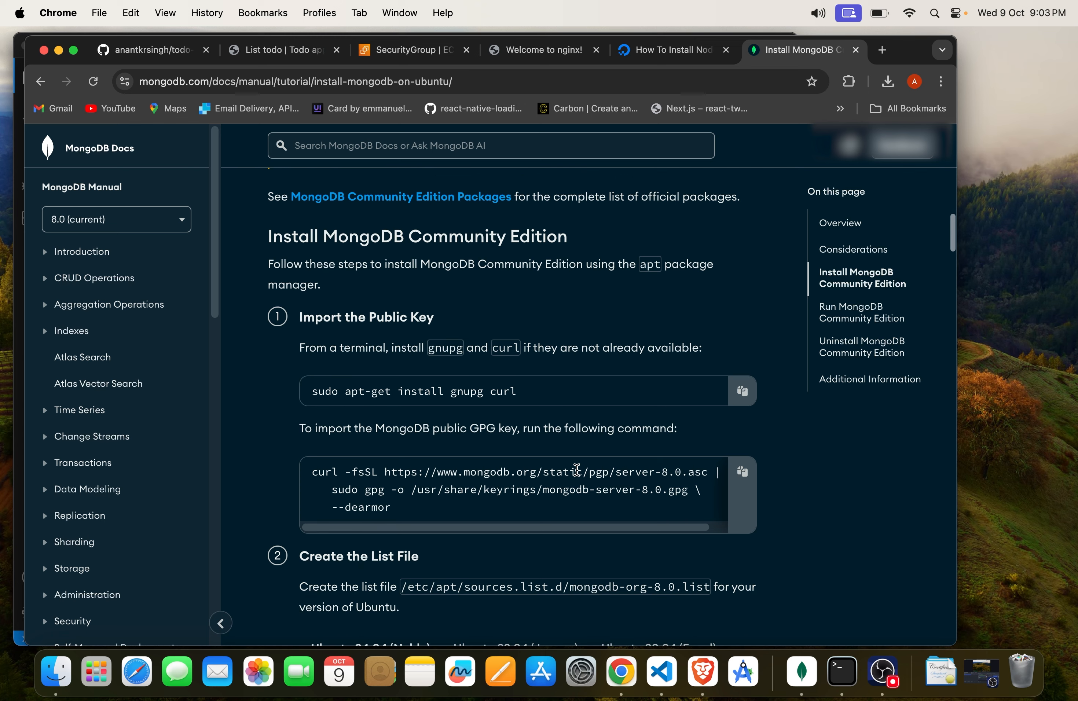
{"action": "scroll", "coordinate": [496, 409], "scroll_direction": "down", "scroll_amount": 1}
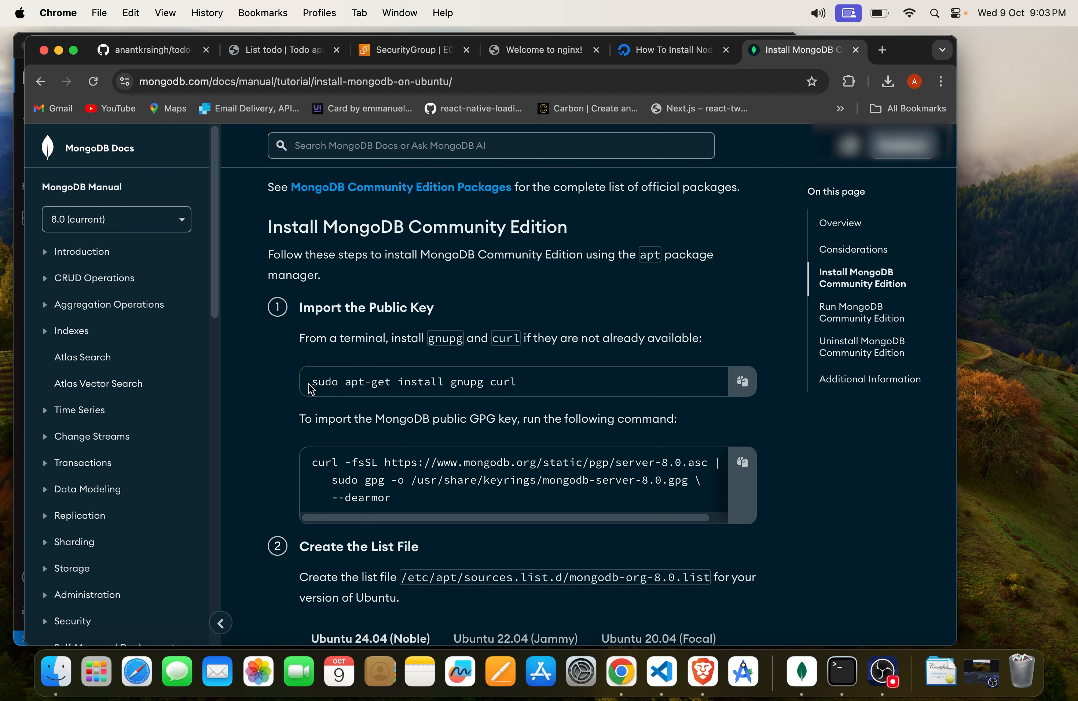
Step: Highlight the gnupg and curl install command in the MongoDB guide and switch to Terminal to check the npm installation's progress
{"action": "left_click_drag", "start_coordinate": [304, 382], "coordinate": [544, 384]}
{"action": "key", "text": "super+Tab"}
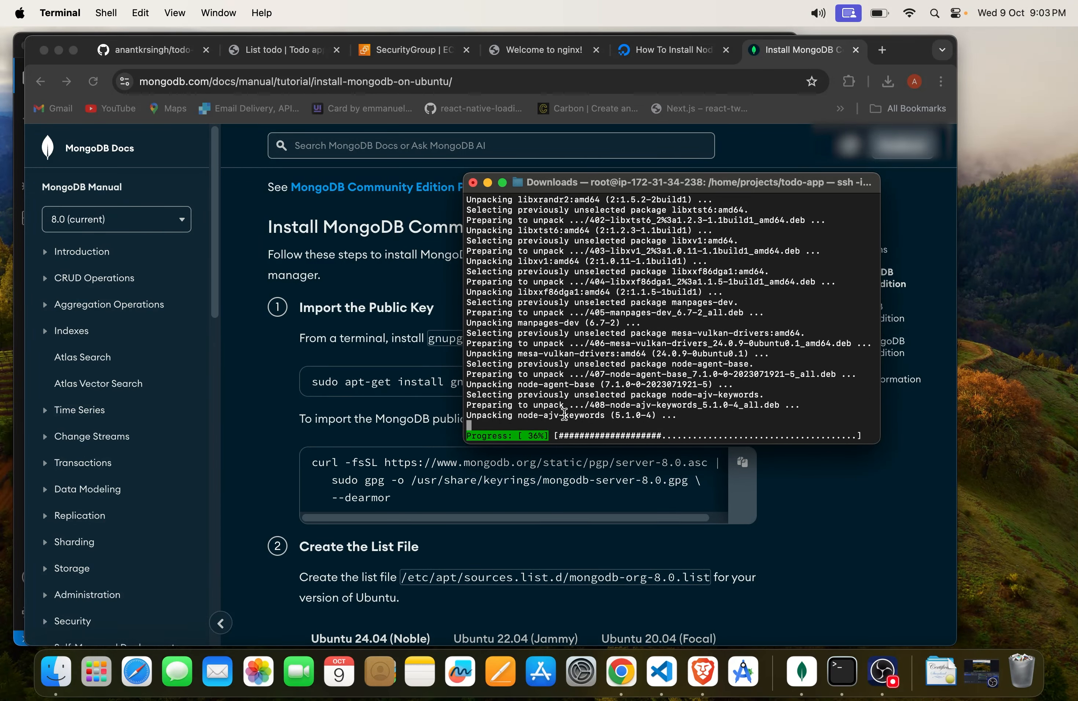
{"action": "left_click_drag", "start_coordinate": [543, 434], "coordinate": [701, 434]}
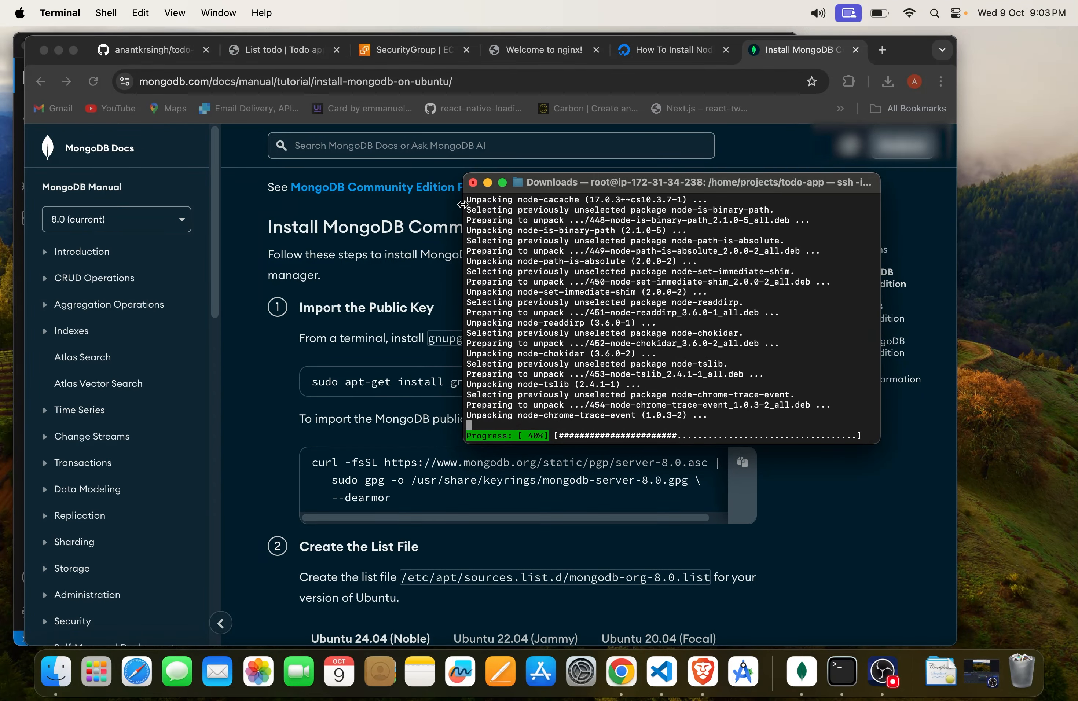
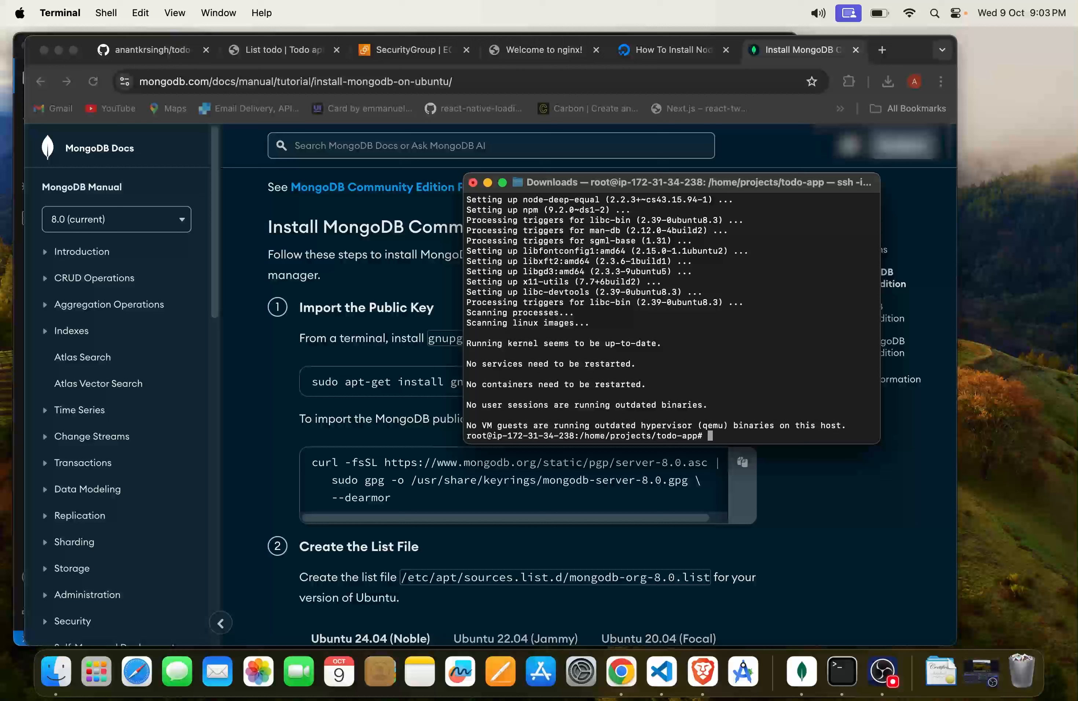
Step: Install the todo-app dependencies with npm i, then list the project folder and highlight the node_modules entry
{"action": "type", "text": "npm i"}
{"action": "key", "text": "Return"}
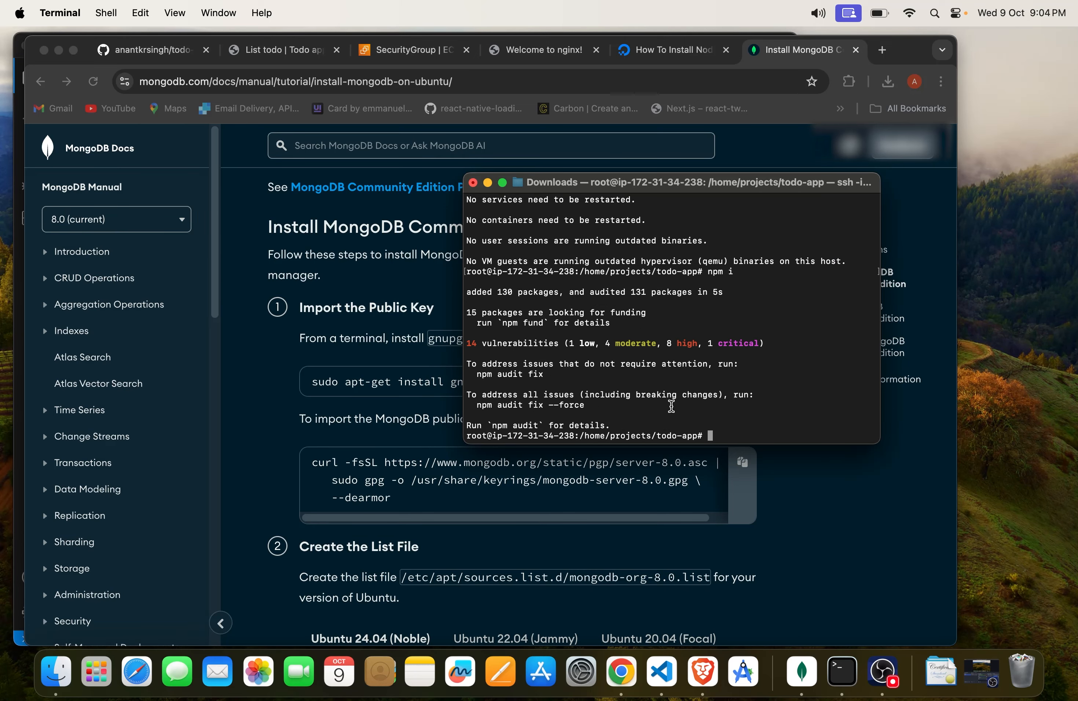
{"action": "type", "text": "ls"}
{"action": "key", "text": "Return"}
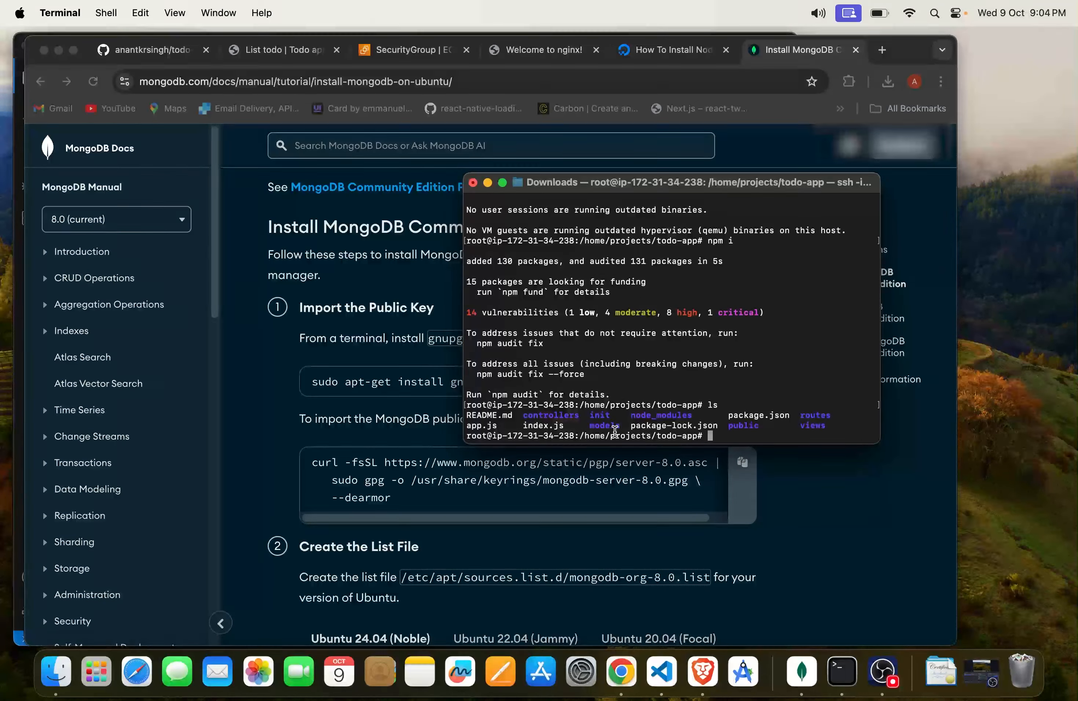
{"action": "double_click", "coordinate": [639, 416]}
{"action": "left_click", "coordinate": [692, 420]}
Step: Copy the gnupg and curl install command from the MongoDB guide in Chrome and run it in Terminal
{"action": "left_click", "coordinate": [321, 436]}
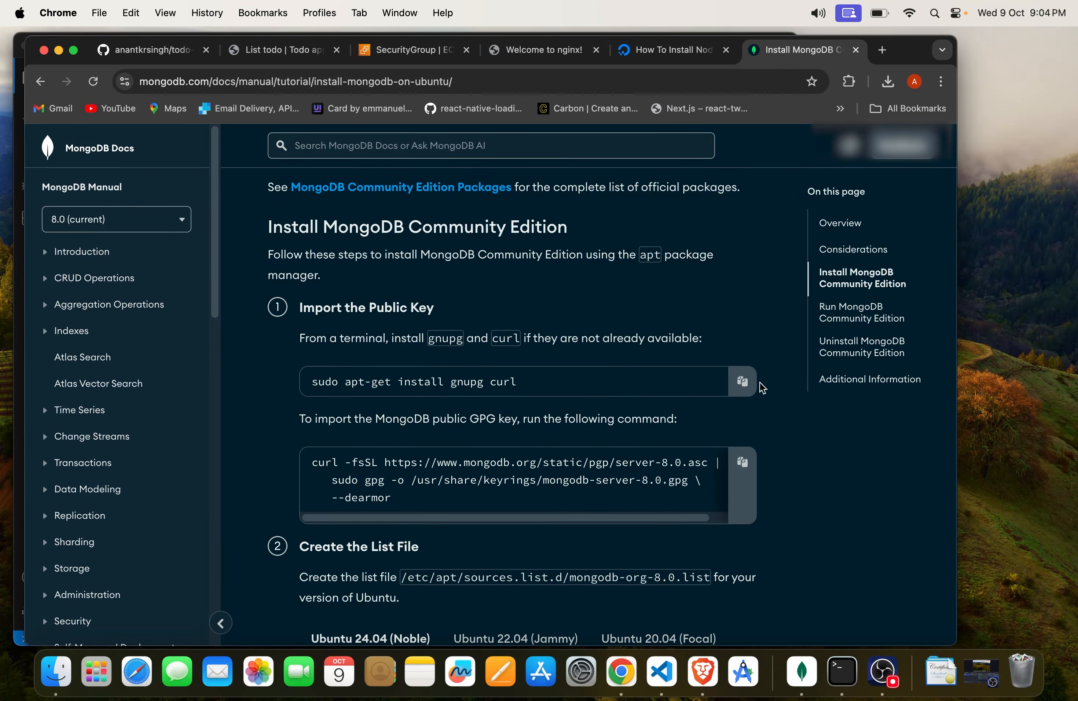
{"action": "key", "text": "super+Tab"}
{"action": "type", "text": "sudo apt-get install gnupg curl"}
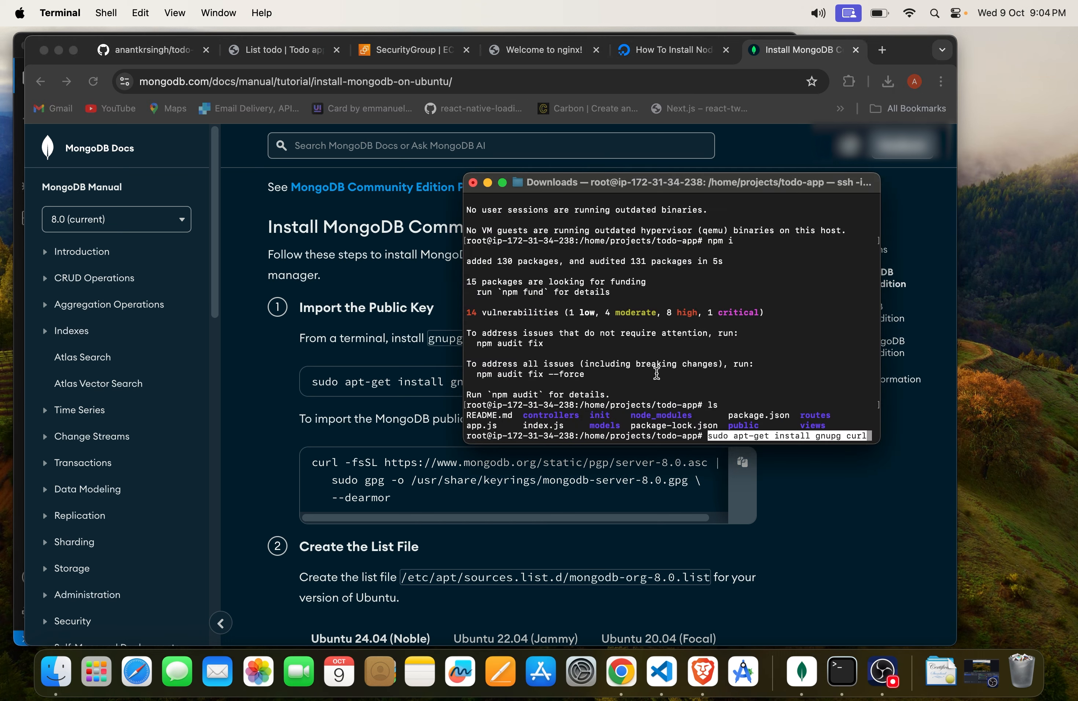
{"action": "key", "text": "Return"}
Step: Import the MongoDB 8.0 public GPG key by copying the guide's curl command and running it in Terminal
{"action": "left_click", "coordinate": [503, 457]}
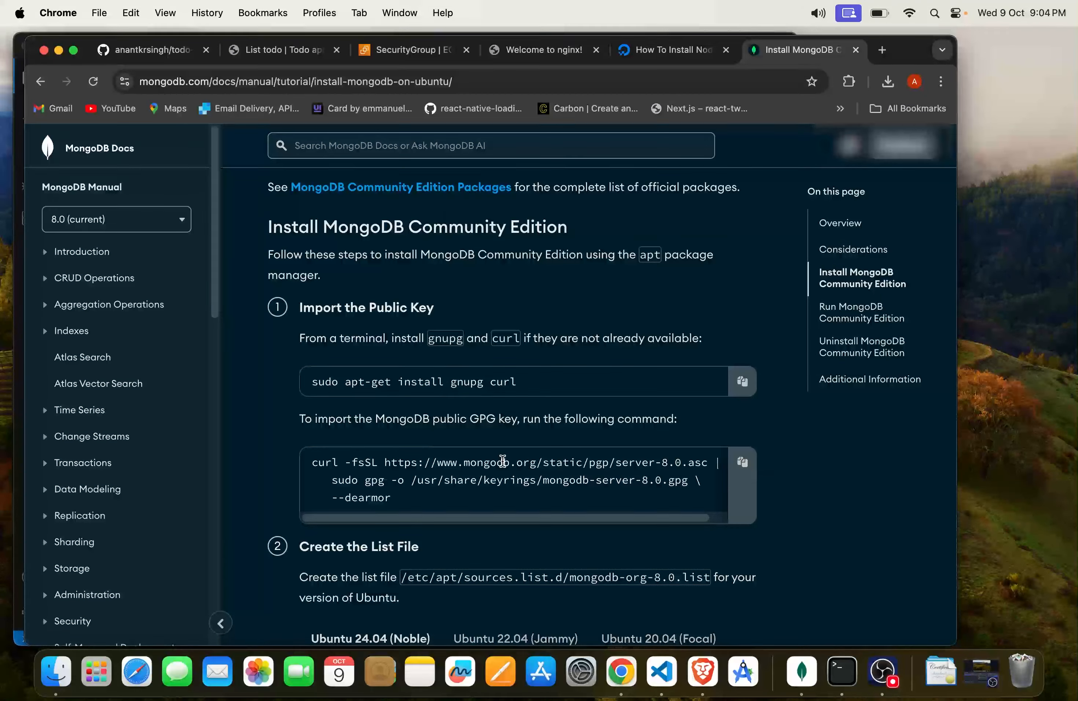
{"action": "left_click", "coordinate": [743, 462]}
{"action": "key", "text": "super+Tab"}
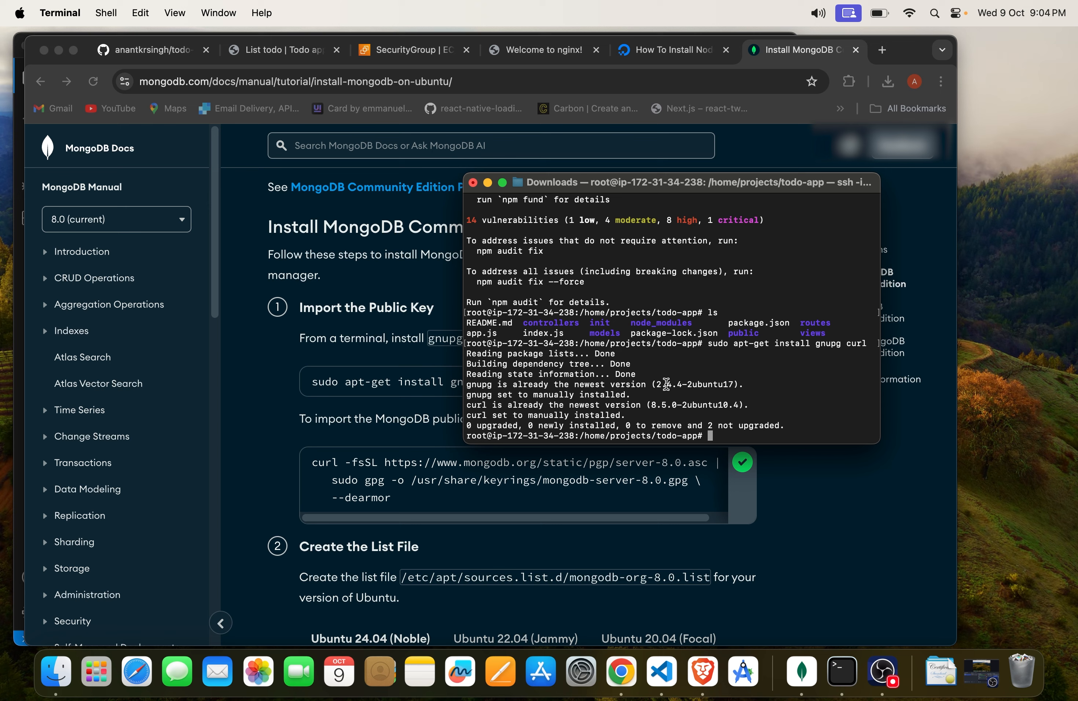
{"action": "key", "text": "super+v"}
{"action": "key", "text": "Return"}
Step: Create the mongodb-org-8.0.list source file by copying the Ubuntu 24.04 (Noble) echo command from the guide and running it in Terminal
{"action": "left_click", "coordinate": [542, 511]}
{"action": "scroll", "coordinate": [542, 510], "scroll_direction": "down", "scroll_amount": 5}
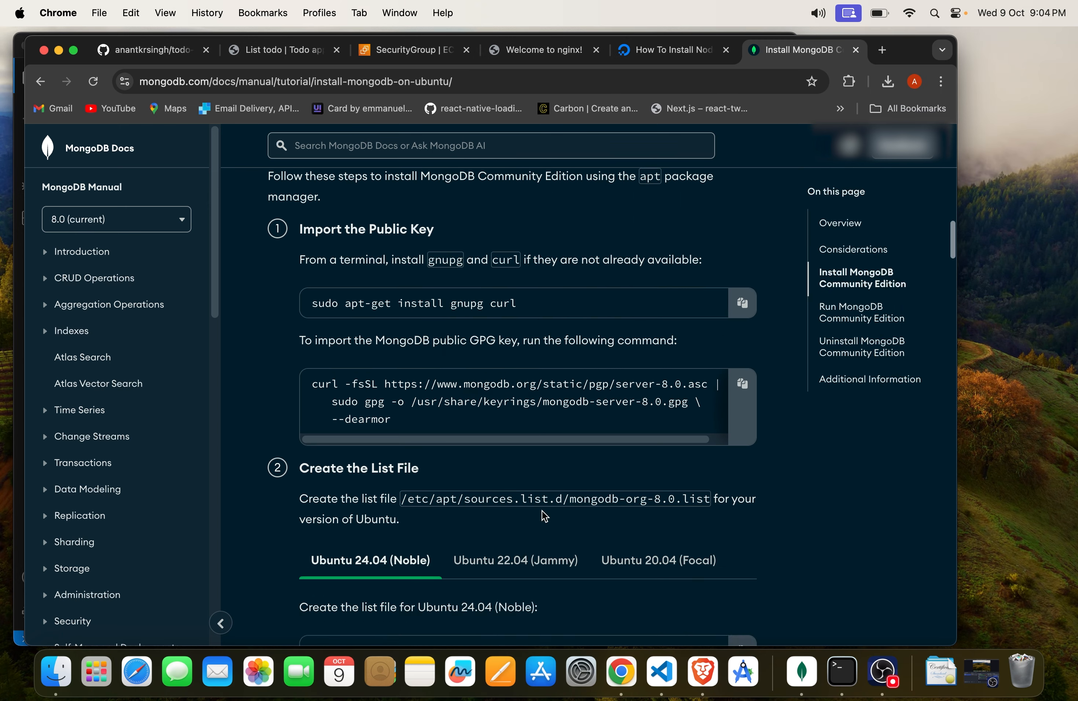
{"action": "scroll", "coordinate": [542, 510], "scroll_direction": "down", "scroll_amount": 1}
{"action": "scroll", "coordinate": [545, 479], "scroll_direction": "down", "scroll_amount": 2}
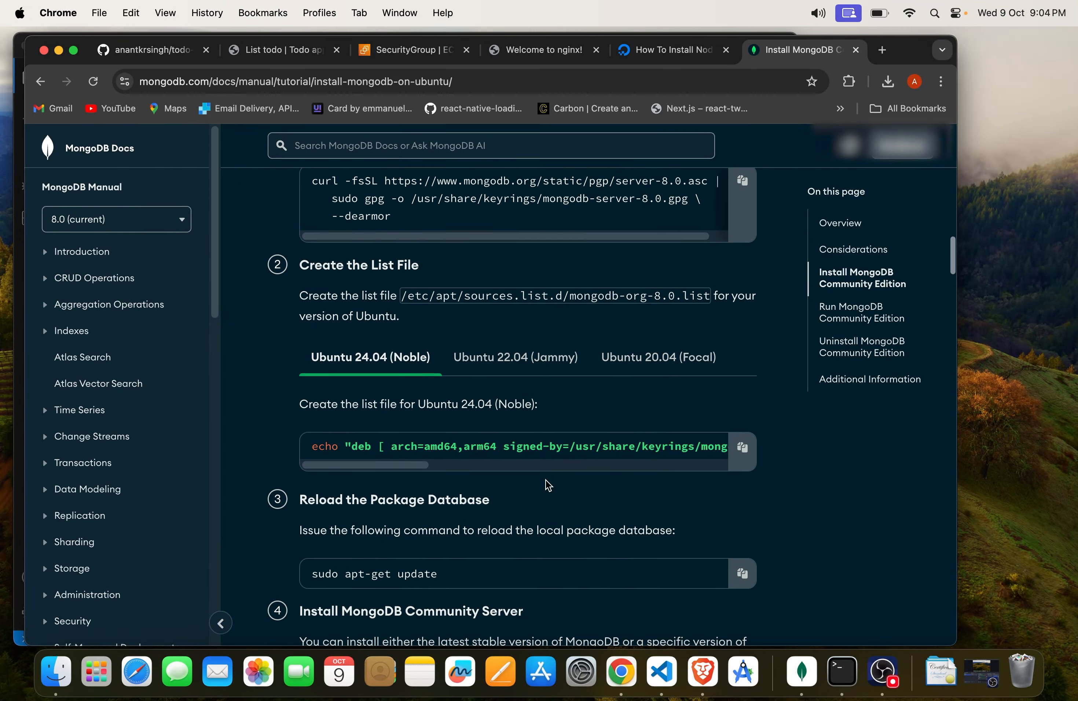
{"action": "scroll", "coordinate": [545, 479], "scroll_direction": "down", "scroll_amount": 1}
{"action": "scroll", "coordinate": [669, 416], "scroll_direction": "up", "scroll_amount": 1}
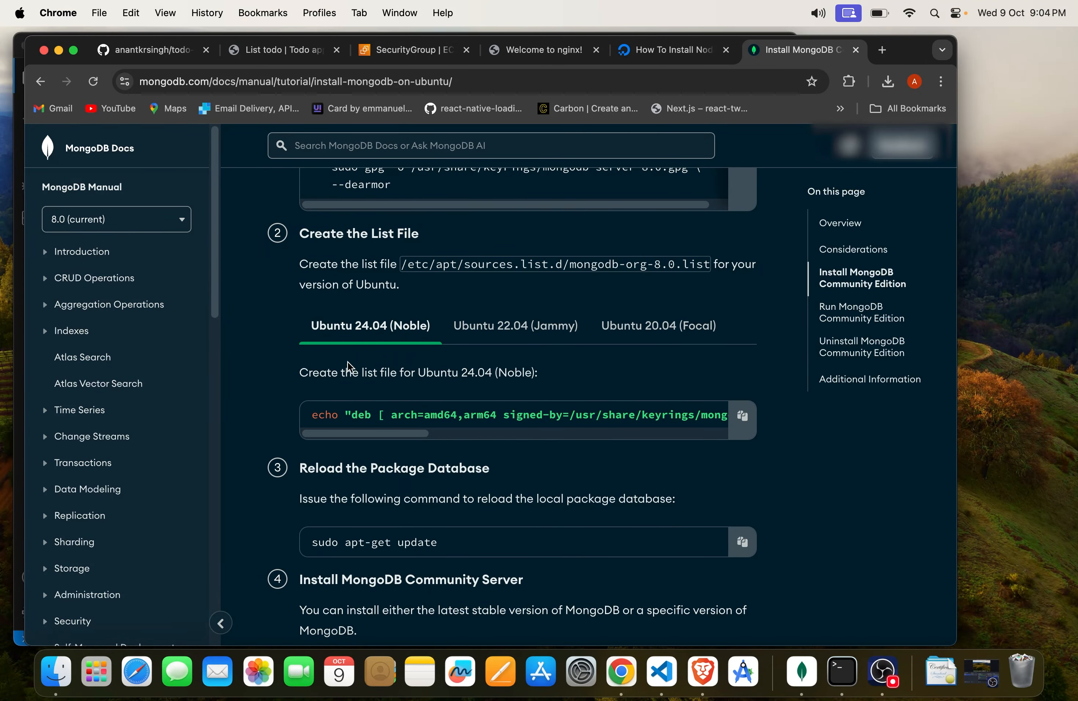
{"action": "left_click", "coordinate": [735, 418]}
{"action": "key", "text": "super+Tab"}
{"action": "key", "text": "super+v"}
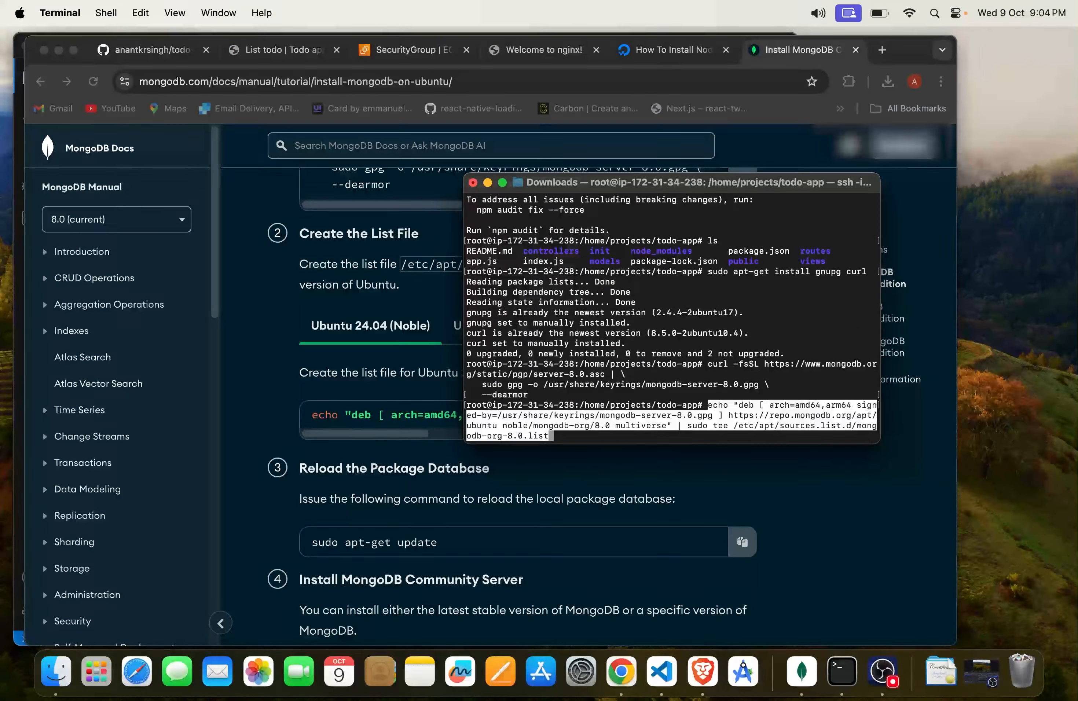
{"action": "key", "text": "Return"}
Step: Reload the package database by copying sudo apt-get update from the guide and running it in Terminal
{"action": "left_click", "coordinate": [489, 496]}
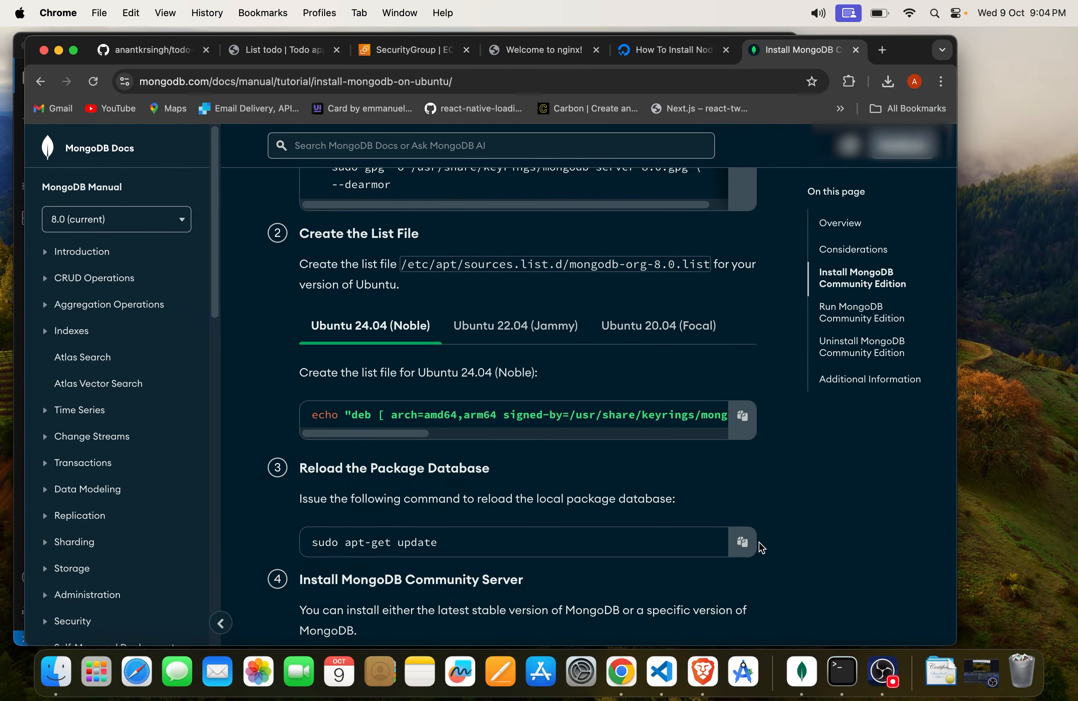
{"action": "left_click", "coordinate": [751, 541]}
{"action": "key", "text": "super+Tab"}
{"action": "key", "text": "super+v"}
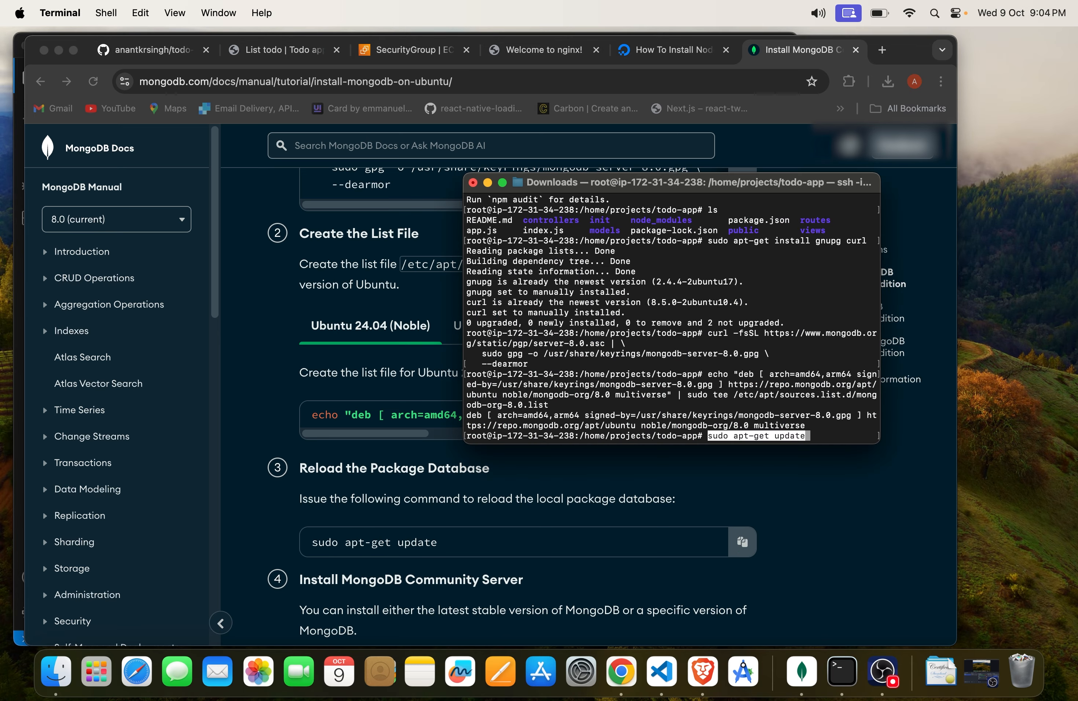
{"action": "key", "text": "Return"}
Step: Install the latest MongoDB release by copying sudo apt-get install -y mongodb-org from the guide and running it in Terminal
{"action": "left_click", "coordinate": [609, 487]}
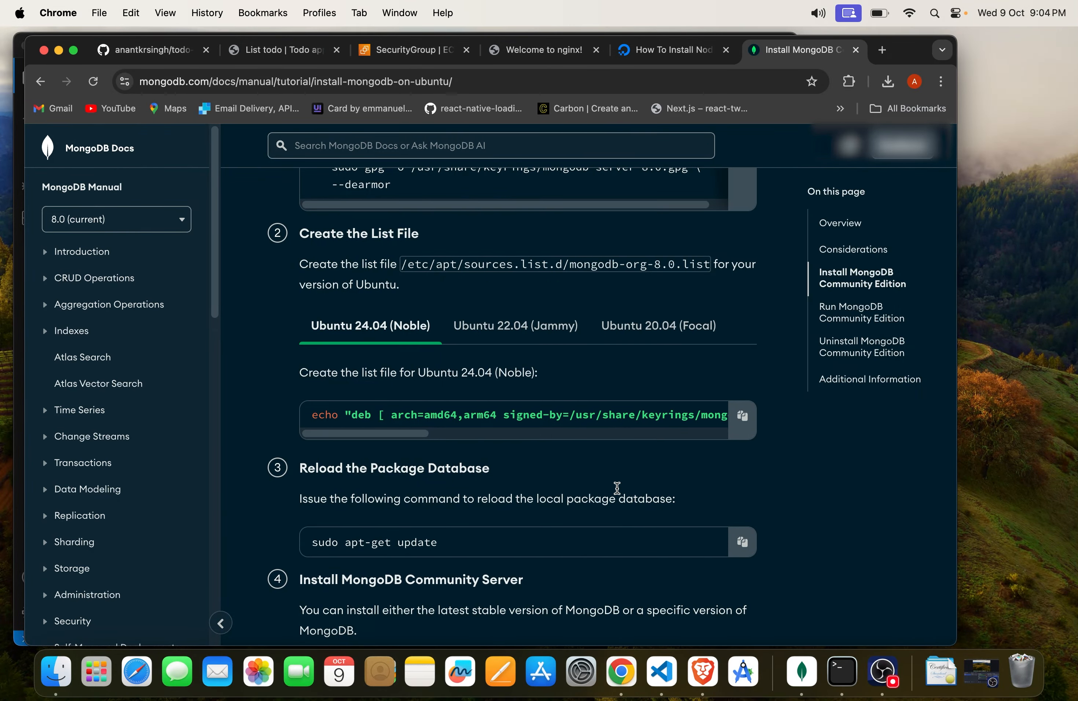
{"action": "scroll", "coordinate": [616, 489], "scroll_direction": "down", "scroll_amount": 6}
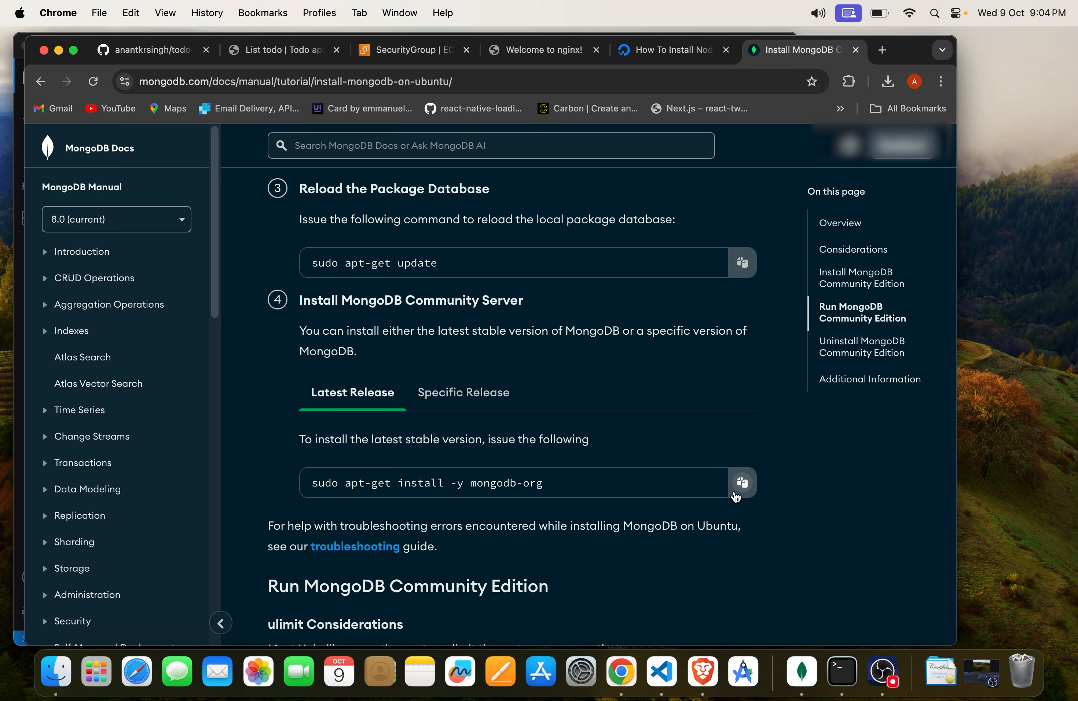
{"action": "left_click", "coordinate": [742, 482]}
{"action": "key", "text": "super+Tab"}
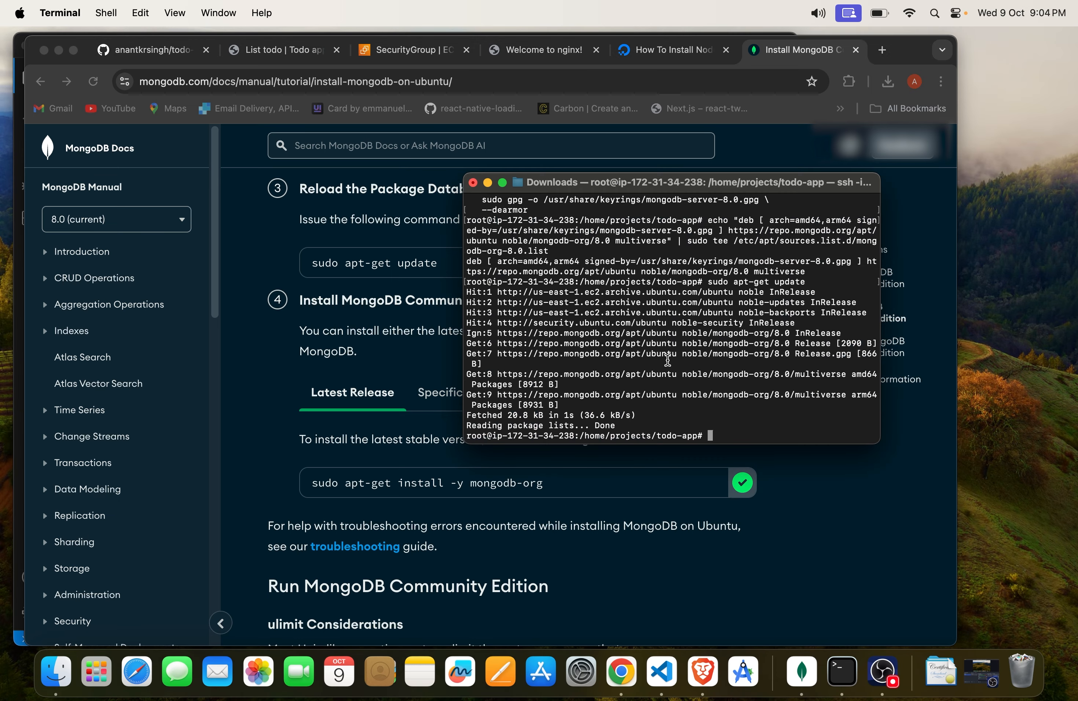
{"action": "key", "text": "super+v"}
{"action": "key", "text": "Return"}
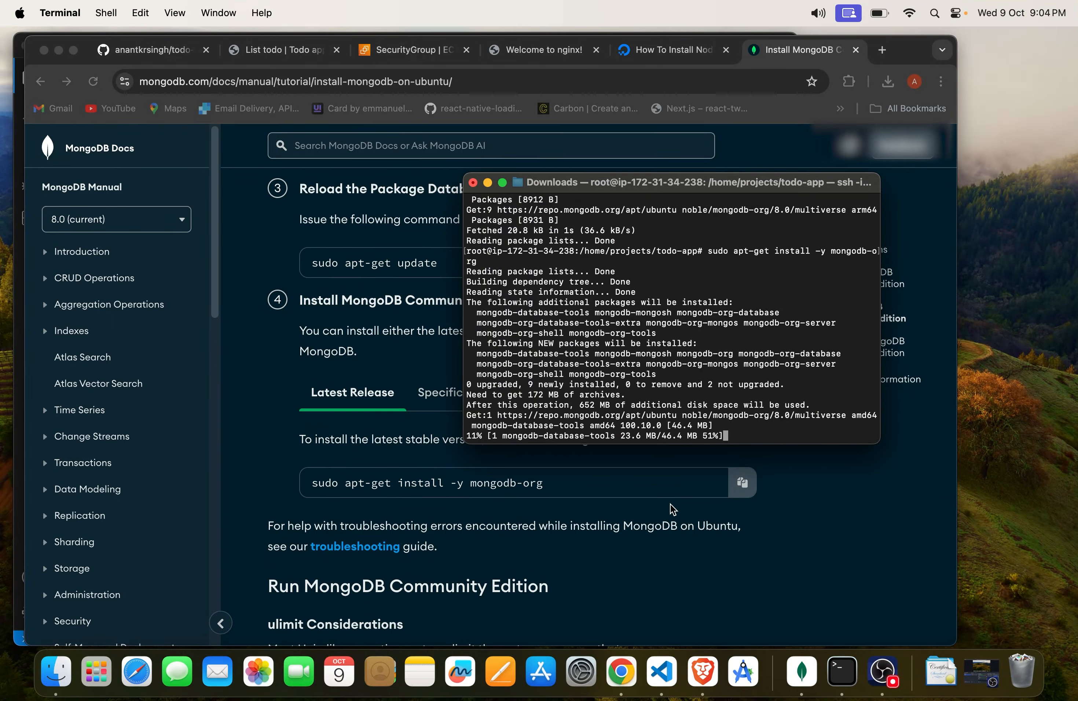
Step: Find the Start MongoDB instructions in the guide, copy sudo systemctl start mongod and run it in Terminal
{"action": "left_click", "coordinate": [670, 503]}
{"action": "scroll", "coordinate": [669, 503], "scroll_direction": "down", "scroll_amount": 8}
{"action": "scroll", "coordinate": [669, 504], "scroll_direction": "down", "scroll_amount": 15}
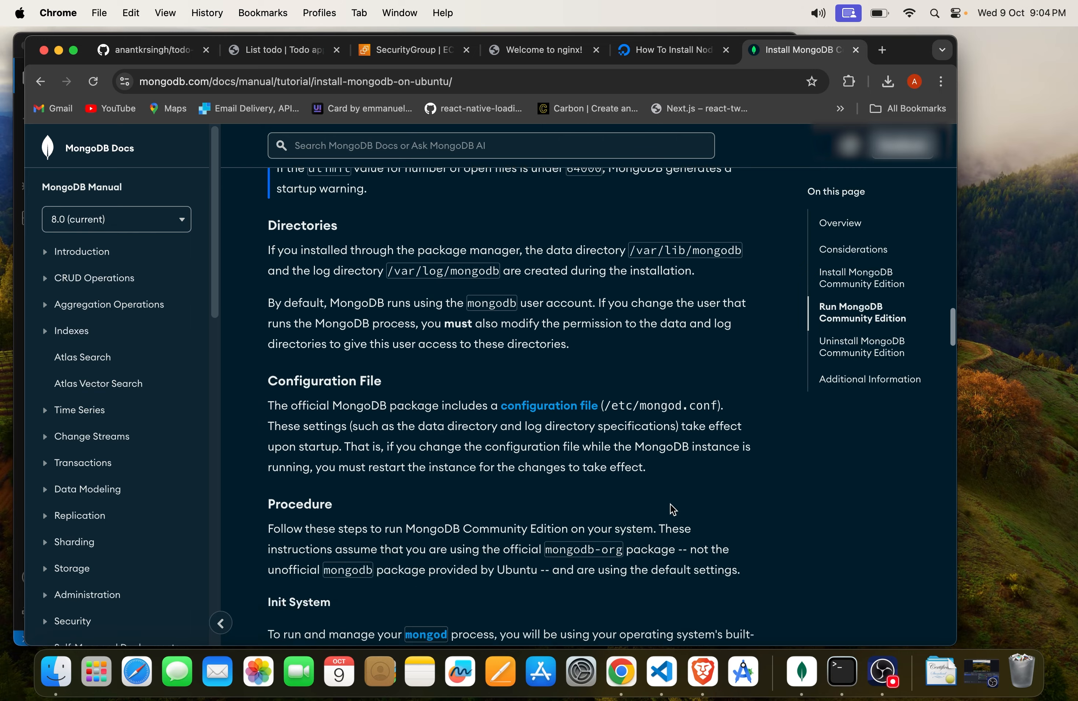
{"action": "scroll", "coordinate": [669, 504], "scroll_direction": "down", "scroll_amount": 6}
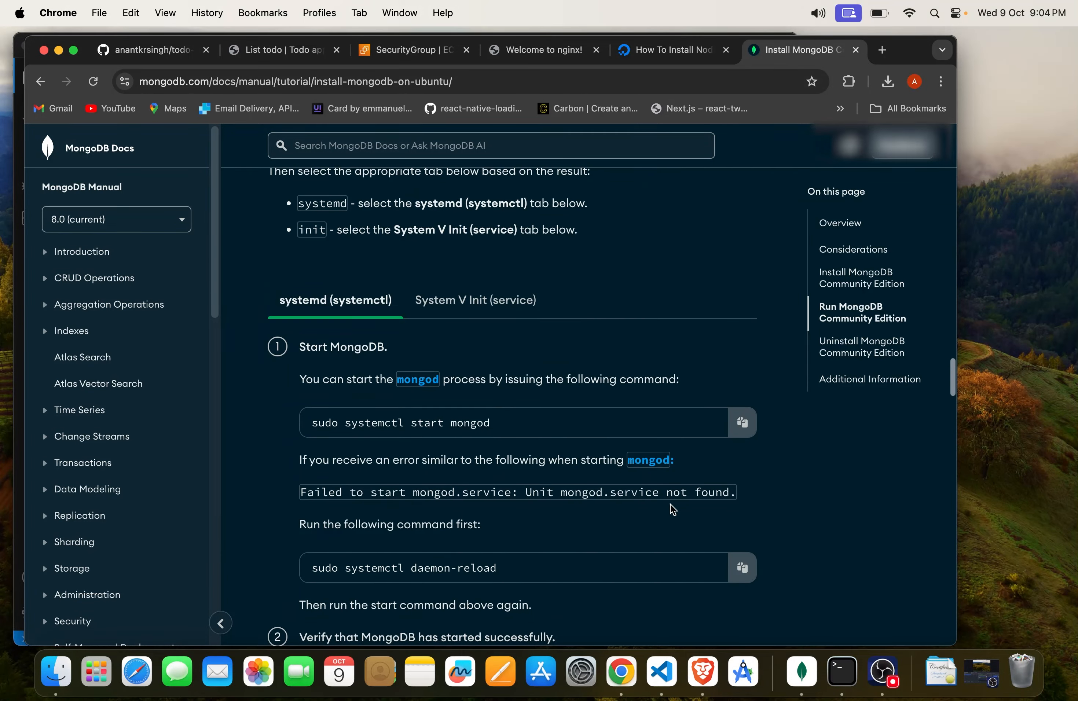
{"action": "left_click", "coordinate": [740, 333]}
{"action": "key", "text": "super+Tab"}
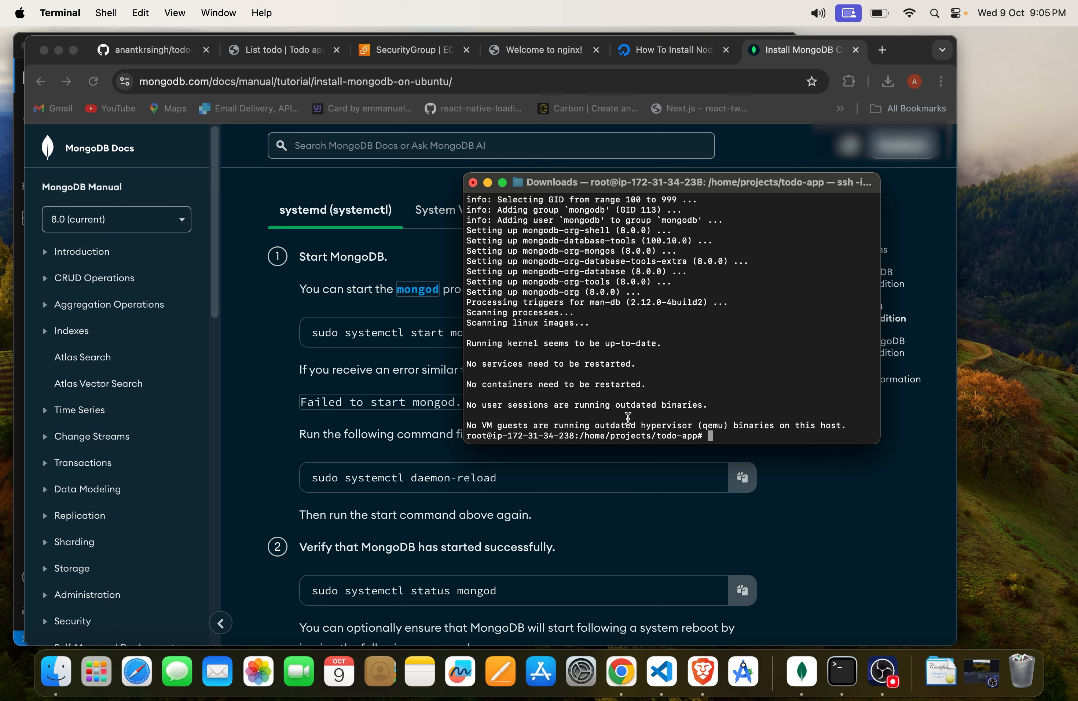
{"action": "key", "text": "super+v"}
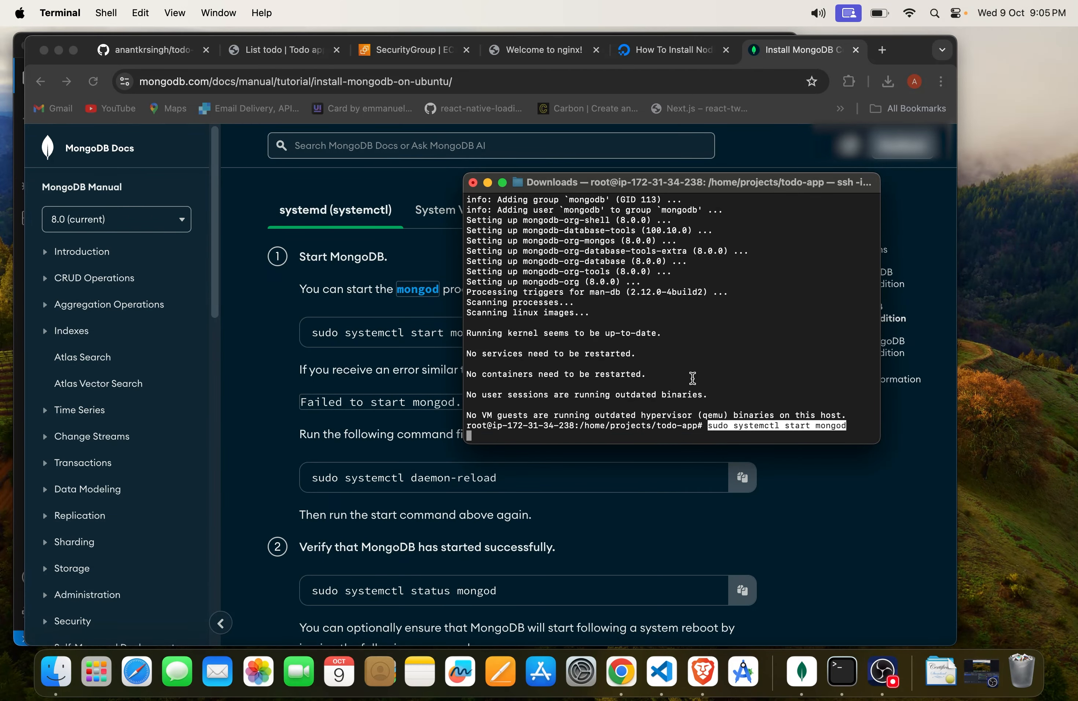
{"action": "key", "text": "Return"}
{"action": "left_click_drag", "start_coordinate": [708, 425], "coordinate": [850, 428]}
{"action": "left_click", "coordinate": [850, 428]}
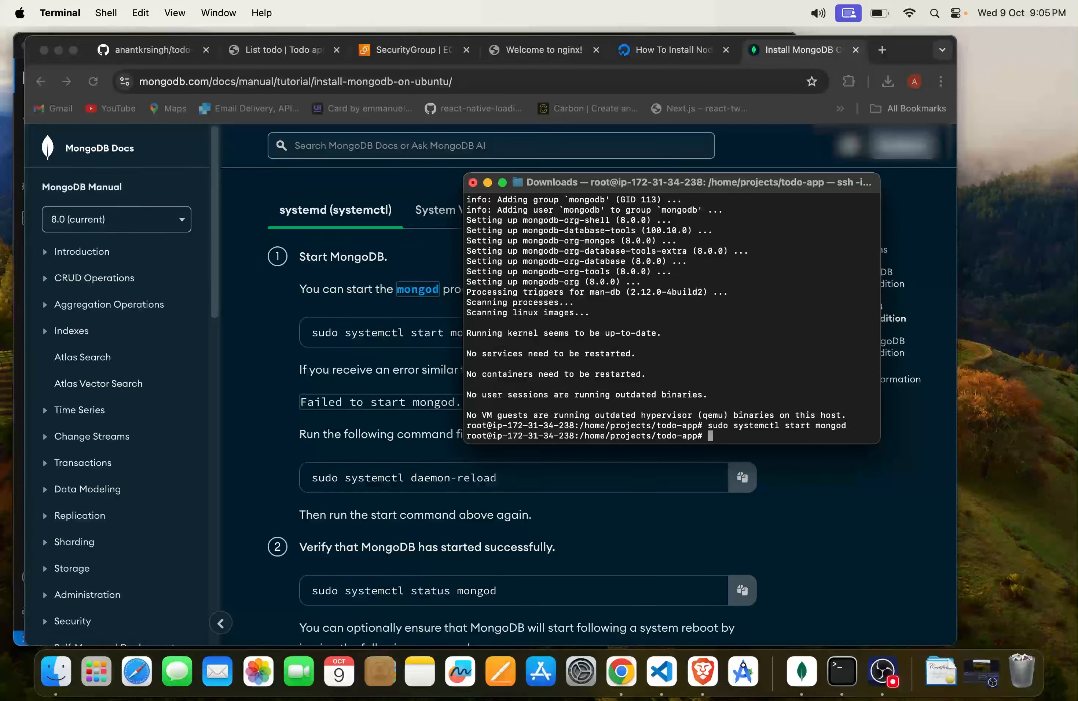
Step: Check the MongoDB service's active state with sudo systemctl status mongod, then return to the shell prompt
{"action": "key", "text": "Up"}
{"action": "key", "text": "Left"}
{"action": "key", "text": "Left"}
{"action": "key", "text": "Left"}
{"action": "key", "text": "Left"}
{"action": "key", "text": "Left"}
{"action": "key", "text": "Left"}
{"action": "key", "text": "Left"}
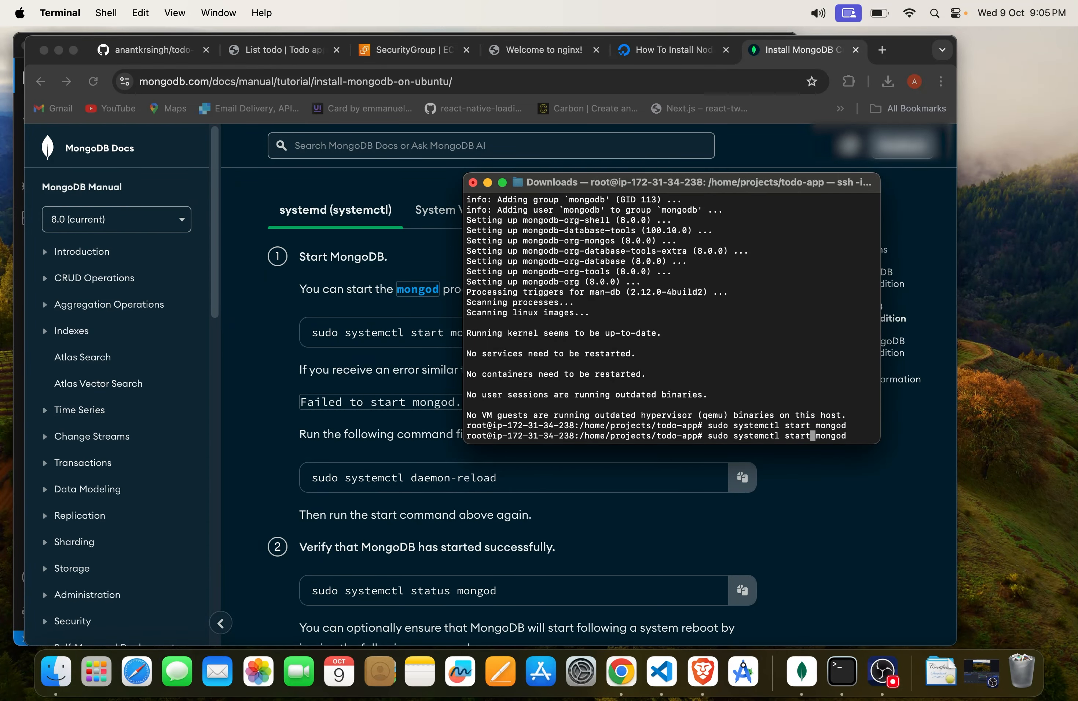
{"action": "key", "text": "BackSpace"}
{"action": "key", "text": "BackSpace"}
{"action": "key", "text": "BackSpace"}
{"action": "type", "text": "atus"}
{"action": "key", "text": "Return"}
{"action": "left_click_drag", "start_coordinate": [545, 335], "coordinate": [595, 338]}
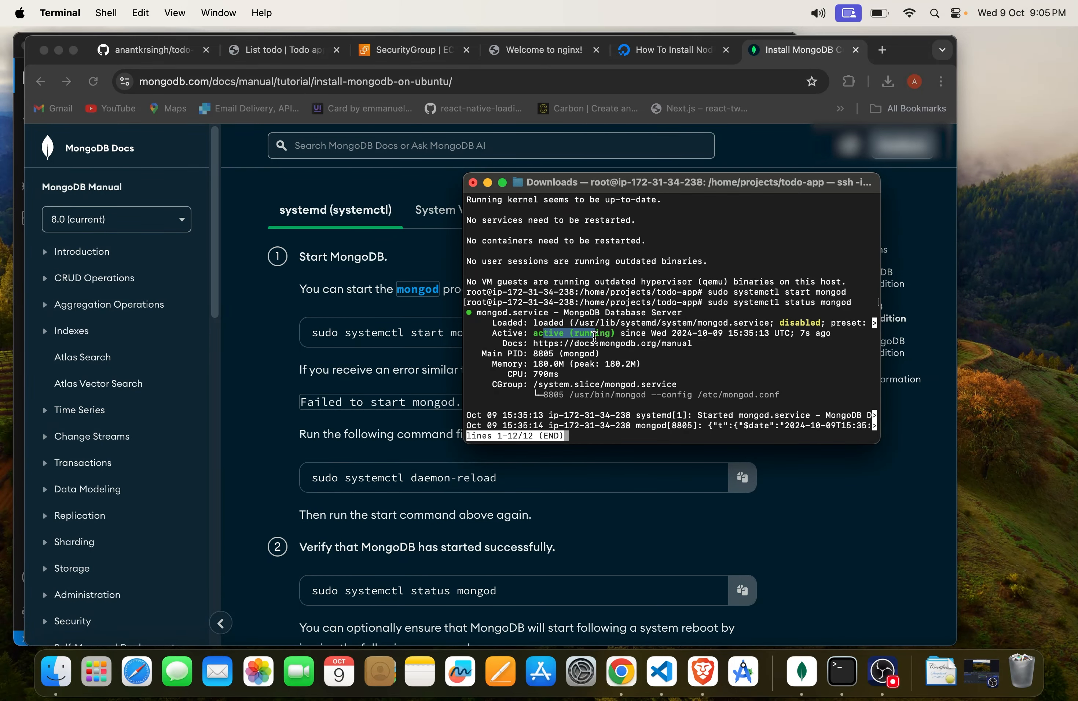
{"action": "left_click", "coordinate": [622, 424]}
{"action": "key", "text": "ctrl+c"}
{"action": "key", "text": "ctrl+c"}
{"action": "key", "text": "ctrl+c"}
{"action": "key", "text": "ctrl+c"}
{"action": "key", "text": "ctrl+c"}
{"action": "key", "text": "ctrl+c"}
{"action": "key", "text": "ctrl+c"}
{"action": "key", "text": "ctrl+c"}
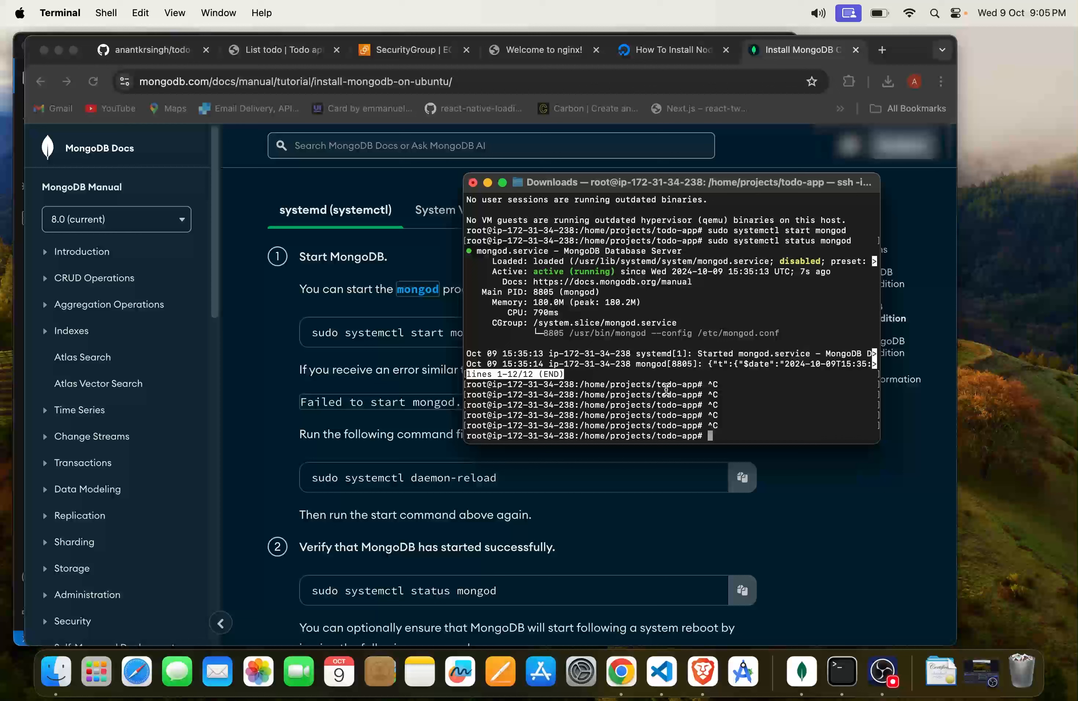
{"action": "key", "text": "ctrl+c"}
{"action": "key", "text": "ctrl+c"}
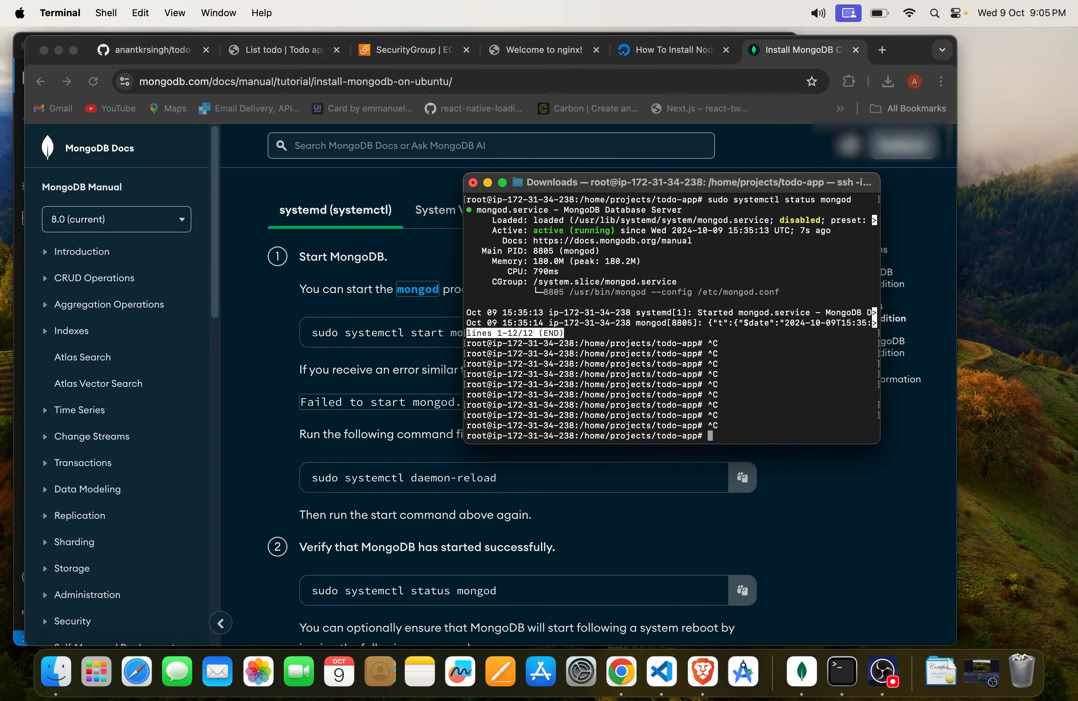
Step: Start the todo app with npm start and highlight the server port and database connection messages
{"action": "type", "text": "npm start"}
{"action": "key", "text": "Return"}
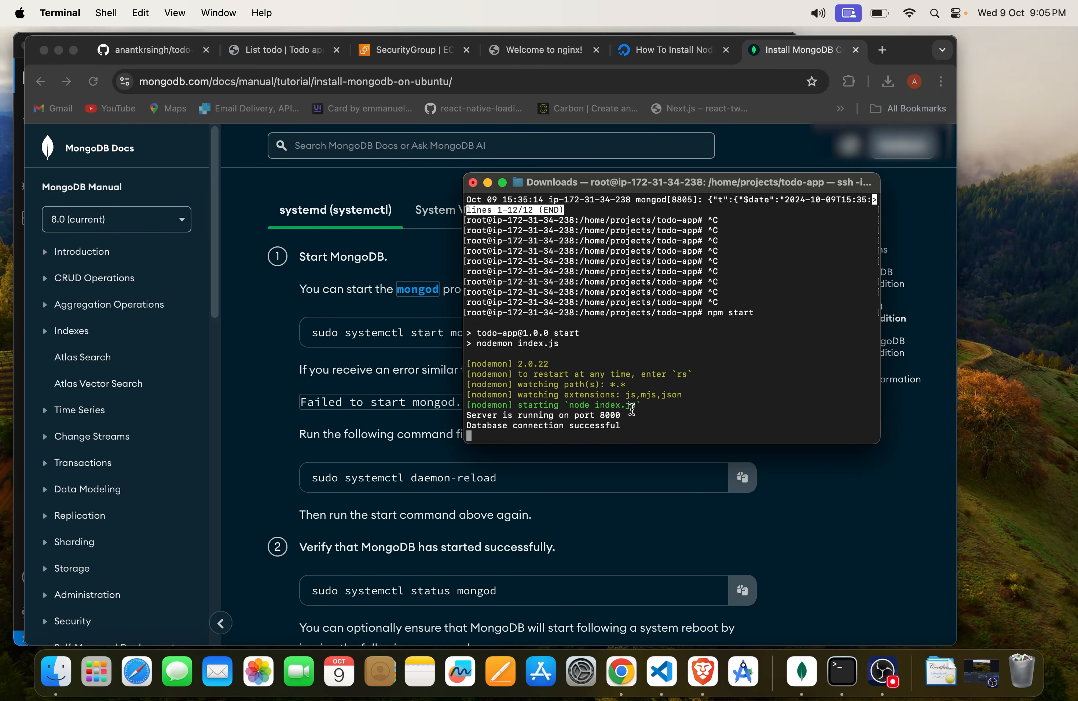
{"action": "left_click_drag", "start_coordinate": [497, 415], "coordinate": [633, 415]}
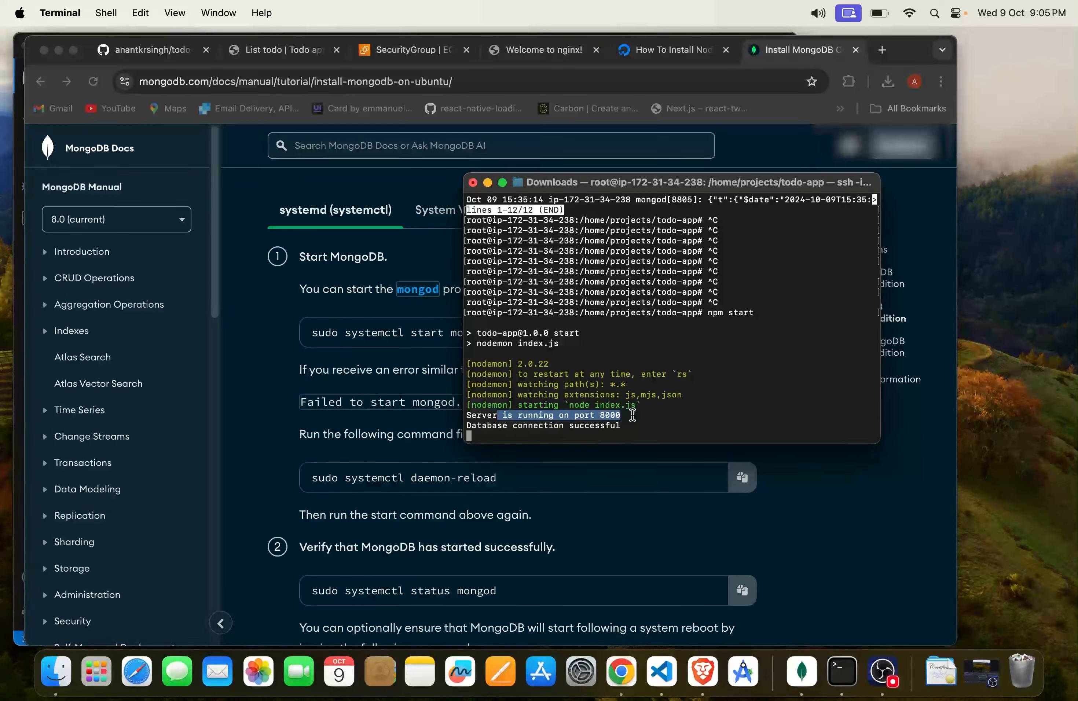
{"action": "left_click_drag", "start_coordinate": [498, 425], "coordinate": [674, 425]}
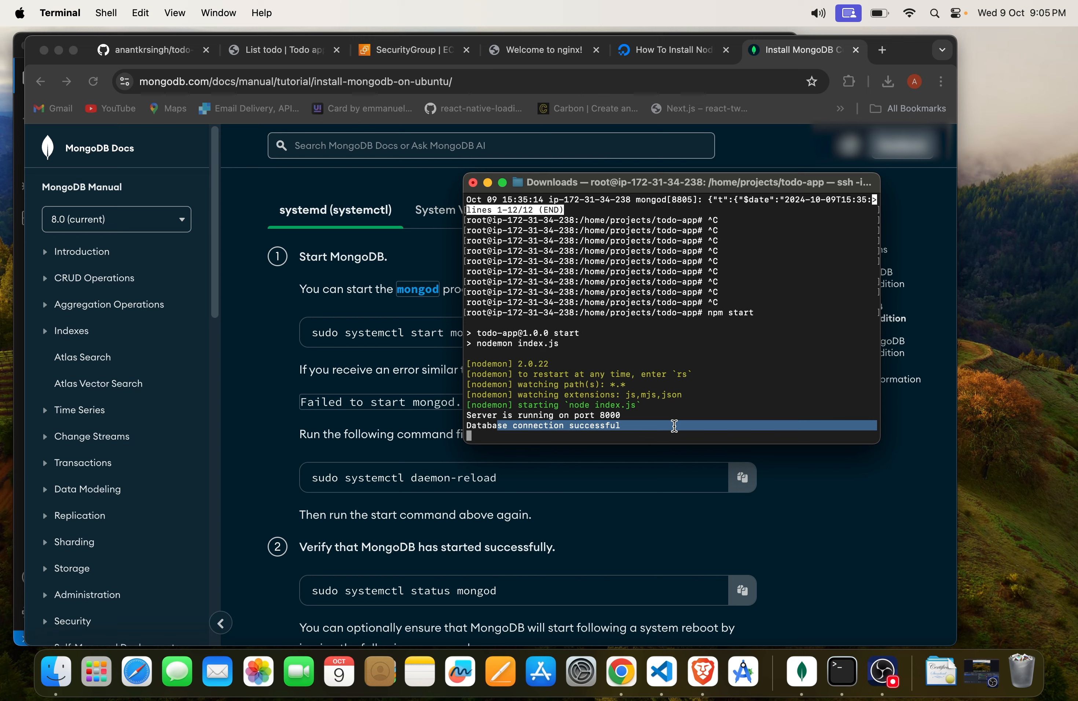
{"action": "left_click", "coordinate": [675, 426]}
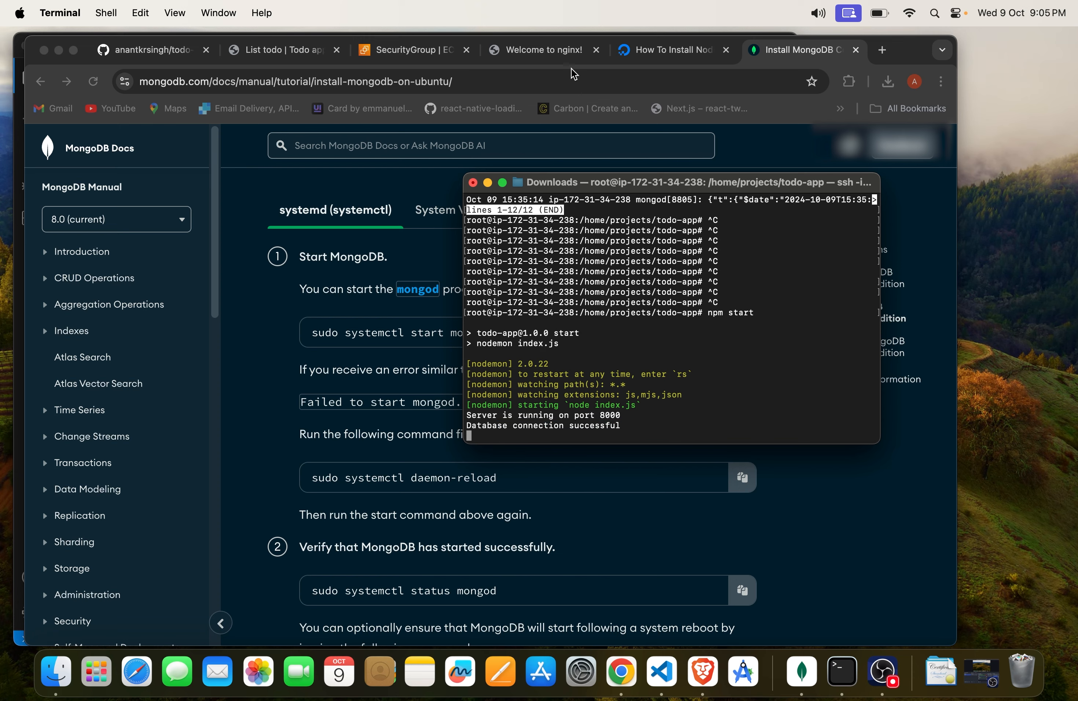
Step: Load 3.94.117.176:8000 in Chrome's nginx welcome tab to test the app, then check the server output in Terminal
{"action": "left_click", "coordinate": [553, 55]}
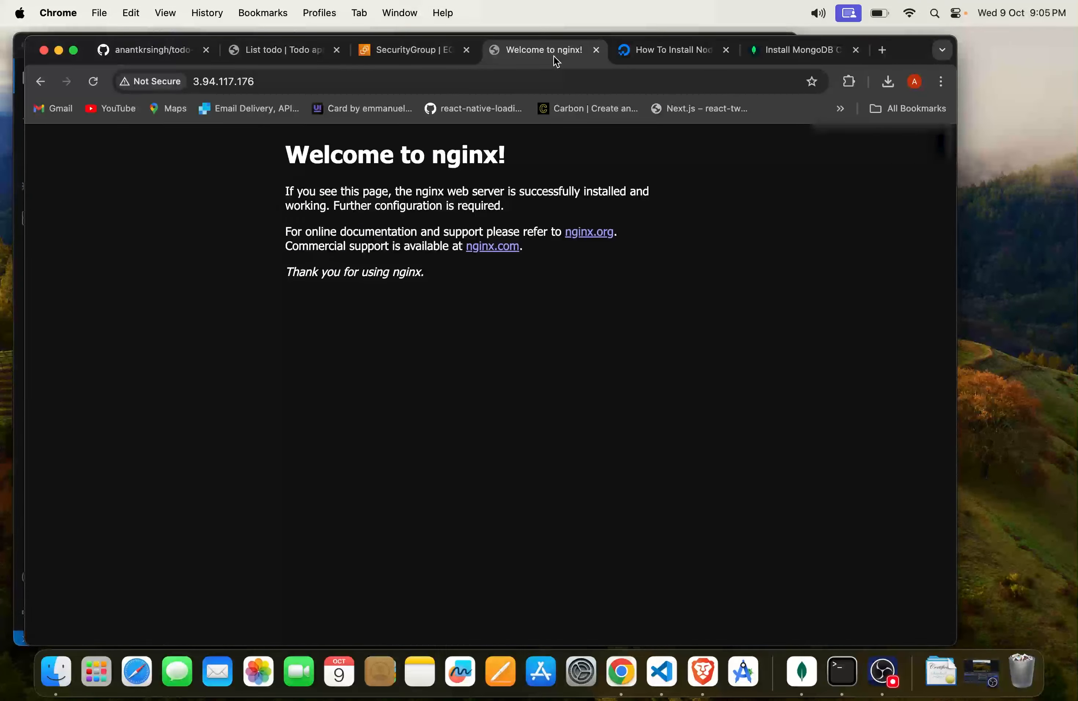
{"action": "left_click", "coordinate": [426, 78]}
{"action": "left_click", "coordinate": [458, 77]}
{"action": "type", "text": ":"}
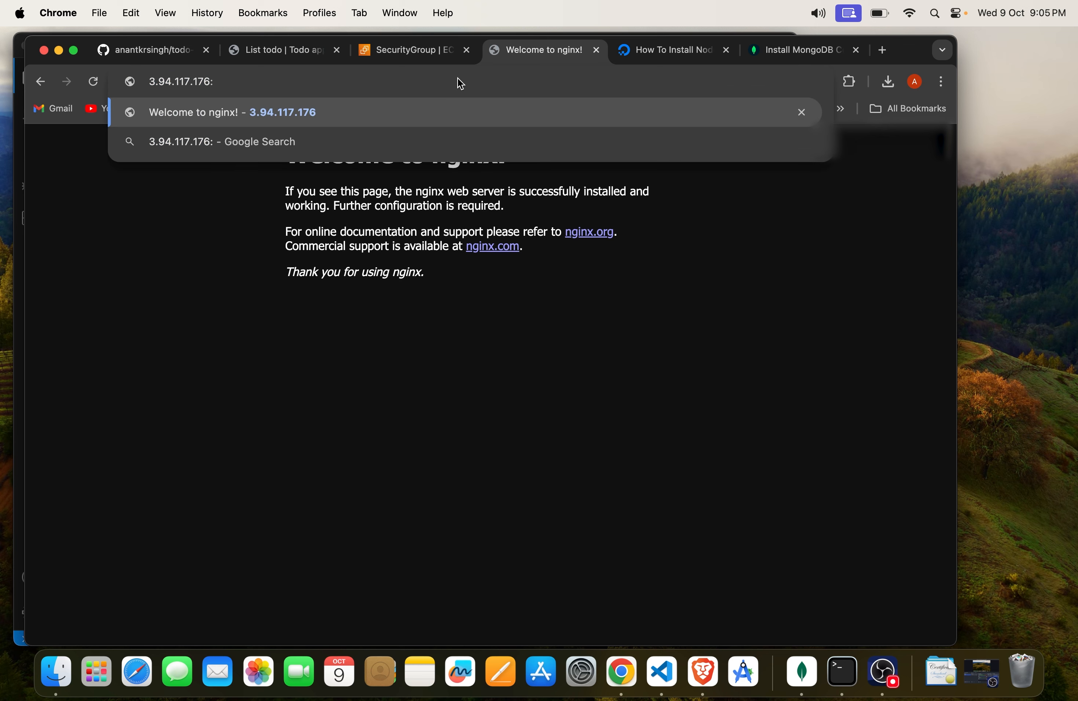
{"action": "type", "text": "8000"}
{"action": "key", "text": "Return"}
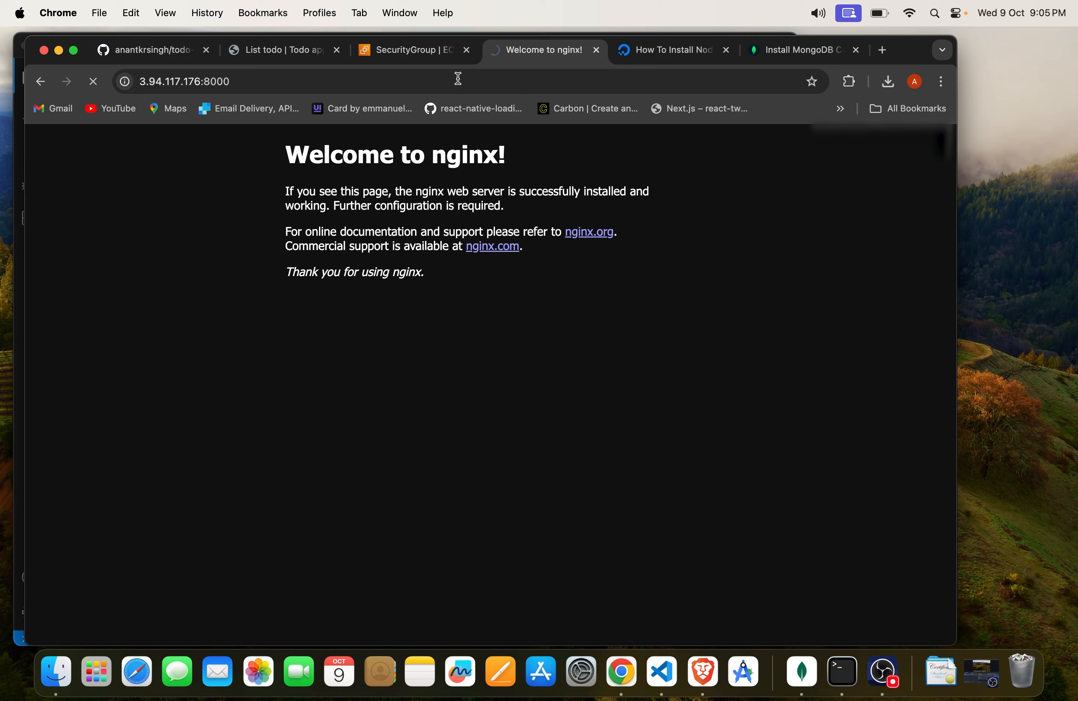
{"action": "key", "text": "super+Tab"}
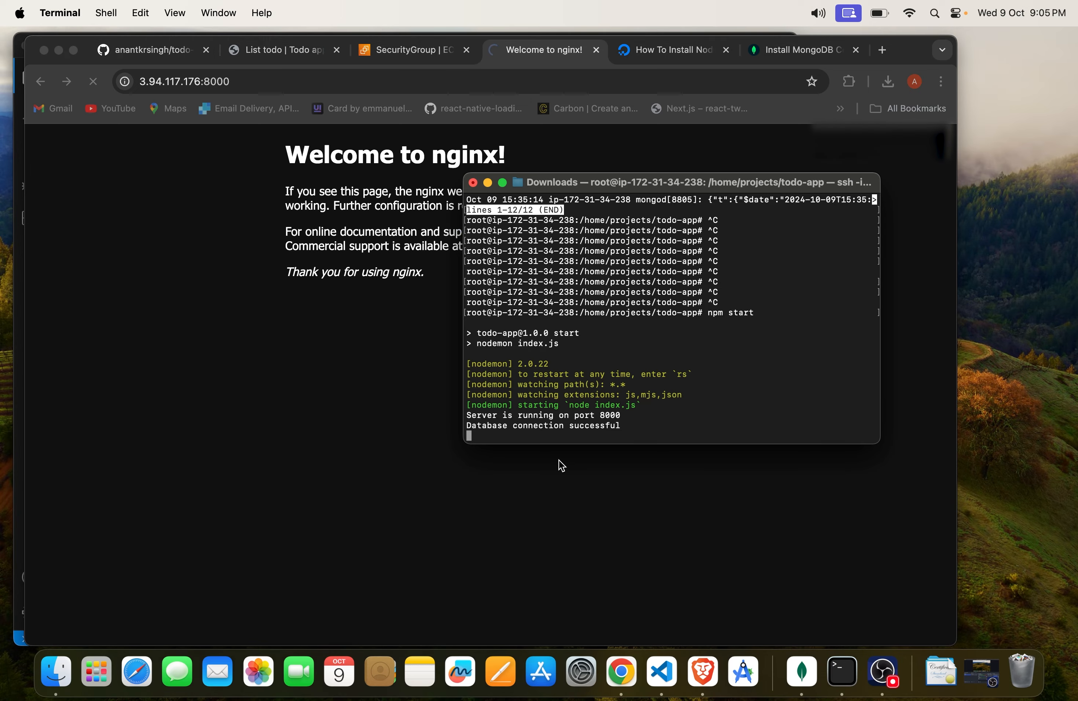
Step: Switch to Chrome and examine the port ranges of the launch-wizard-3 security group's SSH and HTTP inbound rules
{"action": "key", "text": "super+Tab"}
{"action": "left_click", "coordinate": [426, 51]}
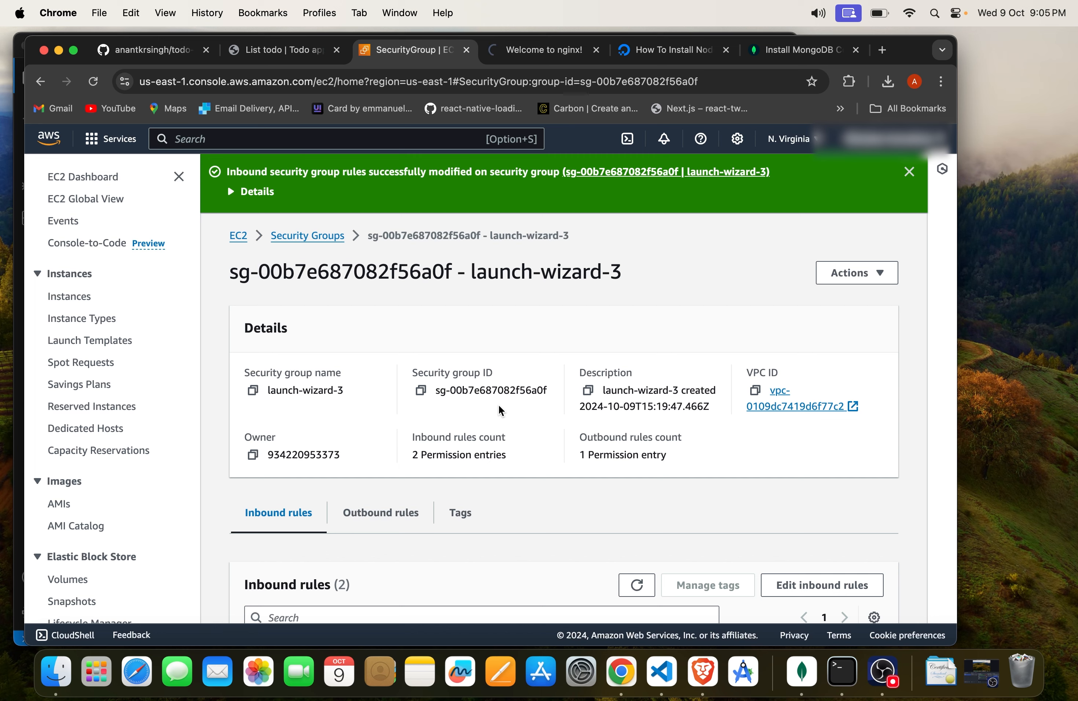
{"action": "scroll", "coordinate": [499, 405], "scroll_direction": "down", "scroll_amount": 3}
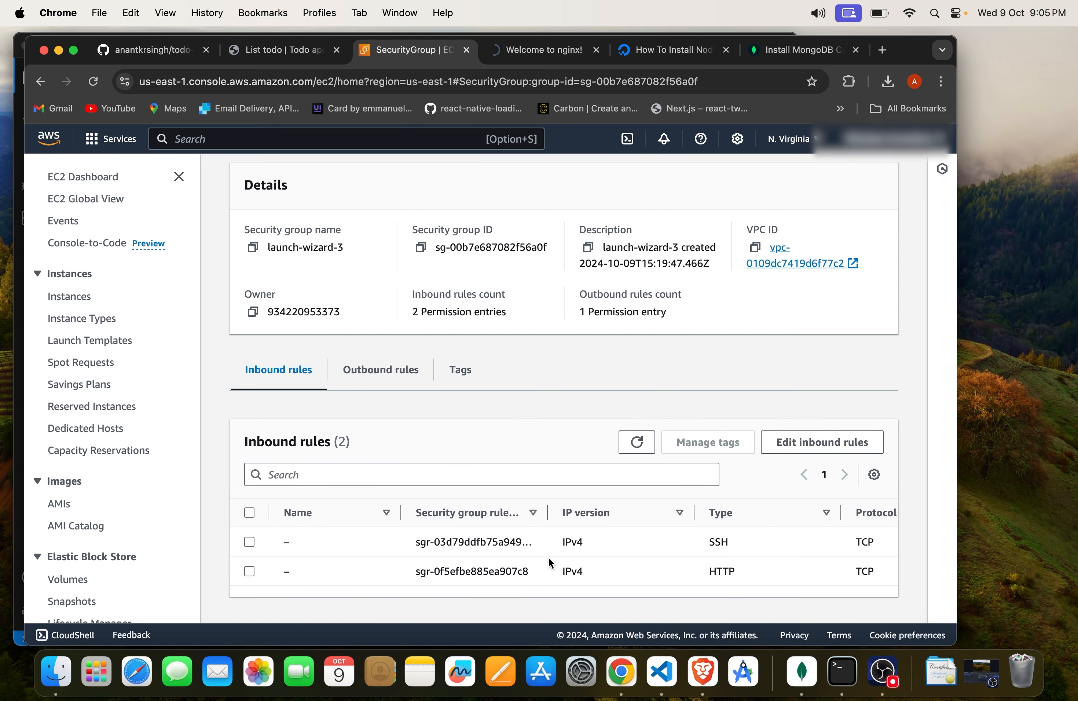
{"action": "scroll", "coordinate": [671, 573], "scroll_direction": "right", "scroll_amount": 8}
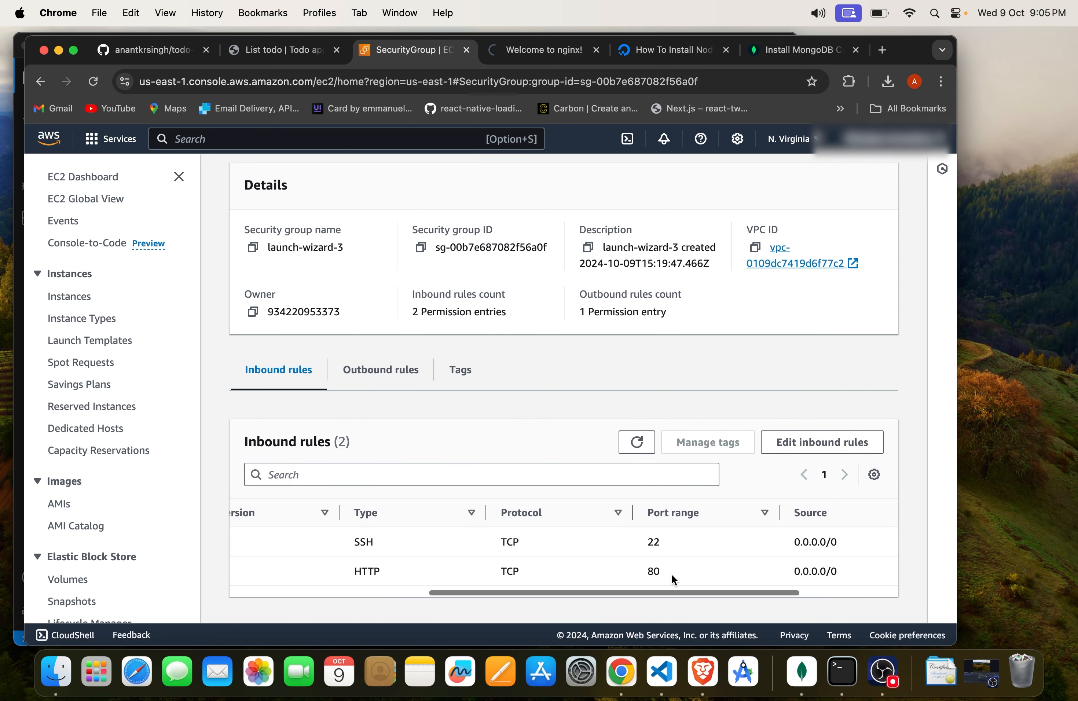
{"action": "left_click", "coordinate": [661, 573]}
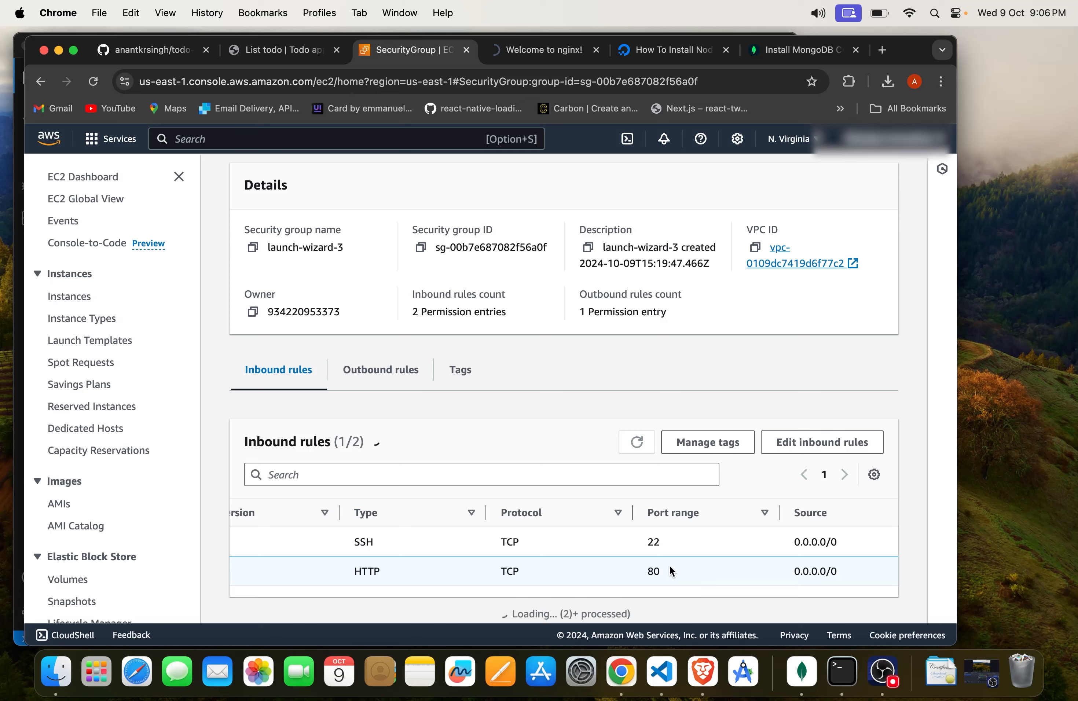
{"action": "left_click_drag", "start_coordinate": [684, 539], "coordinate": [641, 541]}
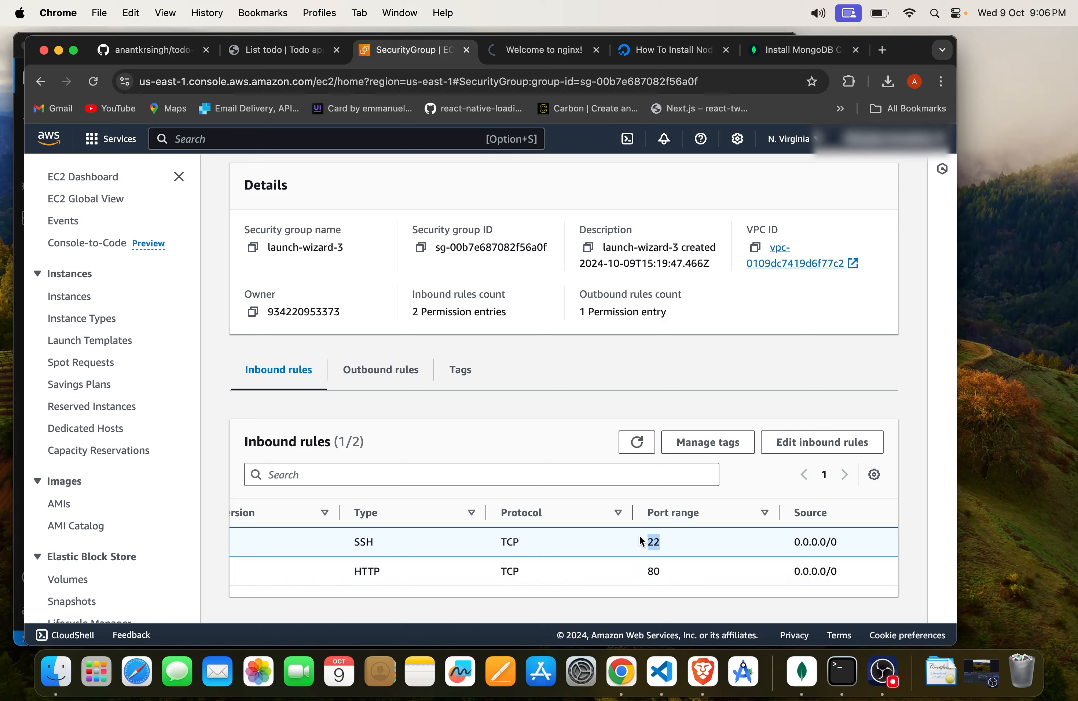
{"action": "scroll", "coordinate": [627, 544], "scroll_direction": "left", "scroll_amount": 8}
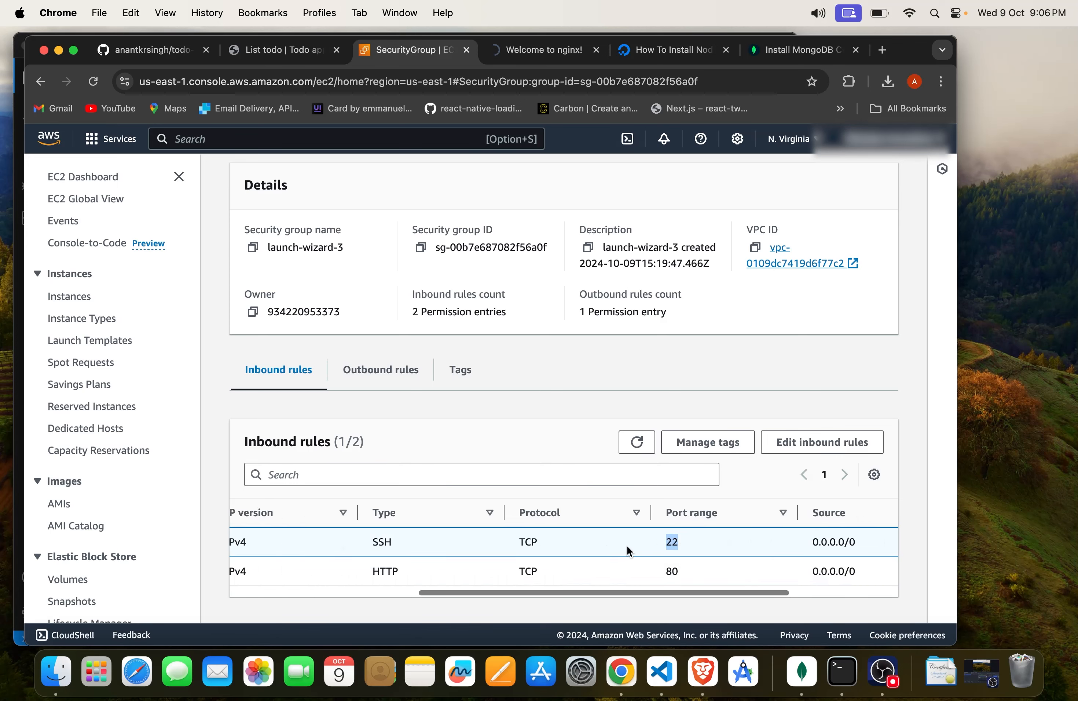
{"action": "scroll", "coordinate": [726, 545], "scroll_direction": "right", "scroll_amount": 10}
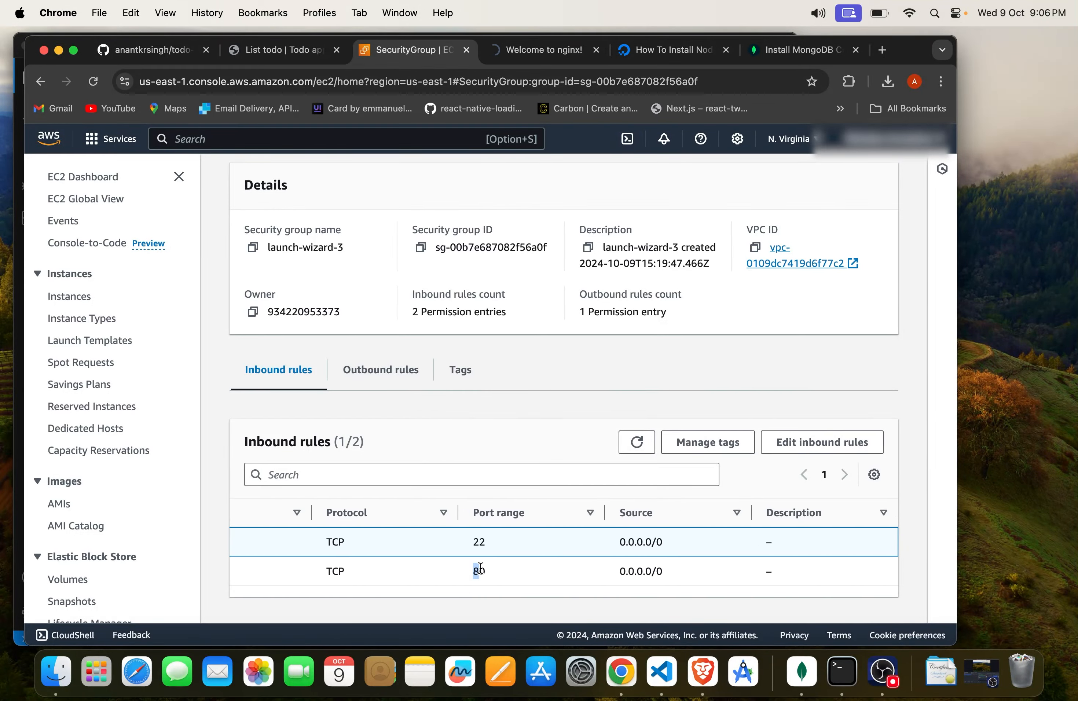
{"action": "double_click", "coordinate": [476, 571]}
{"action": "left_click", "coordinate": [521, 51]}
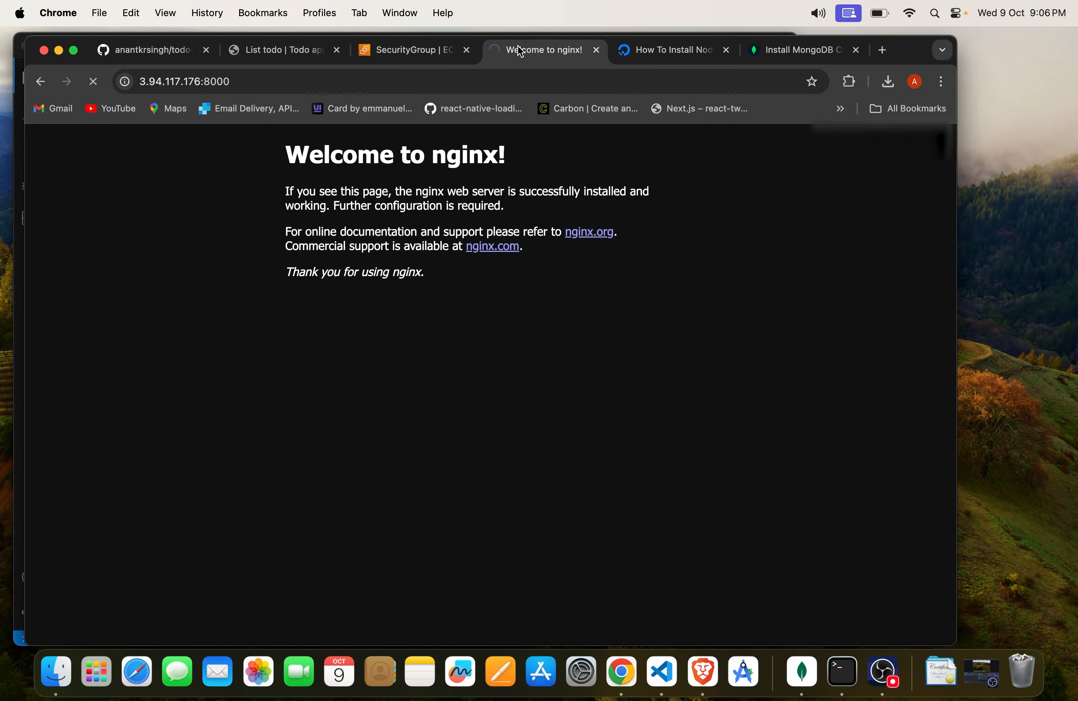
Step: Edit the launch-wizard-3 security group's inbound rules and add a Custom TCP rule with port range 8000
{"action": "left_click", "coordinate": [412, 49]}
{"action": "left_click", "coordinate": [815, 441]}
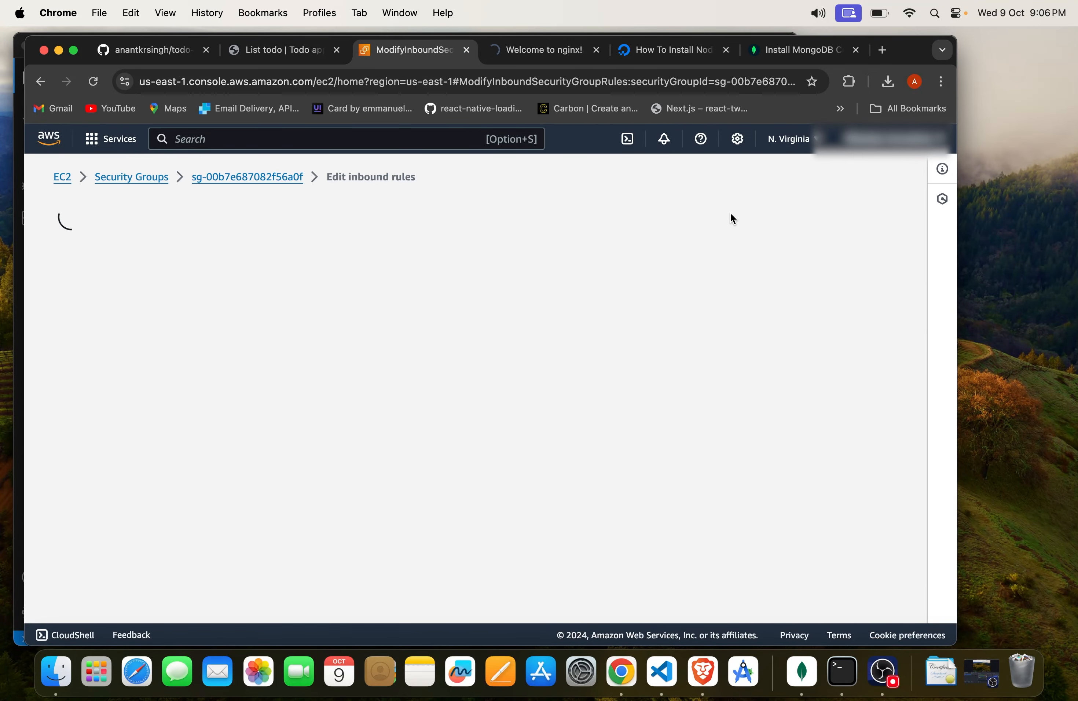
{"action": "scroll", "coordinate": [750, 417], "scroll_direction": "down", "scroll_amount": 2}
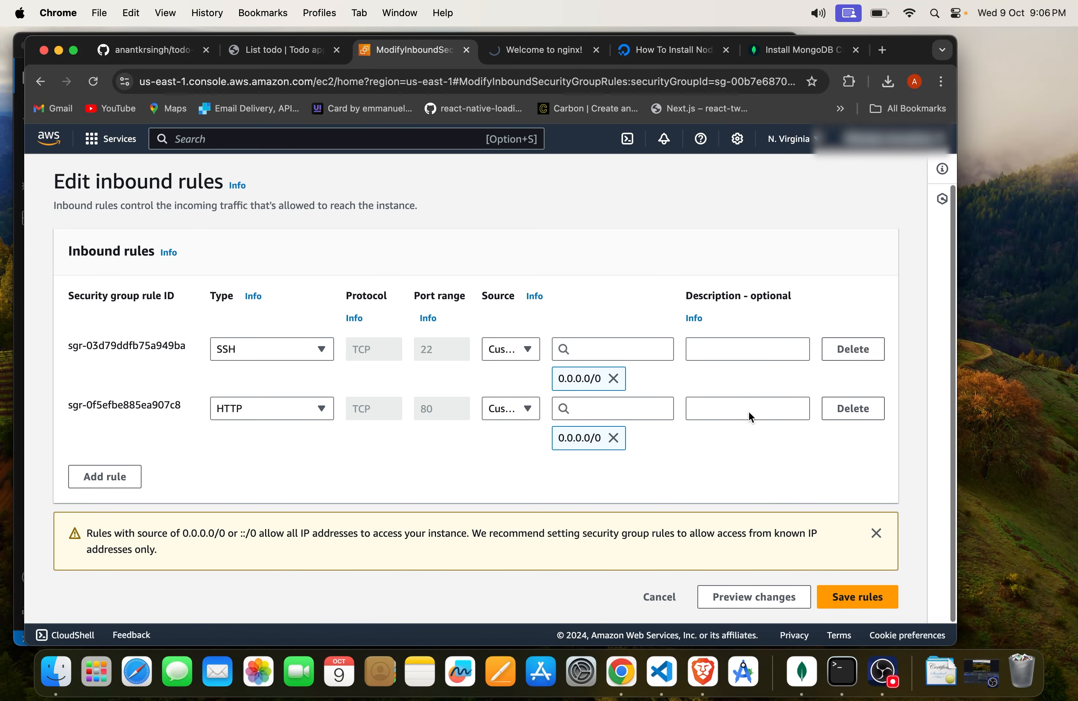
{"action": "left_click", "coordinate": [108, 475]}
{"action": "left_click", "coordinate": [285, 469]}
{"action": "left_click", "coordinate": [286, 469]}
{"action": "left_click", "coordinate": [437, 465]}
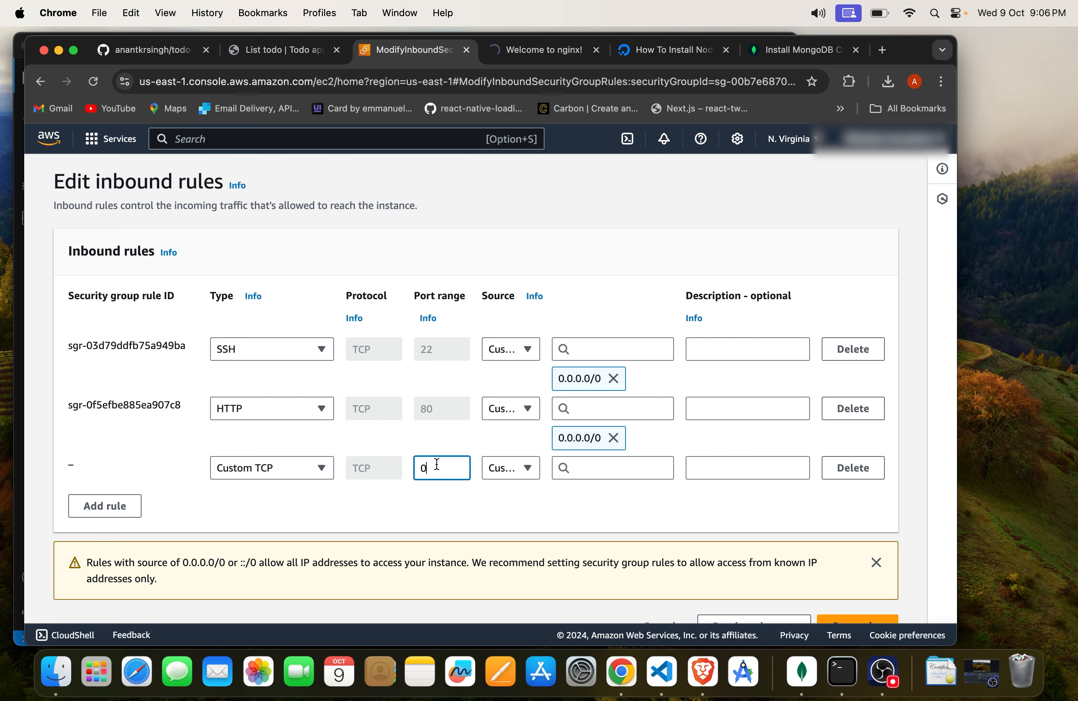
{"action": "key", "text": "BackSpace"}
{"action": "type", "text": "8000"}
{"action": "key", "text": "Tab"}
{"action": "key", "text": "Tab"}
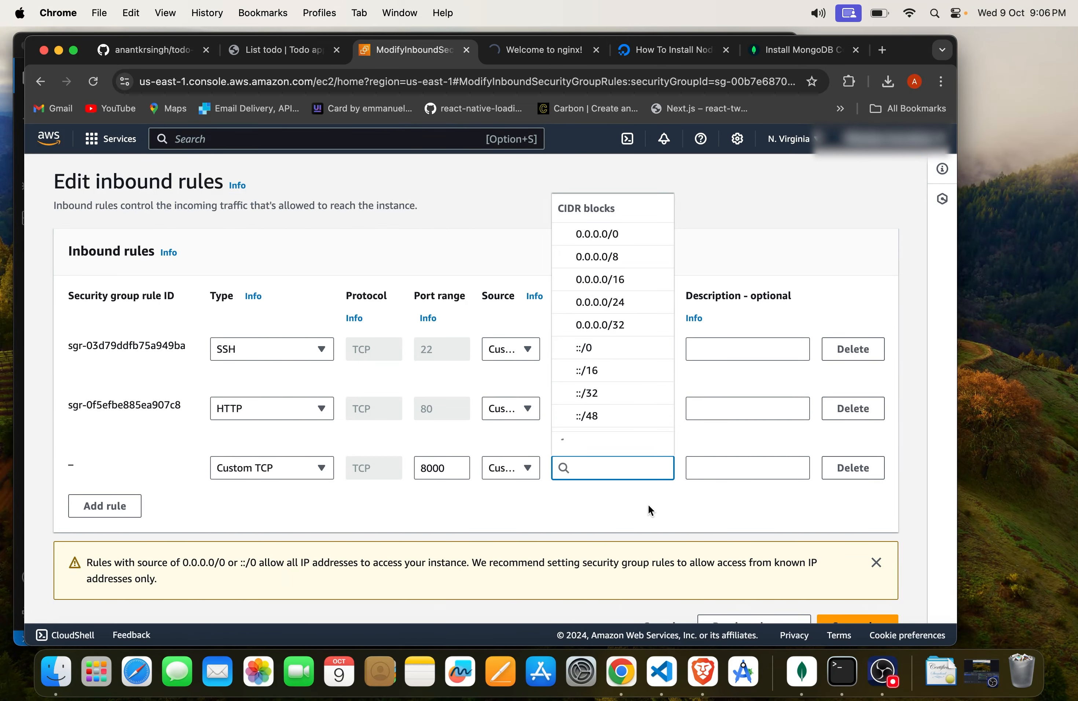
Step: Set the port 8000 rule's source to 0.0.0.0/0 and save the inbound rules
{"action": "left_click", "coordinate": [648, 504]}
{"action": "left_click", "coordinate": [645, 469]}
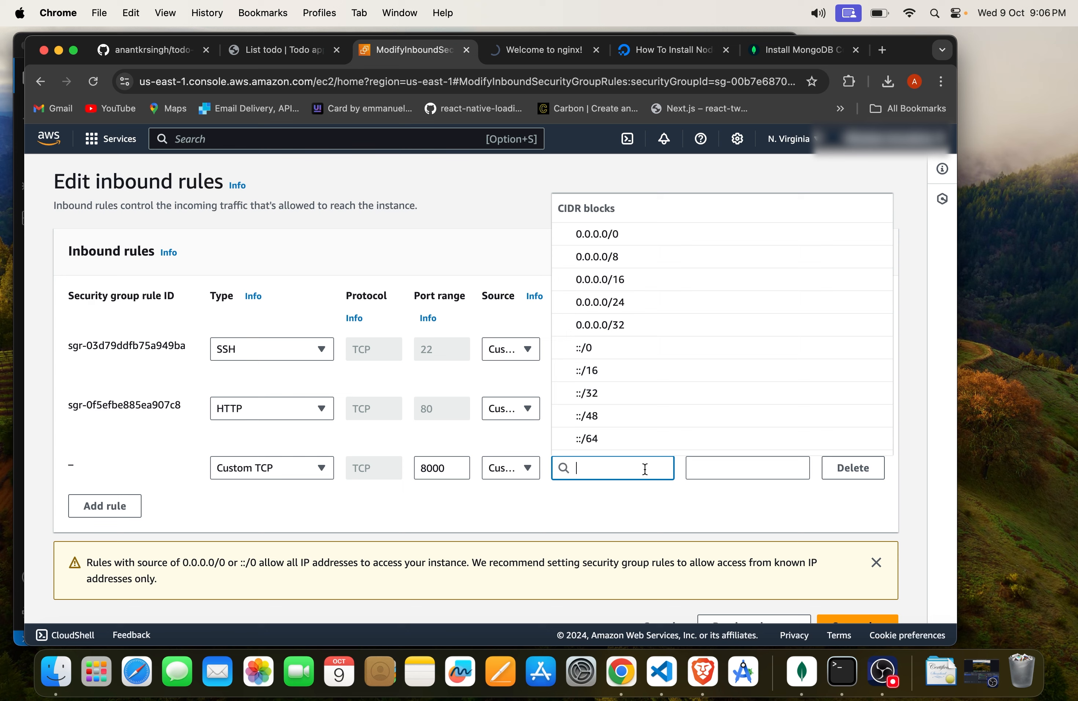
{"action": "left_click", "coordinate": [696, 234]}
{"action": "scroll", "coordinate": [735, 511], "scroll_direction": "down", "scroll_amount": 2}
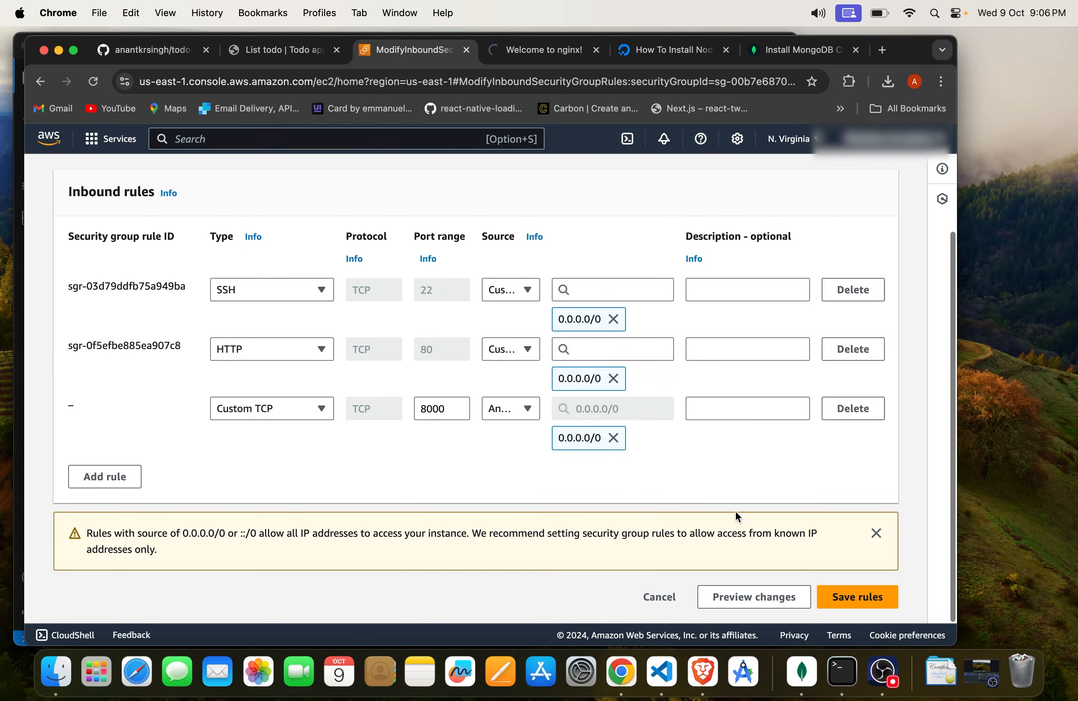
{"action": "left_click", "coordinate": [874, 600]}
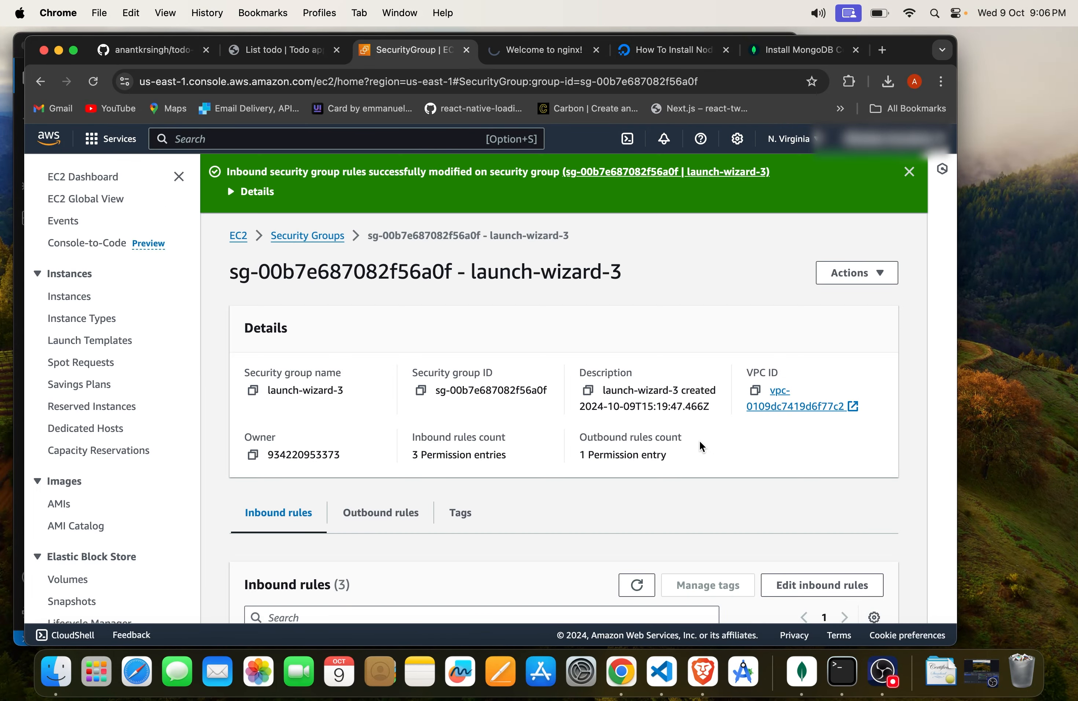
{"action": "scroll", "coordinate": [699, 441], "scroll_direction": "down", "scroll_amount": 4}
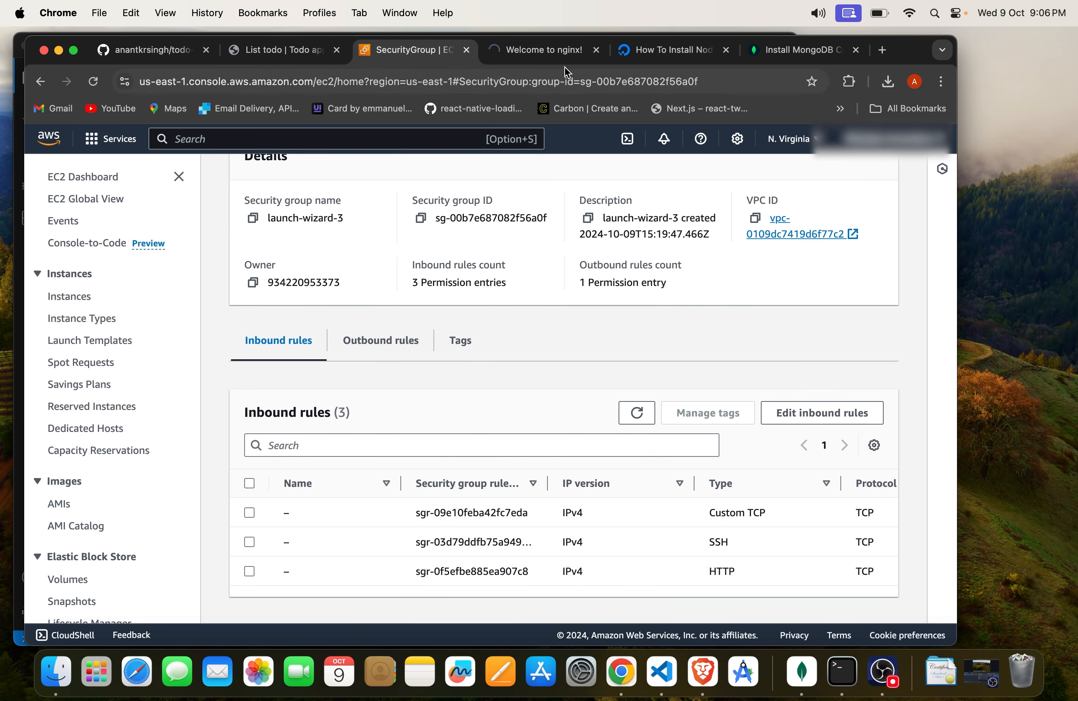
Step: Load 3.94.117.176:8000 in a new browser tab to test access to the todo app
{"action": "left_click", "coordinate": [535, 54]}
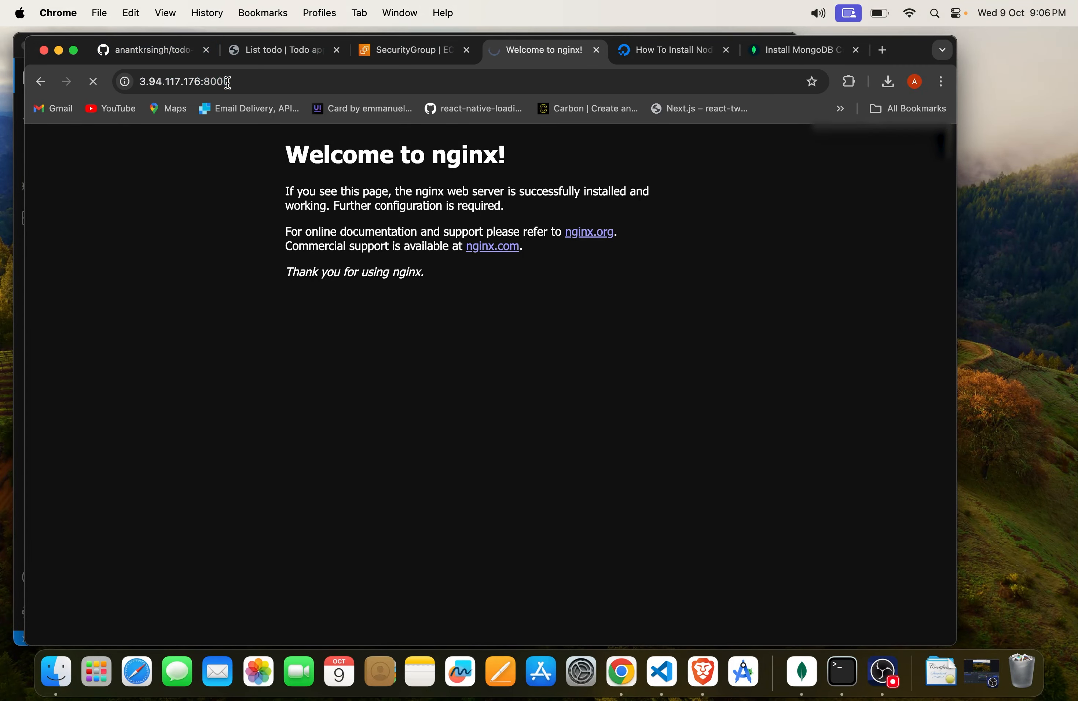
{"action": "left_click", "coordinate": [404, 88]}
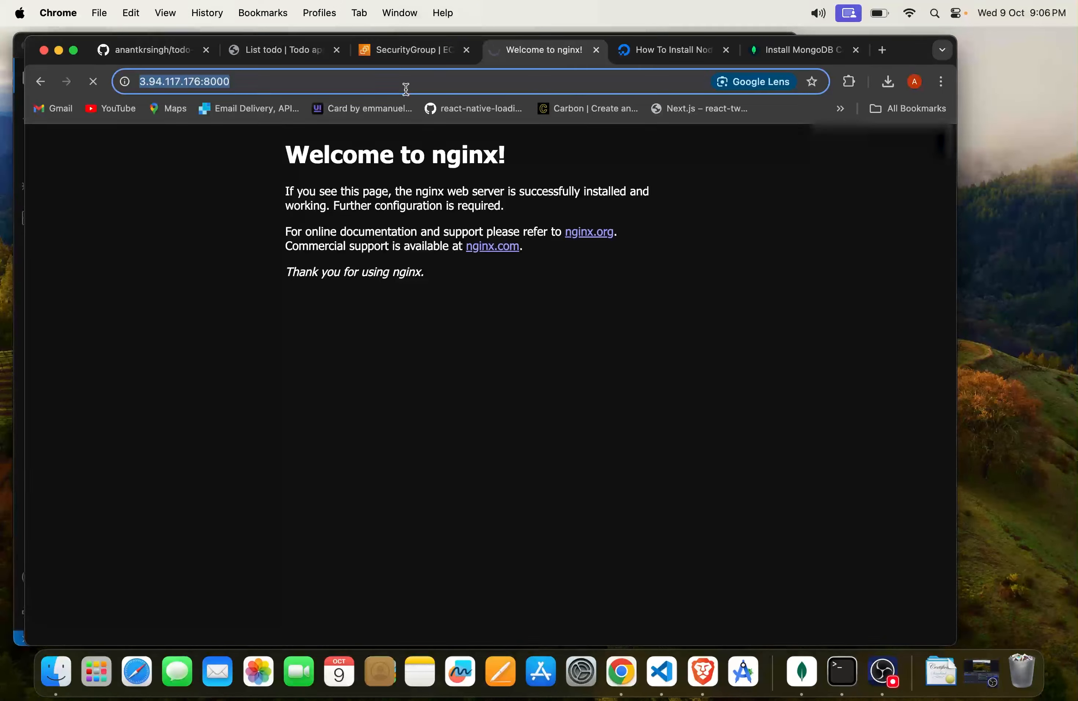
{"action": "left_click", "coordinate": [883, 51]}
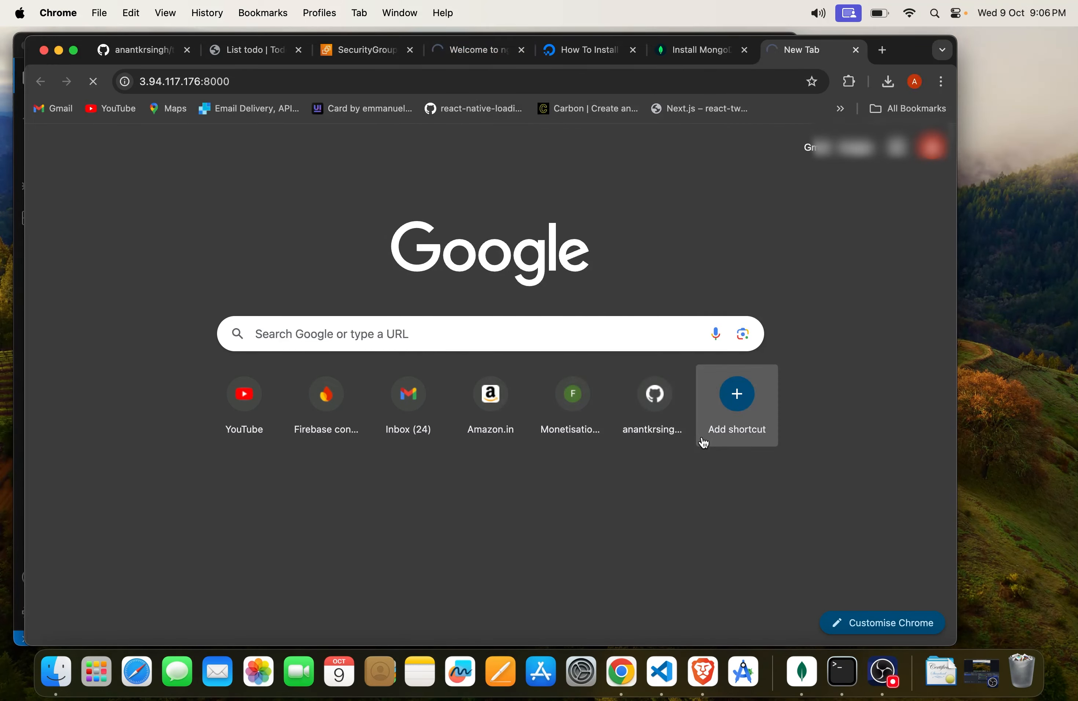
{"action": "key", "text": "super+Tab"}
{"action": "key", "text": "super+Tab"}
Step: Review the protocol, port range and source of the security group's inbound rules, then open the rules for editing
{"action": "left_click", "coordinate": [366, 51]}
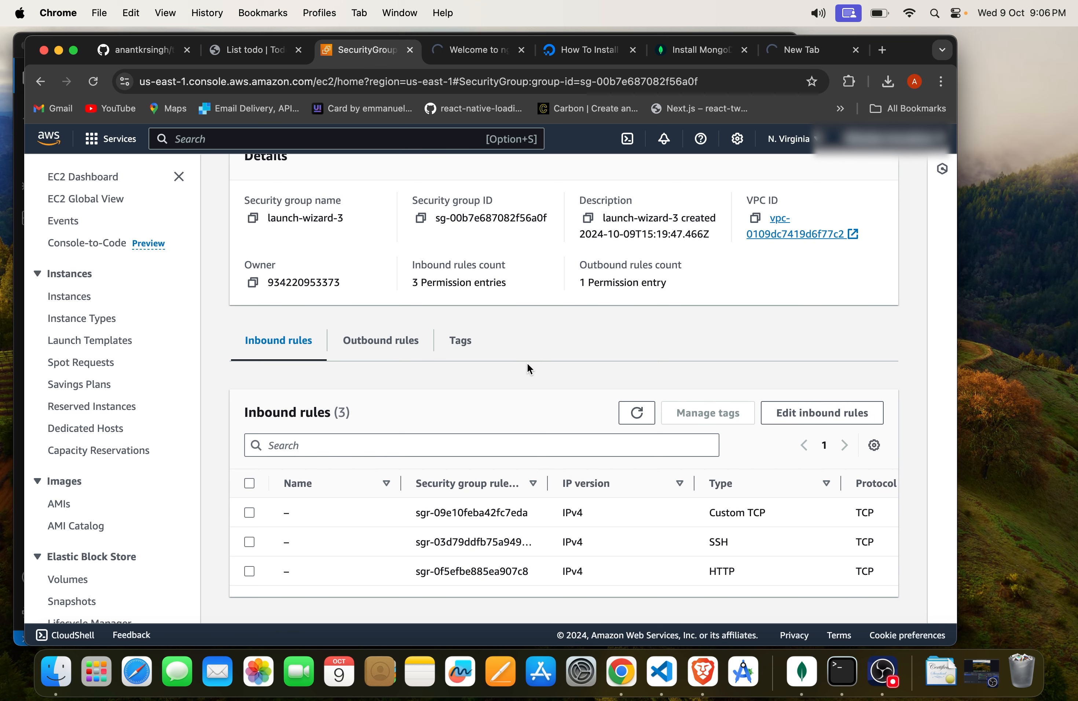
{"action": "scroll", "coordinate": [642, 528], "scroll_direction": "right", "scroll_amount": 5}
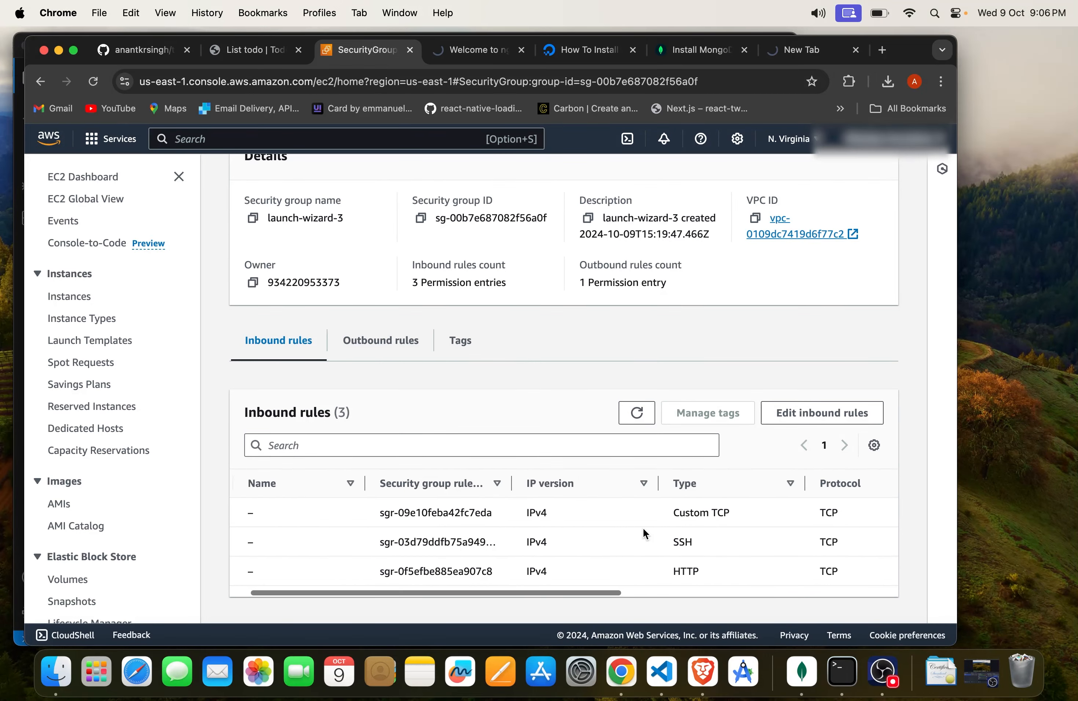
{"action": "scroll", "coordinate": [642, 528], "scroll_direction": "right", "scroll_amount": 4}
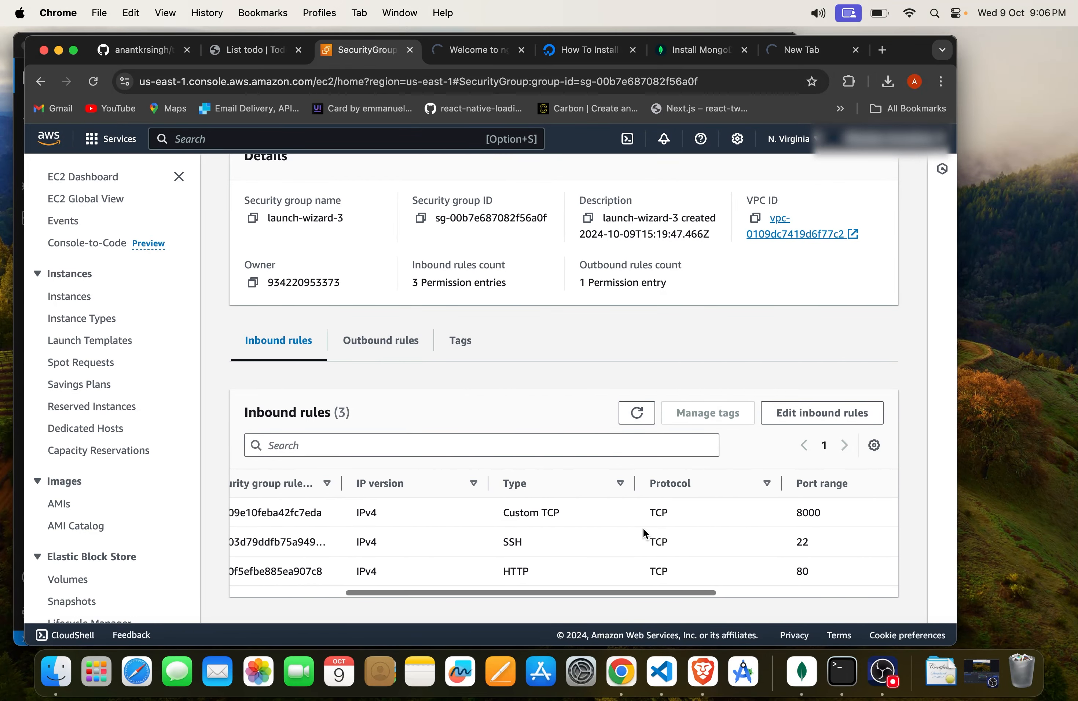
{"action": "scroll", "coordinate": [643, 528], "scroll_direction": "left", "scroll_amount": 4}
{"action": "scroll", "coordinate": [643, 528], "scroll_direction": "right", "scroll_amount": 15}
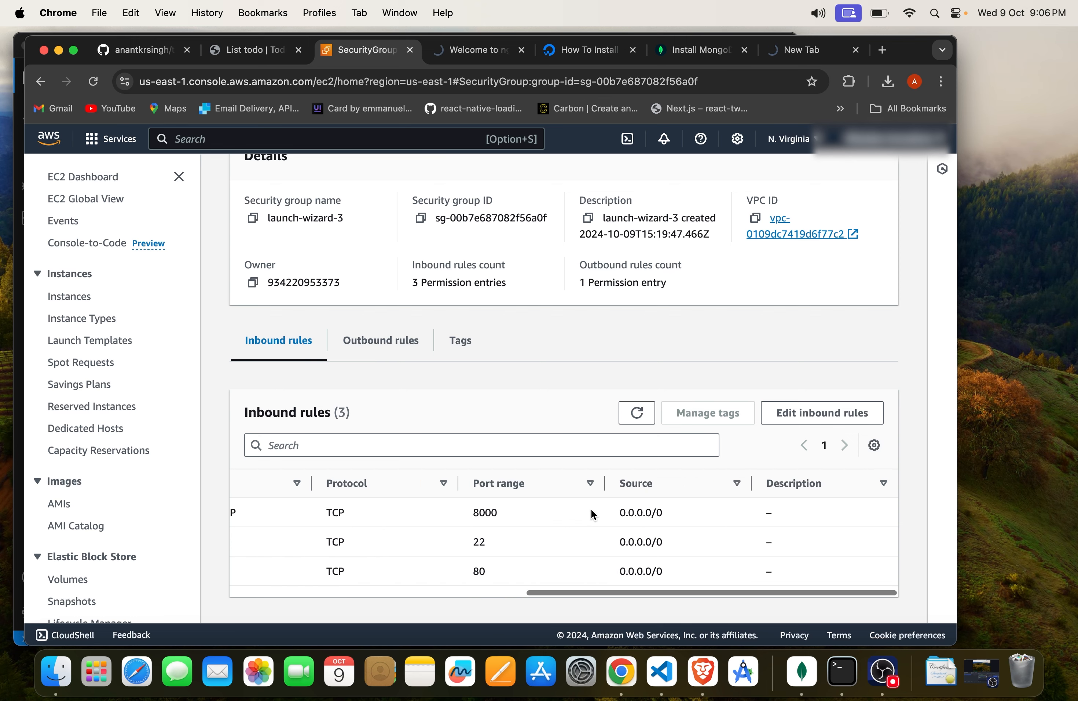
{"action": "scroll", "coordinate": [590, 508], "scroll_direction": "left", "scroll_amount": 20}
{"action": "left_click", "coordinate": [250, 513]}
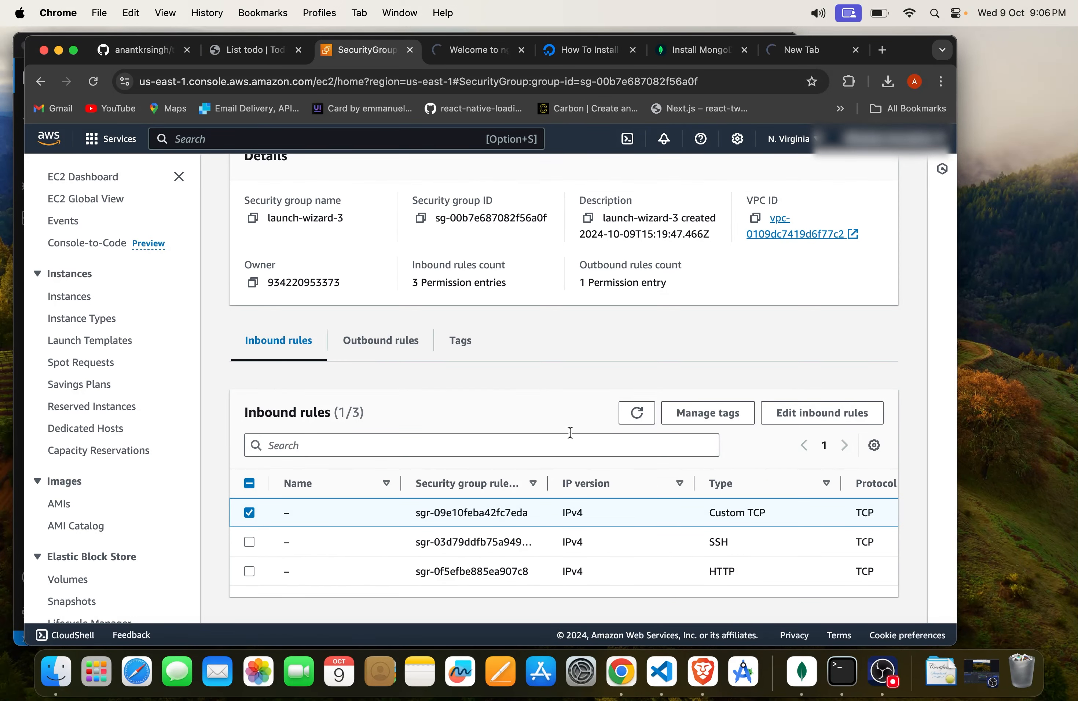
{"action": "left_click", "coordinate": [802, 413]}
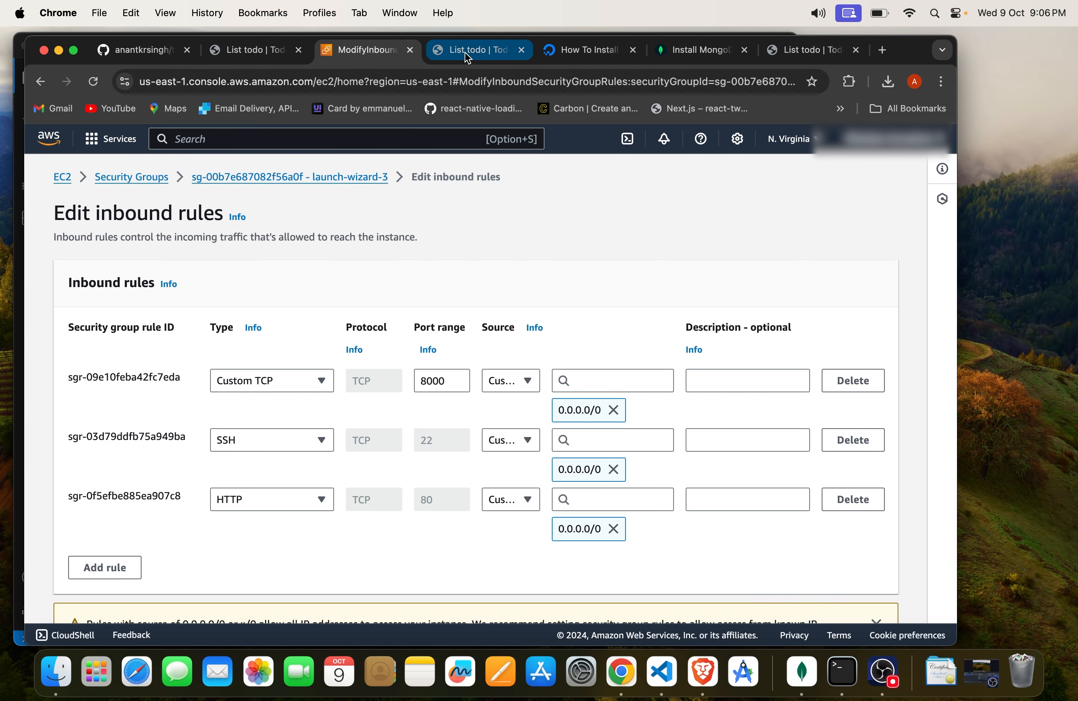
Step: Reload the todo list page at 3.94.117.176:8000 and compare it with the server output in Terminal
{"action": "left_click", "coordinate": [466, 52]}
{"action": "left_click", "coordinate": [436, 336]}
{"action": "key", "text": "super+r"}
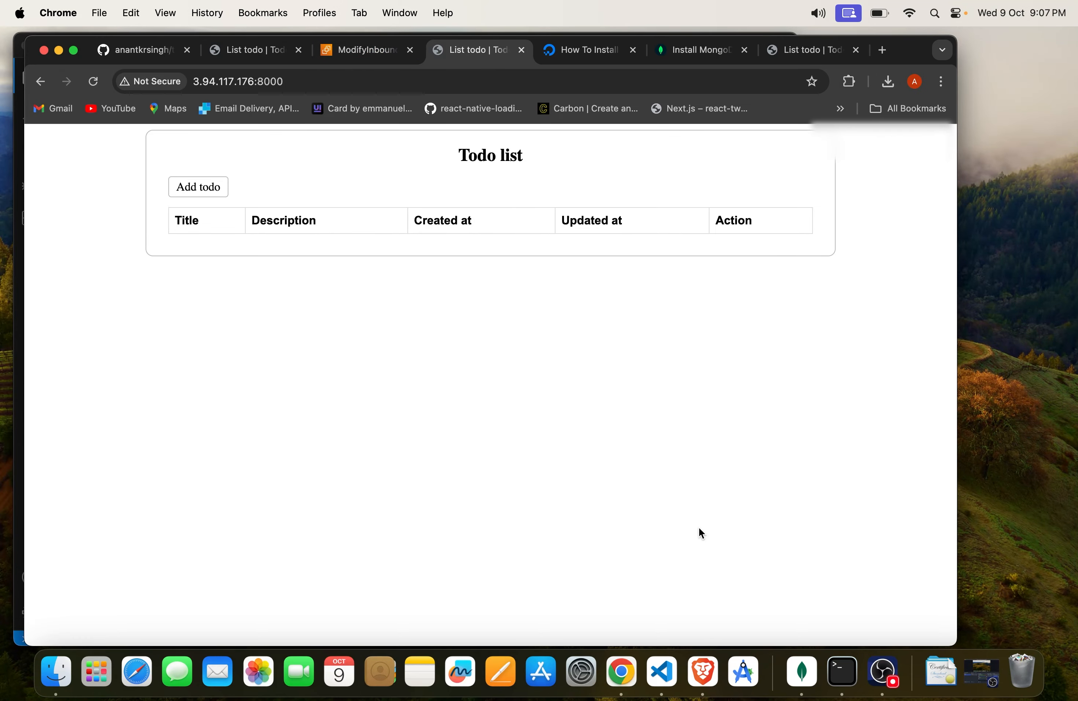
{"action": "left_click", "coordinate": [846, 662]}
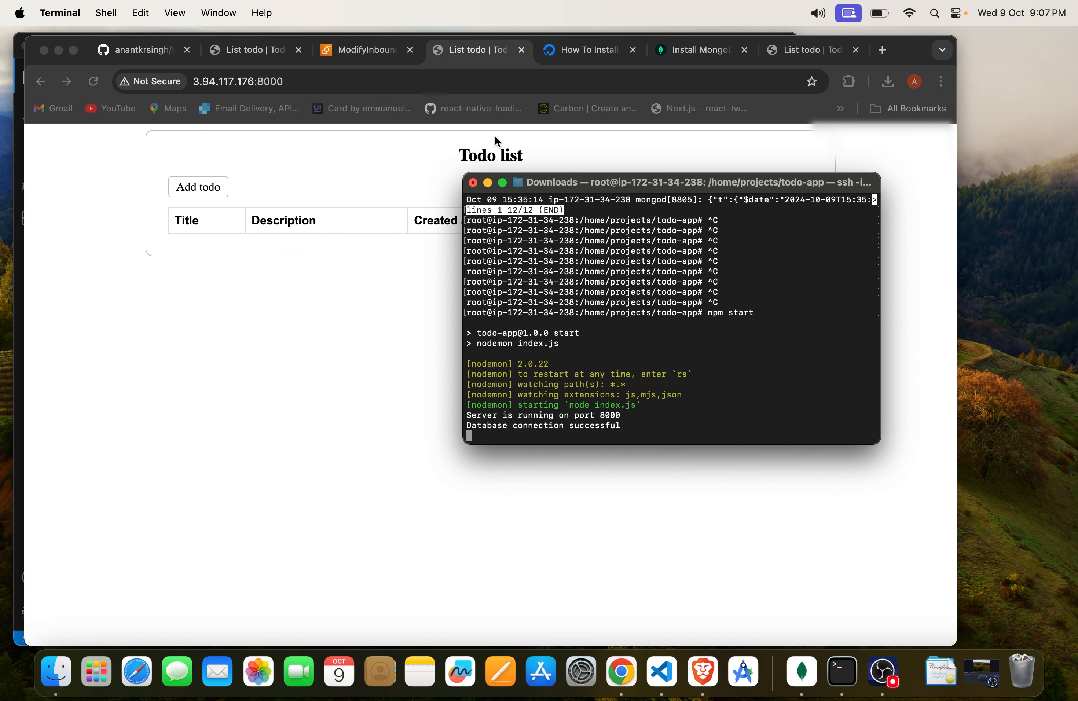
{"action": "left_click", "coordinate": [401, 389]}
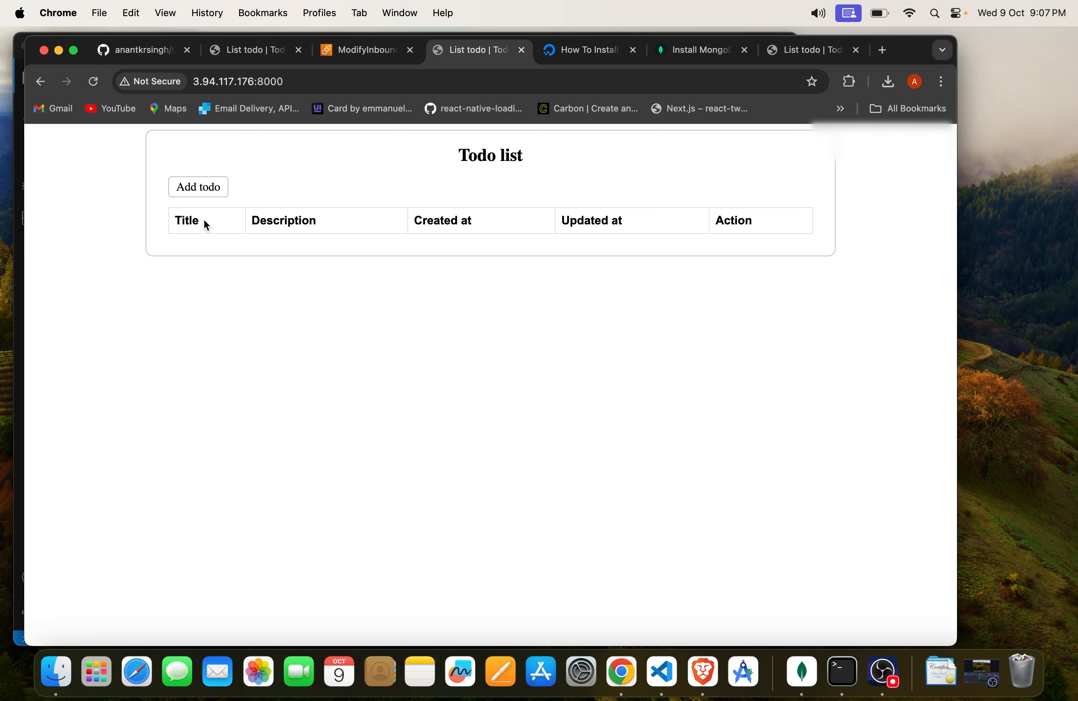
{"action": "key", "text": "super+Tab"}
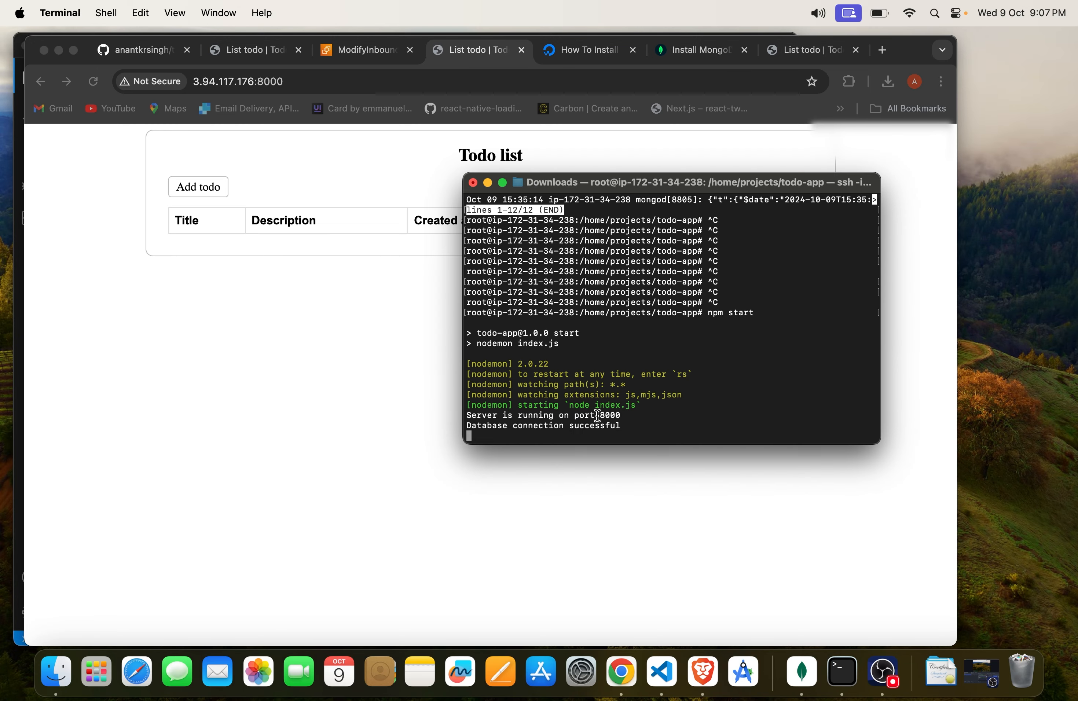
{"action": "key", "text": "super+Tab"}
Step: Add and save a todo with the title "test datata" and the description "test description data"
{"action": "left_click", "coordinate": [200, 191]}
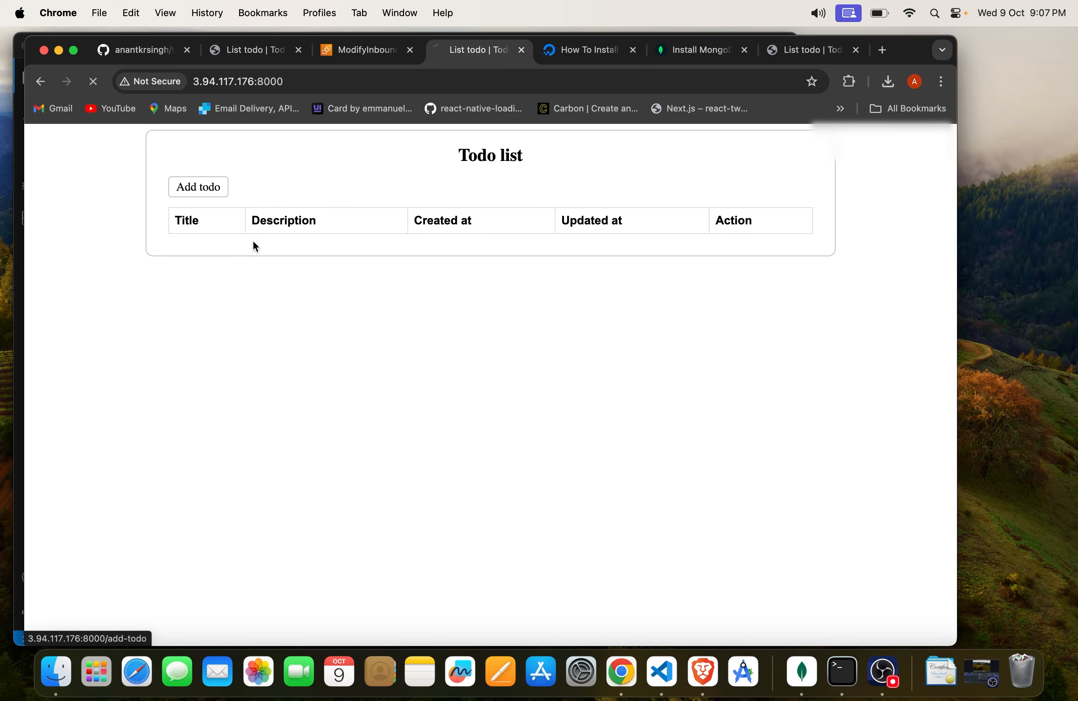
{"action": "left_click", "coordinate": [296, 228]}
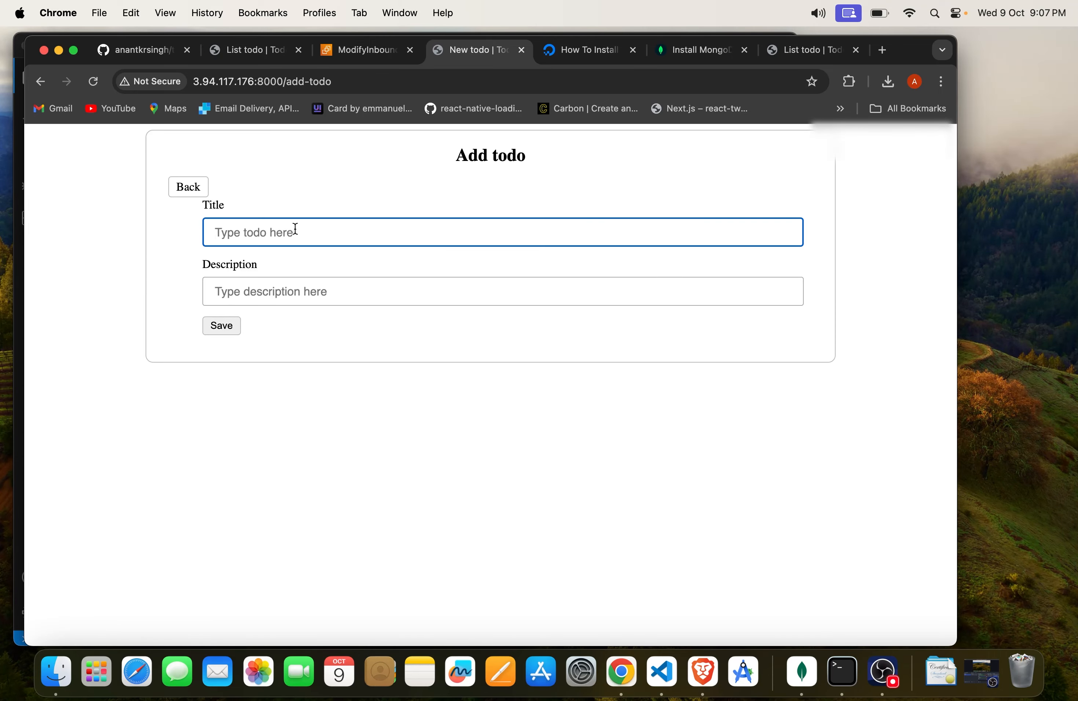
{"action": "type", "text": "test datata"}
{"action": "key", "text": "Tab"}
{"action": "type", "text": "test d"}
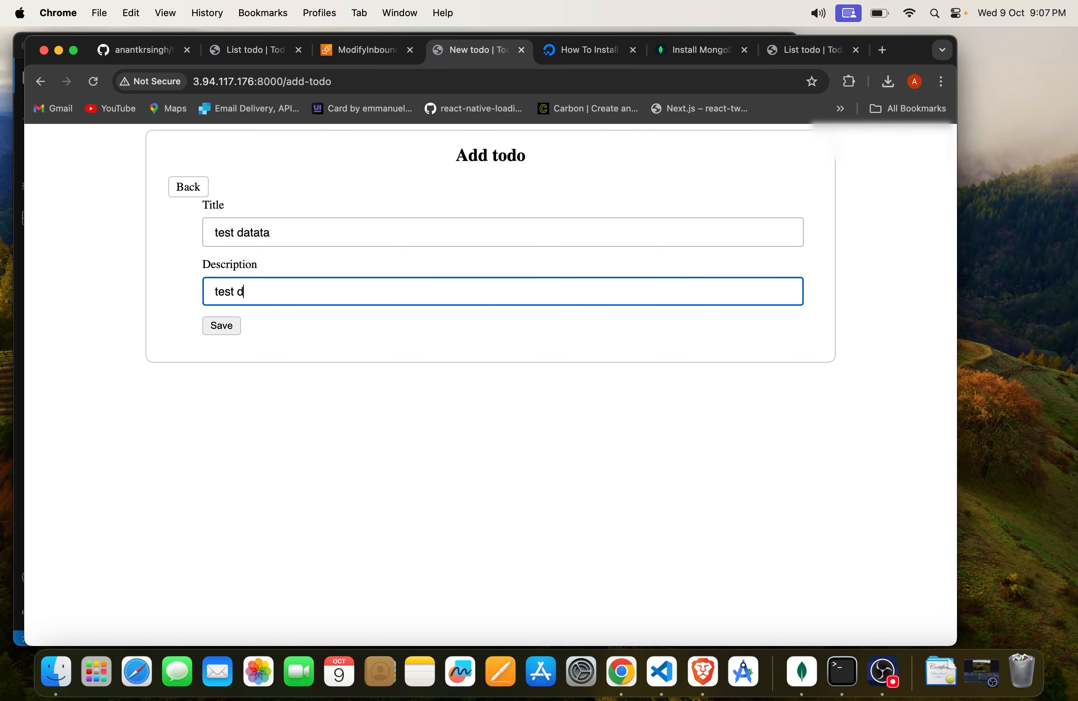
{"action": "type", "text": "escrioption data"}
{"action": "left_click", "coordinate": [229, 333]}
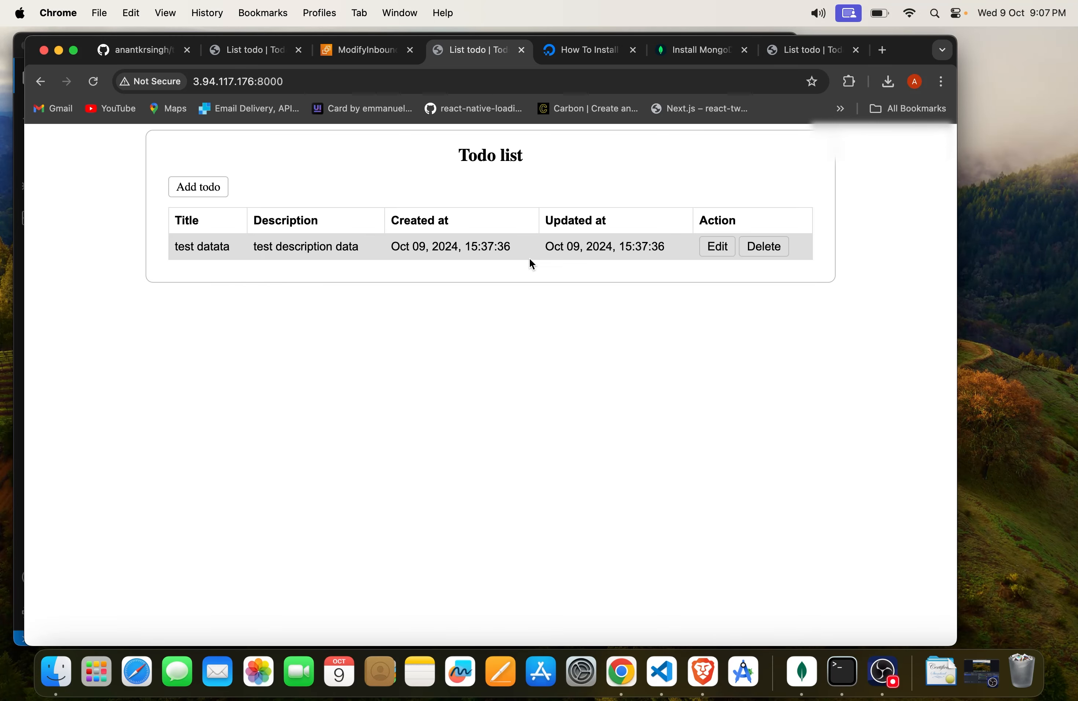
Step: Highlight the saved todo's row, reload the list to check that it persists, and look at the server output in Terminal
{"action": "left_click_drag", "start_coordinate": [177, 248], "coordinate": [783, 233]}
{"action": "left_click", "coordinate": [550, 314]}
{"action": "key", "text": "super+r"}
{"action": "key", "text": "super+r"}
{"action": "left_click_drag", "start_coordinate": [170, 251], "coordinate": [934, 247]}
{"action": "left_click", "coordinate": [788, 302]}
{"action": "key", "text": "super+Tab"}
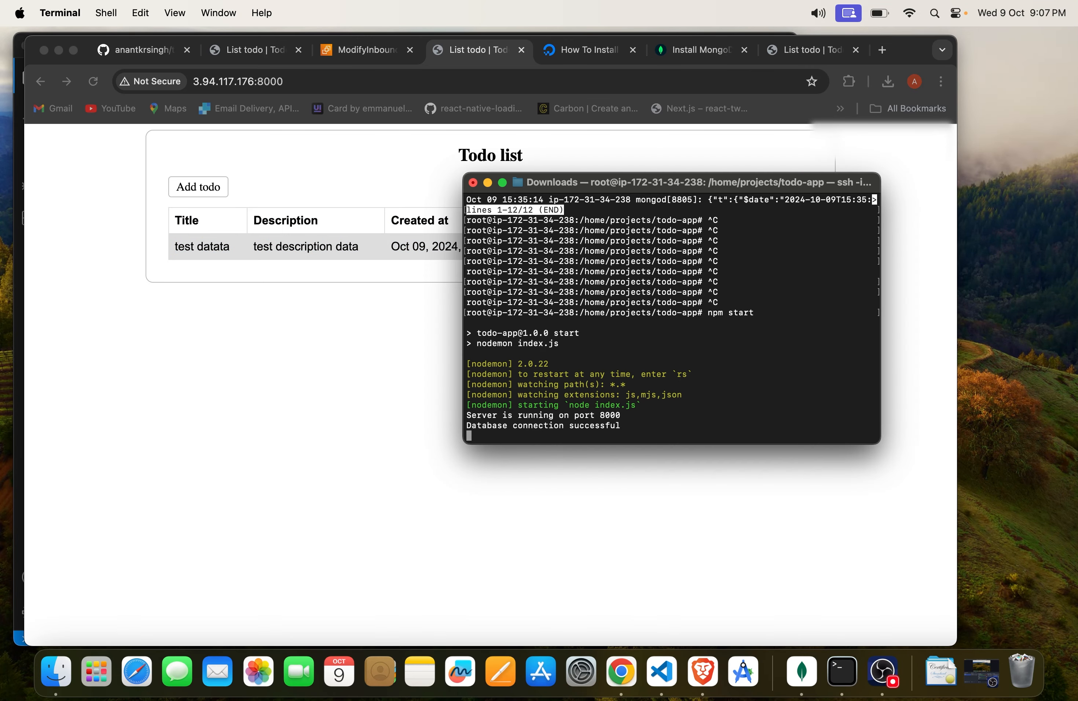
{"action": "key", "text": "super+Tab"}
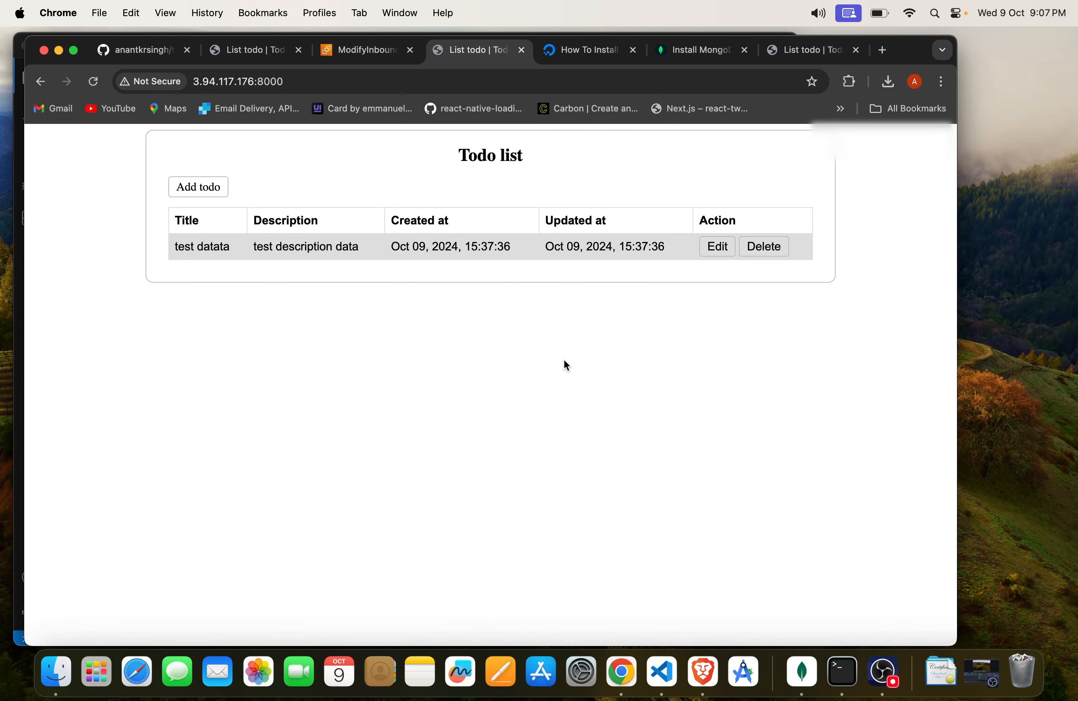
Step: Reload the todo page at 3.94.117.176:8000 with the server process stopped and read the page's response
{"action": "key", "text": "super+r"}
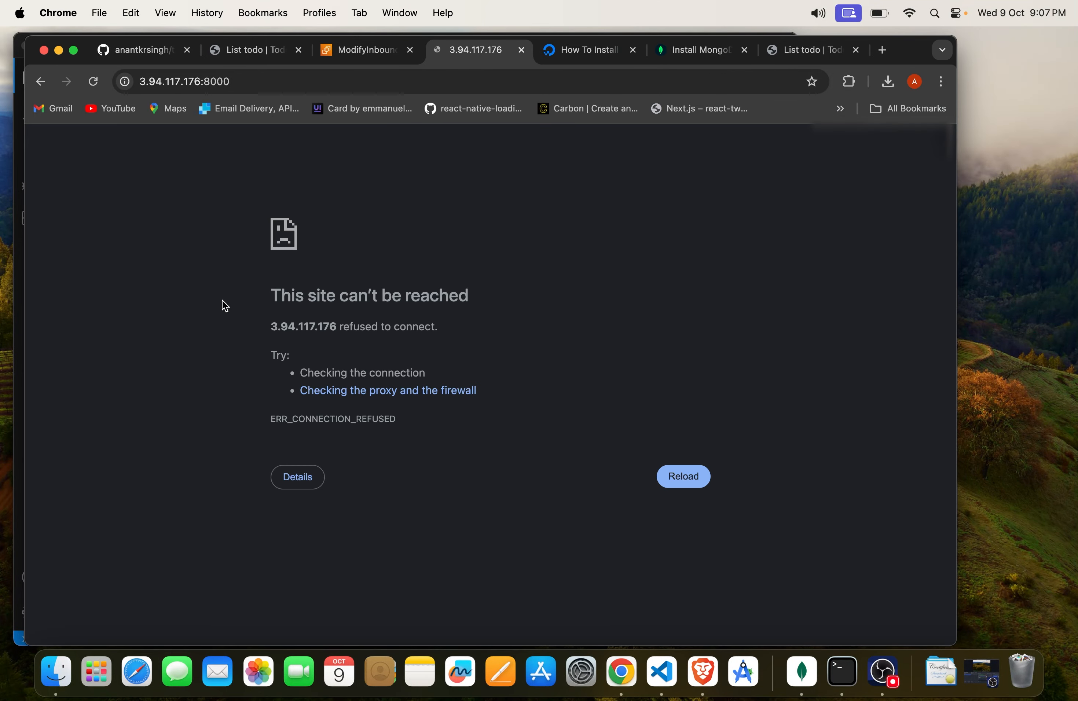
{"action": "left_click_drag", "start_coordinate": [255, 302], "coordinate": [566, 302]}
{"action": "left_click_drag", "start_coordinate": [472, 346], "coordinate": [526, 309]}
Step: Switch to Terminal and install pm2 globally on the server with npm i -g pm2
{"action": "key", "text": "super+Tab"}
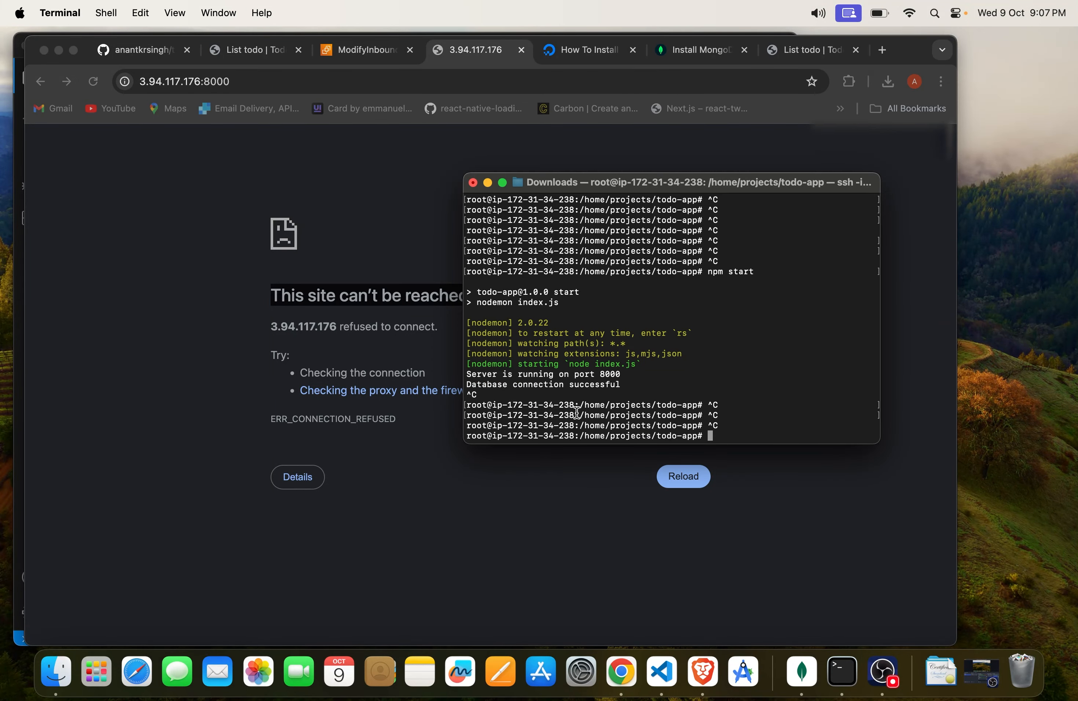
{"action": "left_click_drag", "start_coordinate": [504, 394], "coordinate": [447, 362]}
{"action": "left_click", "coordinate": [654, 377]}
{"action": "type", "text": "npm i -g pm2"}
{"action": "key", "text": "Return"}
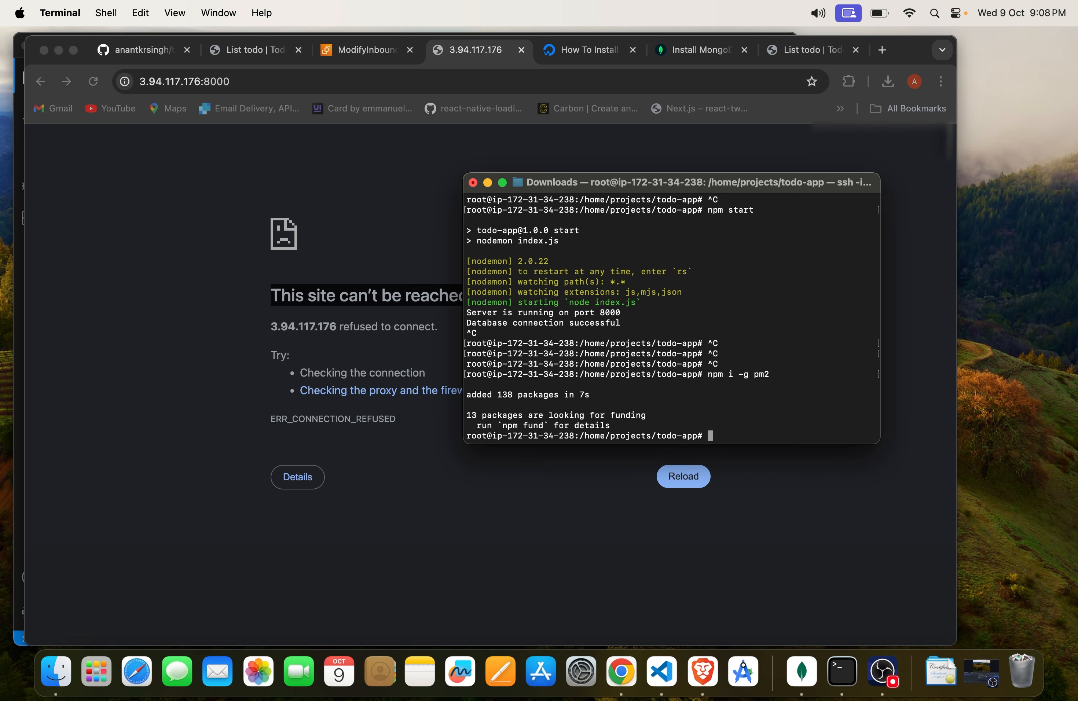
Step: List the files in the todo-app folder and highlight the app's entry script, index.js
{"action": "type", "text": "pm2"}
{"action": "key", "text": "BackSpace"}
{"action": "key", "text": "BackSpace"}
{"action": "key", "text": "BackSpace"}
{"action": "type", "text": "ls"}
{"action": "key", "text": "Return"}
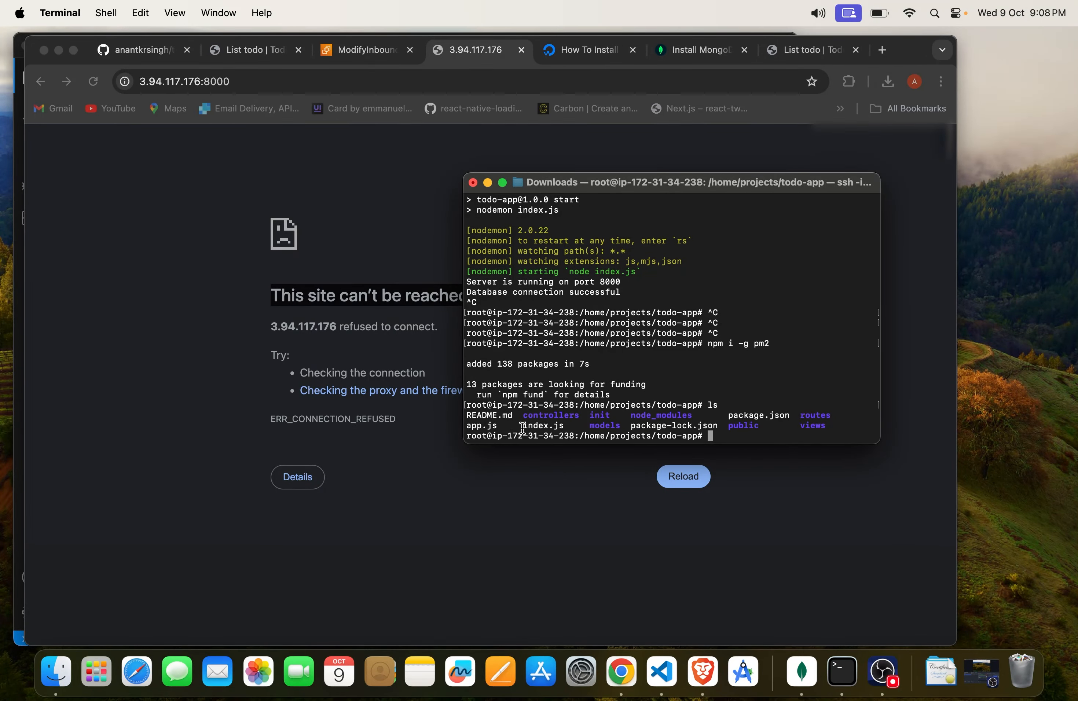
{"action": "left_click_drag", "start_coordinate": [524, 426], "coordinate": [565, 428]}
{"action": "left_click", "coordinate": [662, 422]}
Step: Start index.js as a background process with pm2 and check its row in the process table
{"action": "type", "text": "pm2 start index.js"}
{"action": "key", "text": "Return"}
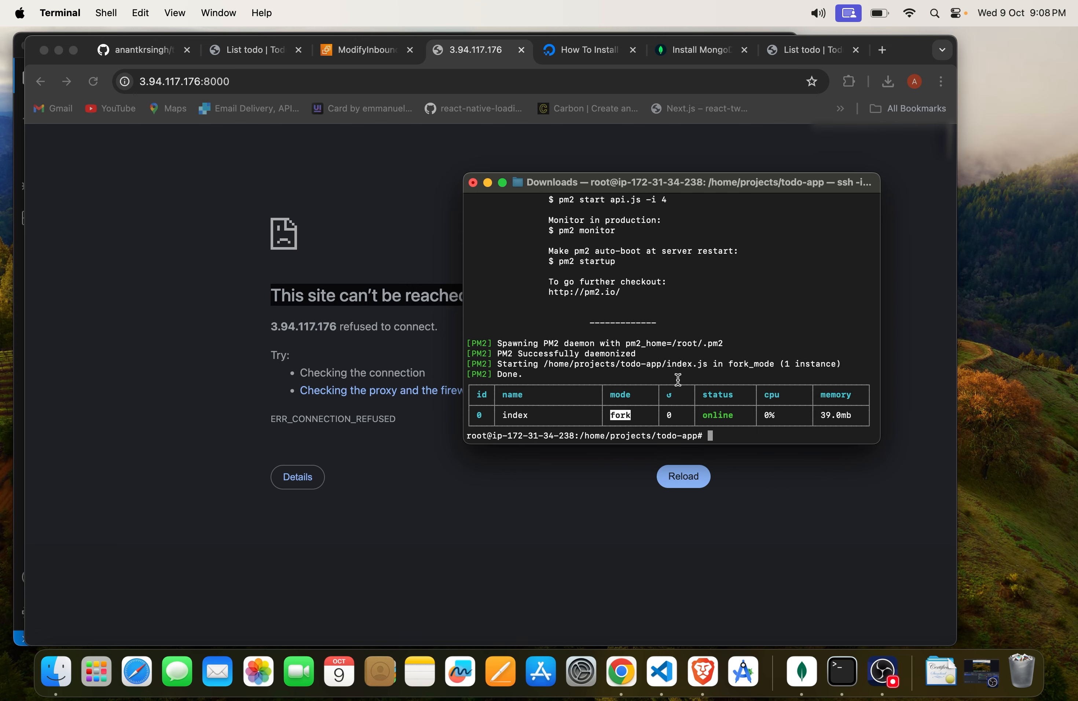
{"action": "left_click_drag", "start_coordinate": [508, 414], "coordinate": [740, 408]}
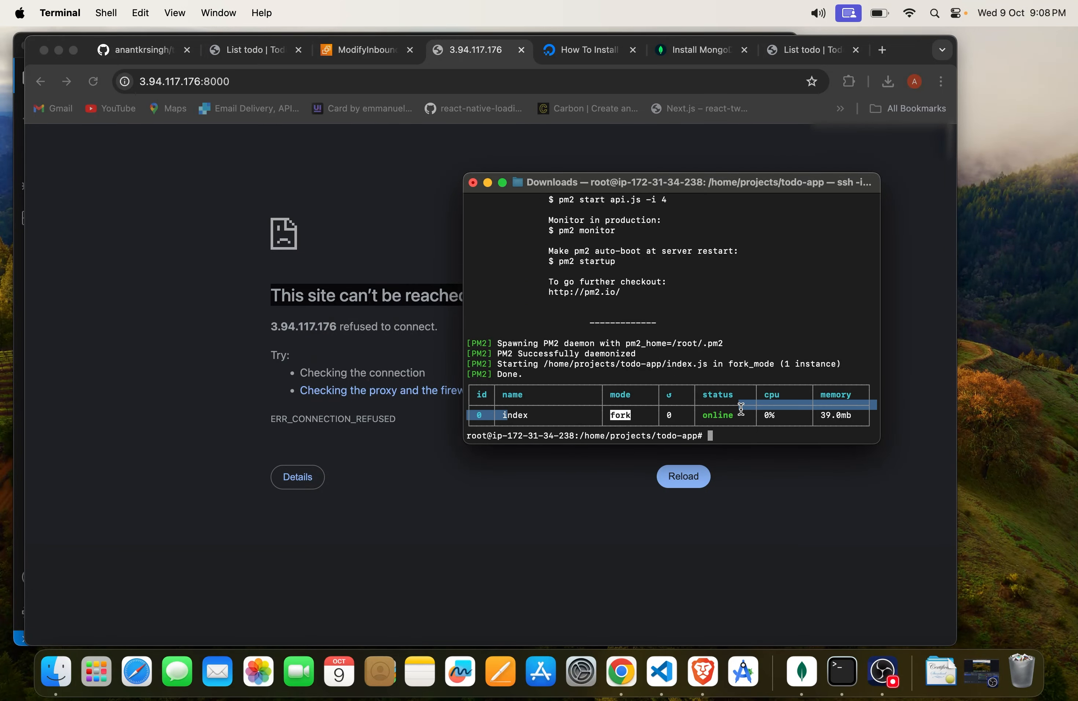
{"action": "left_click", "coordinate": [731, 412]}
Step: Show the pm2 logs and check the lines about the server port and the database connection
{"action": "type", "text": "pm2 "}
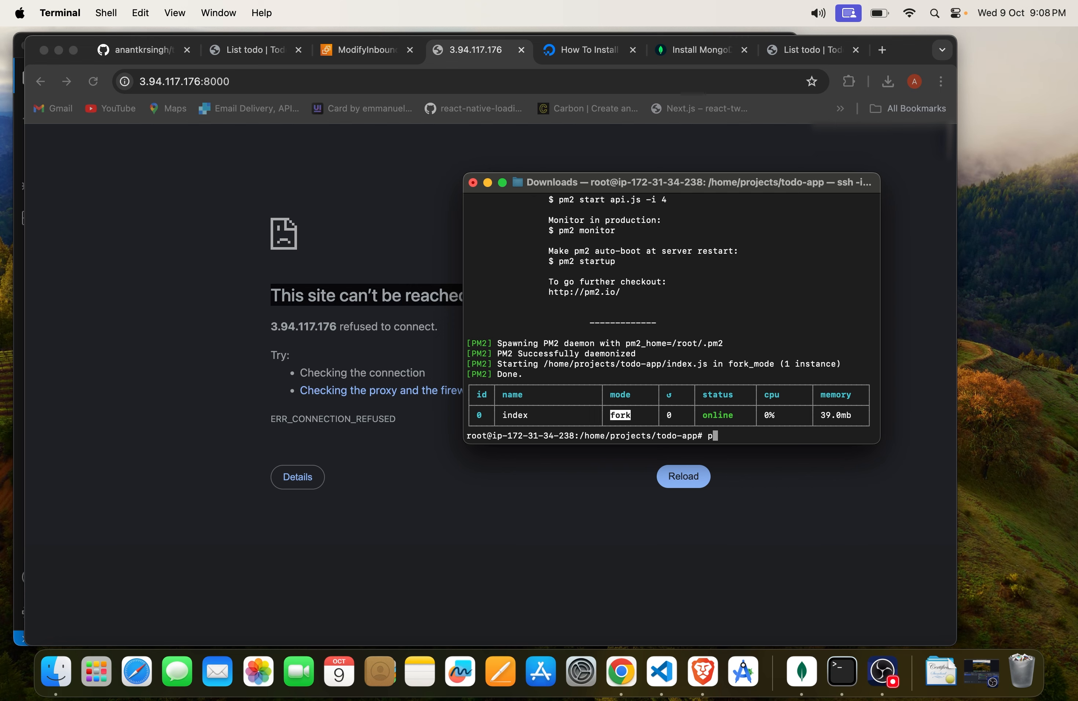
{"action": "type", "text": "logs"}
{"action": "key", "text": "Return"}
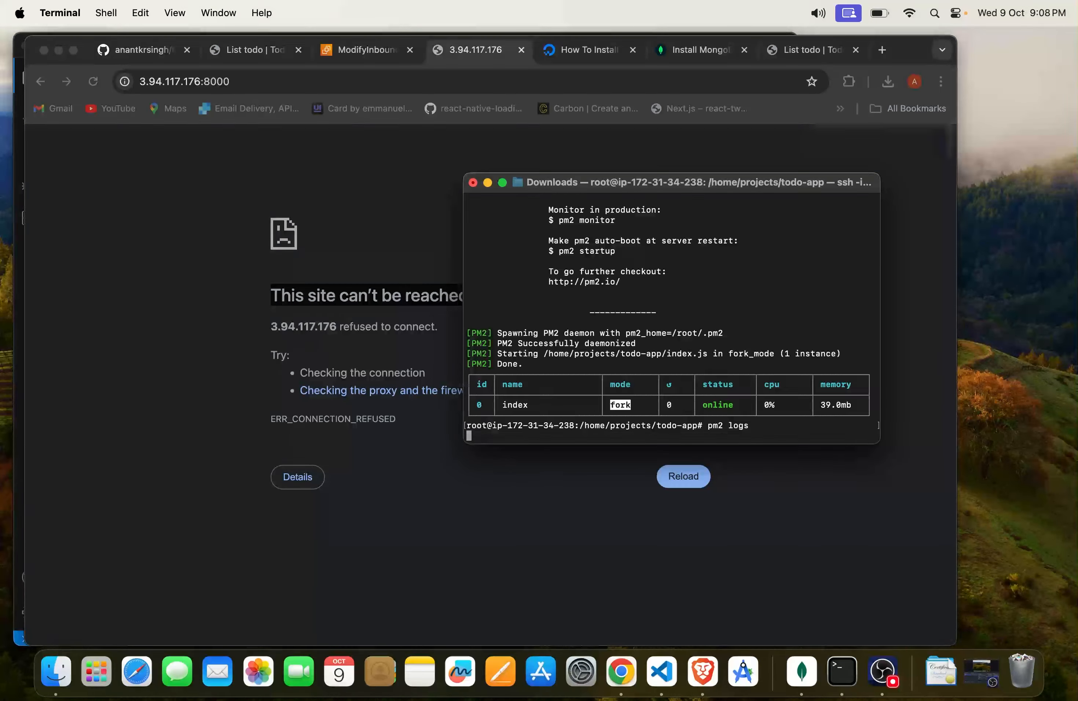
{"action": "left_click_drag", "start_coordinate": [533, 418], "coordinate": [713, 414]}
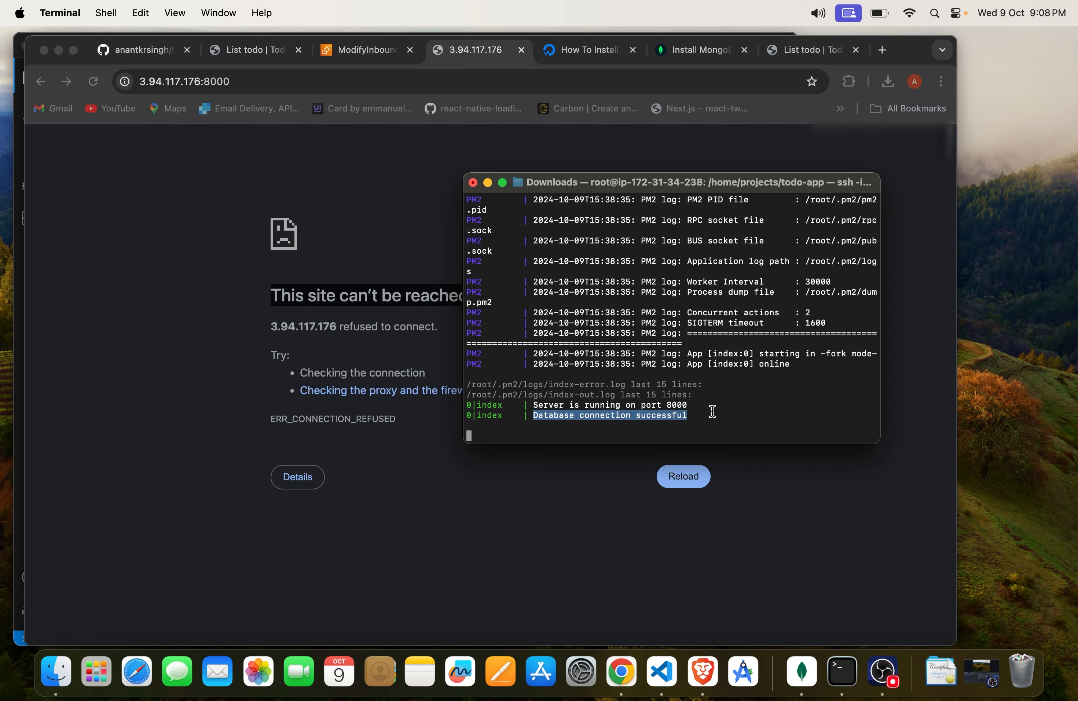
{"action": "left_click_drag", "start_coordinate": [533, 405], "coordinate": [688, 405]}
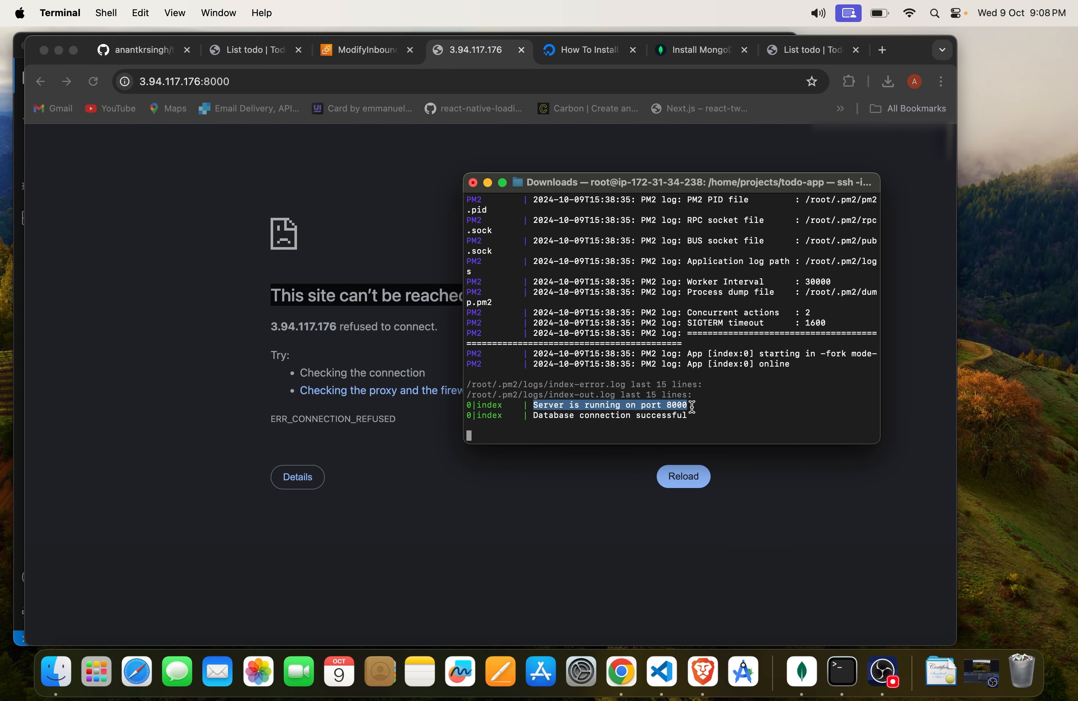
Step: Switch to Chrome, reload the page at 3.94.117.176:8000 and check the todo list and its saved entry
{"action": "left_click", "coordinate": [682, 476]}
{"action": "left_click", "coordinate": [679, 493]}
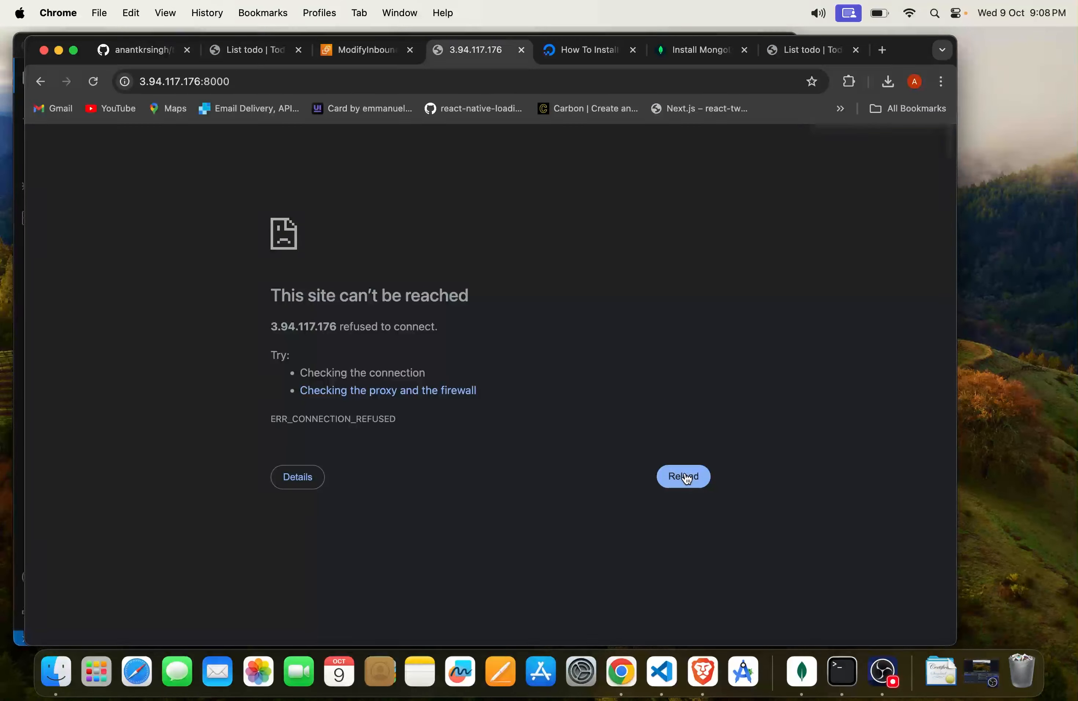
{"action": "left_click", "coordinate": [683, 476]}
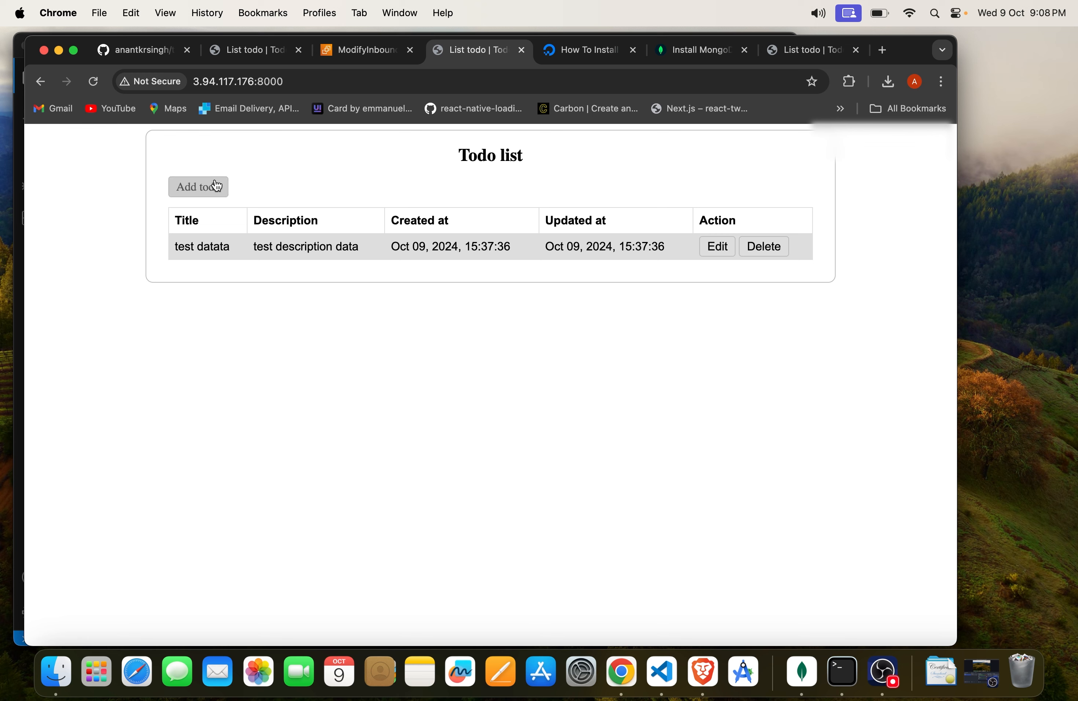
{"action": "left_click_drag", "start_coordinate": [412, 154], "coordinate": [584, 169]}
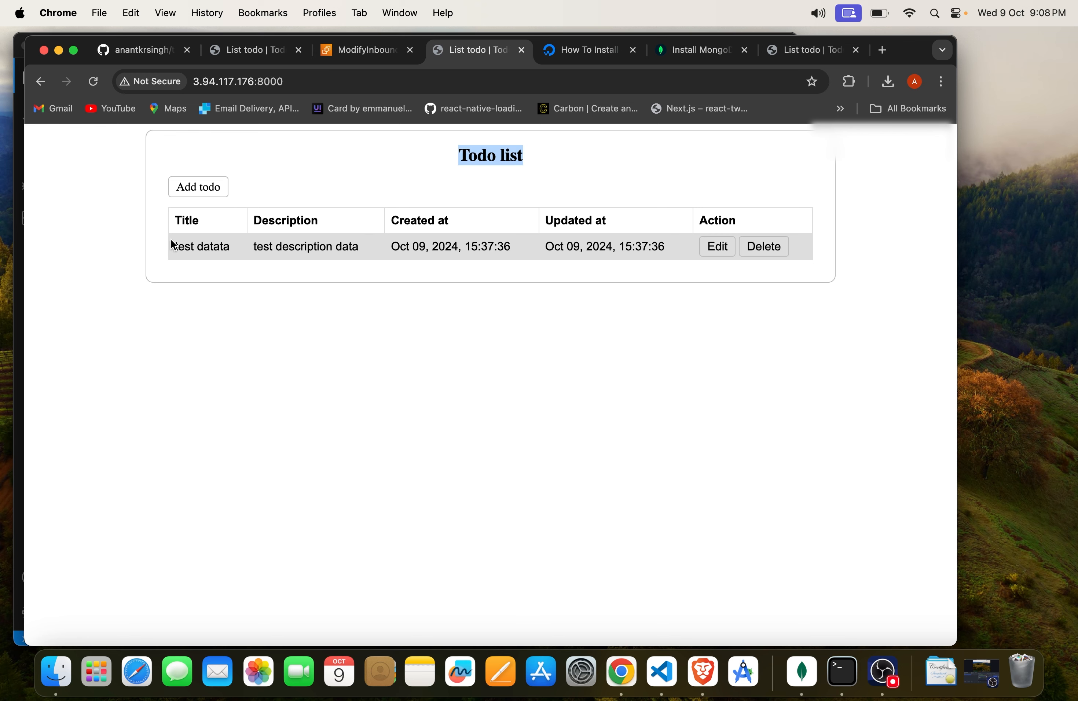
{"action": "mouse_move", "coordinate": [170, 239]}
{"action": "left_mouse_down"}
{"action": "mouse_move", "coordinate": [202, 241]}
{"action": "mouse_move", "coordinate": [176, 217]}
{"action": "left_mouse_up"}
{"action": "left_click", "coordinate": [224, 248]}
{"action": "left_click", "coordinate": [182, 233]}
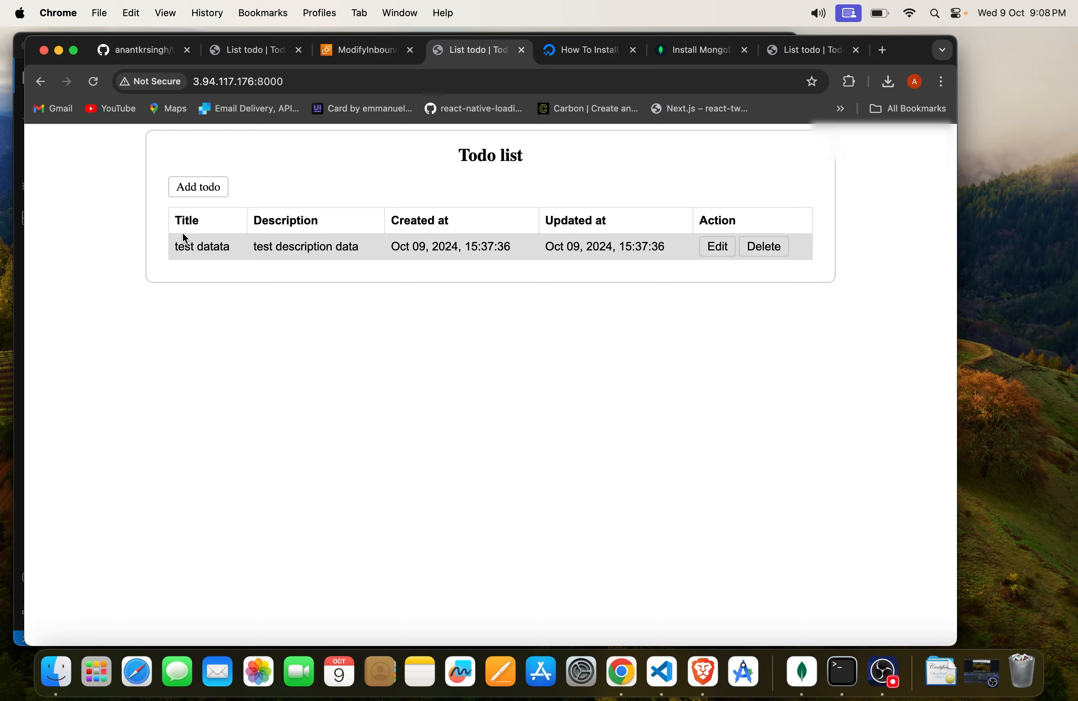
Step: Return to Terminal, stop the pm2 log output and close the window, ending the SSH session
{"action": "key", "text": "super+Tab"}
{"action": "left_click", "coordinate": [493, 361]}
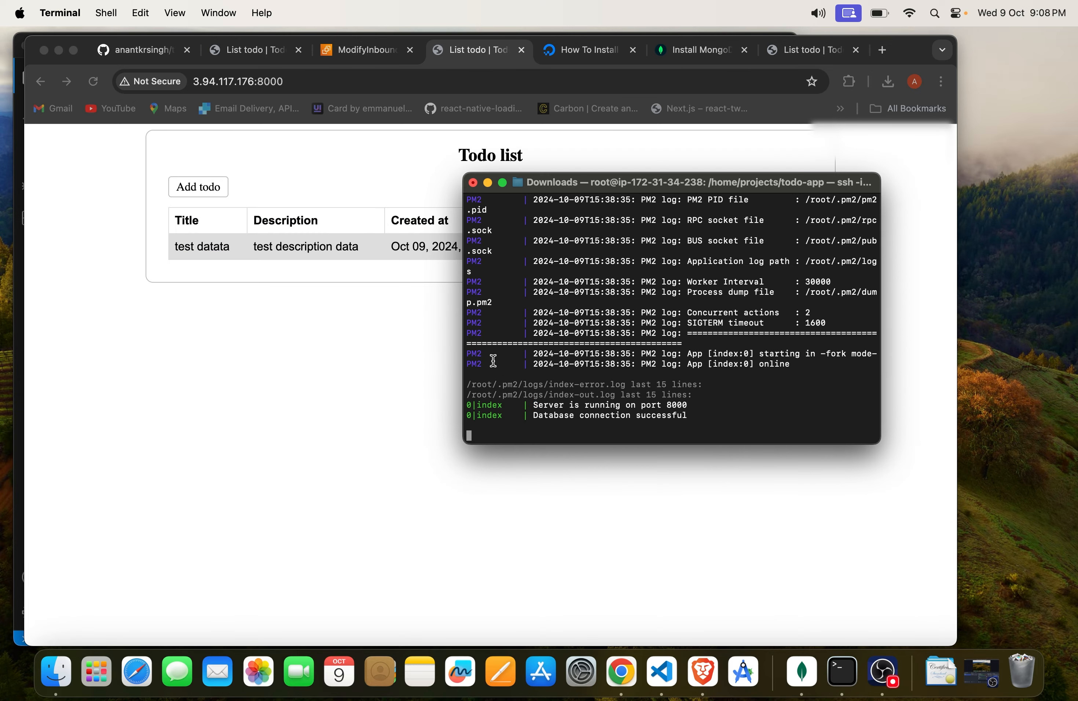
{"action": "key", "text": "ctrl+c"}
{"action": "key", "text": "ctrl+c"}
{"action": "key", "text": "ctrl+c"}
{"action": "key", "text": "ctrl+c"}
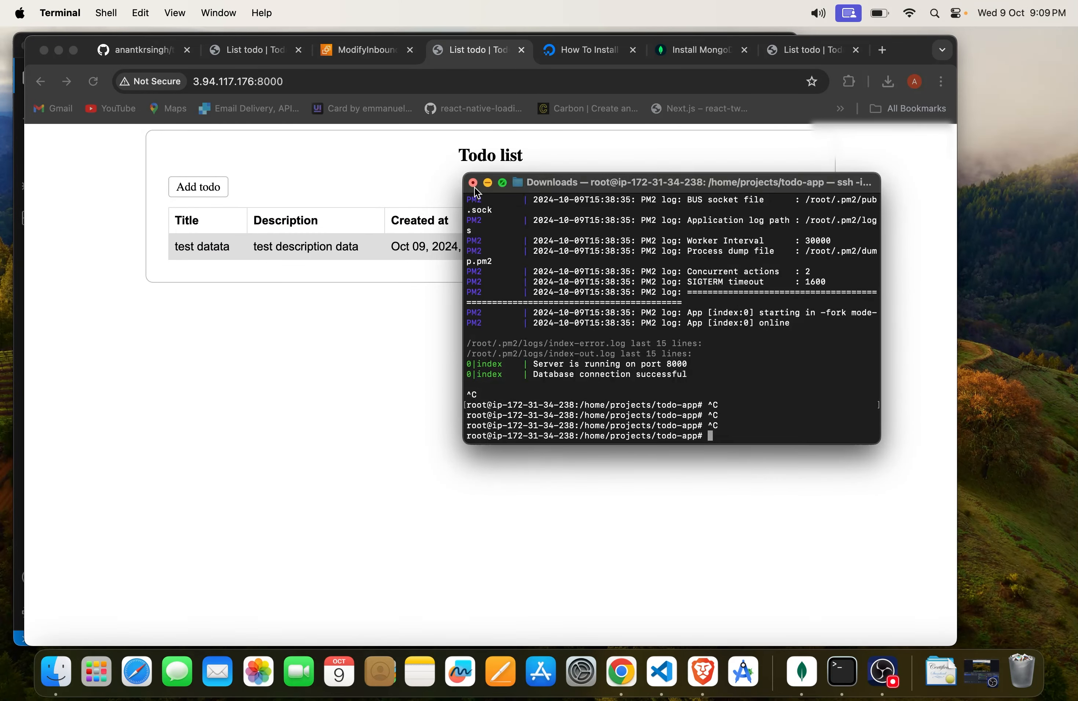
{"action": "left_click", "coordinate": [473, 183]}
{"action": "left_click", "coordinate": [743, 375]}
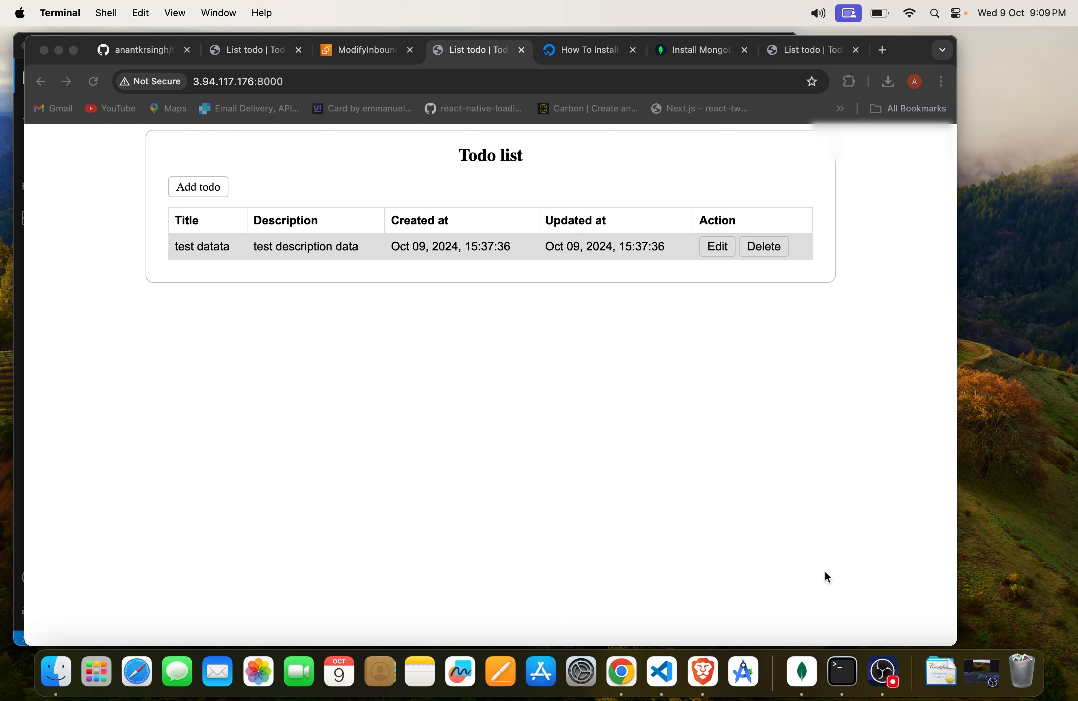
Step: Reload the todo list in Chrome to check that the app is served with the Terminal window closed
{"action": "left_click", "coordinate": [557, 482]}
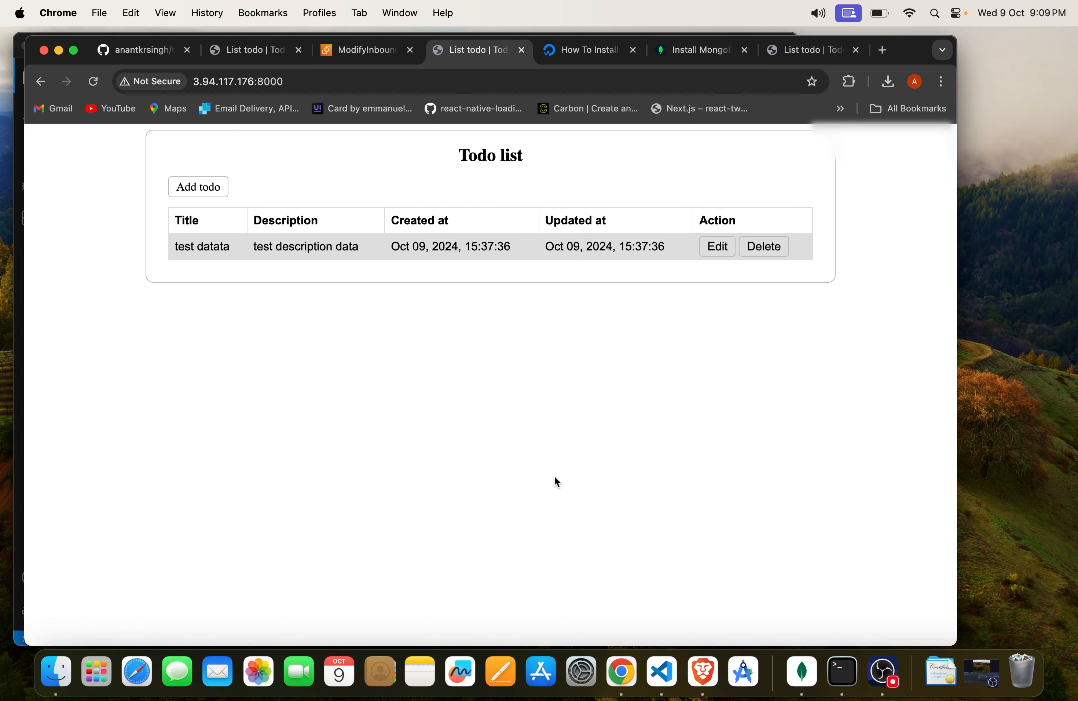
{"action": "left_click", "coordinate": [93, 81]}
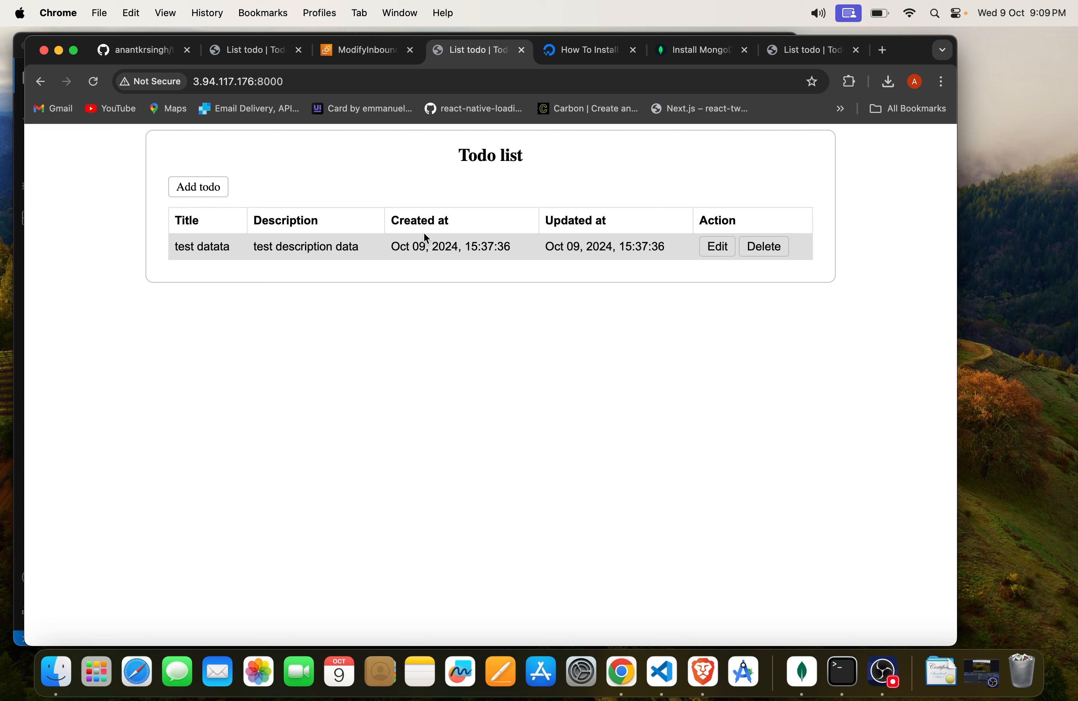
{"action": "left_click", "coordinate": [981, 671]}
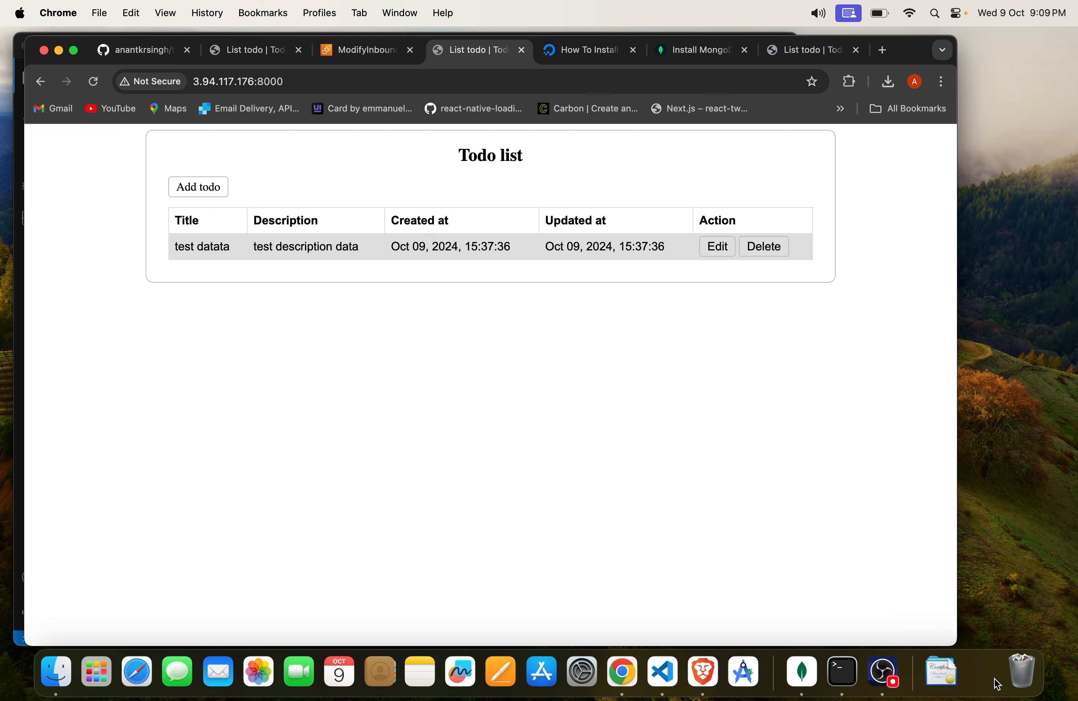